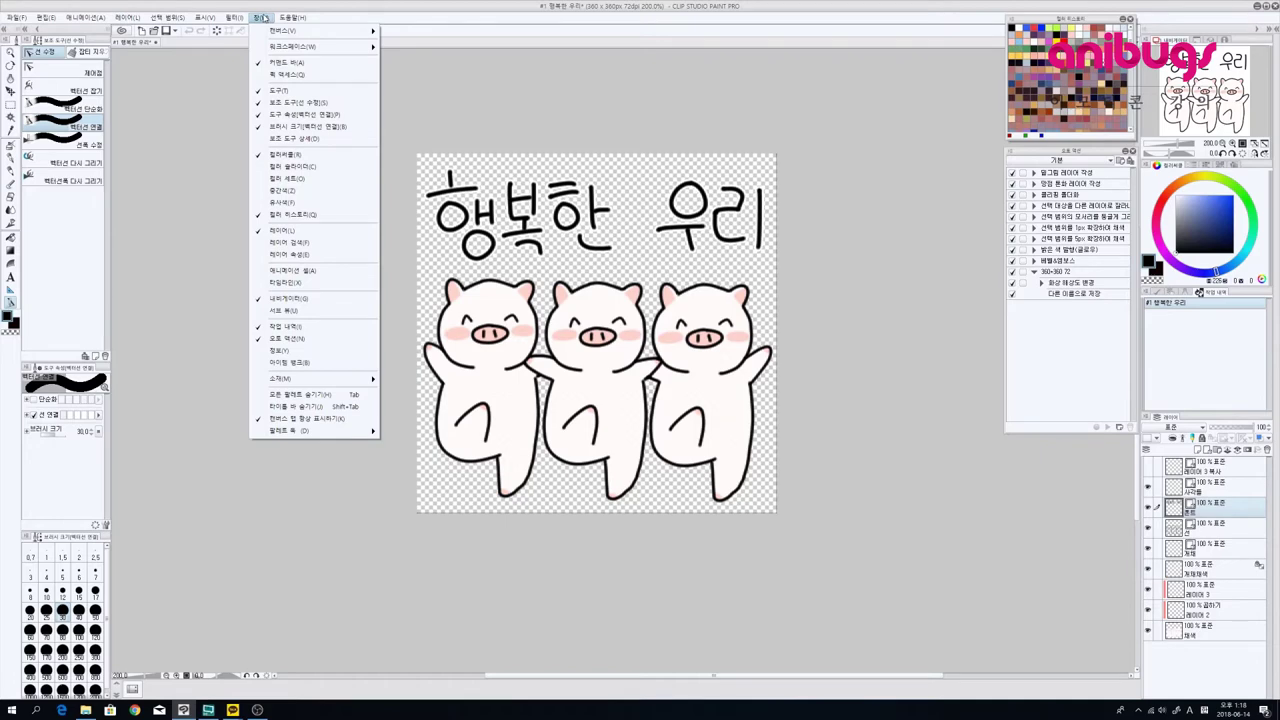
# Step: Show the timeline and create a new timeline with frame rate 8 and a playback length of 8 frames
pyautogui.click(326, 286)
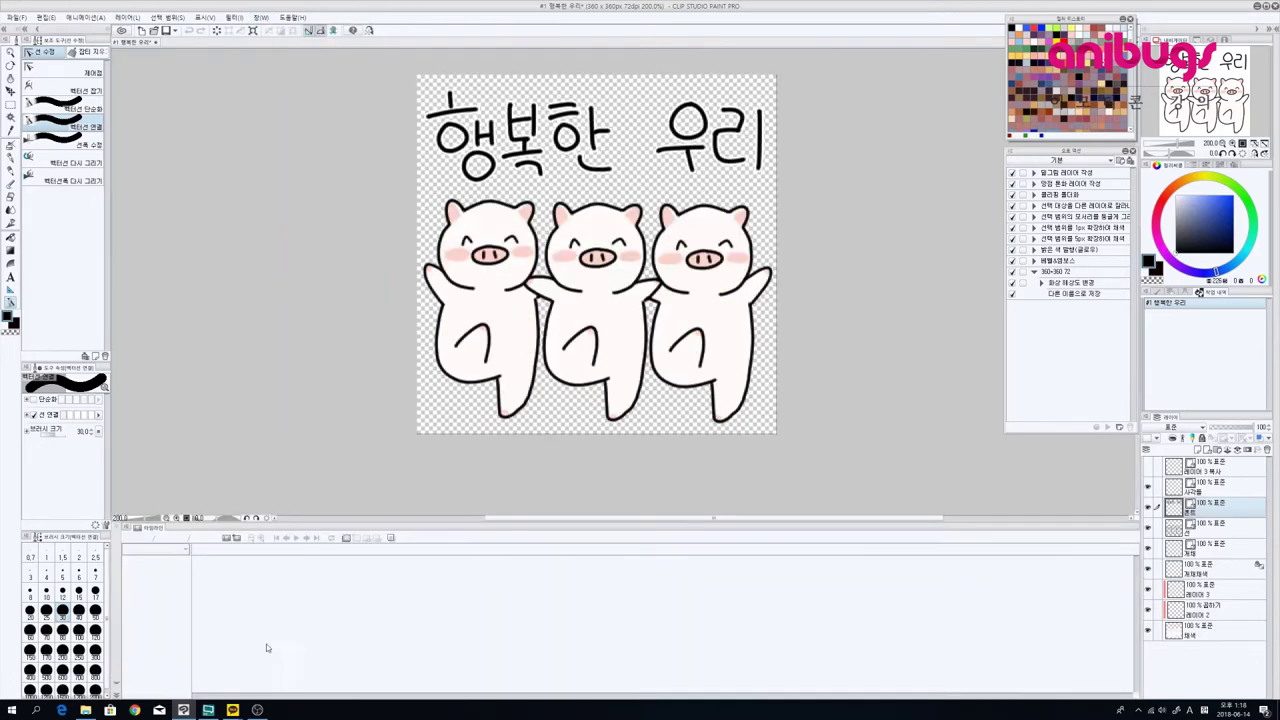
pyautogui.click(235, 538)
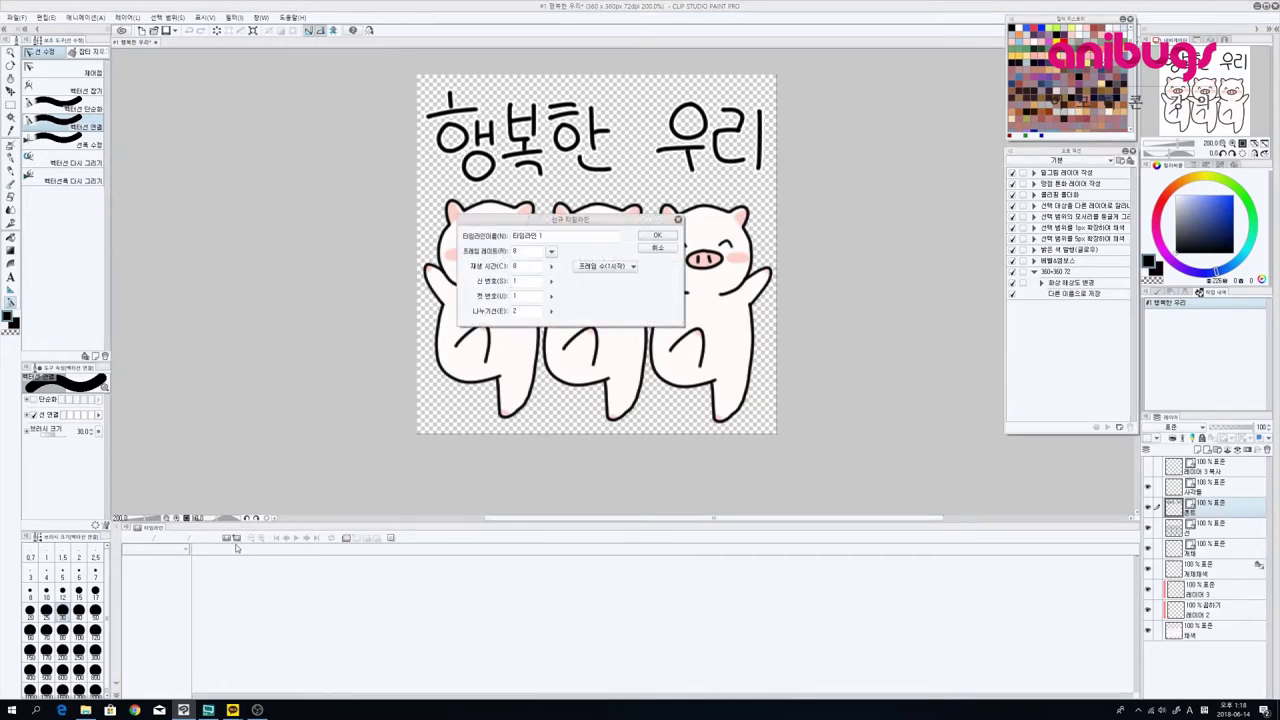
pyautogui.click(657, 235)
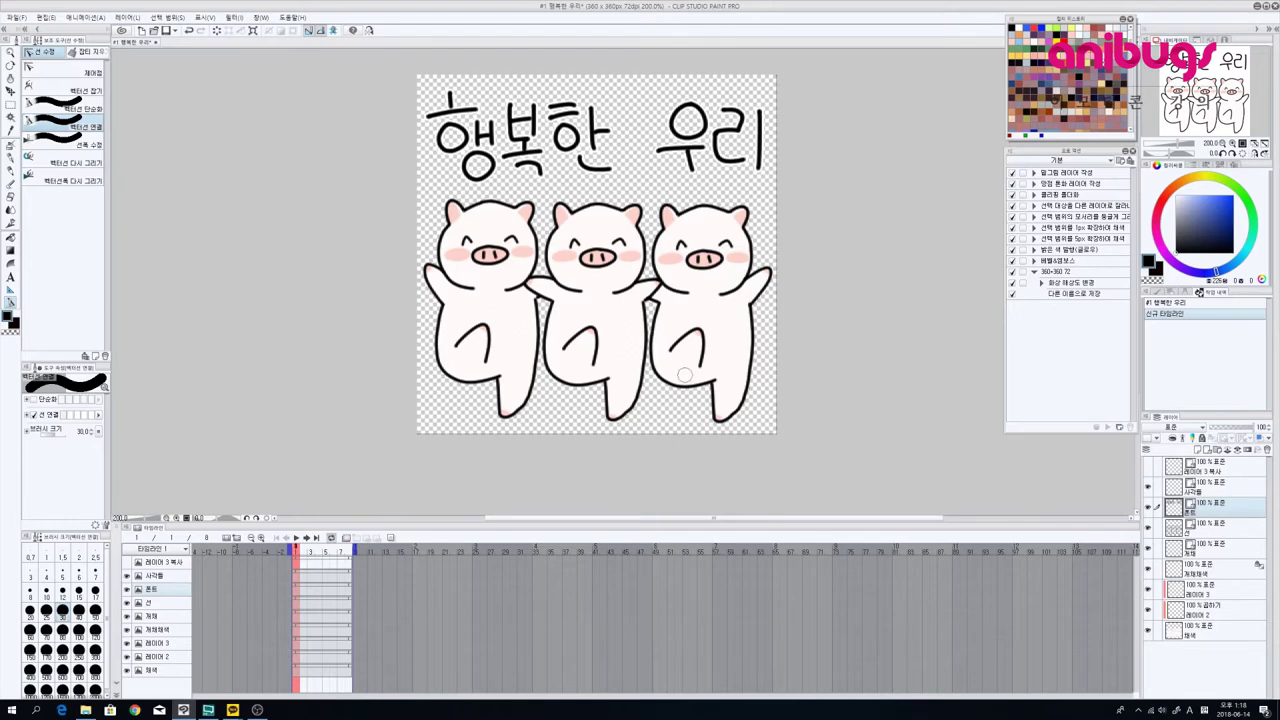
pyautogui.moveTo(639, 318); pyautogui.dragTo(632, 352)
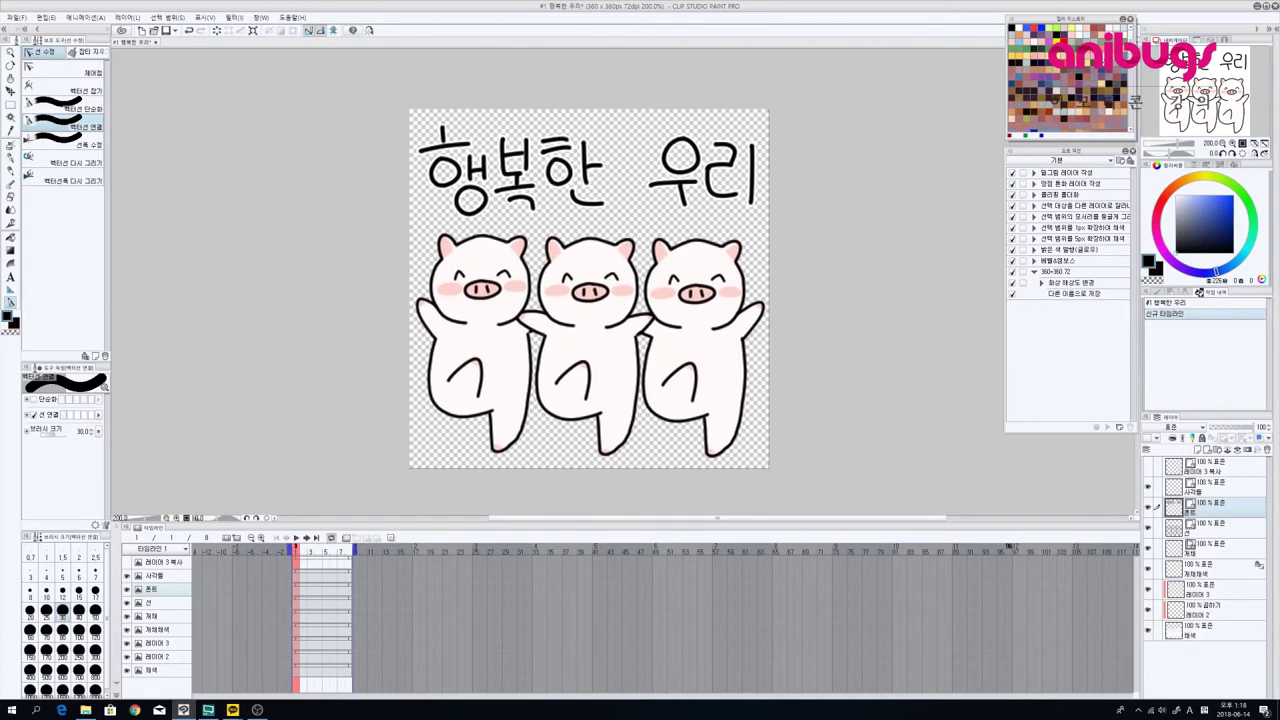
# Step: Group all visible drawing layers, from 사각툴 down to 채색, into one new folder
pyautogui.click(1210, 490)
pyautogui.keyDown('shift'); pyautogui.click(1198, 632); pyautogui.keyUp('shift')
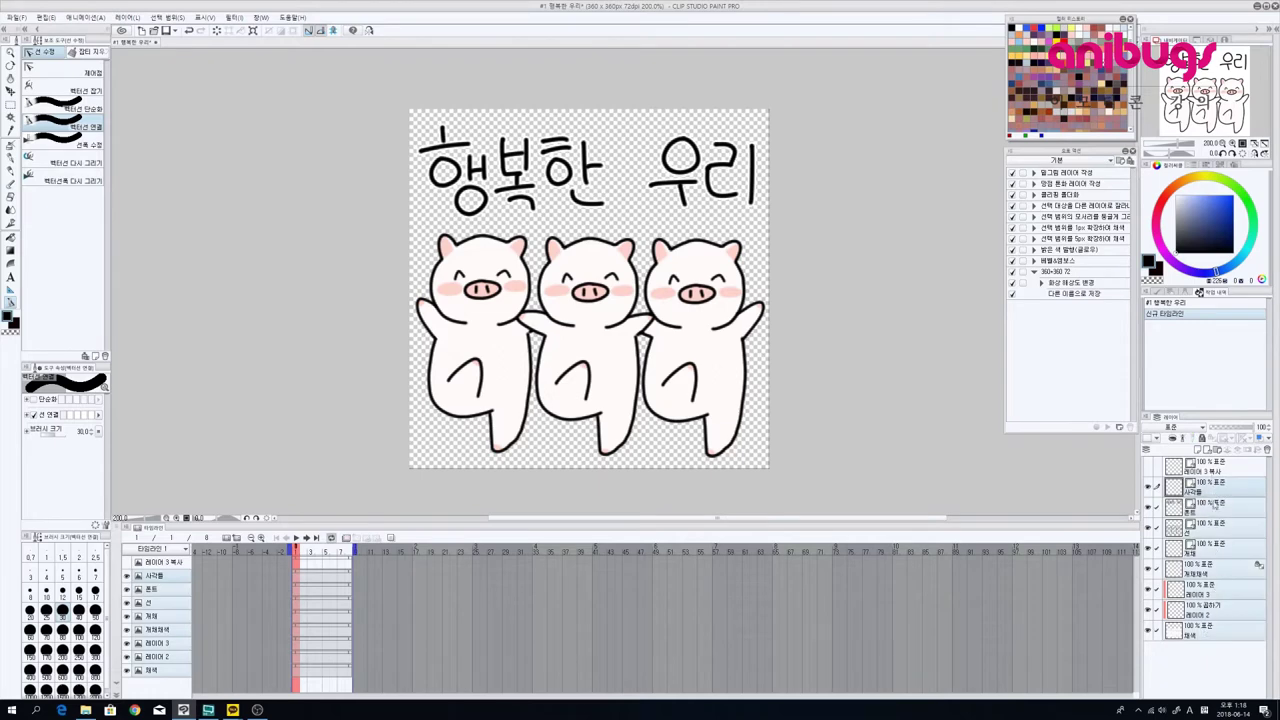
pyautogui.moveTo(1198, 492); pyautogui.dragTo(1218, 452)
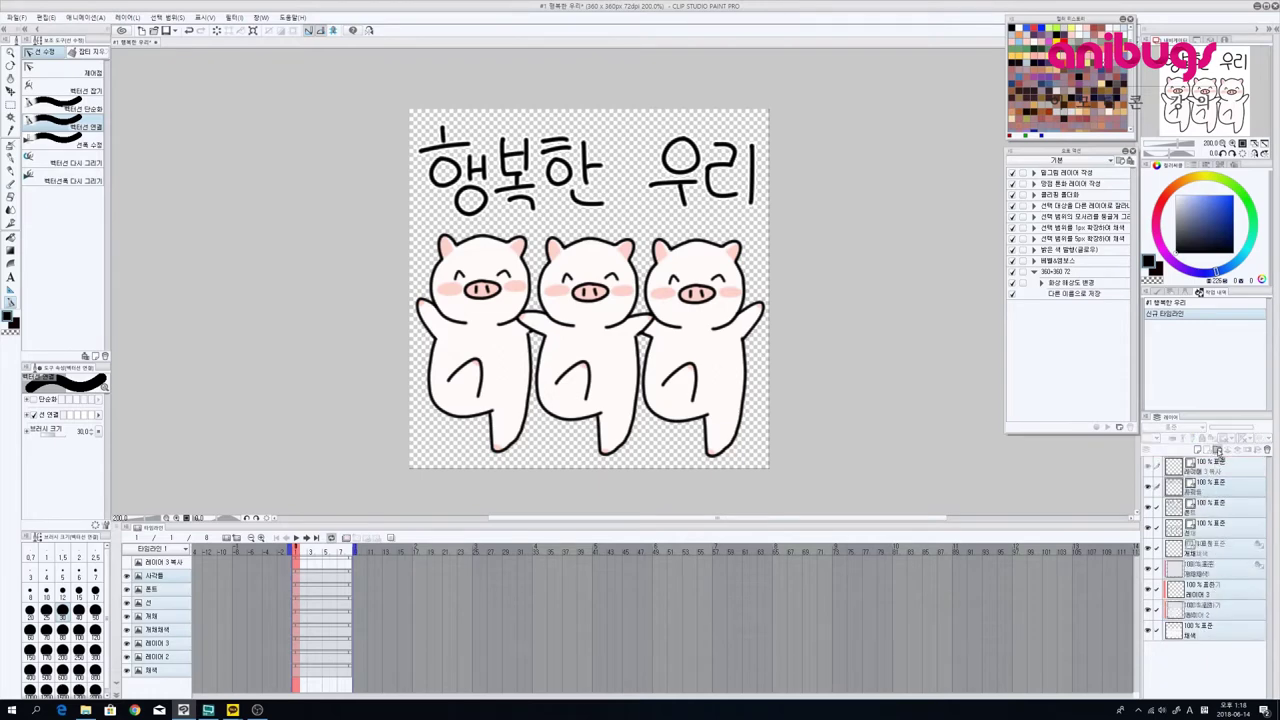
pyautogui.click(1218, 451)
pyautogui.click(1167, 485)
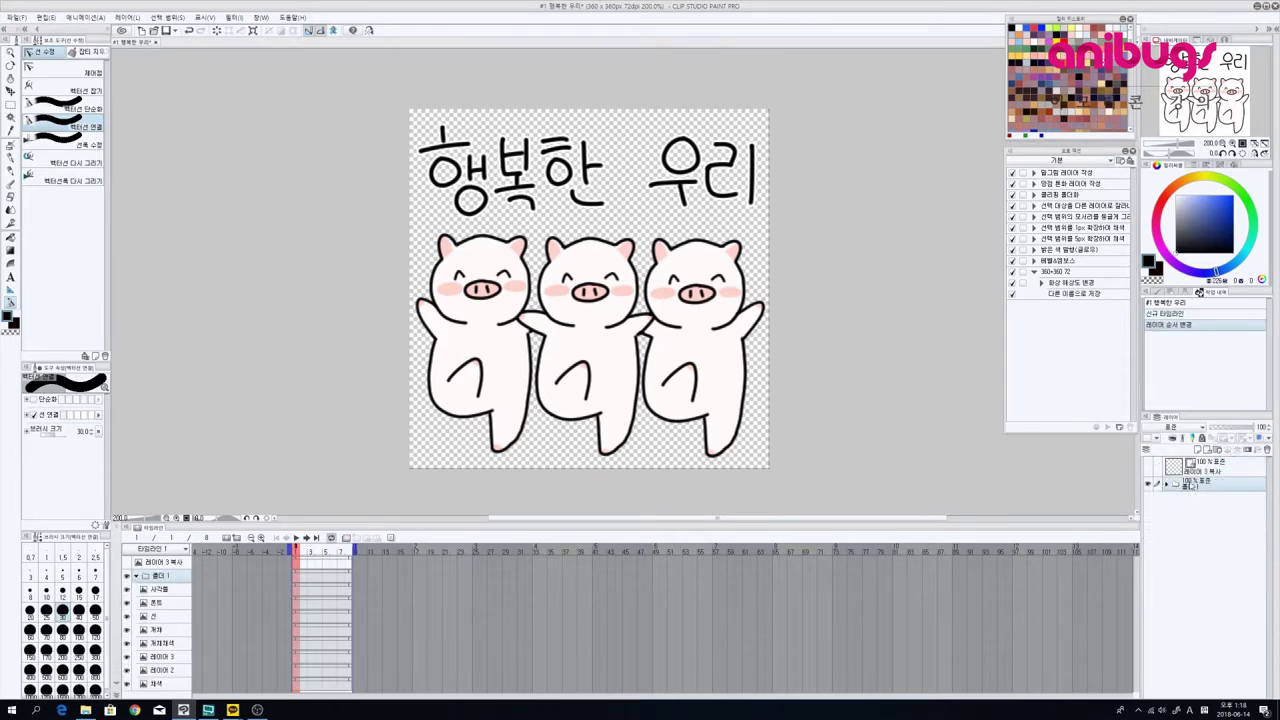
# Step: Lower the folder's opacity to about 35% and add a new raster layer above it
pyautogui.click(1226, 431)
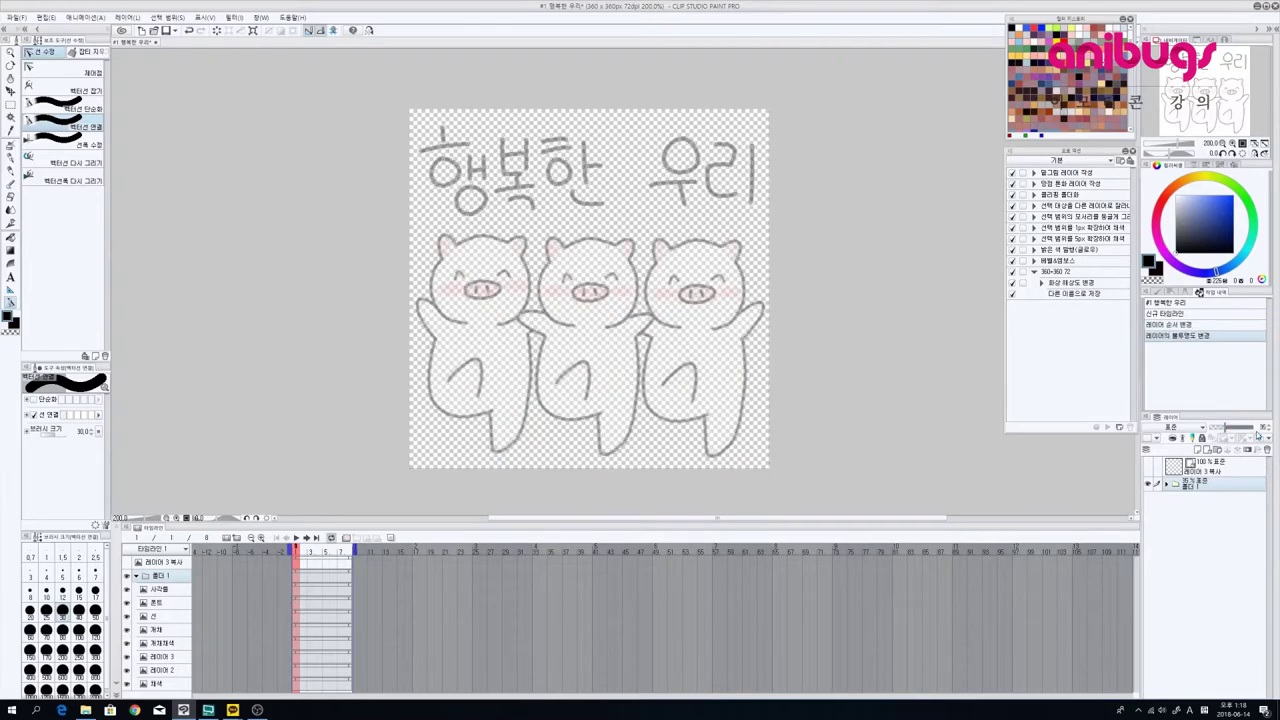
pyautogui.click(1228, 428)
pyautogui.click(1208, 452)
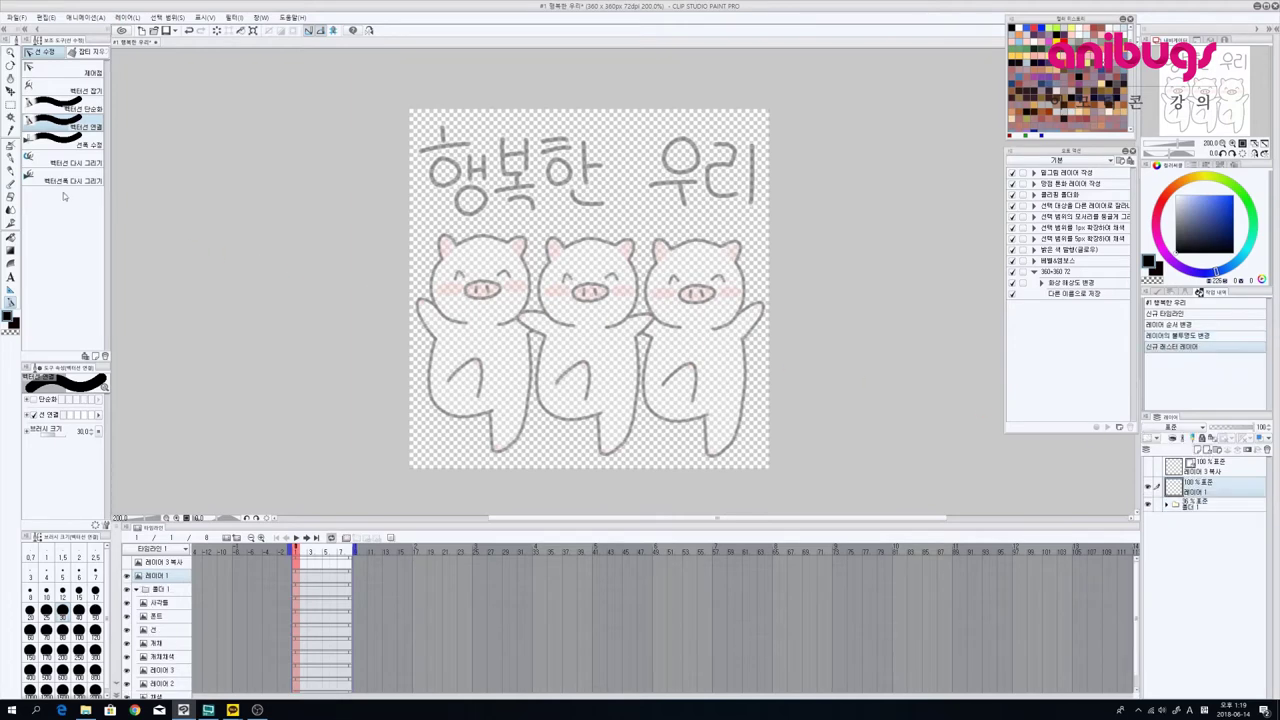
# Step: Choose the 연한 연필 pencil and set its brush size to 4
pyautogui.click(11, 160)
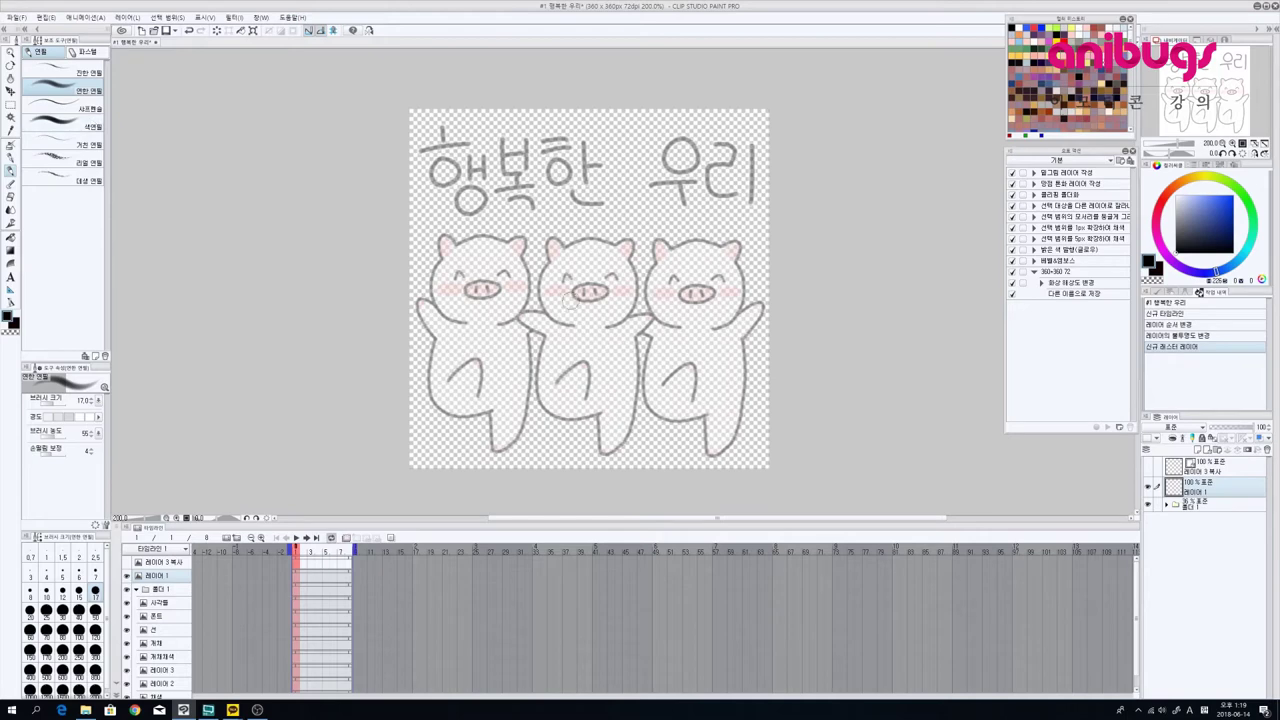
pyautogui.press('[')
pyautogui.press('[')
pyautogui.press('[')
pyautogui.press('[')
pyautogui.press('[')
pyautogui.press('[')
pyautogui.press('[')
pyautogui.press('[')
pyautogui.press('[')
pyautogui.keyDown('ctrl'); pyautogui.click(611, 348); pyautogui.keyUp('ctrl')
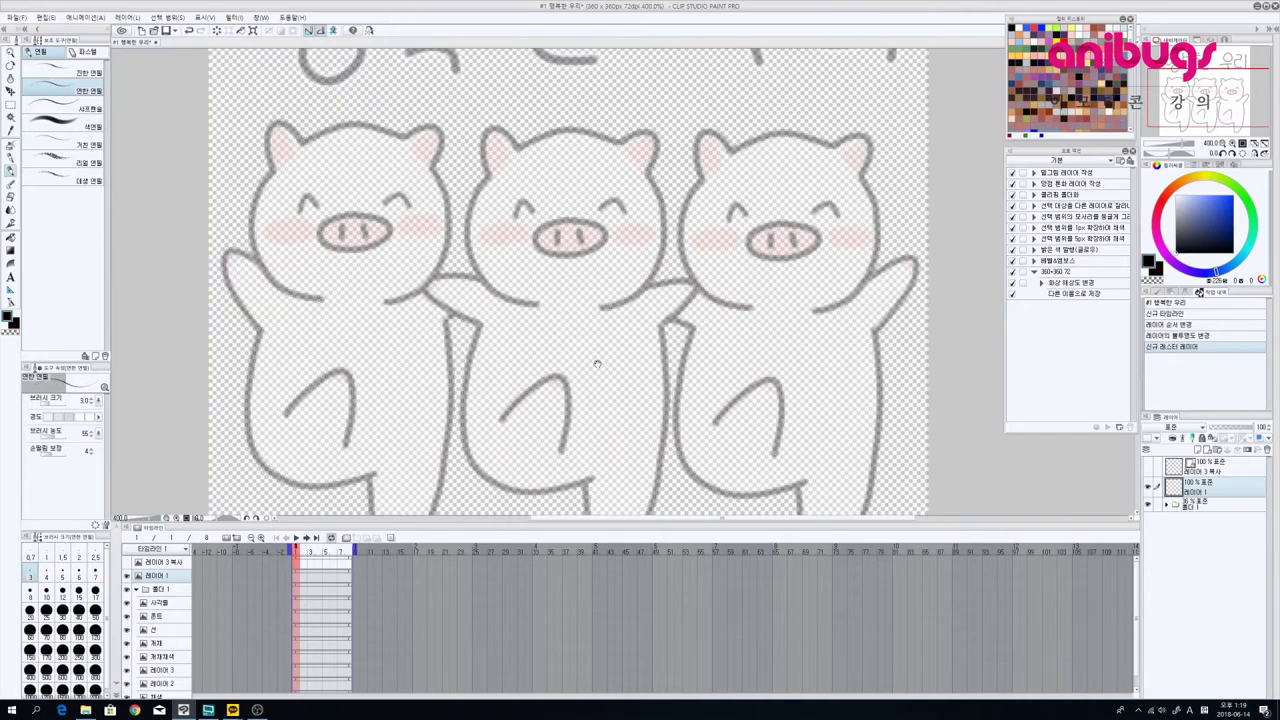
pyautogui.moveTo(597, 363); pyautogui.dragTo(645, 308)
pyautogui.moveTo(540, 417)
pyautogui.mouseDown()
pyautogui.moveTo(536, 363)
pyautogui.moveTo(563, 416)
pyautogui.mouseUp()
pyautogui.hotkey('ctrl', 'a')
pyautogui.hotkey('ctrl', 'd')
pyautogui.press(']')
# Step: Sketch the left body side, left leg and inner leg lines of the middle pig in a standing pose
pyautogui.moveTo(520, 230); pyautogui.dragTo(504, 365)
pyautogui.scroll(-3, 512, 333)
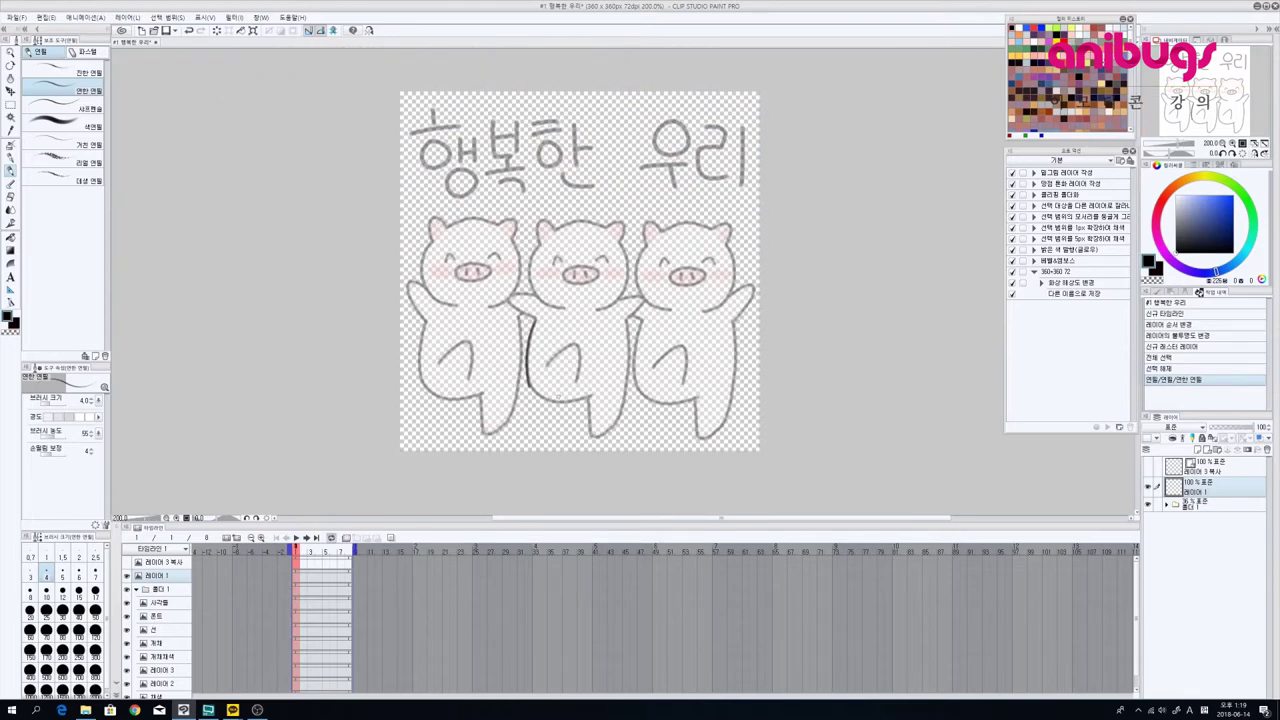
pyautogui.moveTo(572, 350)
pyautogui.mouseDown()
pyautogui.moveTo(548, 427)
pyautogui.moveTo(529, 434)
pyautogui.moveTo(528, 384)
pyautogui.moveTo(536, 430)
pyautogui.moveTo(589, 392)
pyautogui.moveTo(558, 372)
pyautogui.moveTo(571, 371)
pyautogui.moveTo(582, 402)
pyautogui.mouseUp()
pyautogui.hotkey('ctrl', 'z')
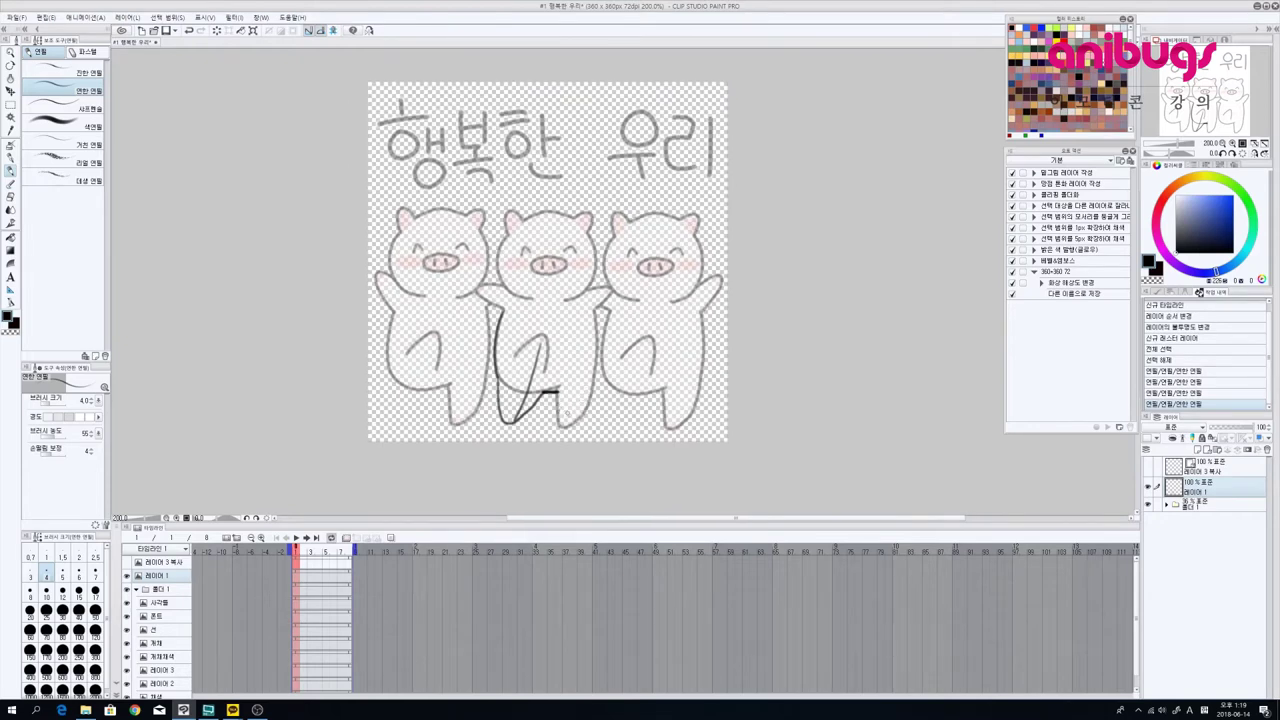
pyautogui.hotkey('ctrl', 'z')
pyautogui.moveTo(557, 392)
pyautogui.mouseDown()
pyautogui.moveTo(573, 428)
pyautogui.moveTo(583, 421)
pyautogui.mouseUp()
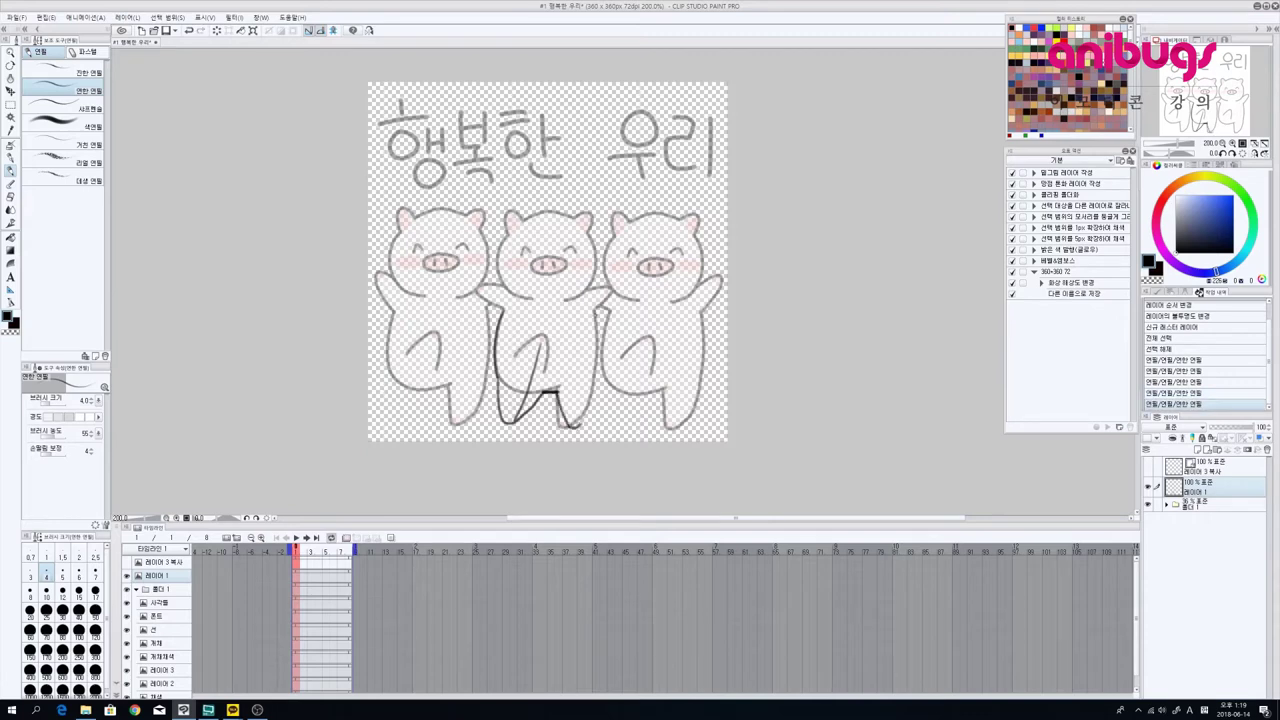
# Step: Raise the pencil size to 4.5 and sketch the middle pig's right body side and right foot
pyautogui.moveTo(596, 332); pyautogui.dragTo(595, 394)
pyautogui.hotkey('ctrl', 'z')
pyautogui.press(']')
pyautogui.moveTo(595, 310); pyautogui.dragTo(591, 400)
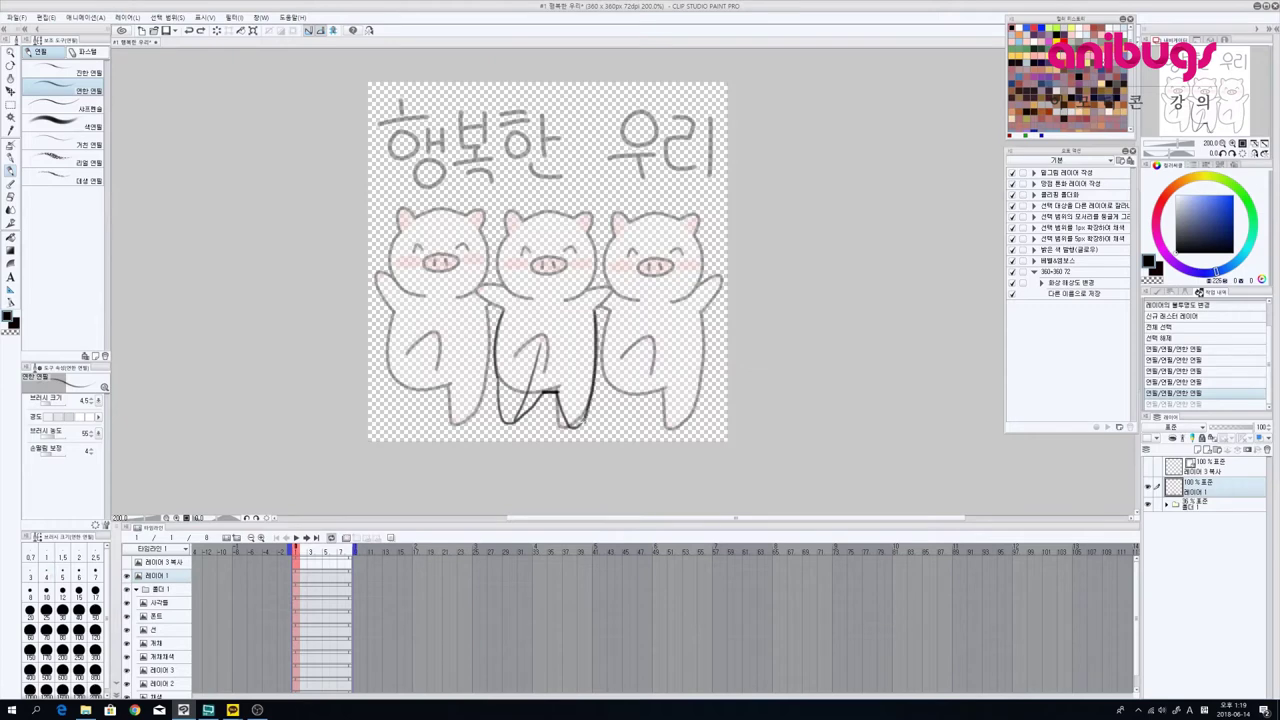
pyautogui.moveTo(573, 388); pyautogui.dragTo(599, 417)
pyautogui.moveTo(578, 306); pyautogui.dragTo(584, 338)
# Step: Sketch the middle pig's head outline with both ears over the faded drawing
pyautogui.moveTo(553, 283)
pyautogui.mouseDown()
pyautogui.moveTo(611, 291)
pyautogui.moveTo(577, 274)
pyautogui.mouseUp()
pyautogui.hotkey('ctrl', 'z')
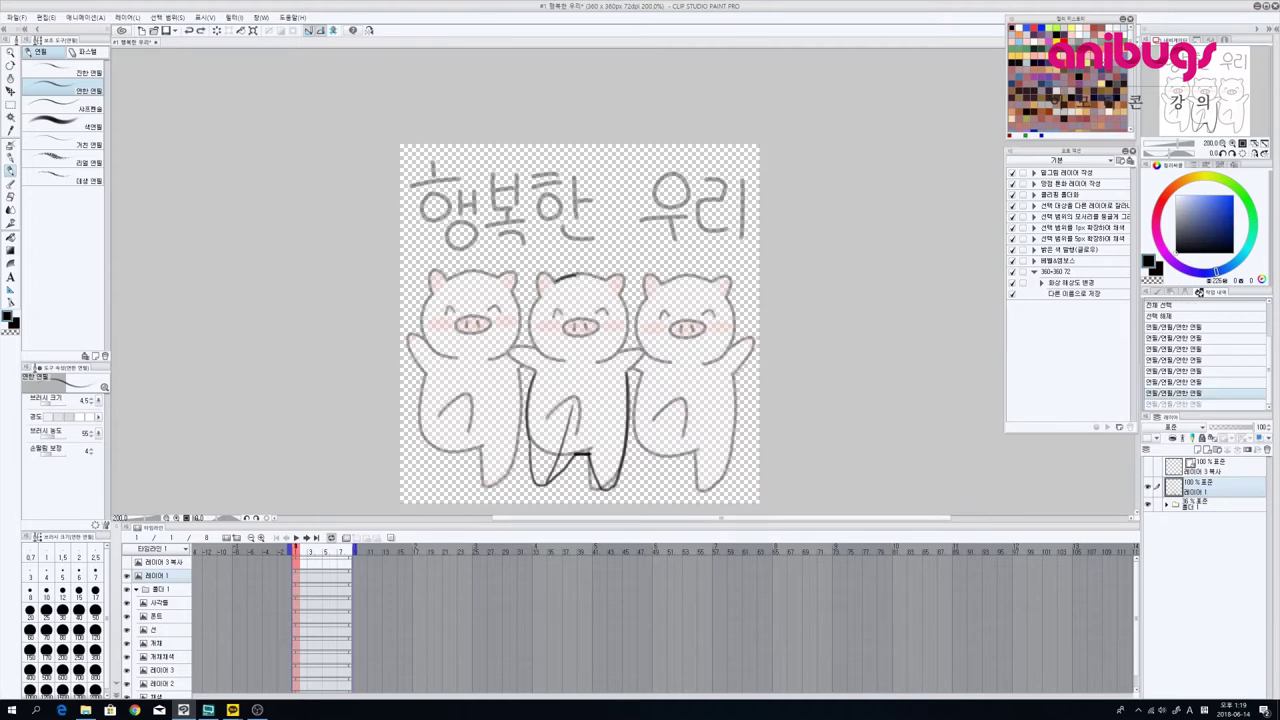
pyautogui.hotkey('ctrl', 'y')
pyautogui.moveTo(577, 274); pyautogui.dragTo(607, 279)
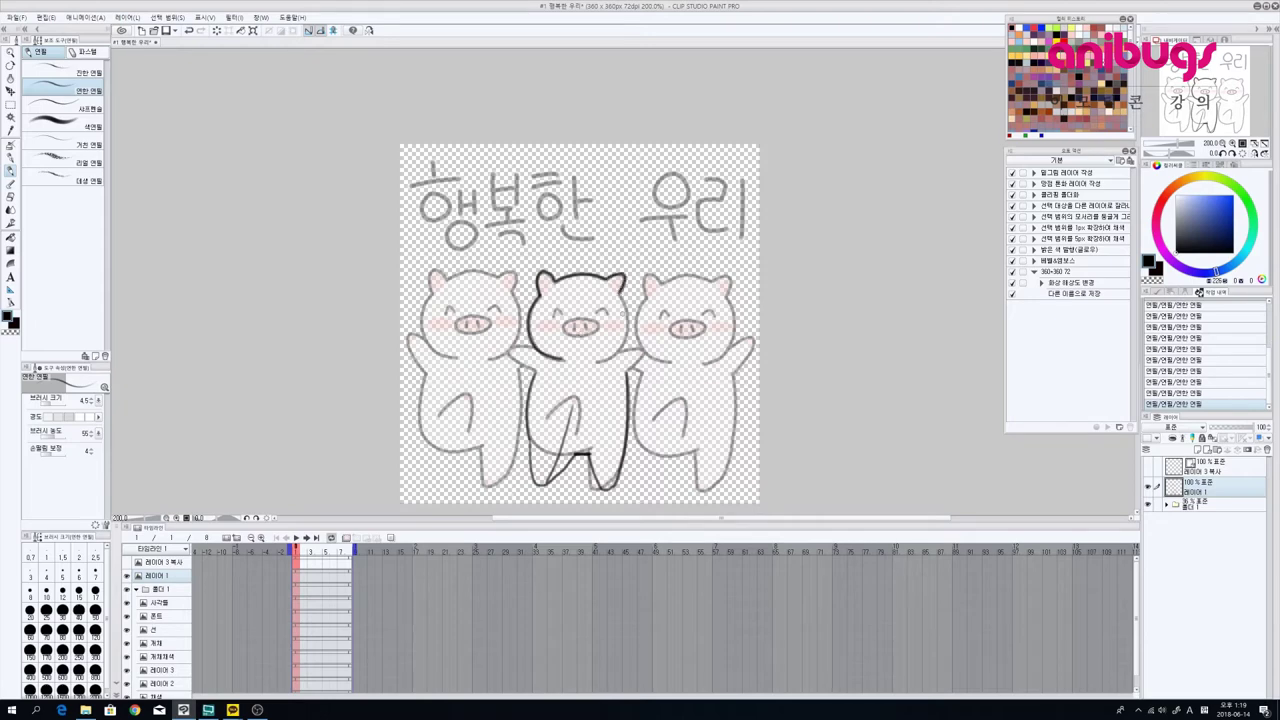
pyautogui.moveTo(580, 340); pyautogui.dragTo(650, 334)
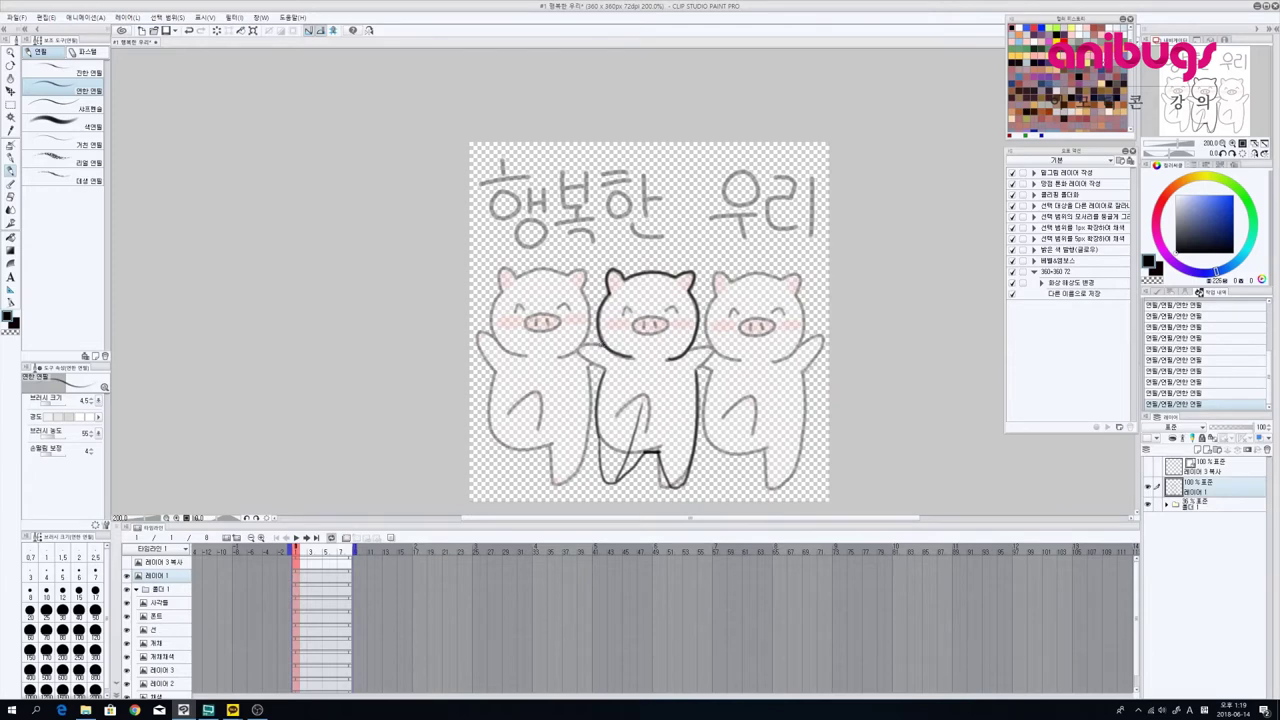
# Step: Sketch the middle pig's two outstretched arms and trace its nose and smiling eyes
pyautogui.moveTo(626, 372); pyautogui.dragTo(591, 357)
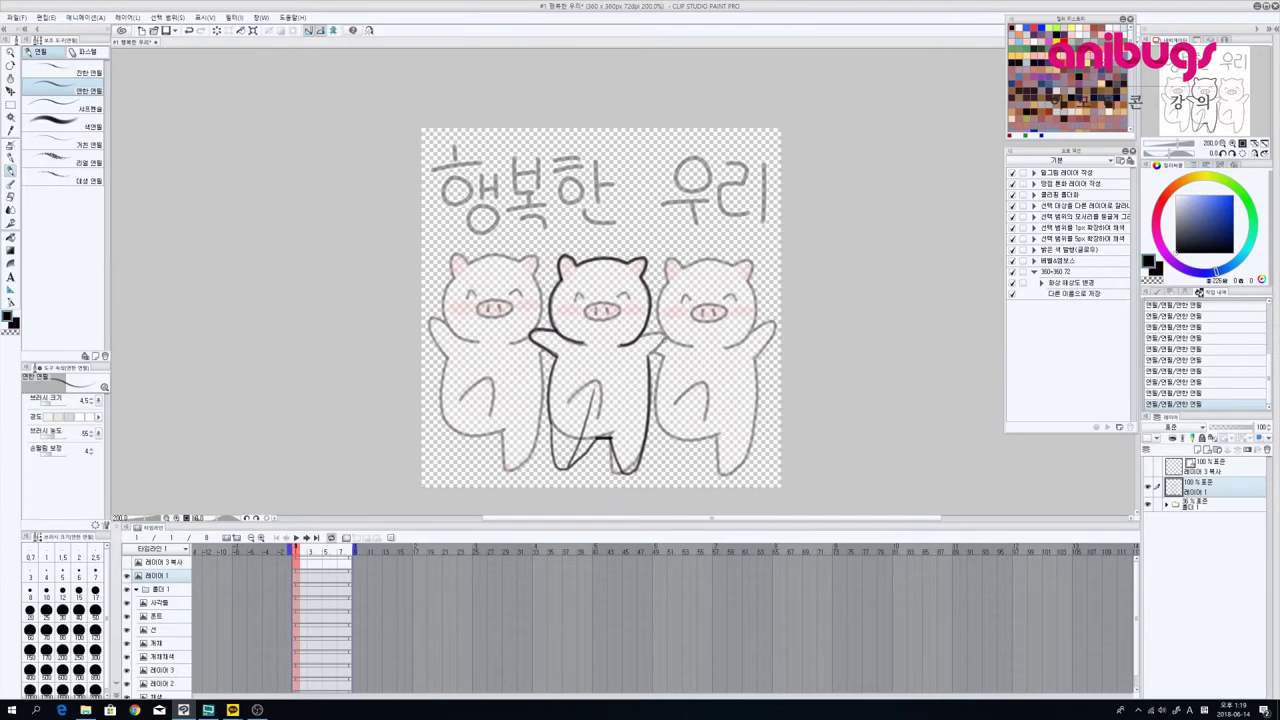
pyautogui.moveTo(638, 333); pyautogui.dragTo(690, 337)
pyautogui.scroll(2, 678, 343)
pyautogui.moveTo(637, 271)
pyautogui.mouseDown()
pyautogui.moveTo(651, 286)
pyautogui.moveTo(608, 294)
pyautogui.moveTo(672, 318)
pyautogui.moveTo(655, 283)
pyautogui.moveTo(640, 302)
pyautogui.moveTo(654, 310)
pyautogui.moveTo(639, 306)
pyautogui.mouseUp()
pyautogui.moveTo(704, 309)
pyautogui.mouseDown()
pyautogui.moveTo(715, 291)
pyautogui.moveTo(730, 306)
pyautogui.mouseUp()
pyautogui.scroll(-2, 698, 342)
pyautogui.moveTo(730, 398)
pyautogui.mouseDown()
pyautogui.moveTo(698, 342)
pyautogui.moveTo(712, 294)
pyautogui.mouseUp()
pyautogui.scroll(-1, 698, 342)
pyautogui.scroll(1, 704, 370)
pyautogui.moveTo(731, 369); pyautogui.dragTo(688, 401)
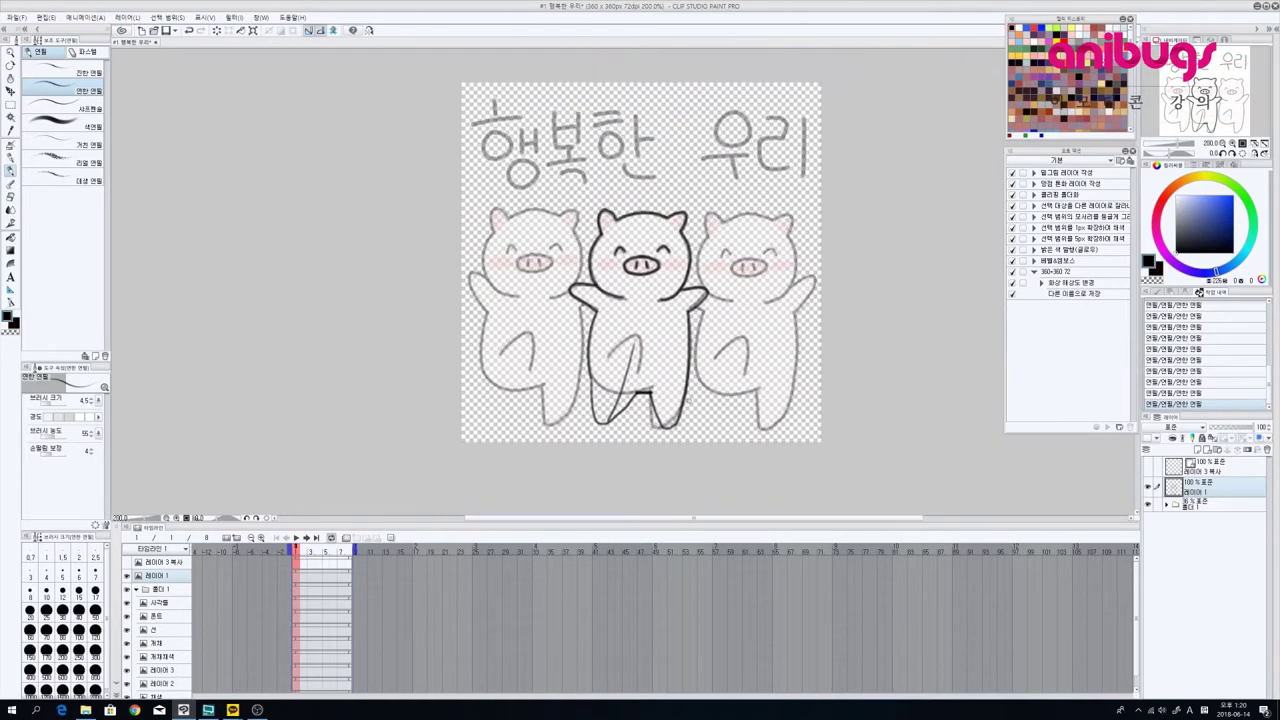
# Step: Strengthen the pencil lines of the middle pig's lower legs
pyautogui.moveTo(594, 388); pyautogui.dragTo(604, 428)
pyautogui.moveTo(748, 347); pyautogui.dragTo(704, 387)
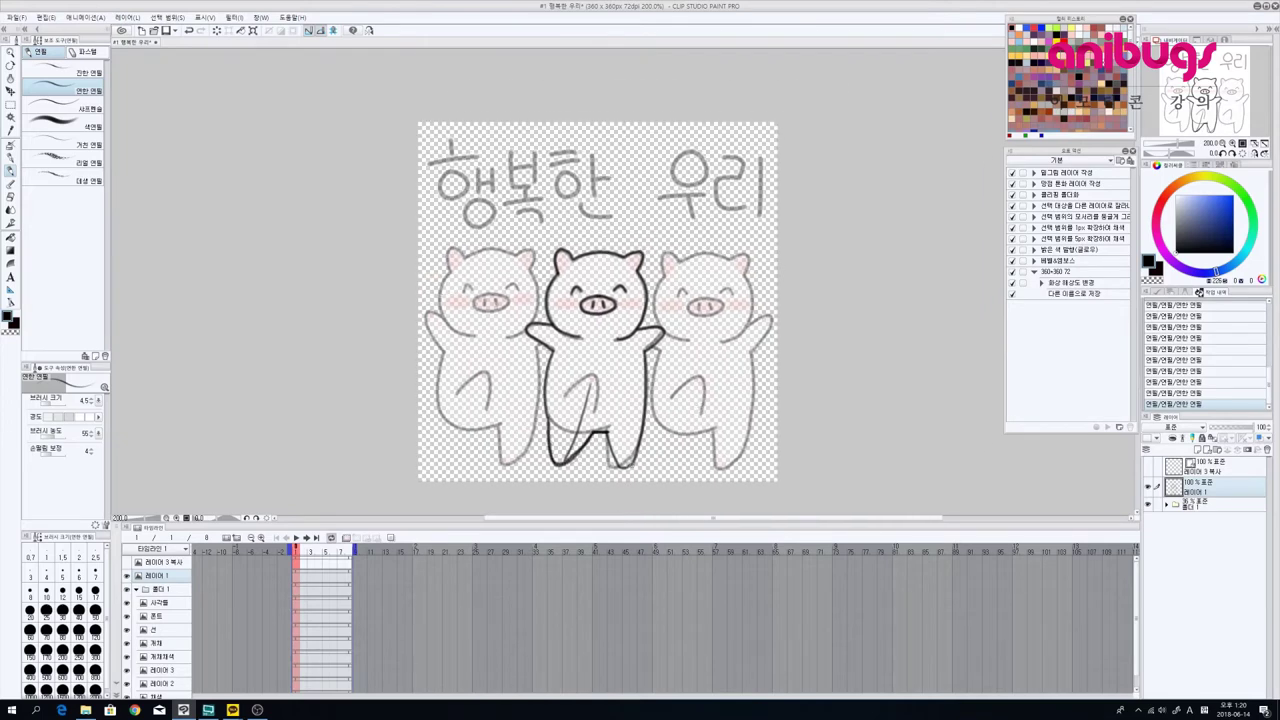
pyautogui.moveTo(661, 451); pyautogui.dragTo(718, 422)
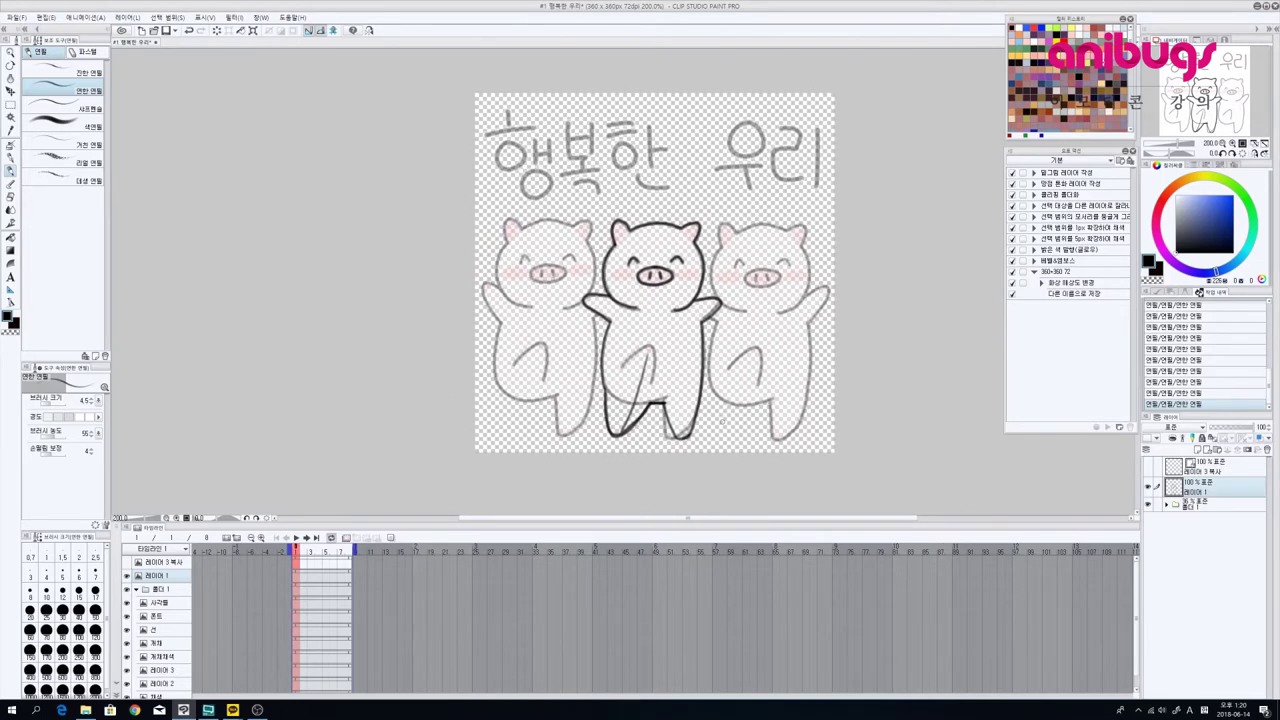
# Step: Hide and reshow the faded original folder to check the new pencil sketch on its own
pyautogui.click(1149, 507)
pyautogui.click(1149, 507)
pyautogui.click(1149, 508)
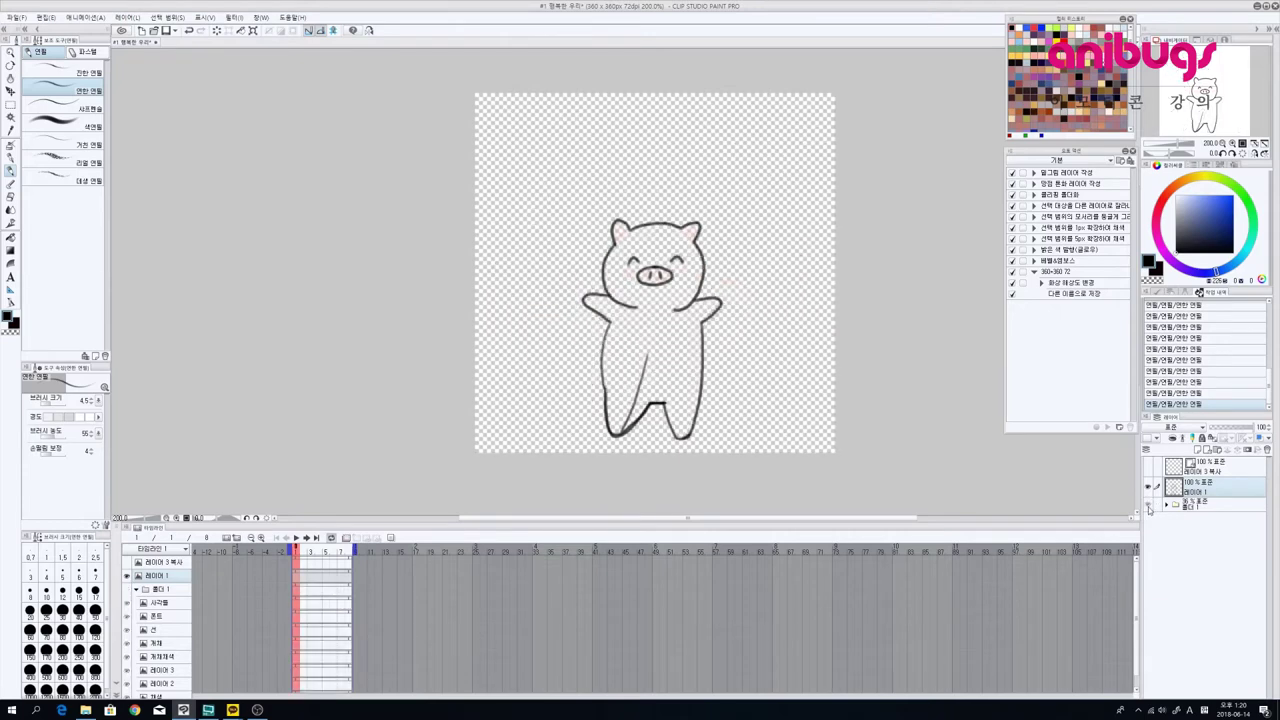
pyautogui.click(1149, 508)
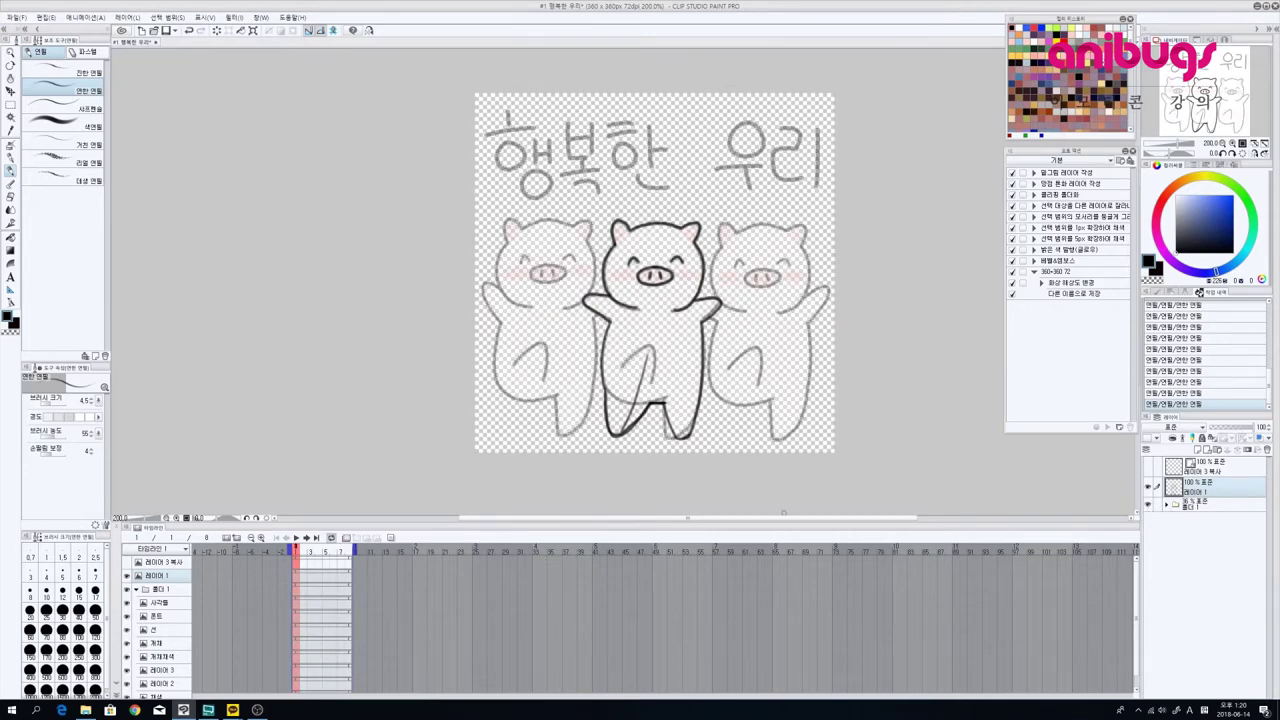
# Step: Add a new vector layer above the sketch, fade the sketch layer to 30% opacity, and make the vector layer active
pyautogui.click(1207, 451)
pyautogui.click(1203, 508)
pyautogui.click(1224, 428)
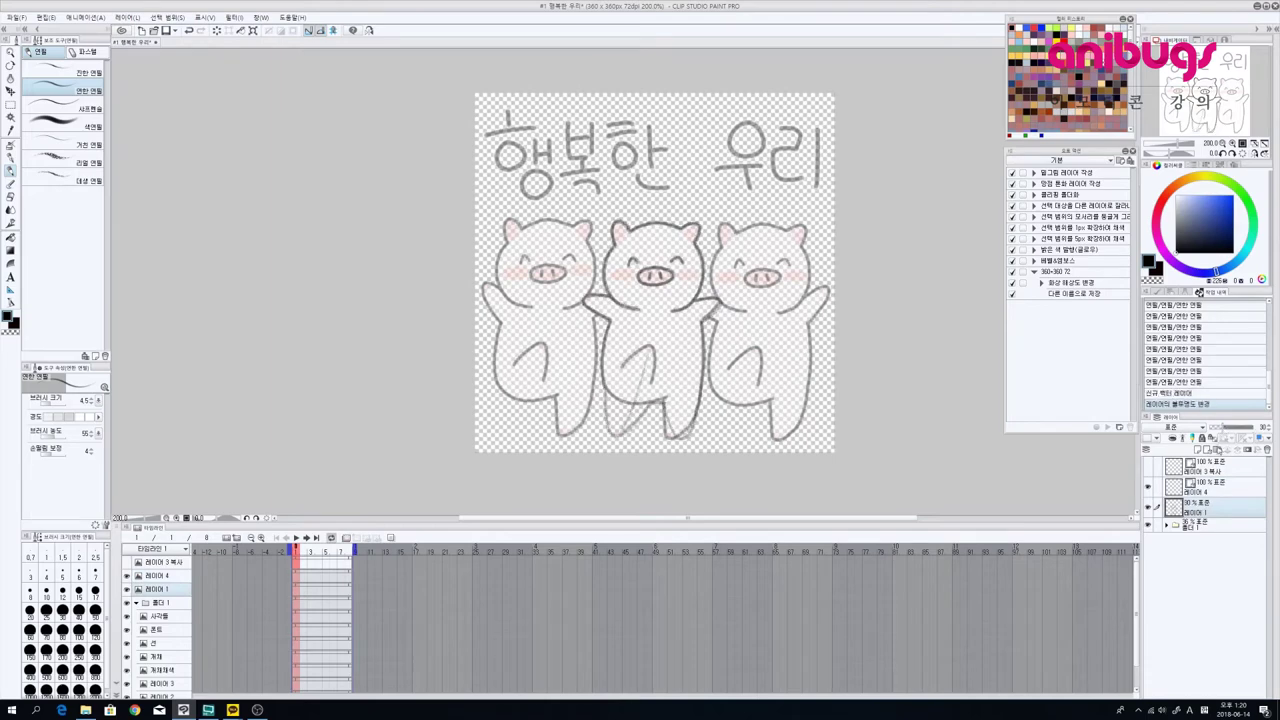
pyautogui.click(1205, 487)
# Step: Choose the 둥근 2 pen and set its brush size to 4.5 and stabilization to 15
pyautogui.press('p')
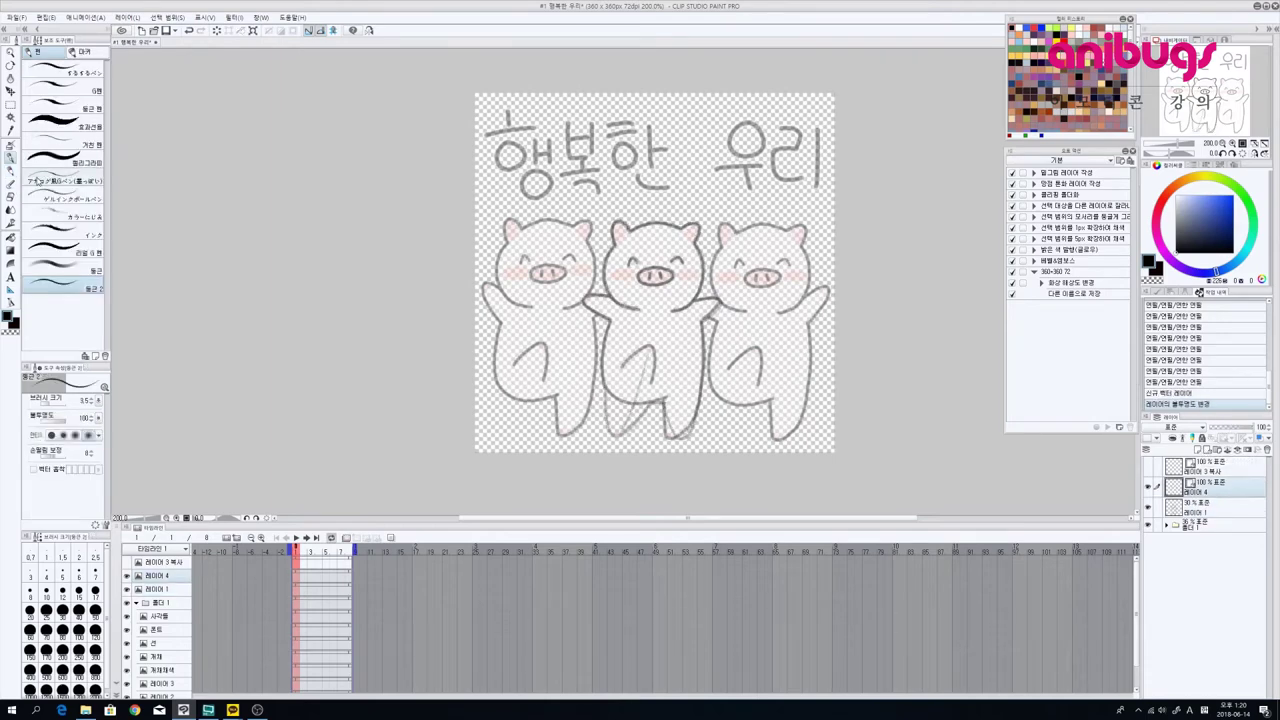
pyautogui.click(79, 571)
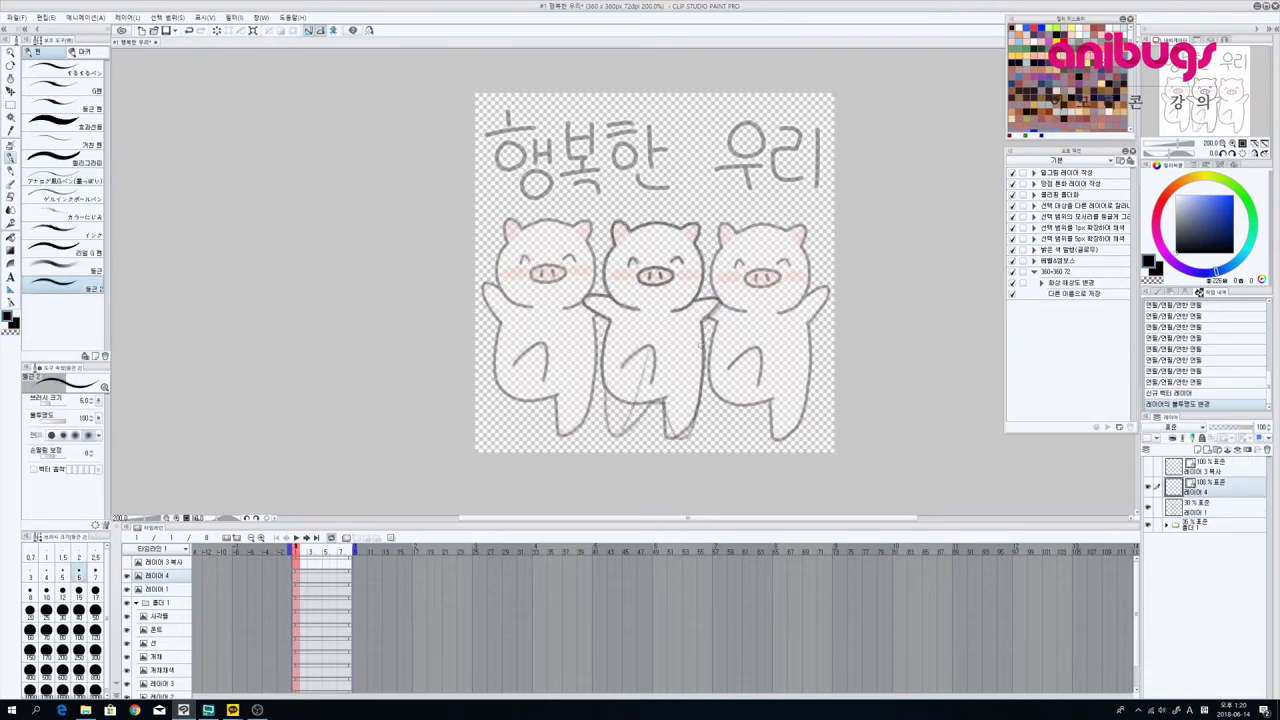
pyautogui.moveTo(600, 258)
pyautogui.mouseDown()
pyautogui.moveTo(612, 344)
pyautogui.moveTo(674, 340)
pyautogui.moveTo(670, 396)
pyautogui.mouseUp()
pyautogui.hotkey('ctrl', 'z')
pyautogui.scroll(2, 676, 316)
pyautogui.press('[')
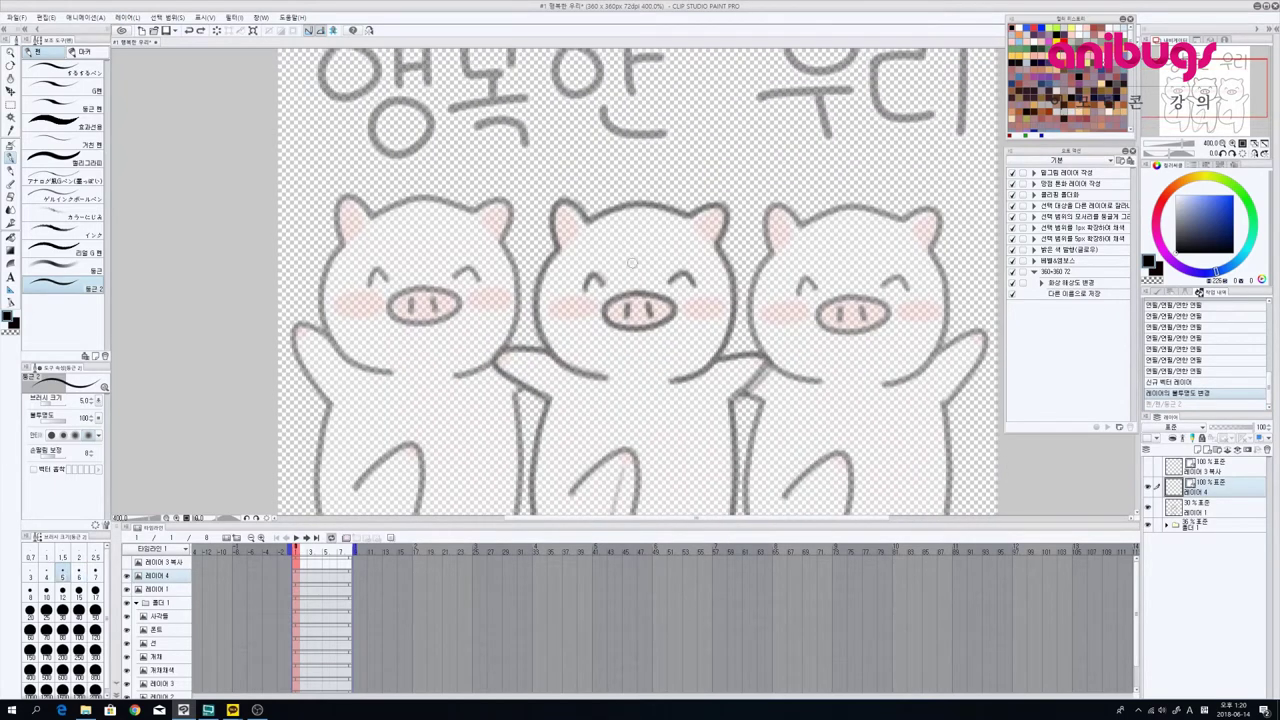
pyautogui.moveTo(562, 248); pyautogui.dragTo(542, 302)
pyautogui.hotkey('ctrl', 'z')
pyautogui.press('[')
pyautogui.hotkey('ctrl', 'z')
# Step: Ink the middle pig's head outline and ears over the sketch, undoing and redrawing unsatisfactory strokes
pyautogui.moveTo(562, 244)
pyautogui.mouseDown()
pyautogui.moveTo(540, 280)
pyautogui.moveTo(537, 338)
pyautogui.moveTo(604, 380)
pyautogui.mouseUp()
pyautogui.scroll(2, 604, 380)
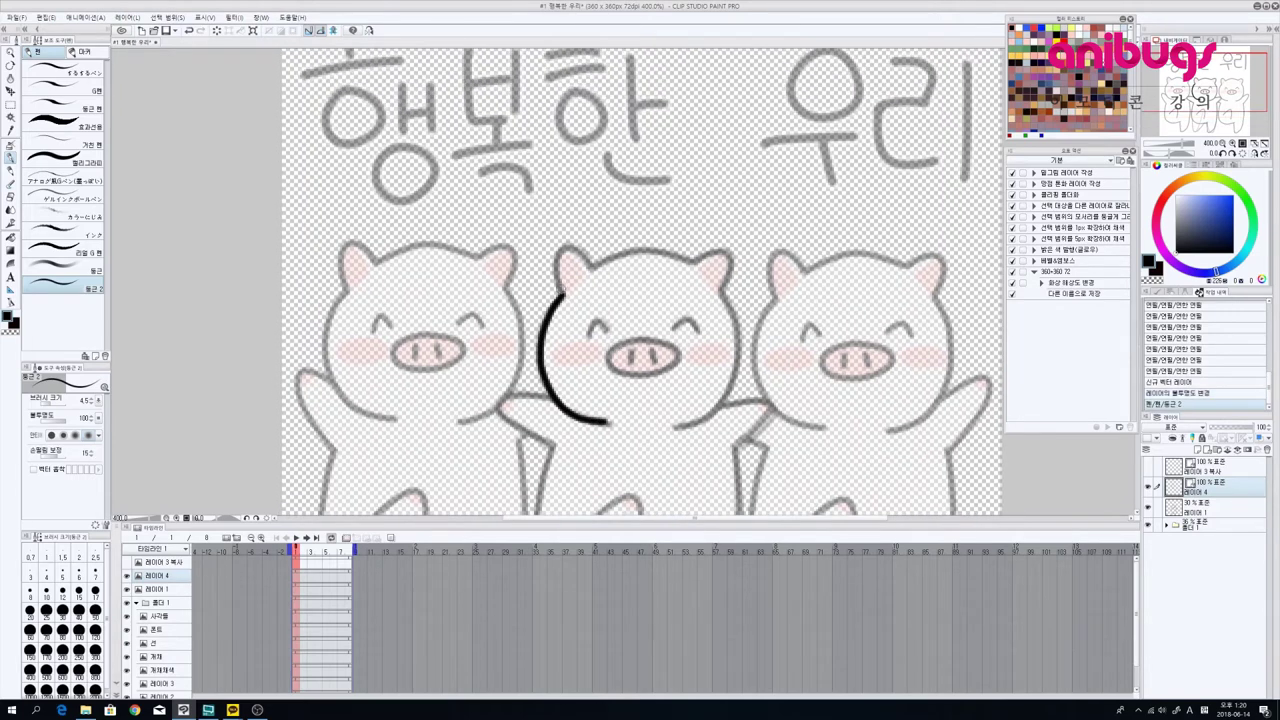
pyautogui.moveTo(562, 296)
pyautogui.mouseDown()
pyautogui.moveTo(557, 249)
pyautogui.moveTo(590, 263)
pyautogui.moveTo(600, 292)
pyautogui.moveTo(548, 284)
pyautogui.moveTo(642, 272)
pyautogui.mouseUp()
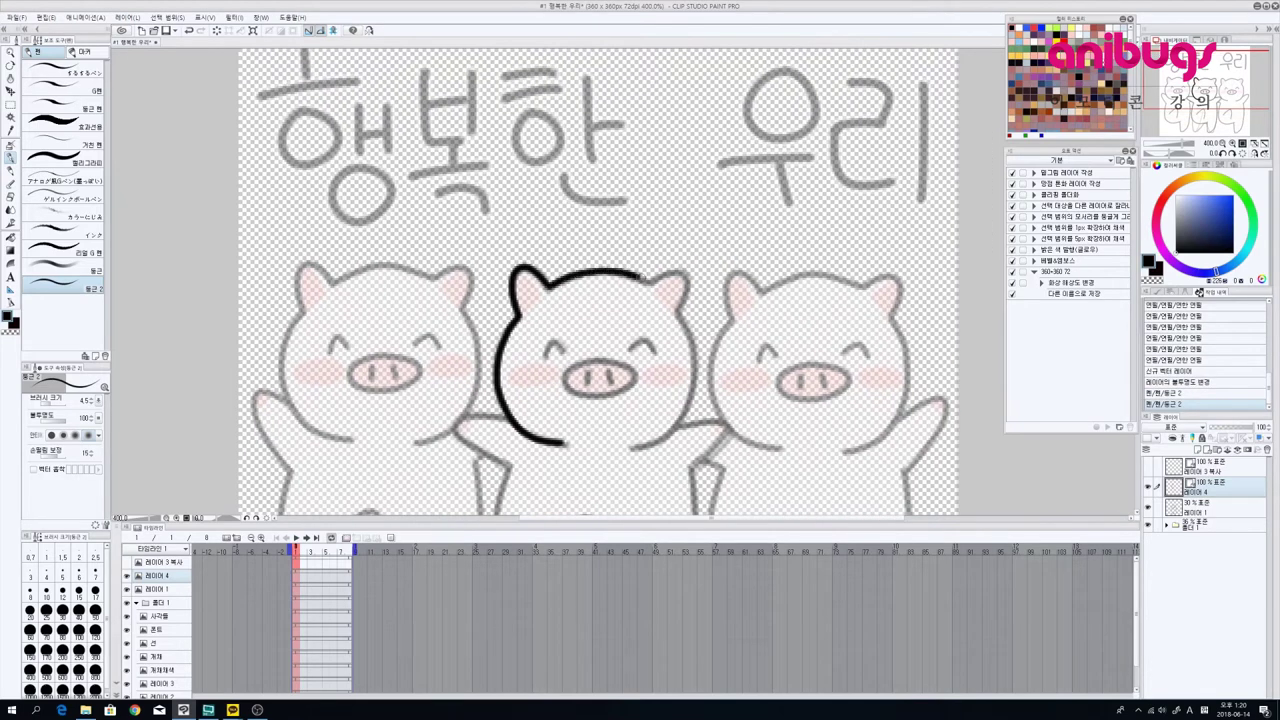
pyautogui.moveTo(686, 309)
pyautogui.mouseDown()
pyautogui.moveTo(648, 299)
pyautogui.moveTo(642, 260)
pyautogui.moveTo(652, 292)
pyautogui.moveTo(640, 306)
pyautogui.moveTo(638, 246)
pyautogui.moveTo(647, 303)
pyautogui.mouseUp()
pyautogui.hotkey('ctrl', 'z')
pyautogui.moveTo(632, 247); pyautogui.dragTo(648, 318)
pyautogui.hotkey('ctrl', 'z')
pyautogui.moveTo(628, 244)
pyautogui.mouseDown()
pyautogui.moveTo(650, 282)
pyautogui.moveTo(652, 334)
pyautogui.moveTo(600, 386)
pyautogui.moveTo(576, 386)
pyautogui.moveTo(692, 292)
pyautogui.moveTo(695, 255)
pyautogui.moveTo(764, 294)
pyautogui.mouseUp()
pyautogui.moveTo(661, 249)
pyautogui.mouseDown()
pyautogui.moveTo(614, 247)
pyautogui.moveTo(666, 251)
pyautogui.moveTo(608, 268)
pyautogui.moveTo(665, 300)
pyautogui.moveTo(620, 254)
pyautogui.moveTo(604, 286)
pyautogui.moveTo(605, 346)
pyautogui.moveTo(593, 290)
pyautogui.moveTo(606, 386)
pyautogui.moveTo(628, 394)
pyautogui.moveTo(692, 326)
pyautogui.moveTo(640, 336)
pyautogui.moveTo(667, 334)
pyautogui.mouseUp()
pyautogui.hotkey('ctrl', 'z')
pyautogui.moveTo(703, 294); pyautogui.dragTo(649, 398)
# Step: Ink the middle pig's arms, left body side and left leg, undoing unsatisfactory strokes
pyautogui.moveTo(677, 231)
pyautogui.mouseDown()
pyautogui.moveTo(724, 226)
pyautogui.moveTo(693, 269)
pyautogui.moveTo(700, 228)
pyautogui.moveTo(733, 228)
pyautogui.moveTo(692, 271)
pyautogui.mouseUp()
pyautogui.hotkey('ctrl', 'z')
pyautogui.moveTo(690, 330); pyautogui.dragTo(693, 285)
pyautogui.hotkey('ctrl', 'z')
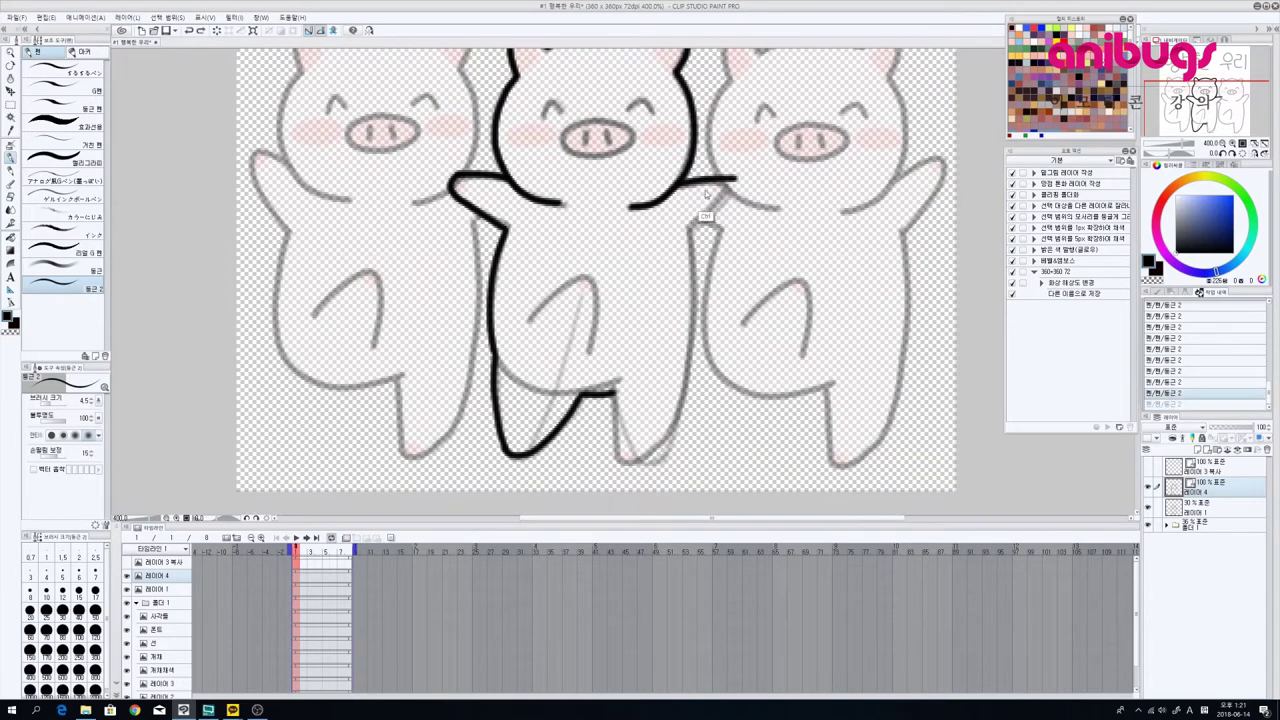
pyautogui.moveTo(735, 179)
pyautogui.mouseDown()
pyautogui.moveTo(731, 203)
pyautogui.moveTo(691, 229)
pyautogui.mouseUp()
pyautogui.hotkey('ctrl', 'z')
# Step: Ink the middle pig's right body side and right leg, redrawing the leg stroke once
pyautogui.moveTo(697, 244)
pyautogui.mouseDown()
pyautogui.moveTo(721, 190)
pyautogui.moveTo(718, 312)
pyautogui.moveTo(688, 412)
pyautogui.mouseUp()
pyautogui.moveTo(642, 342)
pyautogui.mouseDown()
pyautogui.moveTo(674, 411)
pyautogui.moveTo(690, 409)
pyautogui.mouseUp()
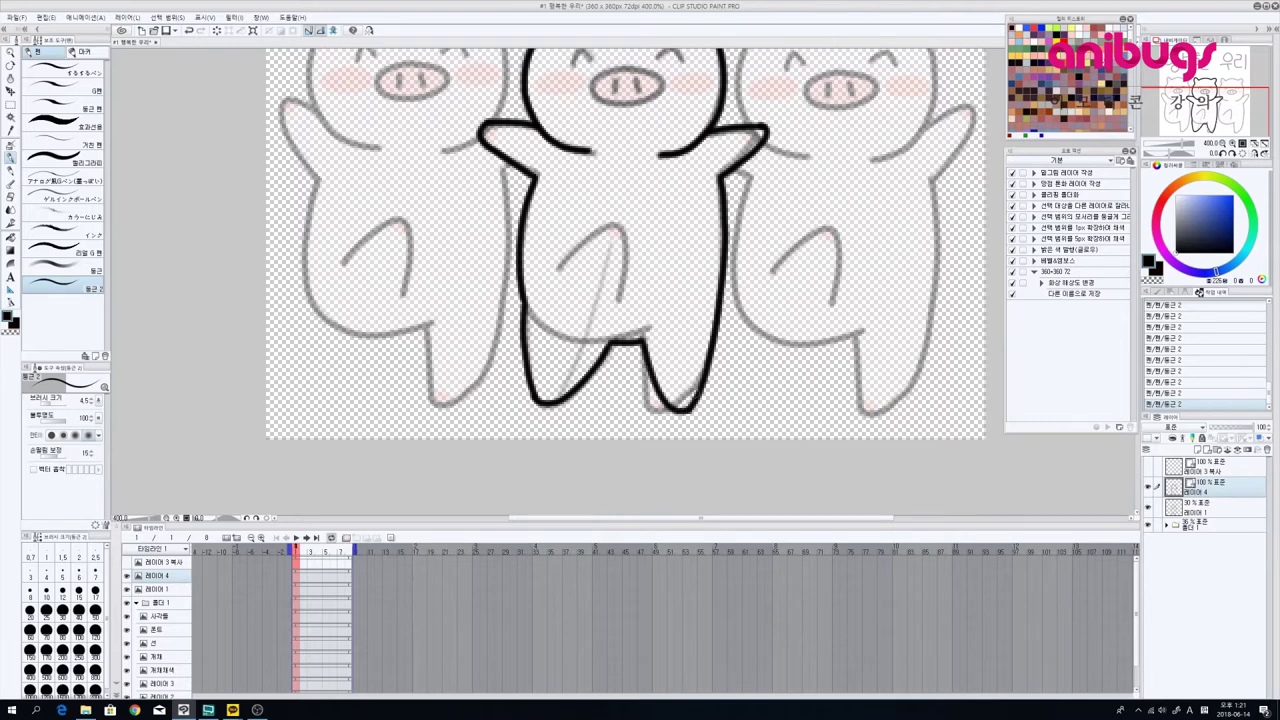
pyautogui.hotkey('ctrl', 'z')
pyautogui.moveTo(642, 342)
pyautogui.mouseDown()
pyautogui.moveTo(682, 408)
pyautogui.moveTo(698, 406)
pyautogui.mouseUp()
# Step: Ink the middle pig's nose and smiling eyes following the sketch
pyautogui.scroll(-5, 676, 370)
pyautogui.scroll(4, 720, 340)
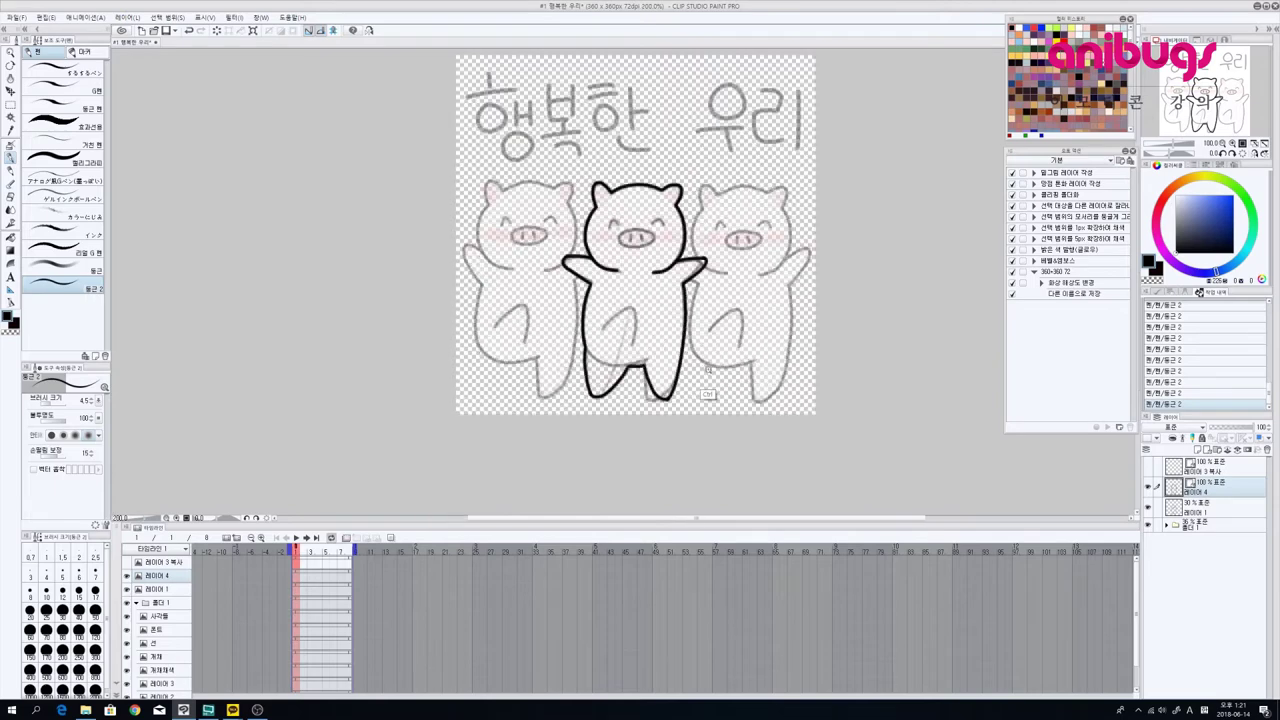
pyautogui.moveTo(762, 325)
pyautogui.mouseDown()
pyautogui.moveTo(794, 393)
pyautogui.moveTo(800, 473)
pyautogui.mouseUp()
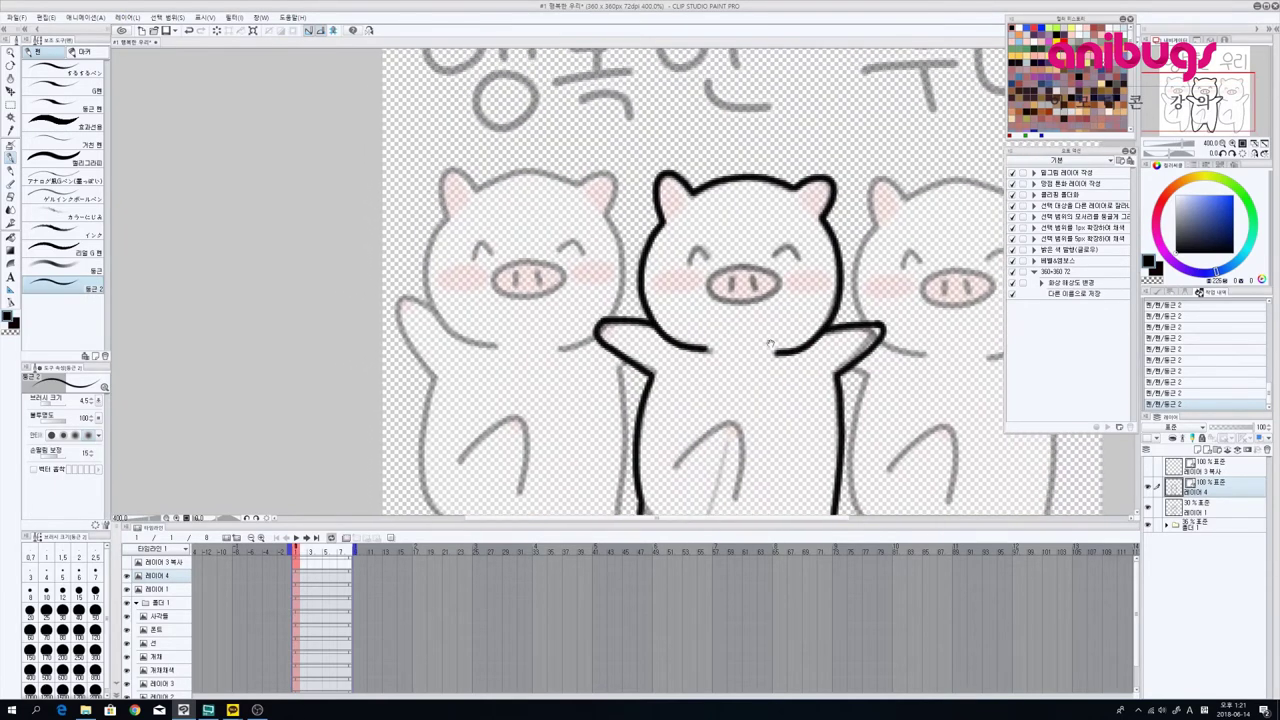
pyautogui.moveTo(748, 264)
pyautogui.mouseDown()
pyautogui.moveTo(708, 292)
pyautogui.moveTo(764, 304)
pyautogui.moveTo(778, 270)
pyautogui.moveTo(746, 263)
pyautogui.moveTo(732, 291)
pyautogui.moveTo(750, 291)
pyautogui.mouseUp()
pyautogui.moveTo(691, 261); pyautogui.dragTo(801, 258)
pyautogui.keyDown('ctrl'); pyautogui.keyDown('alt'); pyautogui.click(802, 286); pyautogui.keyUp('alt'); pyautogui.keyUp('ctrl')
pyautogui.keyDown('ctrl'); pyautogui.keyDown('alt'); pyautogui.click(802, 286); pyautogui.keyUp('alt'); pyautogui.keyUp('ctrl')
pyautogui.keyDown('ctrl'); pyautogui.keyDown('alt'); pyautogui.click(802, 286); pyautogui.keyUp('alt'); pyautogui.keyUp('ctrl')
pyautogui.moveTo(836, 392); pyautogui.dragTo(755, 440)
pyautogui.keyDown('ctrl'); pyautogui.click(759, 394); pyautogui.keyUp('ctrl')
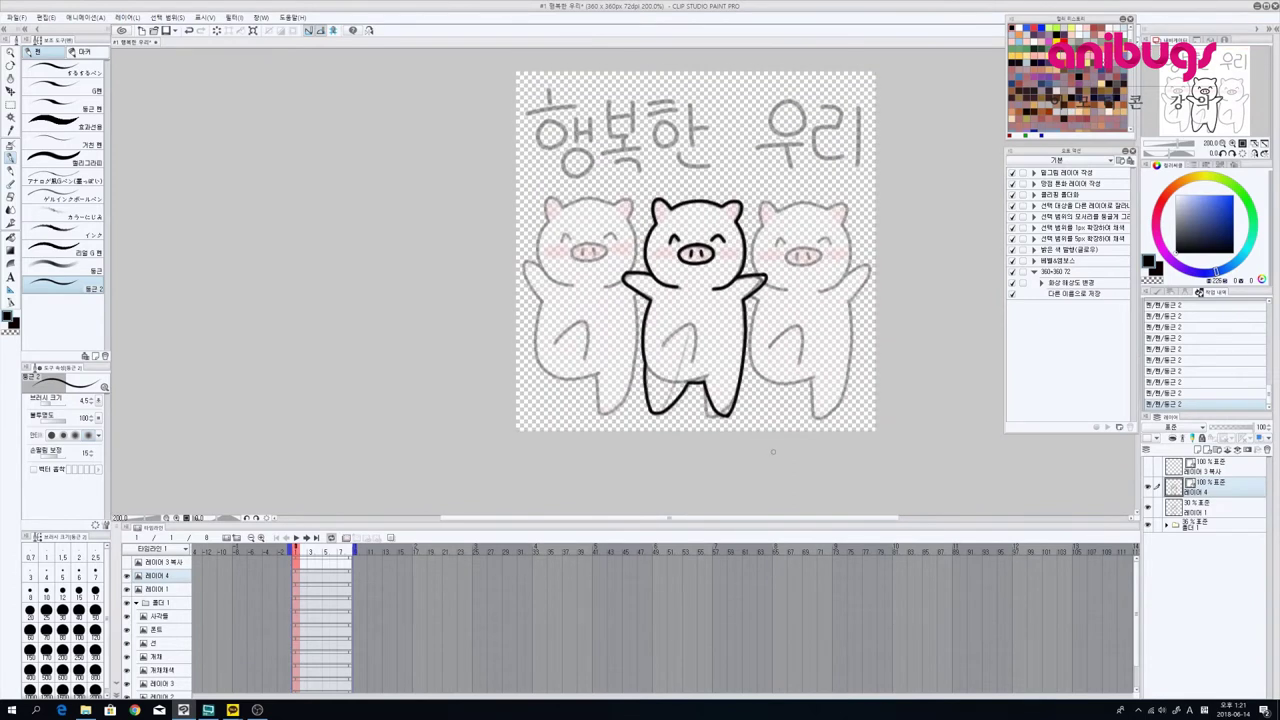
# Step: Delete the faded sketch layer 레이어 1
pyautogui.moveTo(814, 458); pyautogui.dragTo(790, 476)
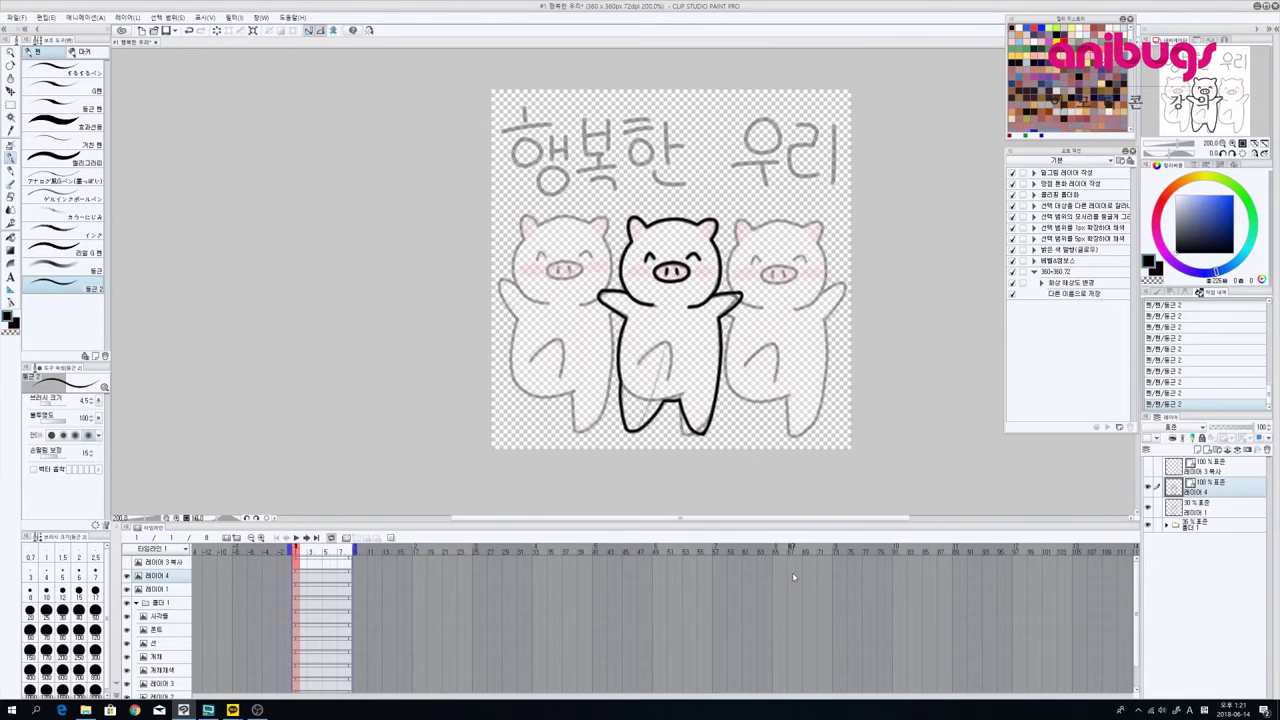
pyautogui.click(1210, 510)
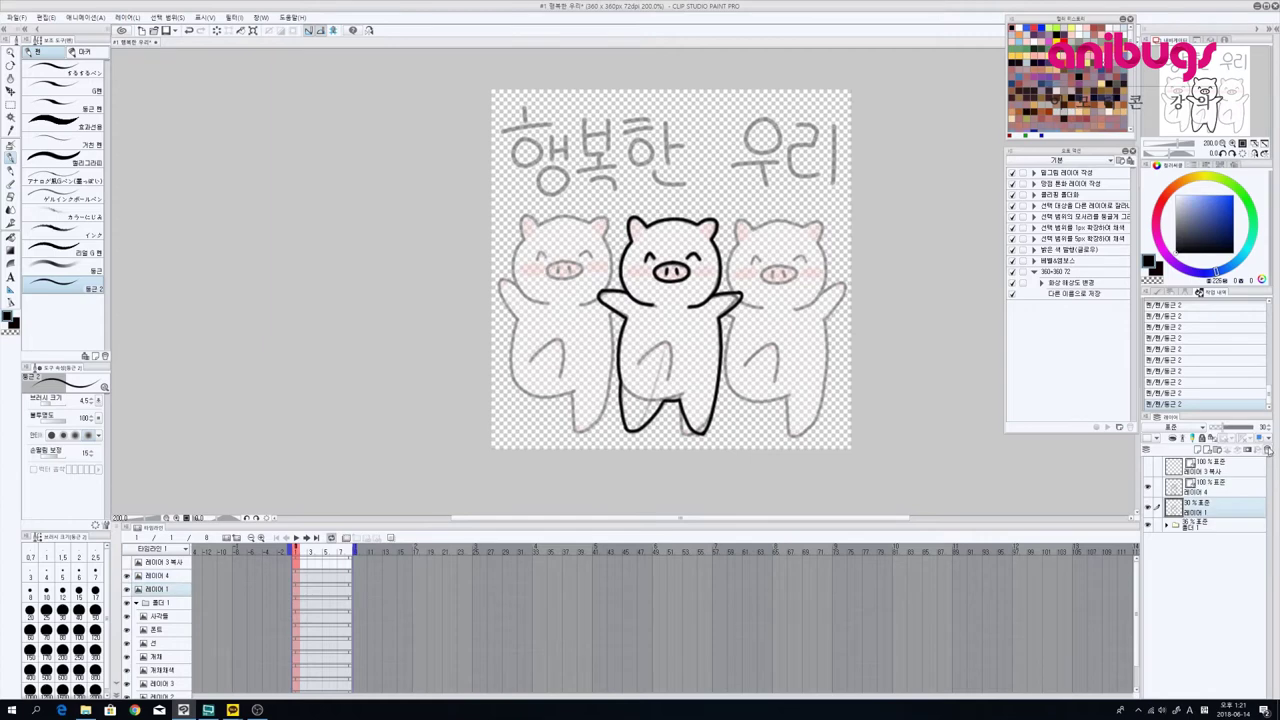
pyautogui.click(1267, 451)
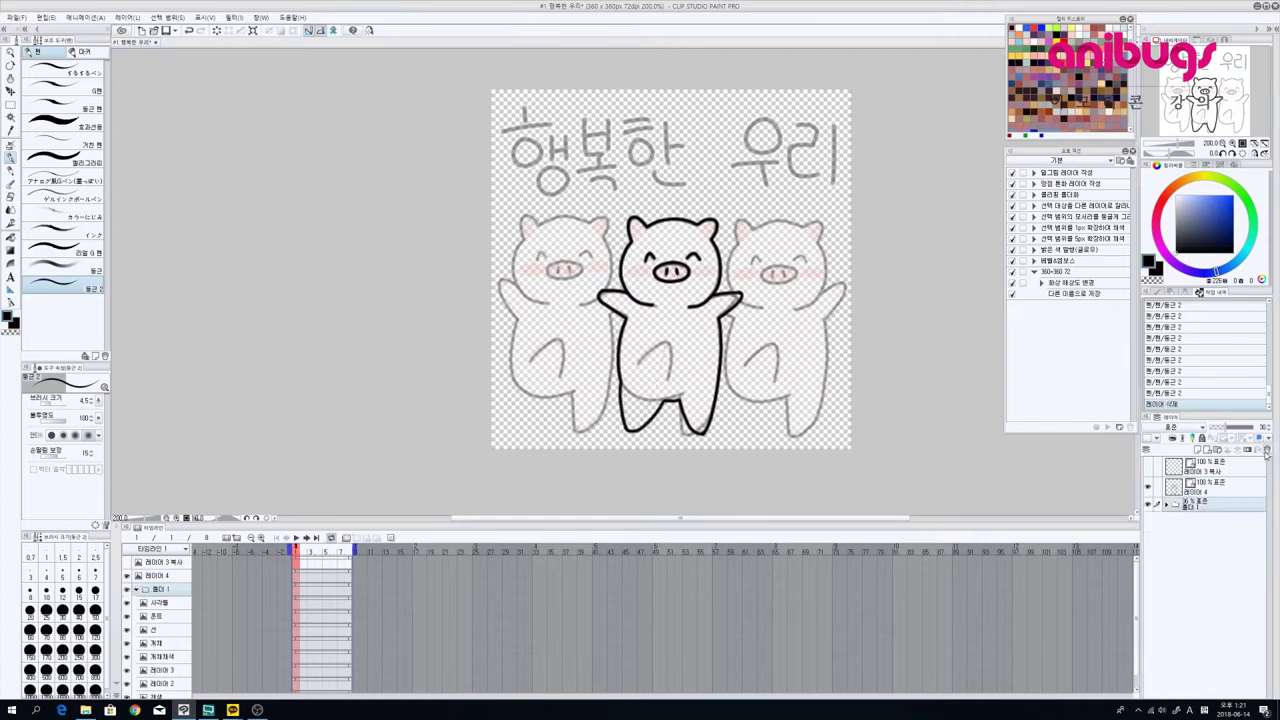
# Step: Create a new animation folder and move it above 레이어 4 in the layer stack
pyautogui.click(1166, 507)
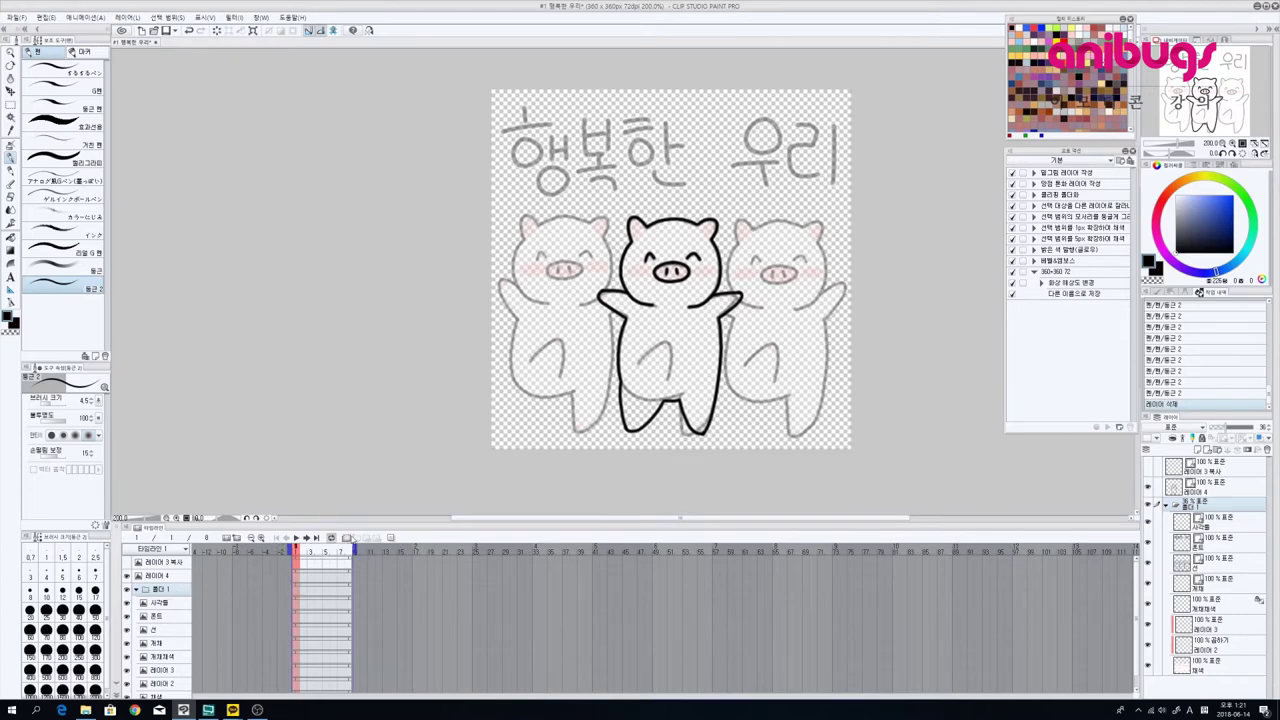
pyautogui.click(346, 538)
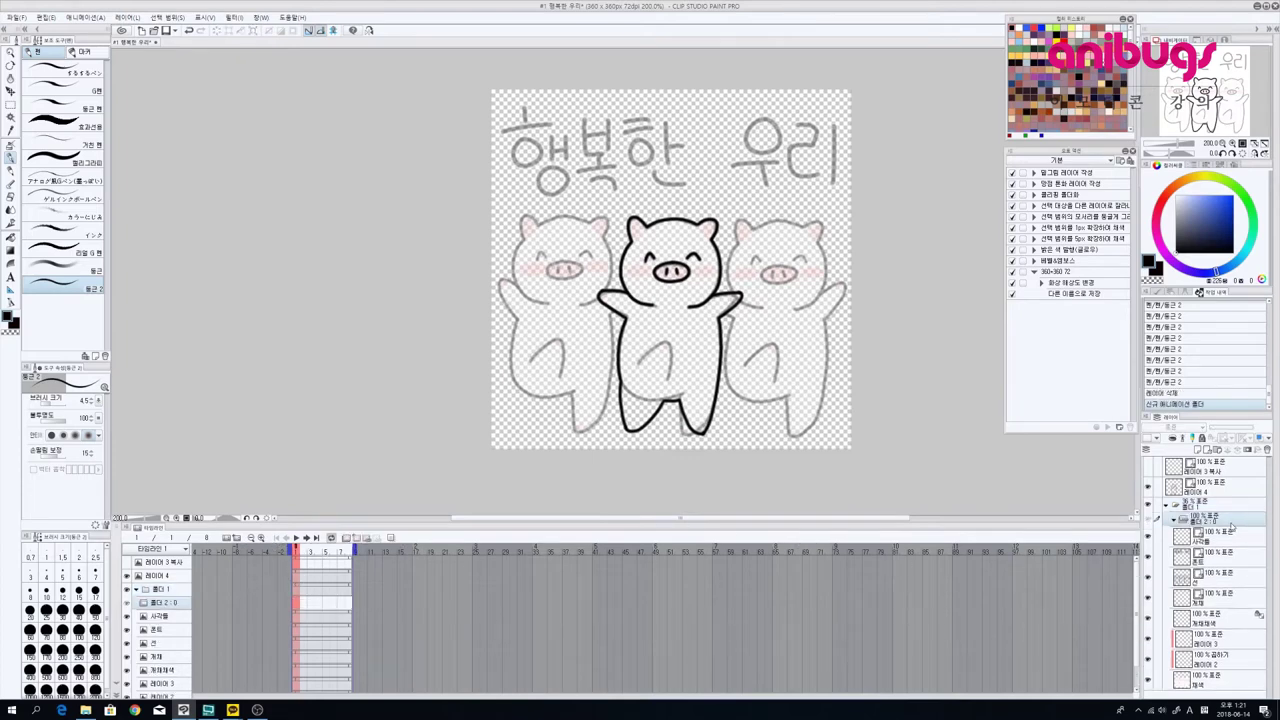
pyautogui.moveTo(1205, 521); pyautogui.dragTo(1218, 488)
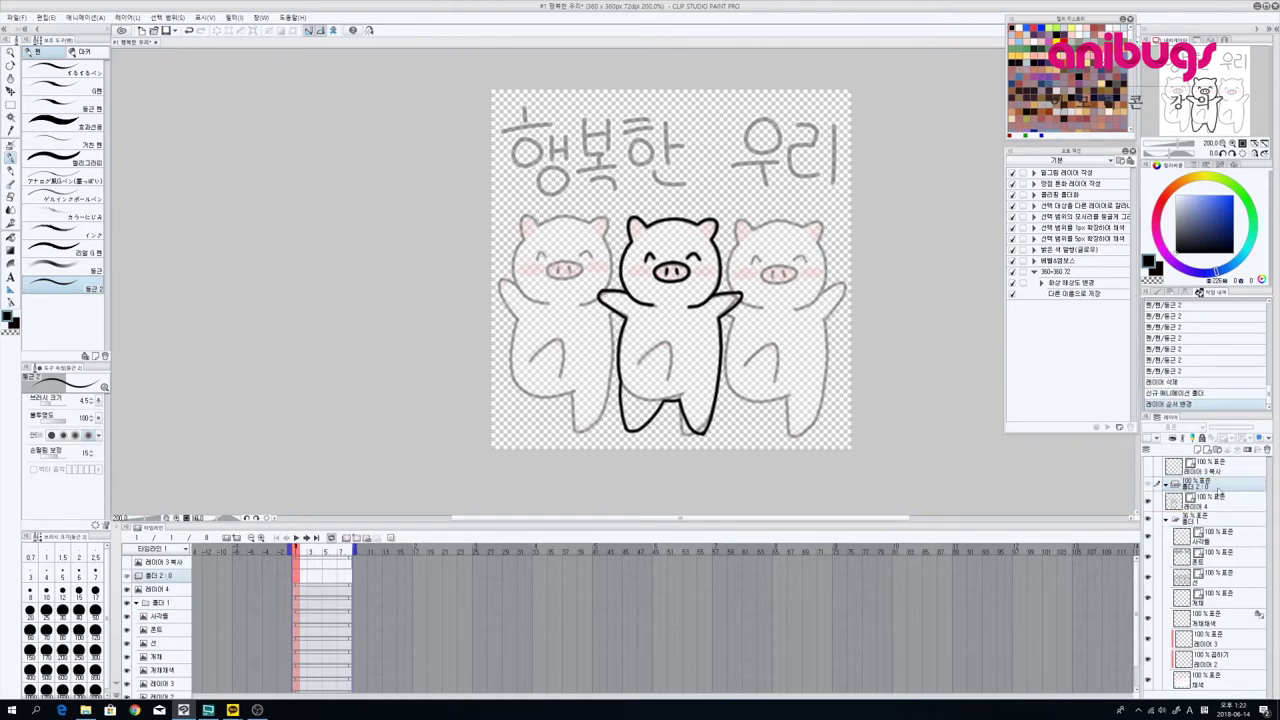
# Step: Move 레이어 4 into the animation folder 폴더 2 and assign it as the cel for frame 1
pyautogui.click(298, 580)
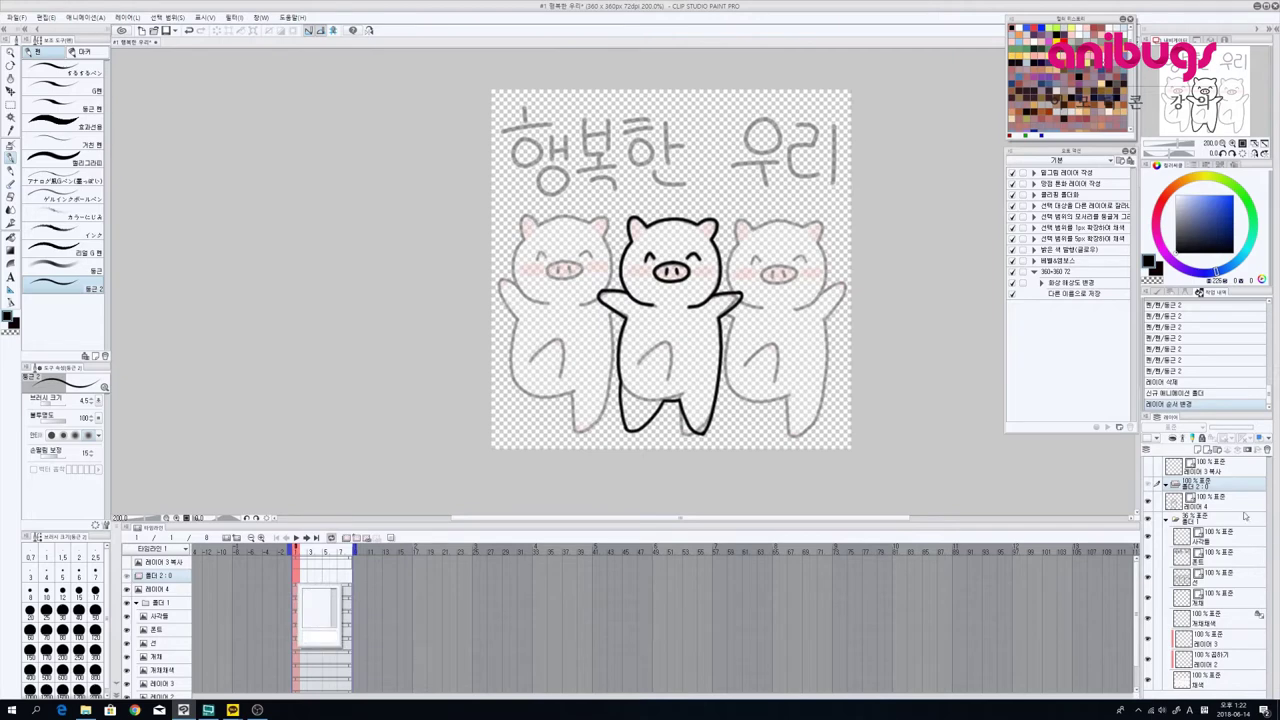
pyautogui.click(1212, 507)
pyautogui.moveTo(1217, 504); pyautogui.dragTo(1215, 488)
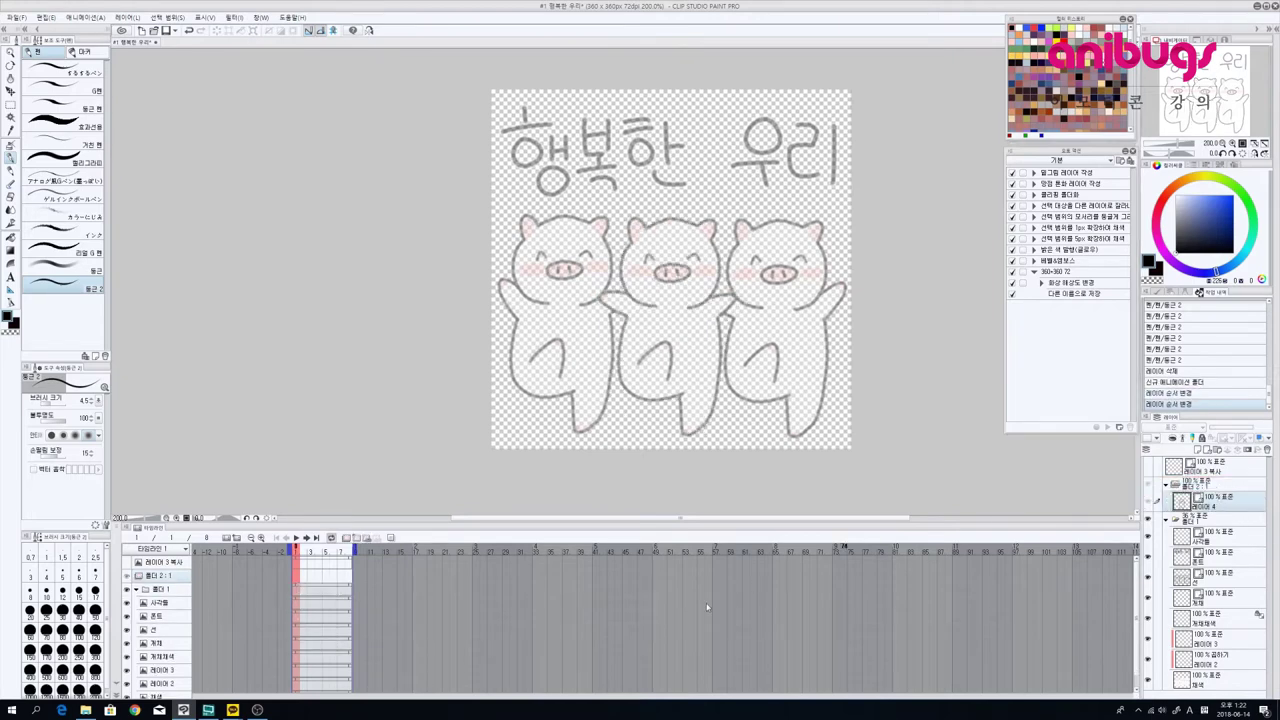
pyautogui.click(303, 578)
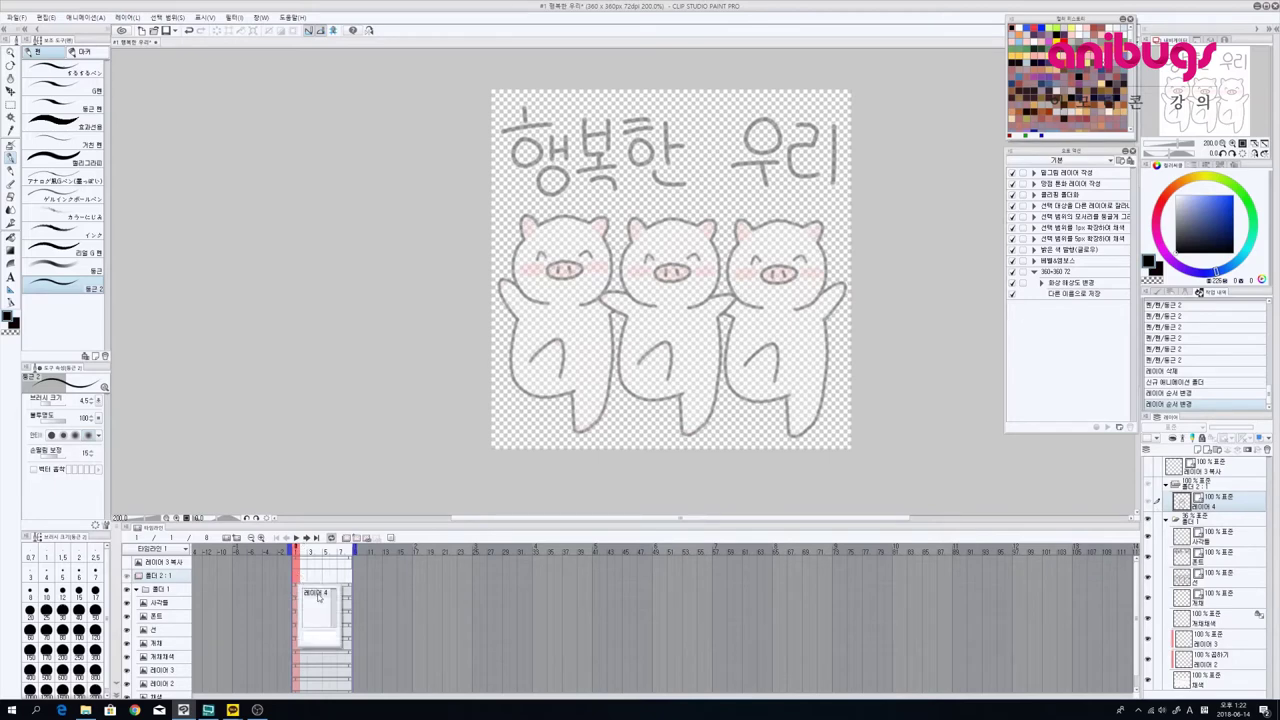
pyautogui.click(314, 592)
pyautogui.click(305, 583)
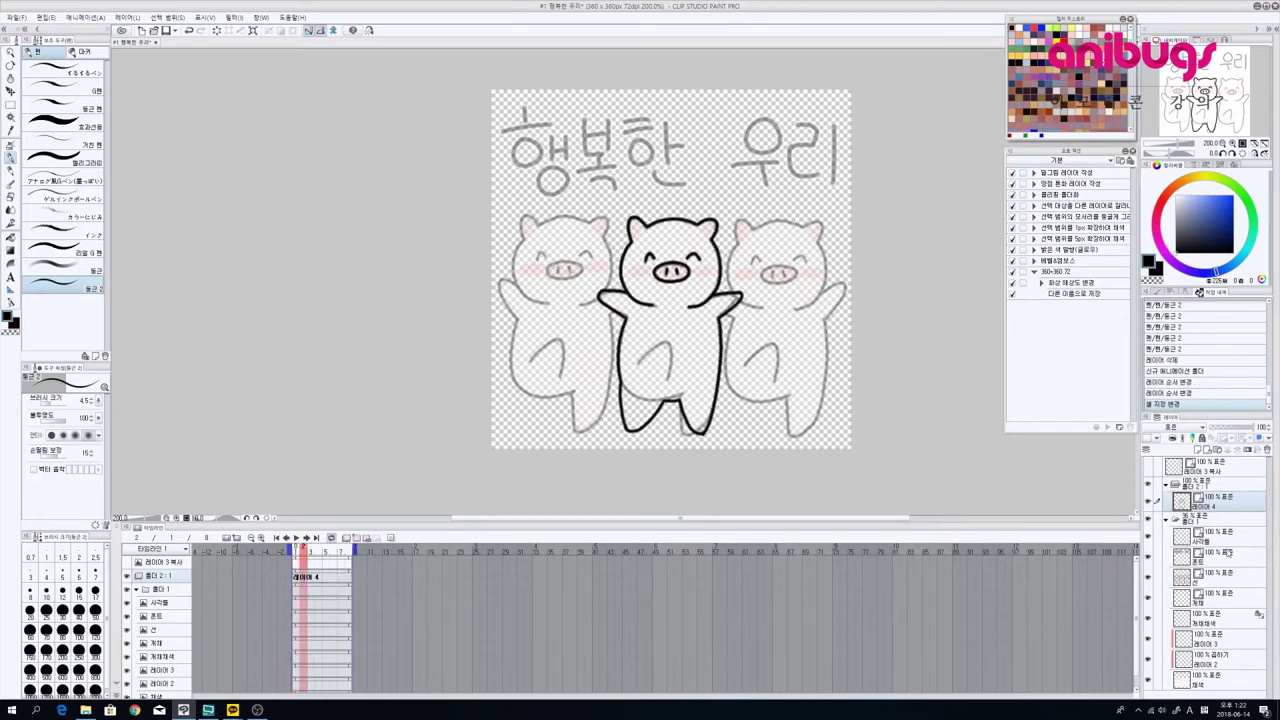
# Step: Move the line layer 선 into the animation folder above 레이어 4, undo the extra reordering, and hide 폴더 1
pyautogui.moveTo(1216, 578); pyautogui.dragTo(1214, 519)
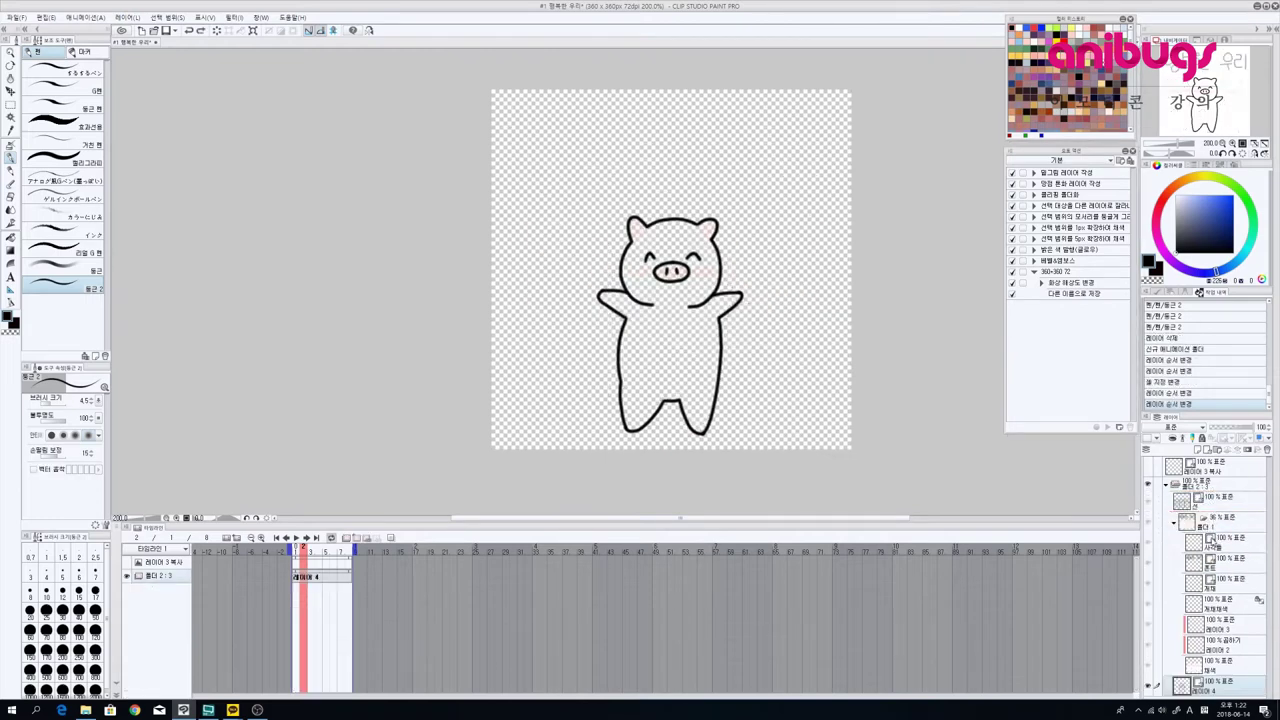
pyautogui.hotkey('ctrl', 'z')
pyautogui.click(1208, 508)
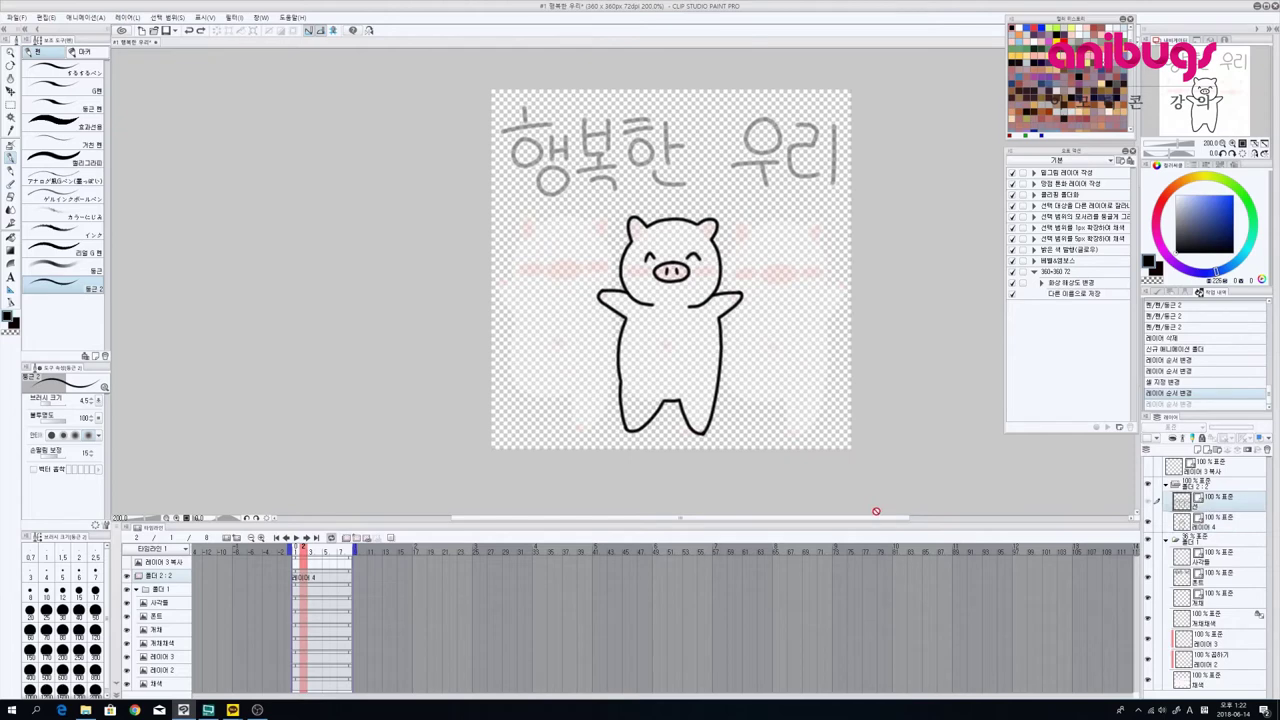
pyautogui.click(1148, 539)
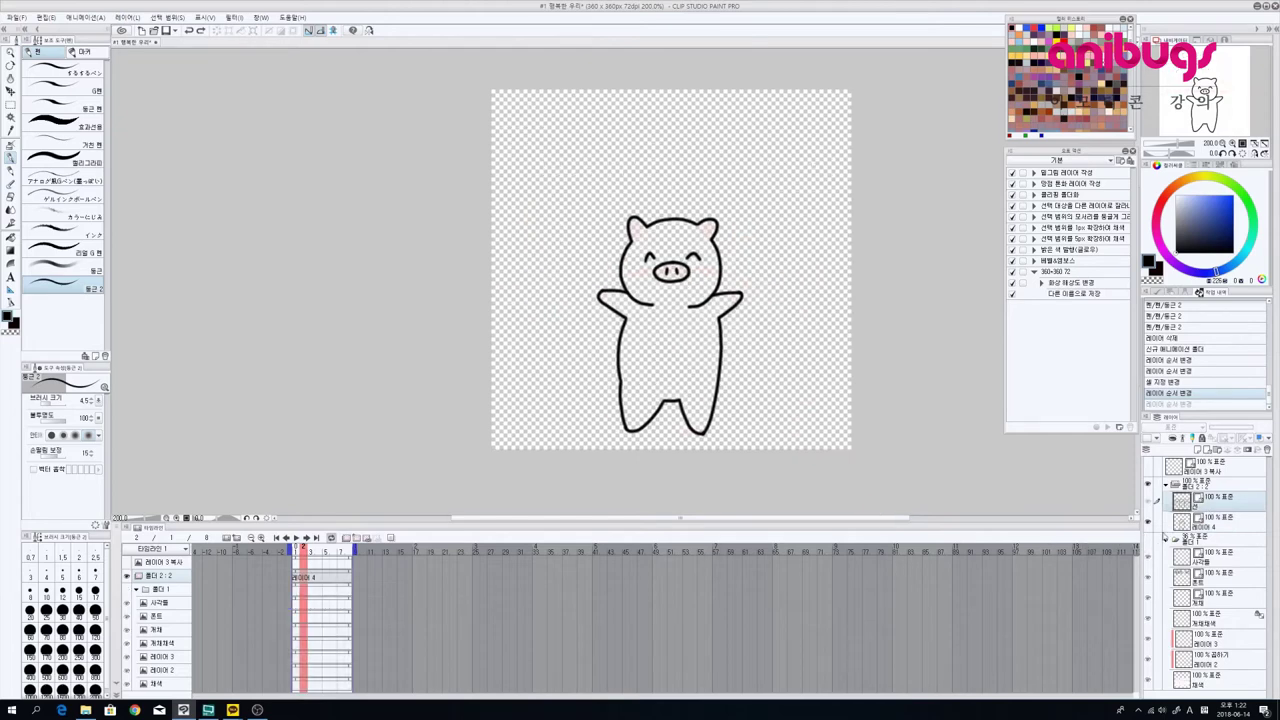
# Step: Assign the line layer 선 to frame 2 and shorten the timeline to end at frame 2
pyautogui.rightClick(307, 578)
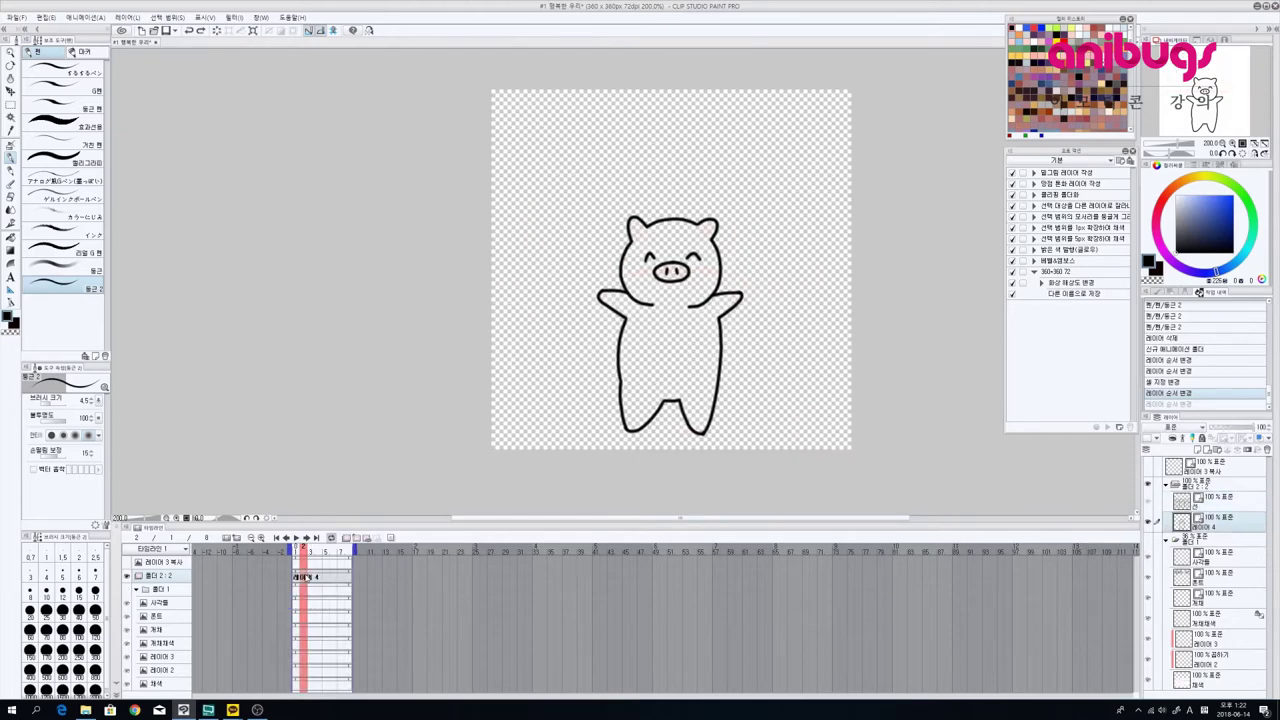
pyautogui.click(316, 602)
pyautogui.click(298, 538)
pyautogui.moveTo(350, 549); pyautogui.dragTo(312, 556)
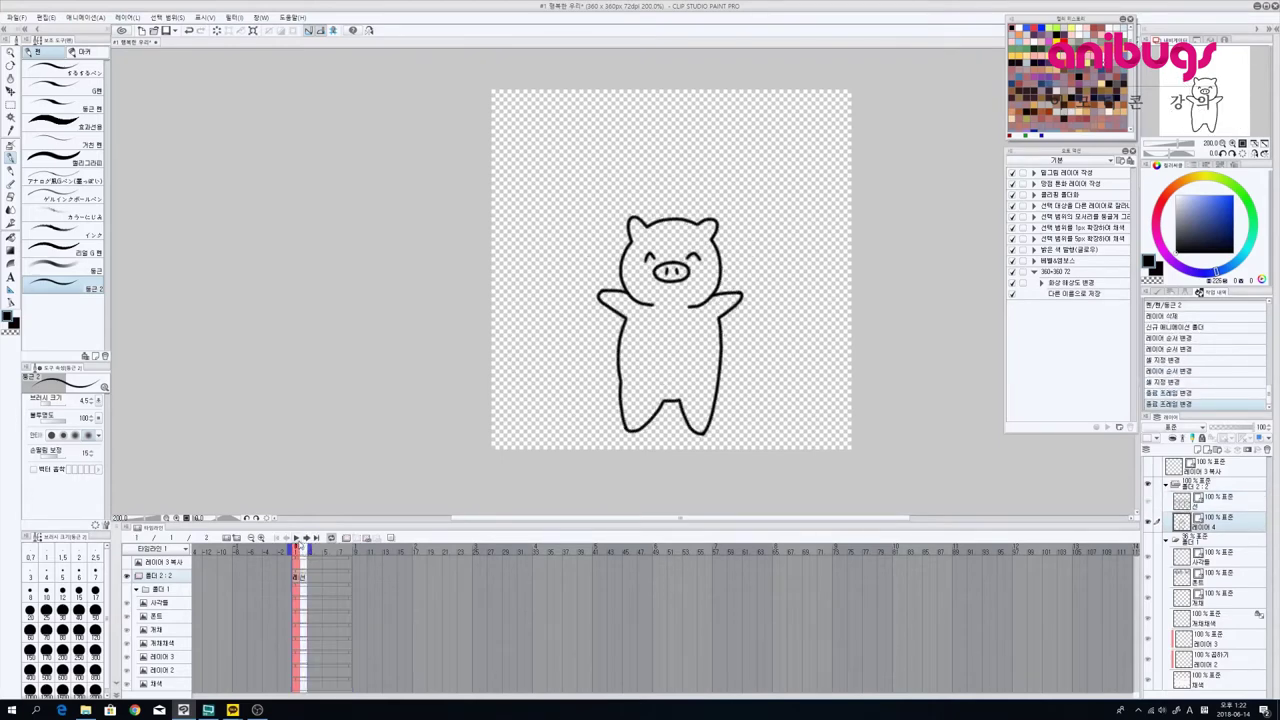
# Step: Play back the two-frame animation to check the movement between poses, and stop it
pyautogui.click(297, 538)
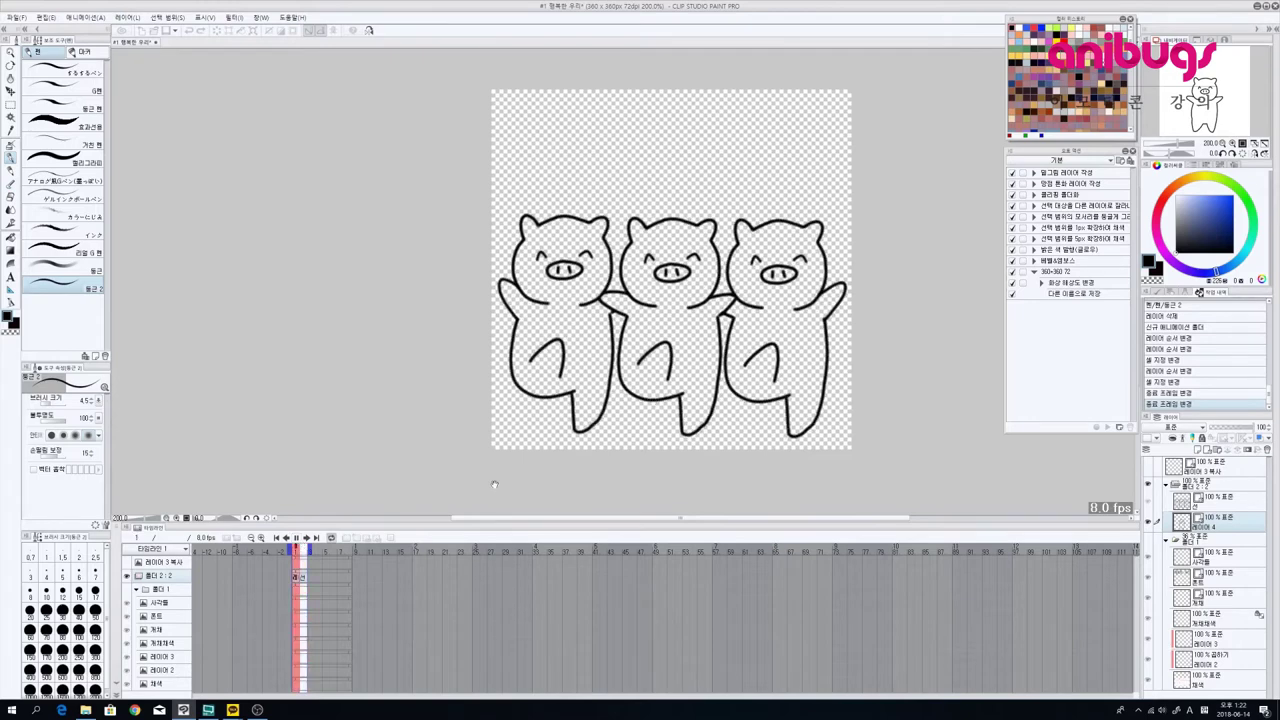
pyautogui.moveTo(853, 393); pyautogui.dragTo(792, 421)
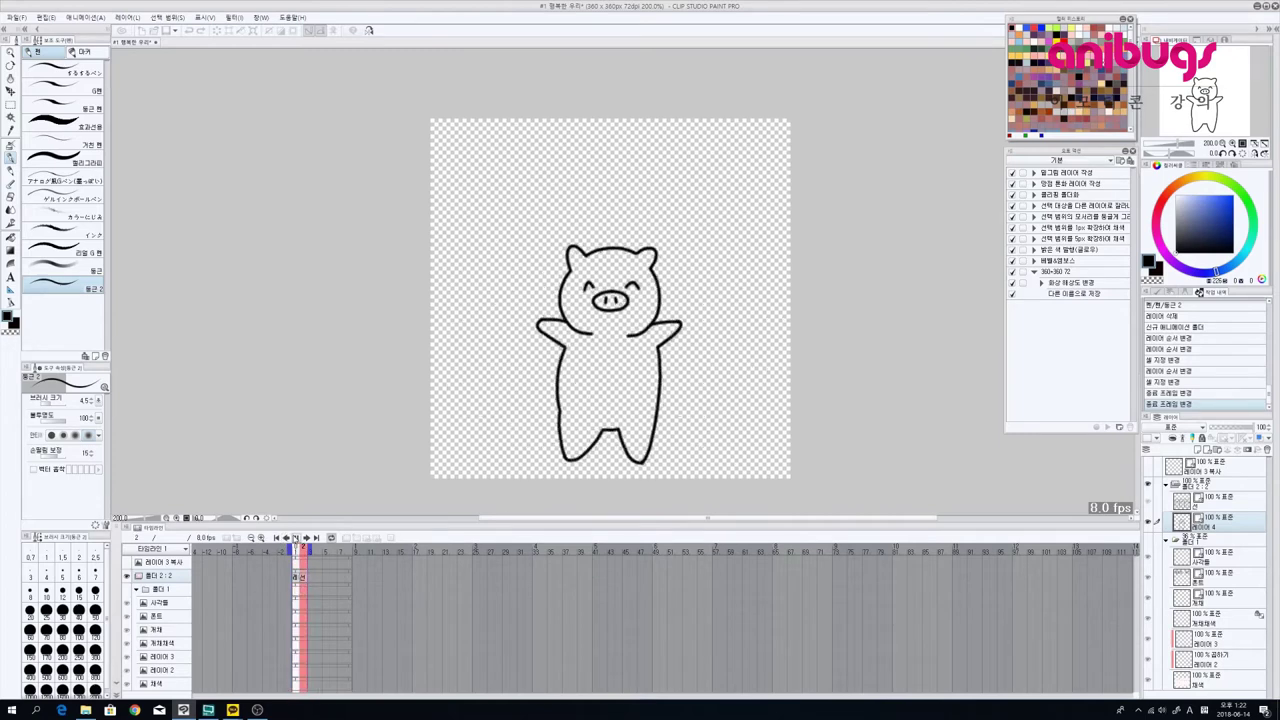
pyautogui.click(296, 538)
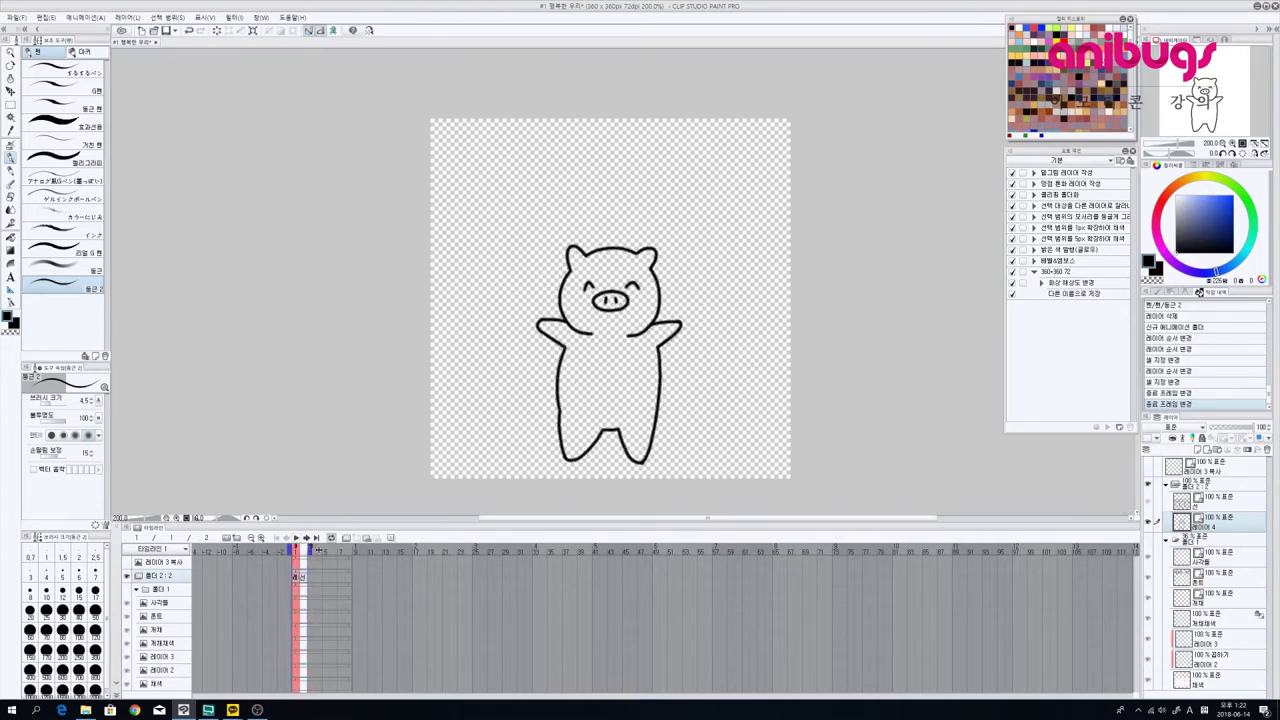
# Step: Extend the timeline to three frames and rename the standing pig's layer 레이어 4 as 1
pyautogui.moveTo(319, 550); pyautogui.dragTo(316, 562)
pyautogui.click(303, 578)
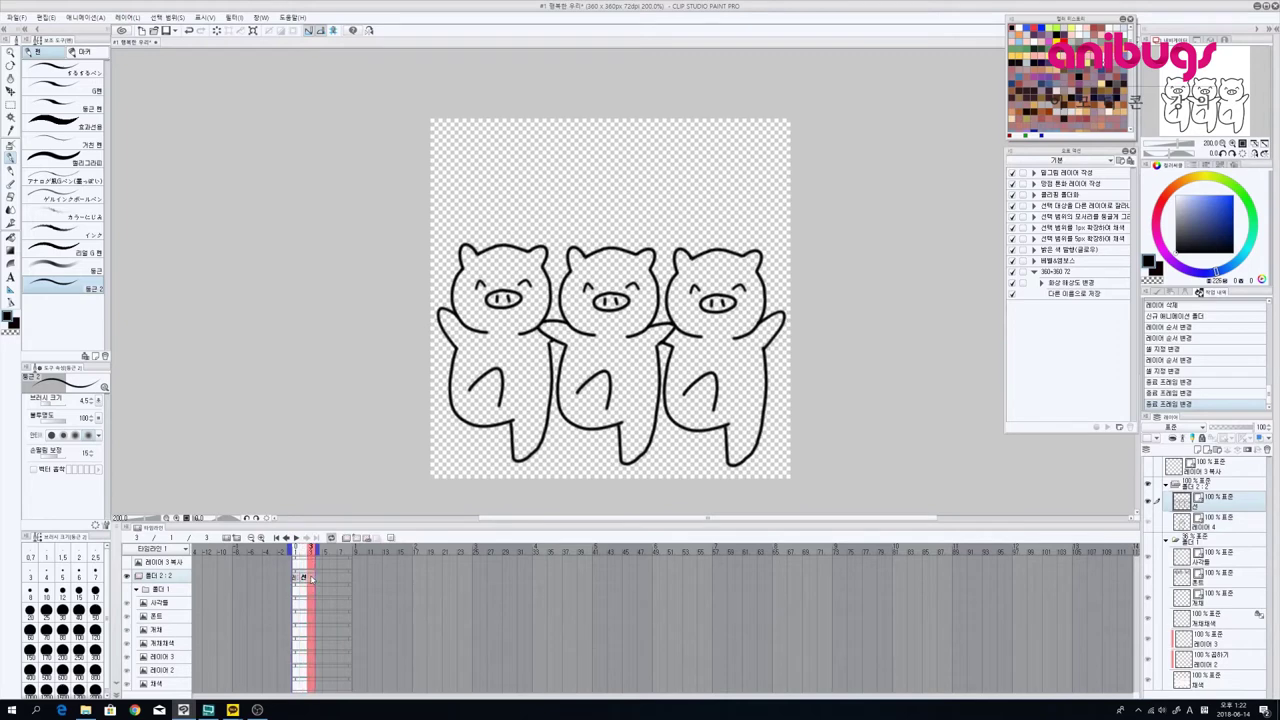
pyautogui.click(1208, 534)
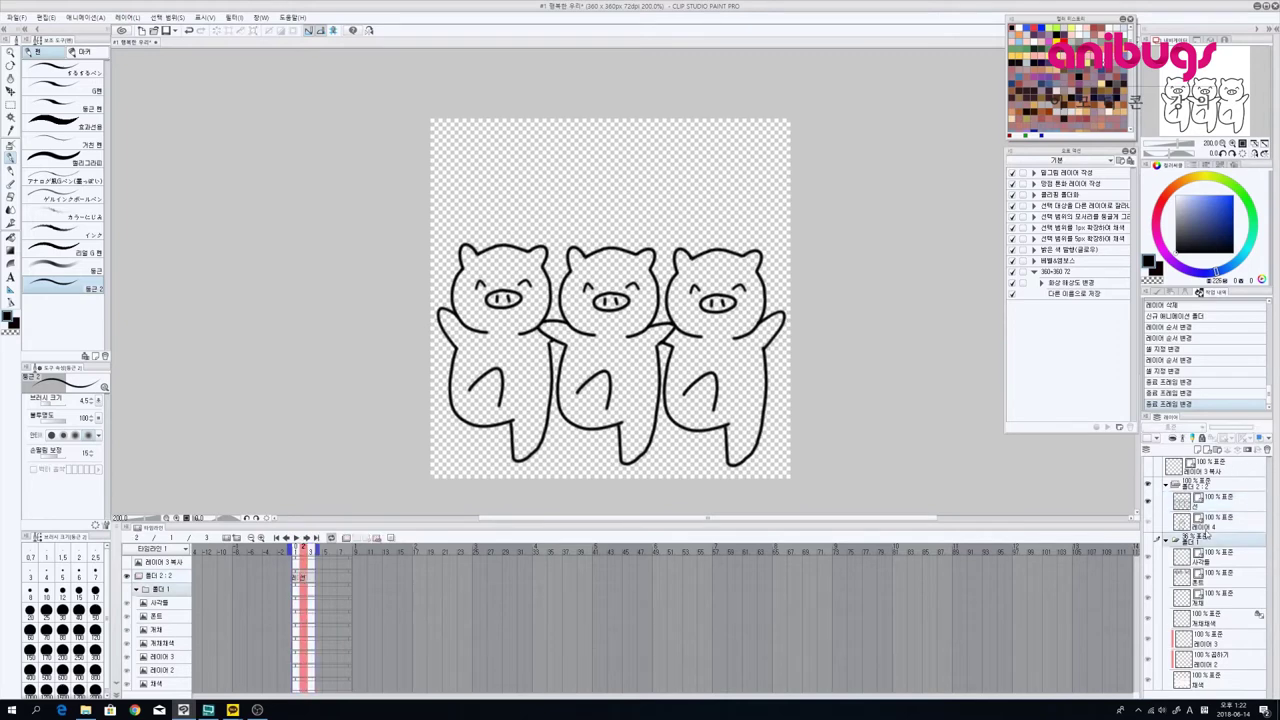
pyautogui.doubleClick(1206, 527)
pyautogui.write('1')
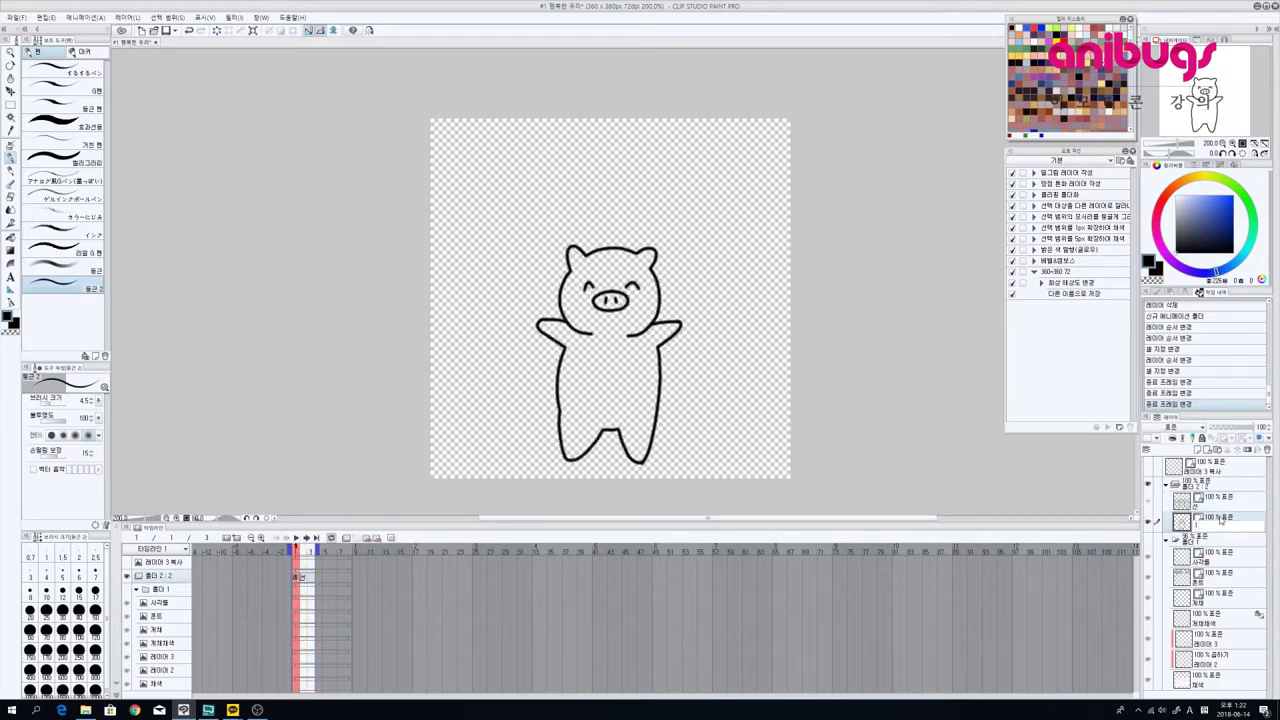
pyautogui.press('Return')
# Step: Rename the three-pig line layer 선 as 3
pyautogui.click(1210, 506)
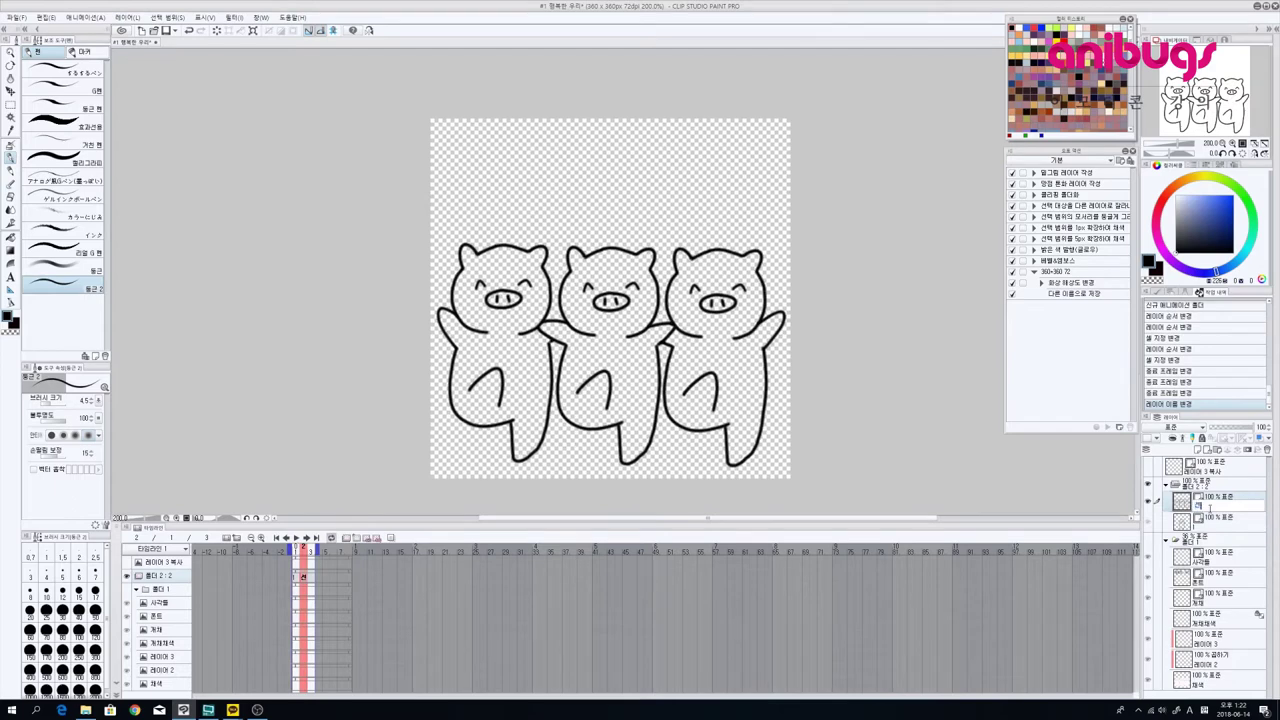
pyautogui.write('2')
pyautogui.press('Return')
pyautogui.doubleClick(1211, 506)
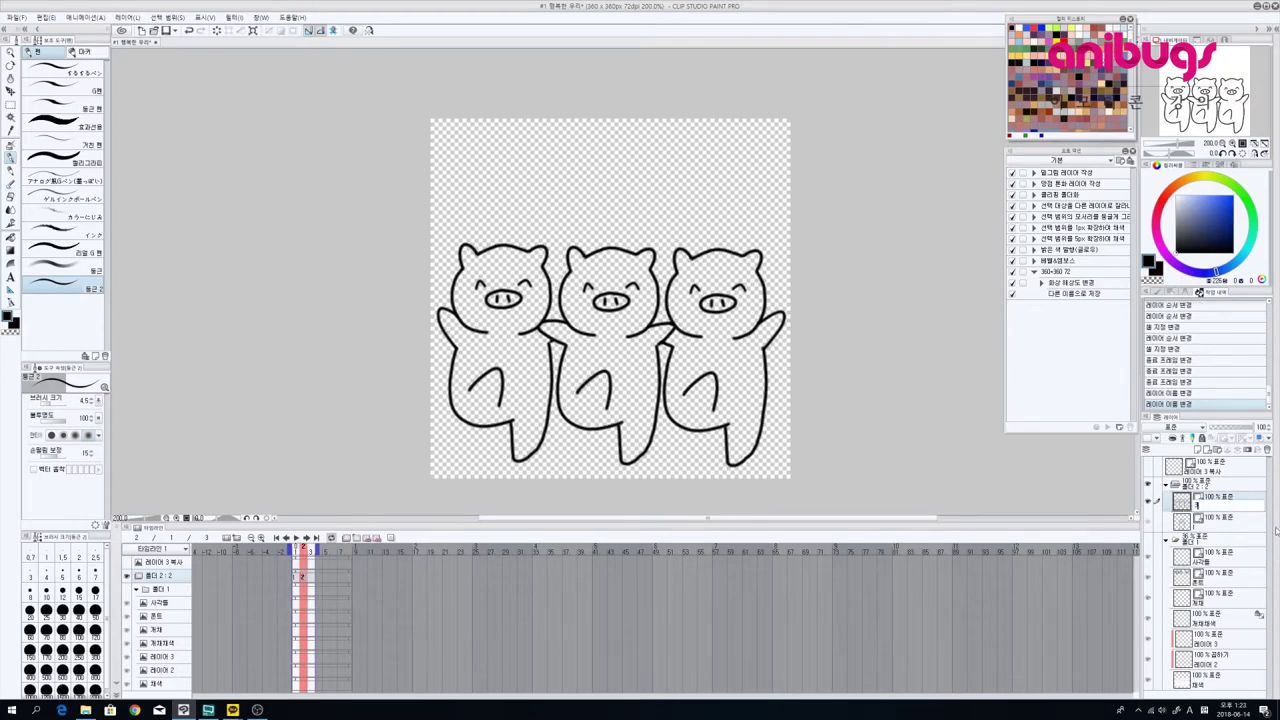
pyautogui.write('3')
pyautogui.press('Return')
# Step: Add a new vector layer above cel 1 and assign it as cel 2 on frame 2
pyautogui.click(1233, 526)
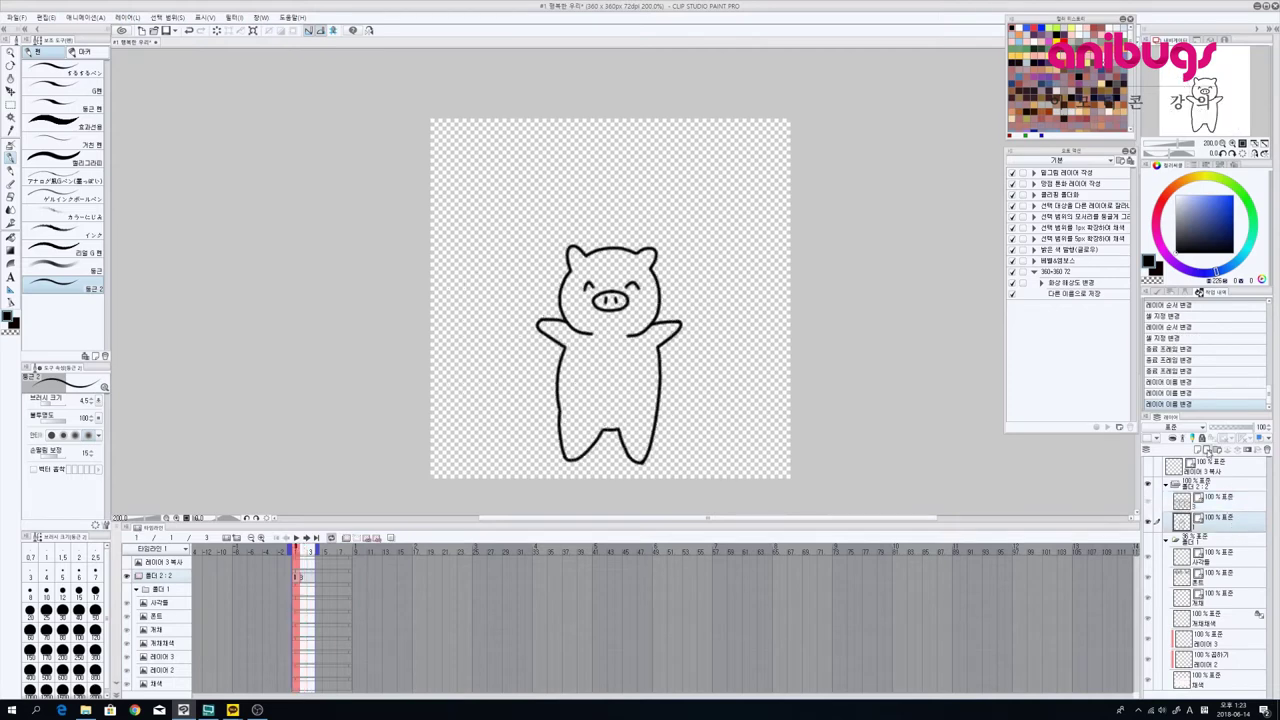
pyautogui.click(1207, 450)
pyautogui.rightClick(311, 582)
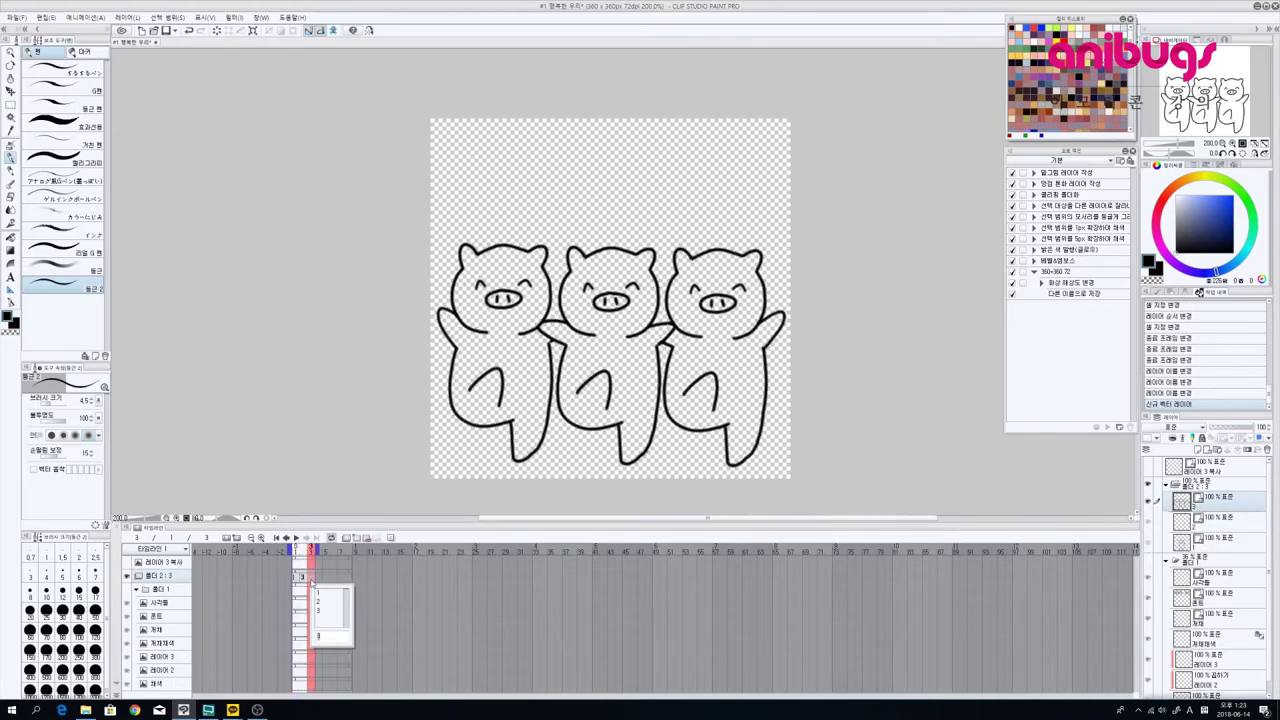
pyautogui.click(328, 611)
pyautogui.rightClick(309, 579)
pyautogui.click(302, 578)
pyautogui.click(317, 601)
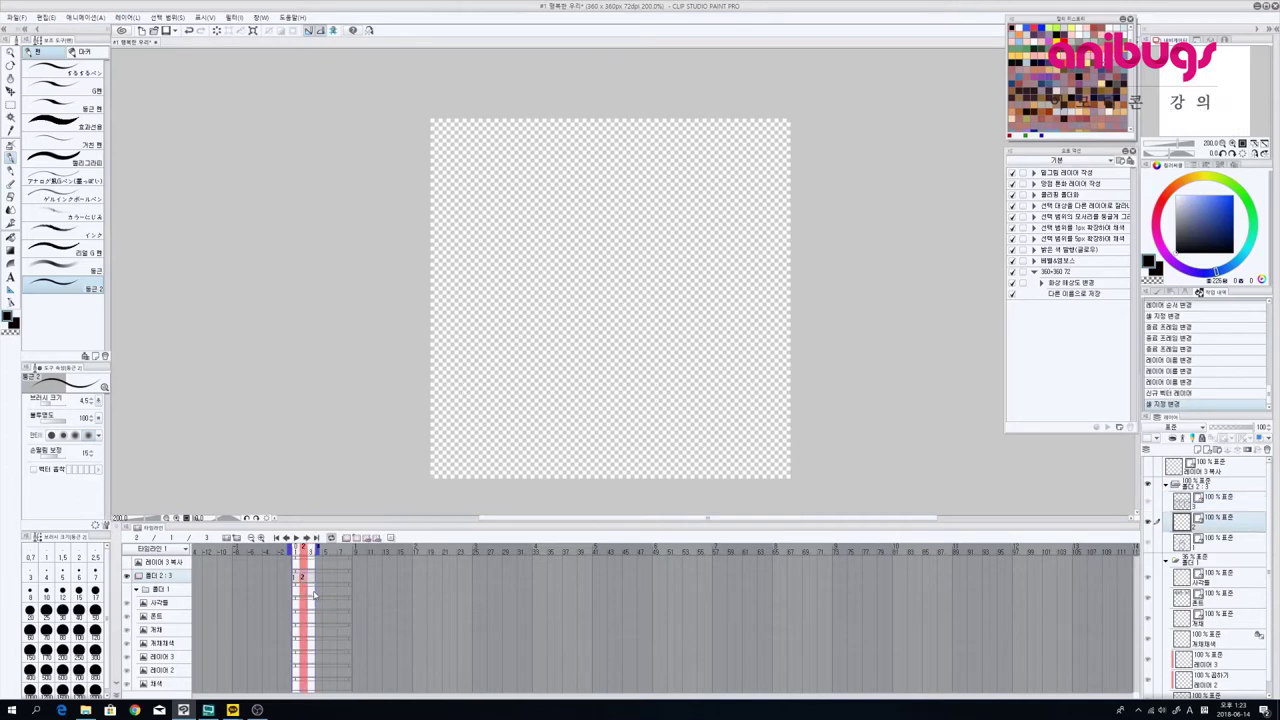
# Step: Assign cel 3 to frame 3 and turn on onion skin while on frame 2
pyautogui.rightClick(310, 579)
pyautogui.click(325, 611)
pyautogui.click(302, 579)
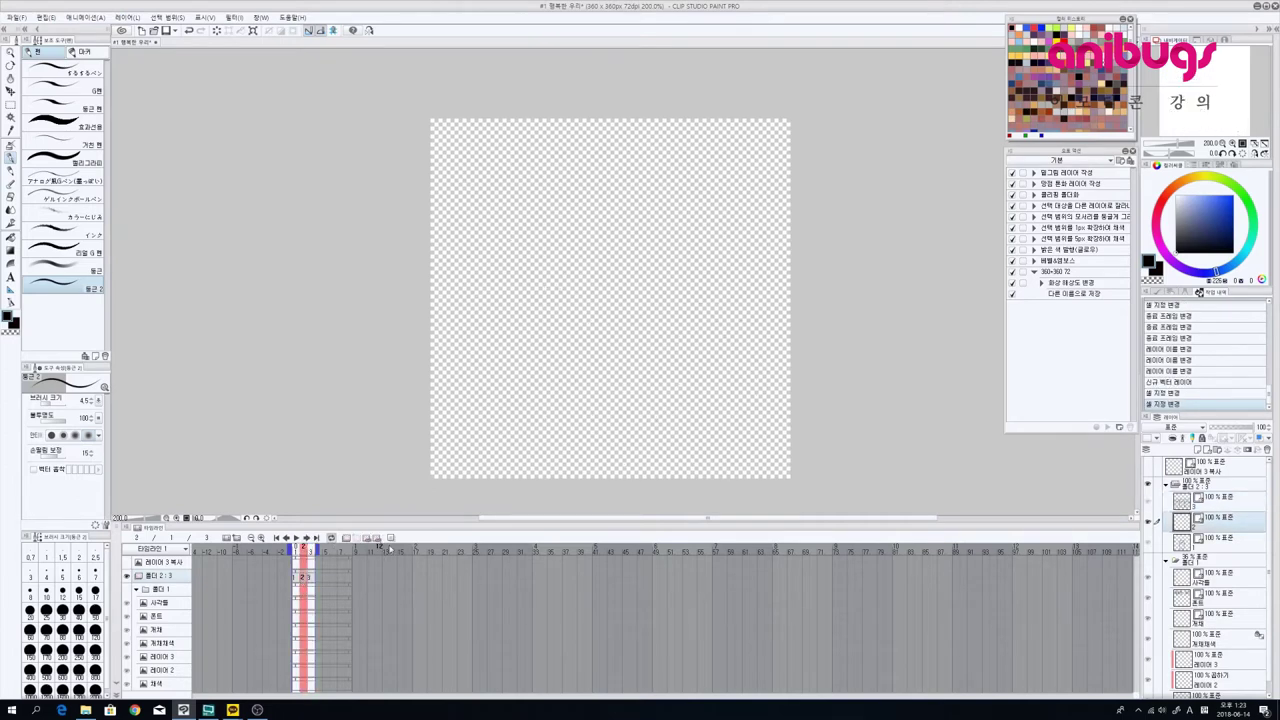
pyautogui.click(391, 538)
# Step: Ink the middle pig's left body side, slightly raised left leg and crotch line on cel 2, undoing unsatisfactory strokes
pyautogui.moveTo(706, 325); pyautogui.dragTo(720, 349)
pyautogui.scroll(2, 721, 349)
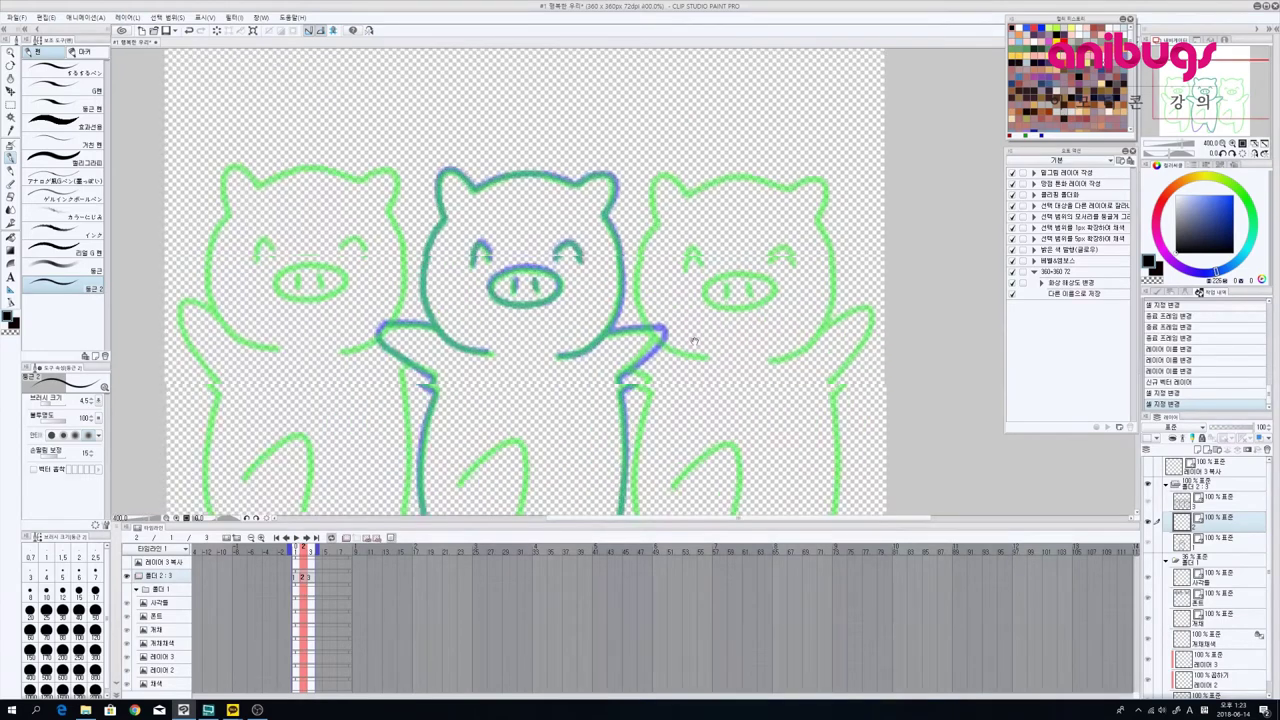
pyautogui.moveTo(637, 415); pyautogui.dragTo(745, 251)
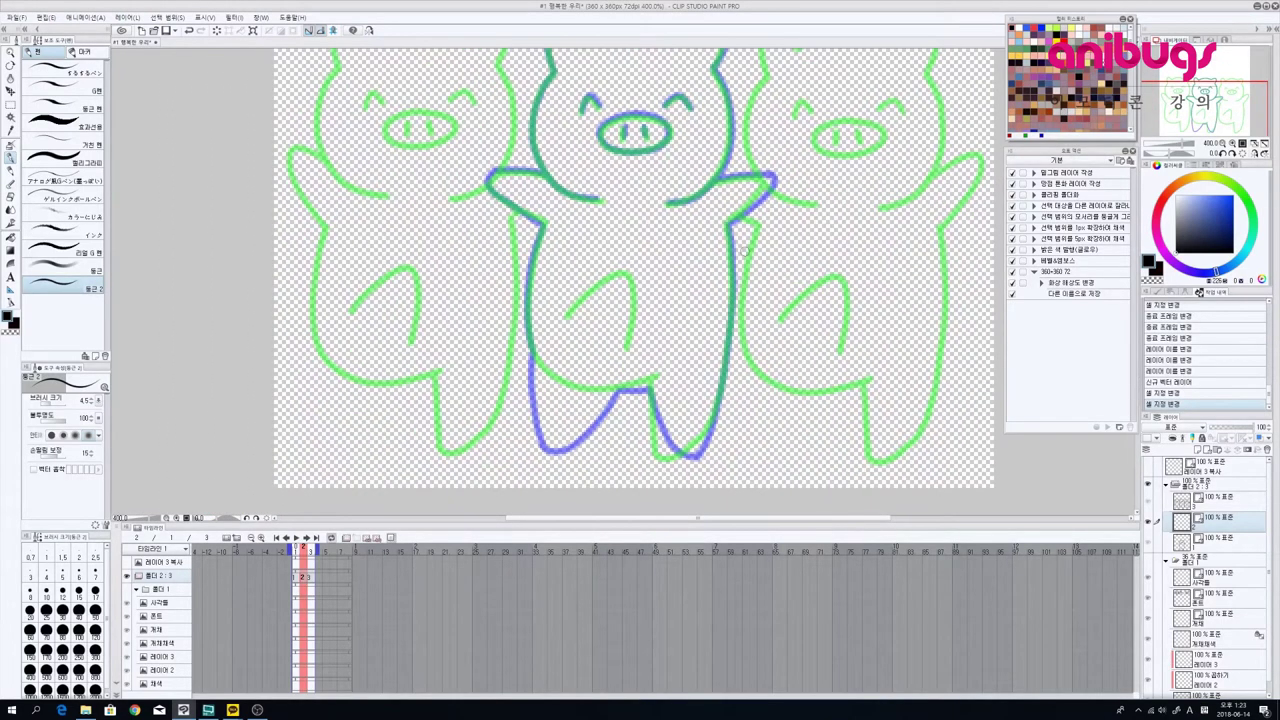
pyautogui.moveTo(625, 348); pyautogui.dragTo(621, 370)
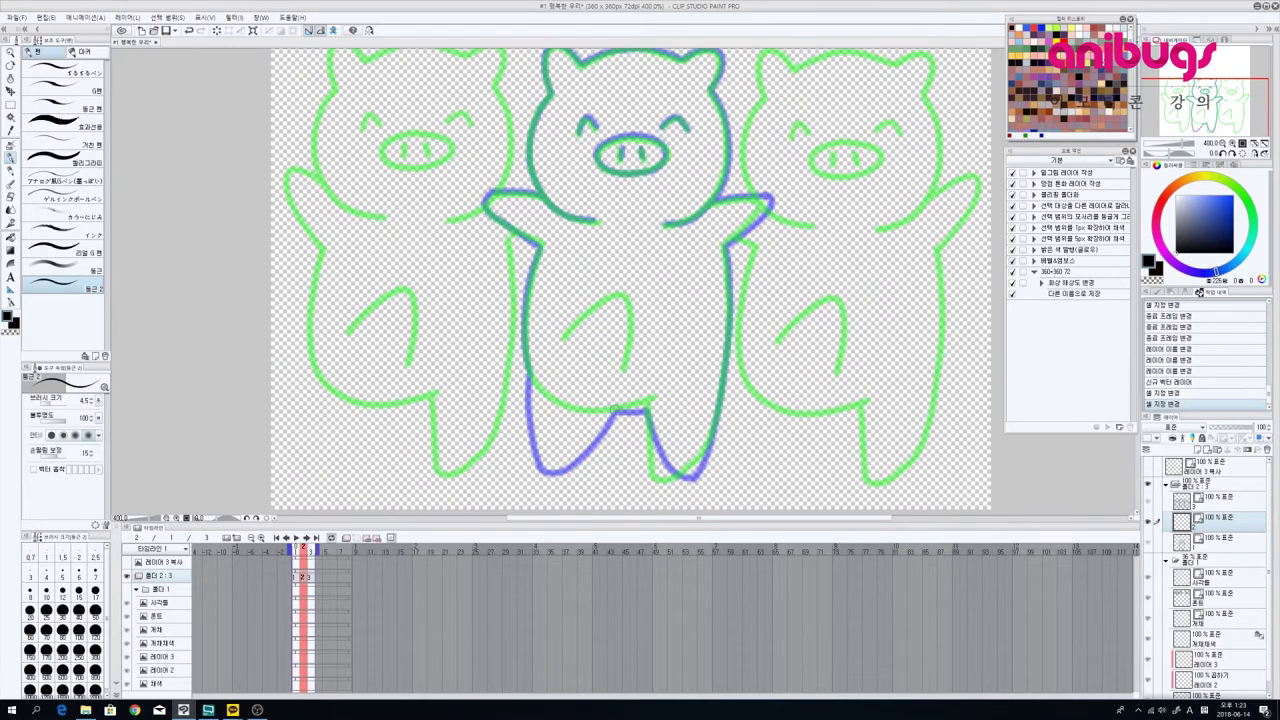
pyautogui.moveTo(550, 407)
pyautogui.mouseDown()
pyautogui.moveTo(559, 434)
pyautogui.moveTo(573, 431)
pyautogui.mouseUp()
pyautogui.hotkey('ctrl', 'z')
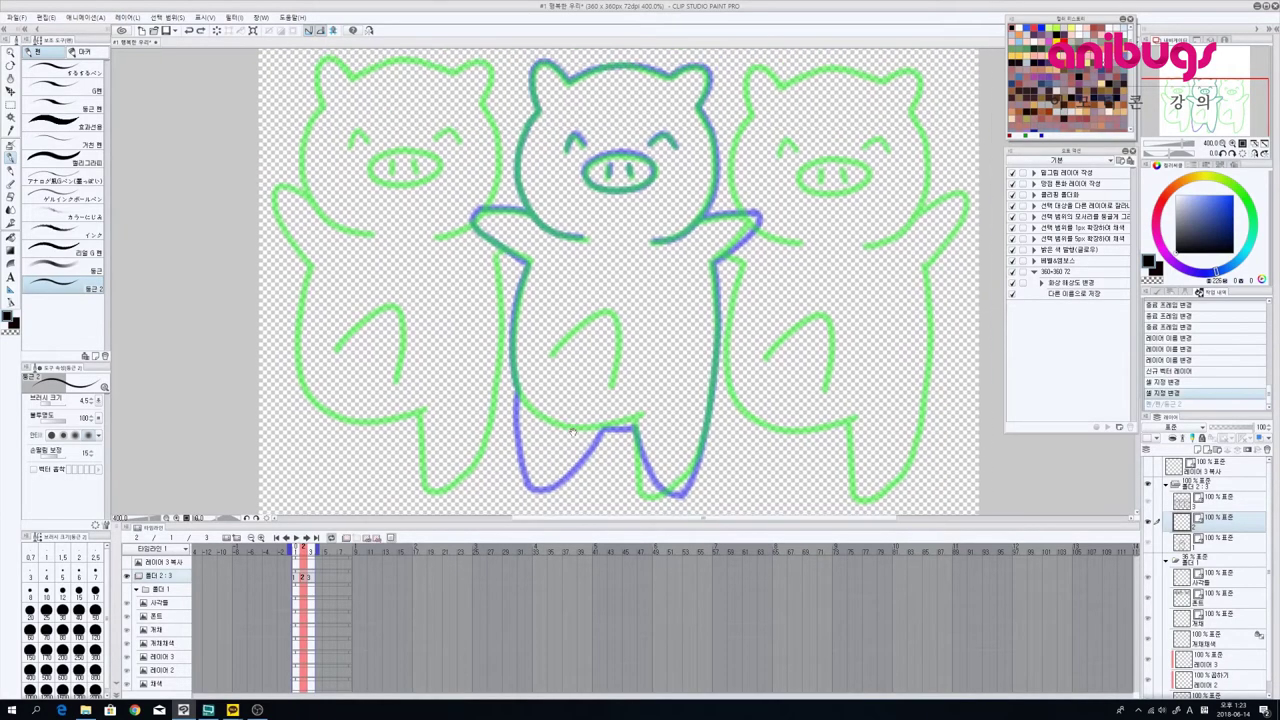
pyautogui.moveTo(530, 258); pyautogui.dragTo(508, 376)
pyautogui.hotkey('ctrl', 'z')
pyautogui.moveTo(530, 262)
pyautogui.mouseDown()
pyautogui.moveTo(513, 318)
pyautogui.moveTo(514, 385)
pyautogui.moveTo(532, 375)
pyautogui.moveTo(526, 388)
pyautogui.mouseUp()
pyautogui.hotkey('ctrl', 'z')
pyautogui.moveTo(516, 337)
pyautogui.mouseDown()
pyautogui.moveTo(536, 410)
pyautogui.moveTo(568, 410)
pyautogui.moveTo(601, 384)
pyautogui.moveTo(623, 404)
pyautogui.moveTo(635, 354)
pyautogui.moveTo(601, 360)
pyautogui.moveTo(662, 428)
pyautogui.mouseUp()
pyautogui.hotkey('ctrl', 'z')
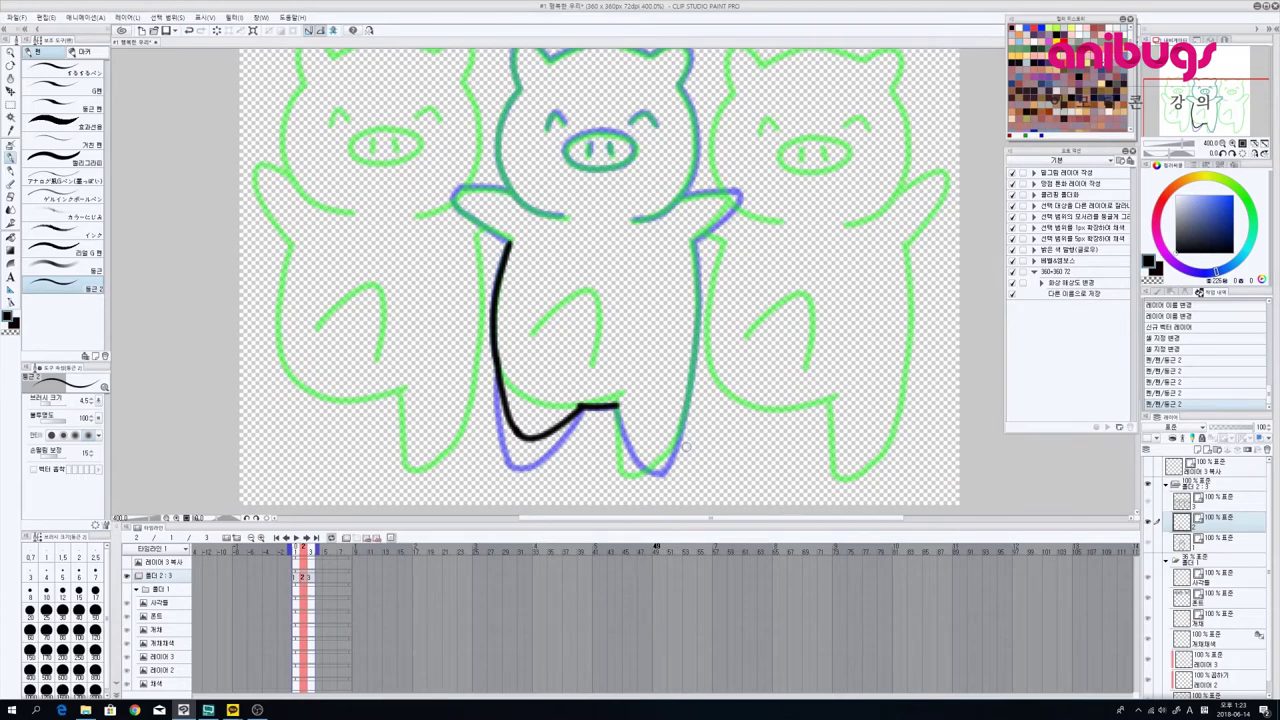
# Step: Ink the inner edge and foot of the middle pig's right leg on cel 2, redrawing unsatisfactory strokes
pyautogui.scroll(-1, 657, 430)
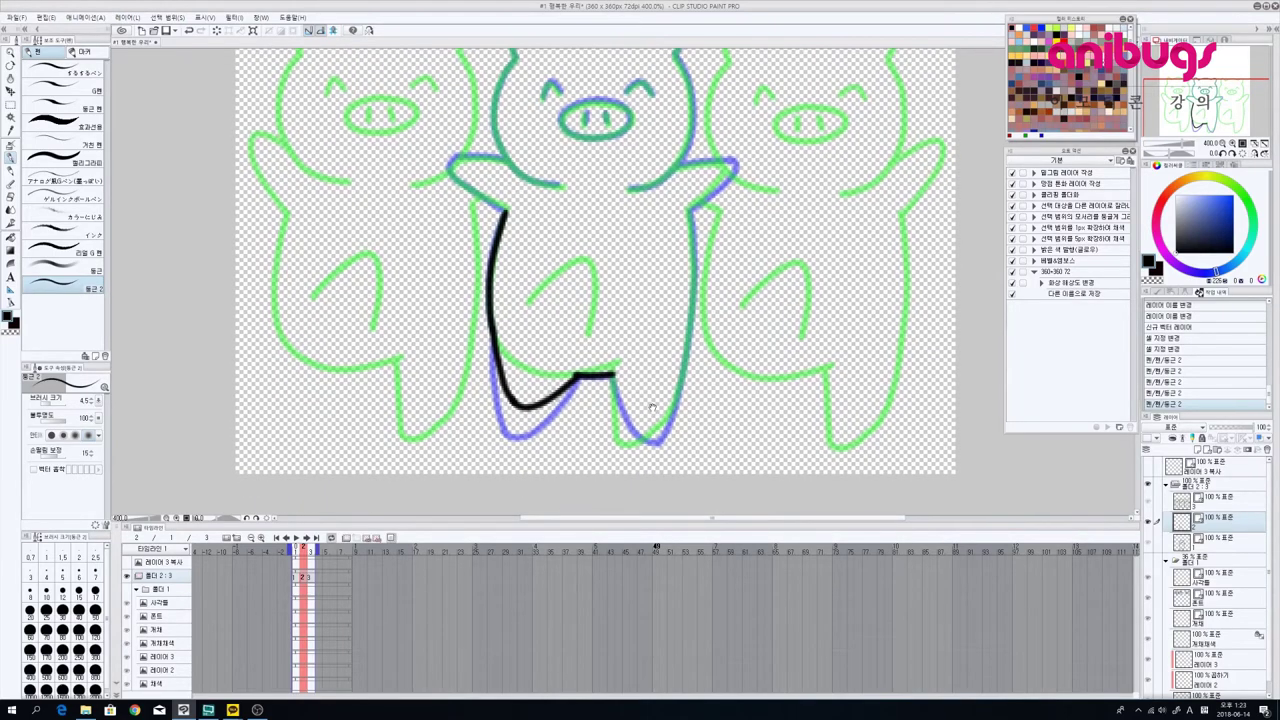
pyautogui.moveTo(612, 374); pyautogui.dragTo(636, 442)
pyautogui.hotkey('ctrl', 'z')
pyautogui.moveTo(612, 372); pyautogui.dragTo(640, 444)
pyautogui.hotkey('ctrl', 'z')
pyautogui.moveTo(612, 372); pyautogui.dragTo(646, 449)
pyautogui.scroll(1, 594, 272)
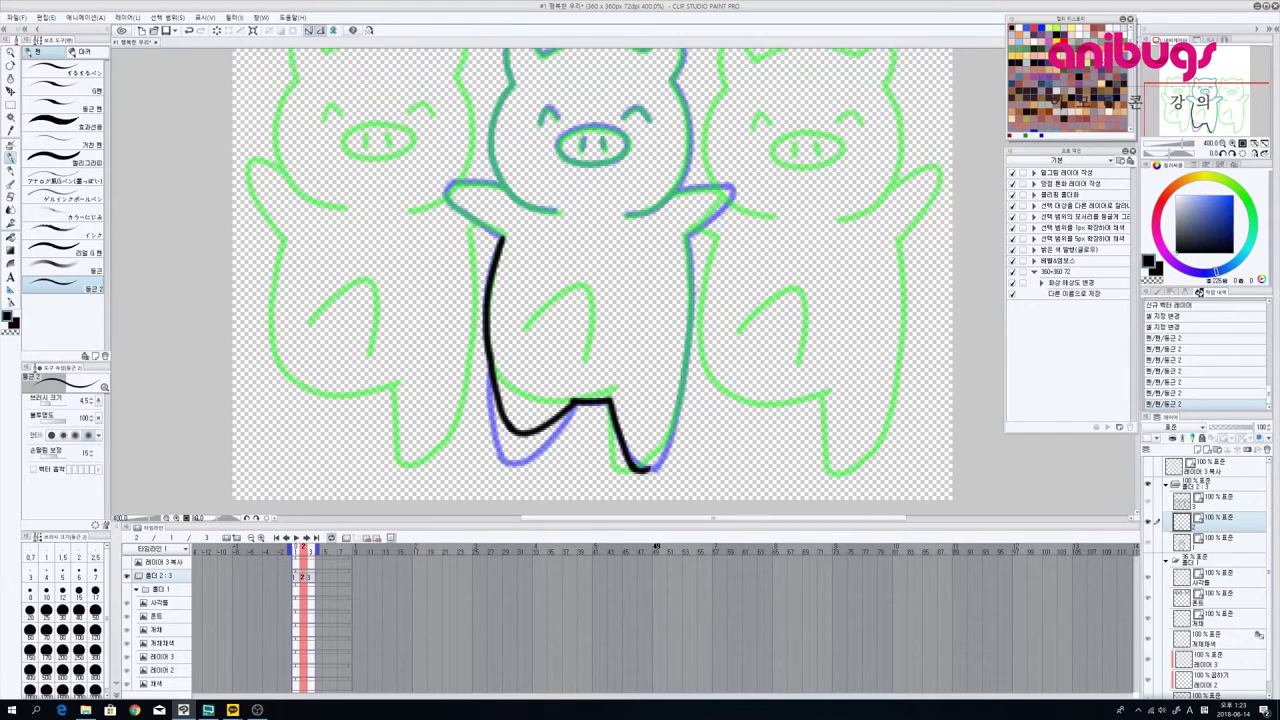
# Step: Ink the middle pig's right body side down to the right foot on cel 2, redrawing unsatisfactory strokes
pyautogui.moveTo(690, 213); pyautogui.dragTo(690, 323)
pyautogui.hotkey('ctrl', 'z')
pyautogui.moveTo(687, 236)
pyautogui.mouseDown()
pyautogui.moveTo(690, 348)
pyautogui.moveTo(648, 470)
pyautogui.mouseUp()
pyautogui.hotkey('ctrl', 'z')
pyautogui.moveTo(686, 234)
pyautogui.mouseDown()
pyautogui.moveTo(688, 343)
pyautogui.moveTo(646, 470)
pyautogui.mouseUp()
# Step: Ink the middle pig's left ear and the top of its head on cel 2, undoing unsatisfactory strokes
pyautogui.moveTo(682, 348)
pyautogui.mouseDown()
pyautogui.moveTo(709, 421)
pyautogui.moveTo(709, 401)
pyautogui.mouseUp()
pyautogui.moveTo(827, 335); pyautogui.dragTo(786, 341)
pyautogui.hotkey('ctrl', 'z')
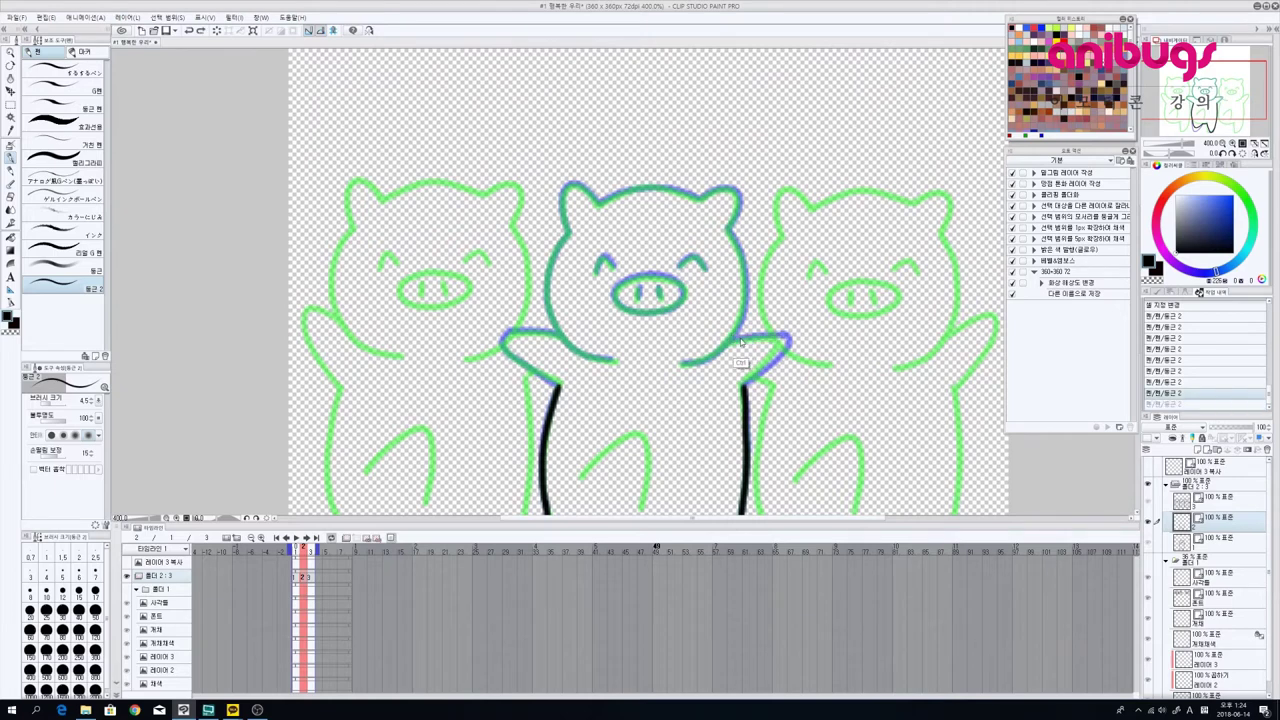
pyautogui.moveTo(676, 248); pyautogui.dragTo(714, 260)
pyautogui.moveTo(638, 214)
pyautogui.mouseDown()
pyautogui.moveTo(668, 200)
pyautogui.moveTo(740, 206)
pyautogui.mouseUp()
pyautogui.moveTo(640, 212)
pyautogui.mouseDown()
pyautogui.moveTo(616, 194)
pyautogui.moveTo(600, 212)
pyautogui.moveTo(588, 290)
pyautogui.moveTo(587, 326)
pyautogui.moveTo(630, 366)
pyautogui.mouseUp()
pyautogui.hotkey('ctrl', 'z')
# Step: Ink the left side of the middle pig's face down to the chin and its left arm on cel 2
pyautogui.moveTo(606, 243); pyautogui.dragTo(587, 306)
pyautogui.hotkey('ctrl', 'z')
pyautogui.moveTo(606, 240)
pyautogui.mouseDown()
pyautogui.moveTo(586, 328)
pyautogui.moveTo(645, 377)
pyautogui.moveTo(606, 352)
pyautogui.moveTo(644, 371)
pyautogui.mouseUp()
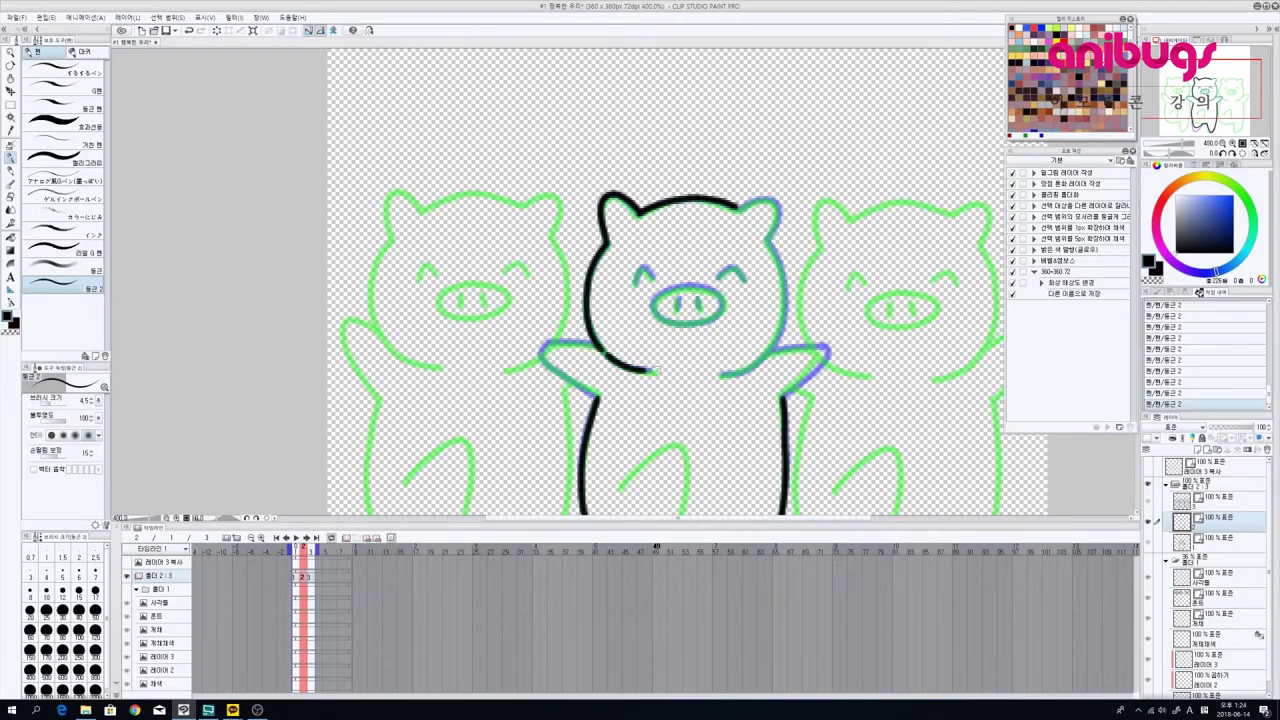
pyautogui.hotkey('ctrl', 'z')
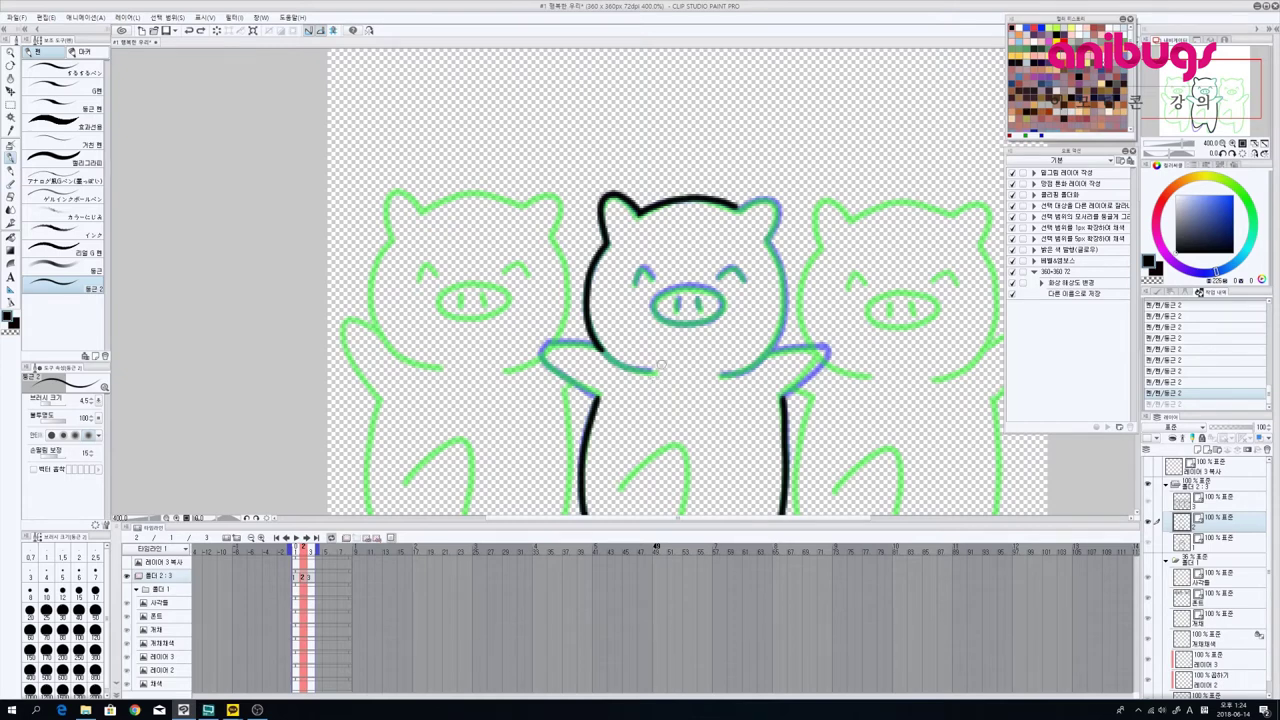
pyautogui.moveTo(598, 348)
pyautogui.mouseDown()
pyautogui.moveTo(650, 372)
pyautogui.moveTo(669, 342)
pyautogui.moveTo(571, 352)
pyautogui.moveTo(628, 402)
pyautogui.mouseUp()
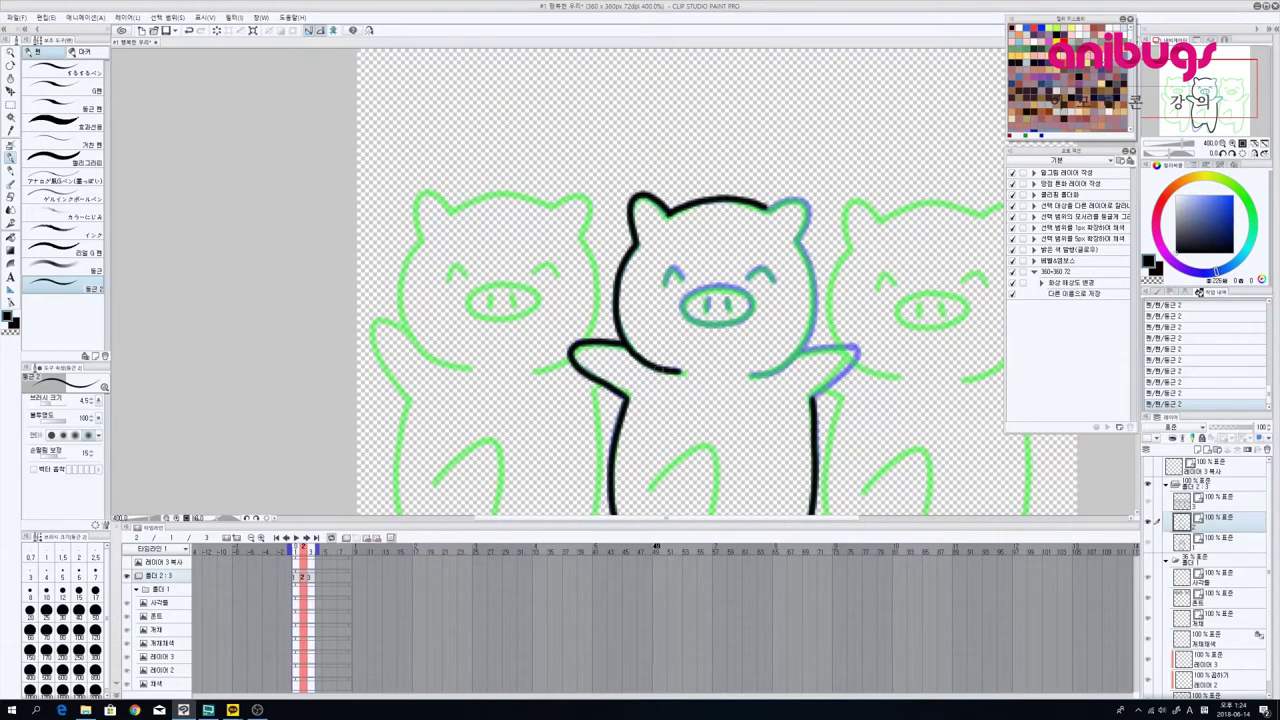
# Step: Ink the middle pig's right ear, right side of the face and right arm on cel 2, redrawing an unsatisfactory stroke
pyautogui.moveTo(782, 345); pyautogui.dragTo(716, 366)
pyautogui.moveTo(706, 226)
pyautogui.mouseDown()
pyautogui.moveTo(738, 222)
pyautogui.moveTo(733, 265)
pyautogui.mouseUp()
pyautogui.moveTo(741, 271)
pyautogui.mouseDown()
pyautogui.moveTo(723, 238)
pyautogui.moveTo(732, 293)
pyautogui.moveTo(707, 352)
pyautogui.moveTo(670, 368)
pyautogui.mouseUp()
pyautogui.hotkey('ctrl', 'z')
pyautogui.moveTo(670, 368)
pyautogui.mouseDown()
pyautogui.moveTo(661, 351)
pyautogui.moveTo(709, 326)
pyautogui.moveTo(724, 276)
pyautogui.moveTo(756, 276)
pyautogui.moveTo(718, 328)
pyautogui.moveTo(716, 281)
pyautogui.mouseUp()
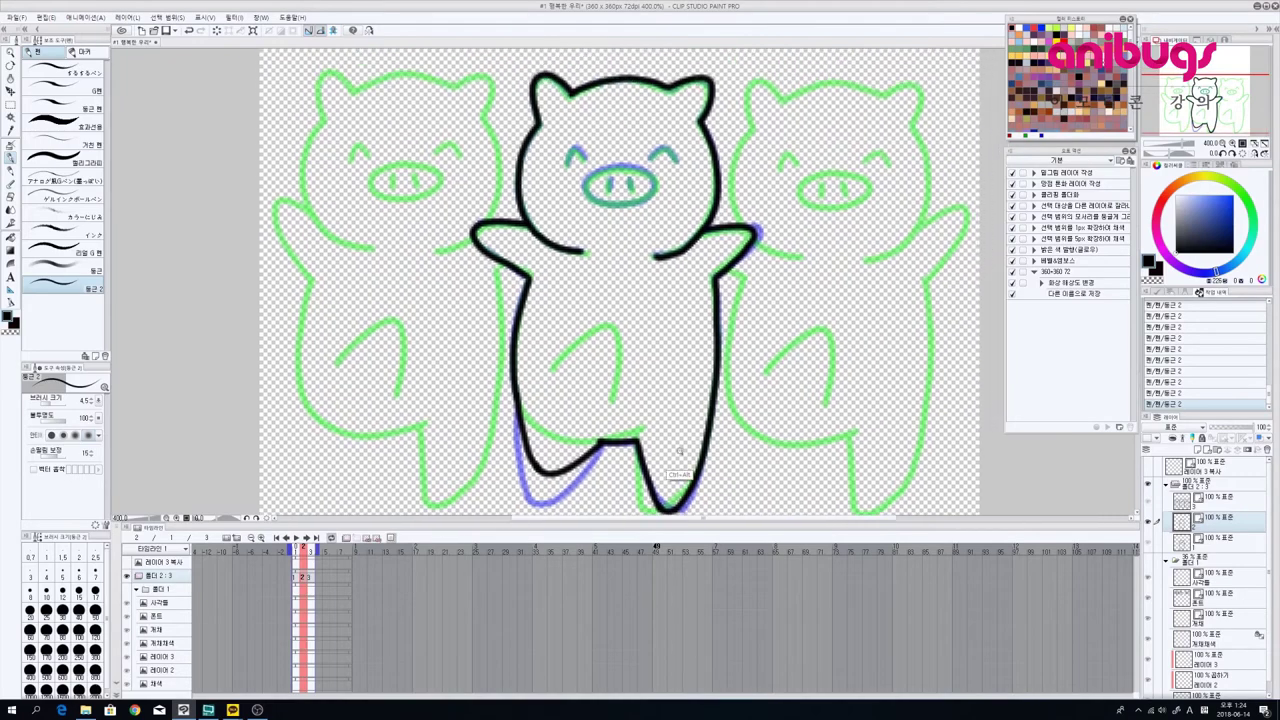
# Step: Play the animation to check the pig's movement, stop playback and return to frame 2
pyautogui.keyDown('ctrl'); pyautogui.keyDown('alt'); pyautogui.click(695, 448); pyautogui.keyUp('alt'); pyautogui.keyUp('ctrl')
pyautogui.scroll(2, 682, 310)
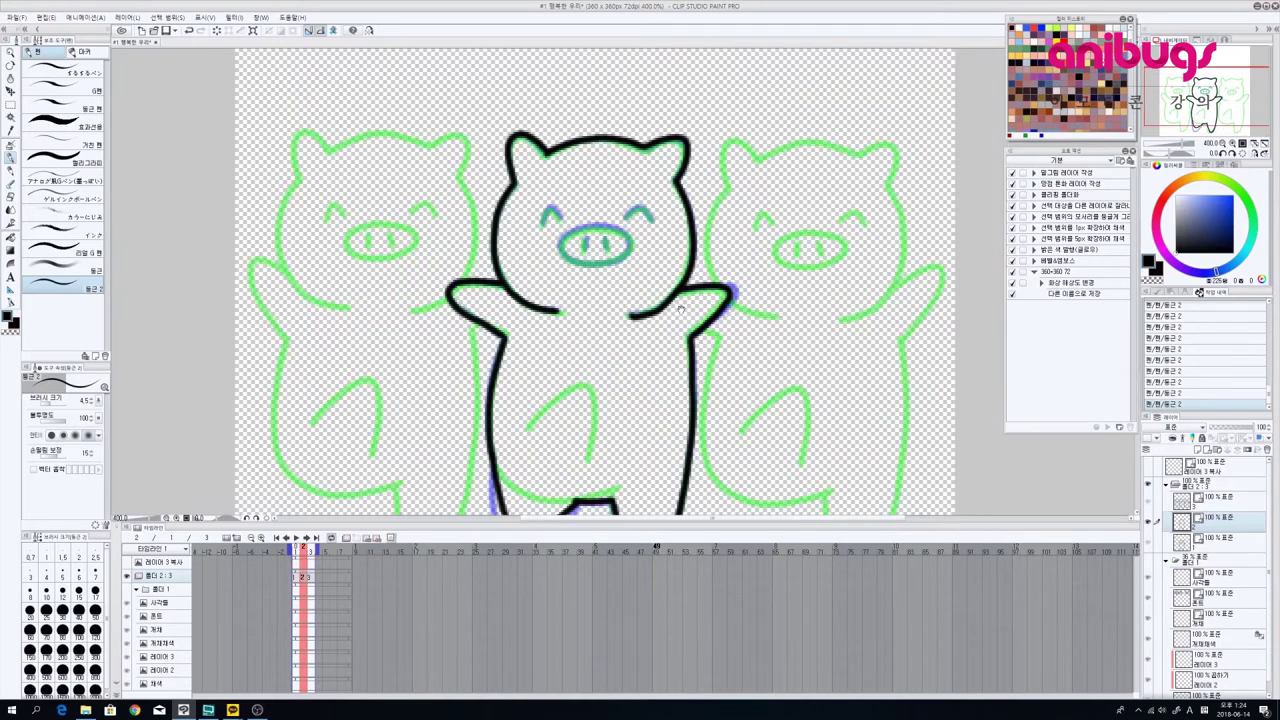
pyautogui.click(296, 538)
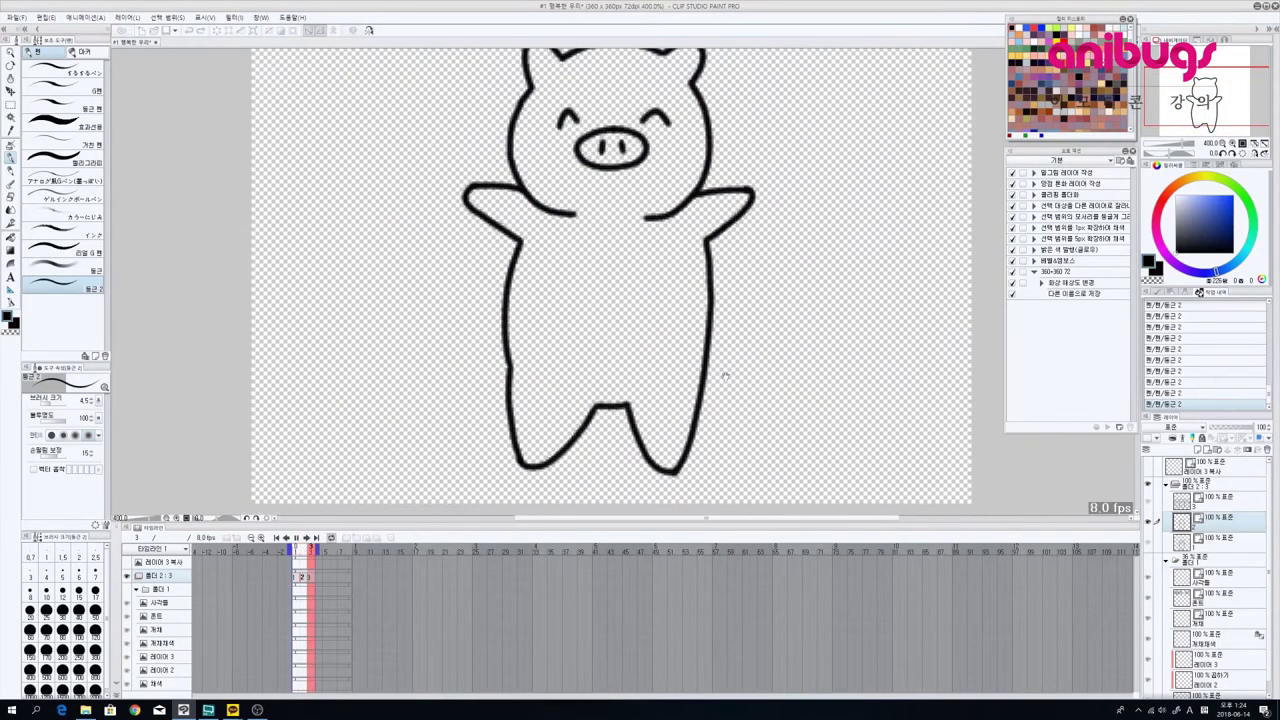
pyautogui.scroll(-2, 727, 381)
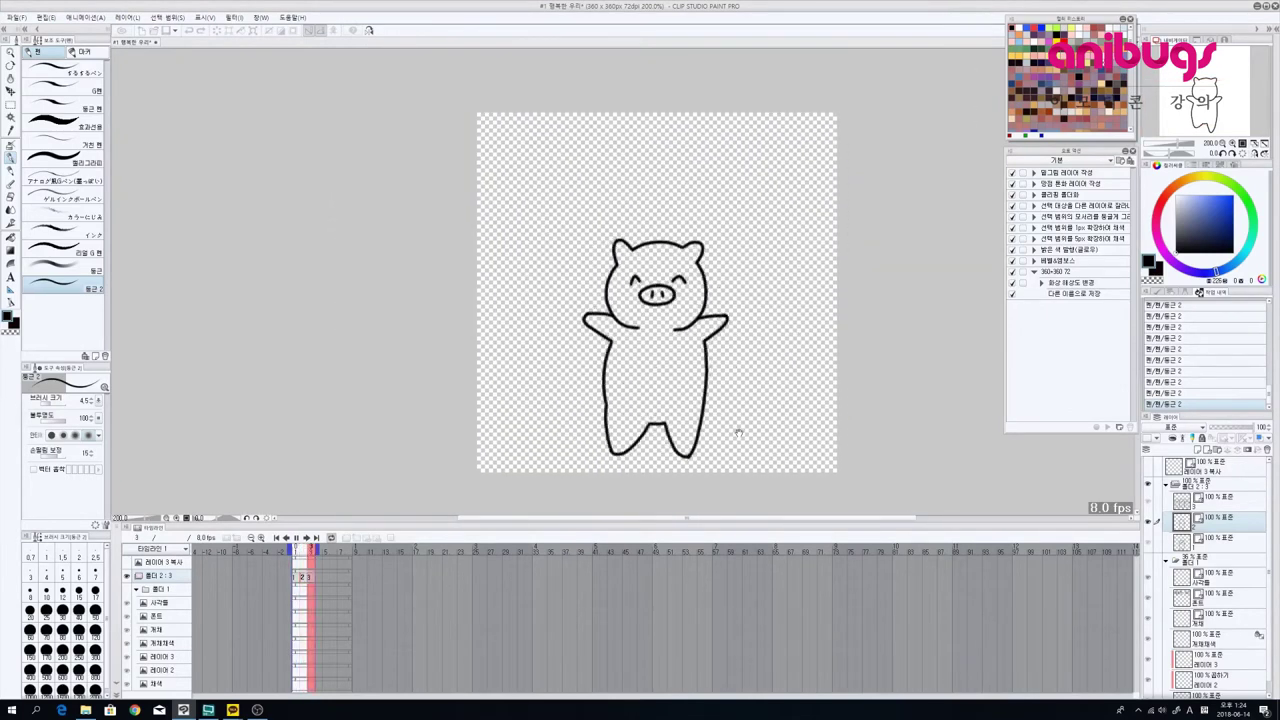
pyautogui.click(296, 538)
pyautogui.scroll(2, 689, 337)
pyautogui.click(302, 578)
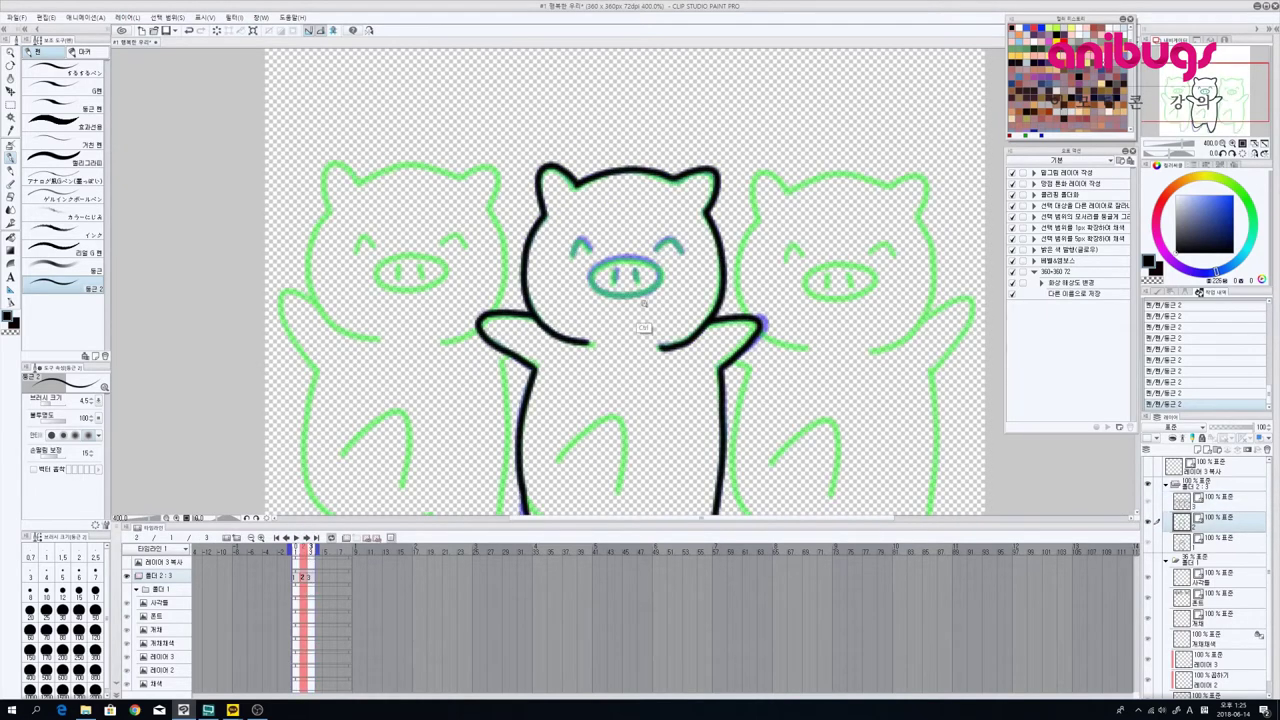
# Step: Ink the middle pig's snout, nostrils and both smiling eyes on cel 2, tracing the onion skin
pyautogui.moveTo(645, 328); pyautogui.dragTo(712, 368)
pyautogui.scroll(2, 704, 330)
pyautogui.moveTo(691, 314); pyautogui.dragTo(701, 332)
pyautogui.moveTo(690, 284)
pyautogui.mouseDown()
pyautogui.moveTo(608, 310)
pyautogui.moveTo(614, 350)
pyautogui.moveTo(644, 357)
pyautogui.moveTo(706, 290)
pyautogui.moveTo(732, 297)
pyautogui.moveTo(712, 353)
pyautogui.mouseUp()
pyautogui.moveTo(631, 354)
pyautogui.mouseDown()
pyautogui.moveTo(700, 362)
pyautogui.moveTo(730, 348)
pyautogui.mouseUp()
pyautogui.moveTo(658, 304); pyautogui.dragTo(655, 340)
pyautogui.moveTo(700, 310); pyautogui.dragTo(700, 338)
pyautogui.moveTo(736, 268)
pyautogui.mouseDown()
pyautogui.moveTo(765, 243)
pyautogui.moveTo(793, 274)
pyautogui.mouseUp()
pyautogui.moveTo(568, 280)
pyautogui.mouseDown()
pyautogui.moveTo(580, 258)
pyautogui.moveTo(608, 258)
pyautogui.moveTo(614, 274)
pyautogui.moveTo(576, 268)
pyautogui.moveTo(598, 245)
pyautogui.moveTo(614, 274)
pyautogui.mouseUp()
pyautogui.hotkey('ctrl', 'z')
pyautogui.moveTo(619, 449); pyautogui.dragTo(649, 309)
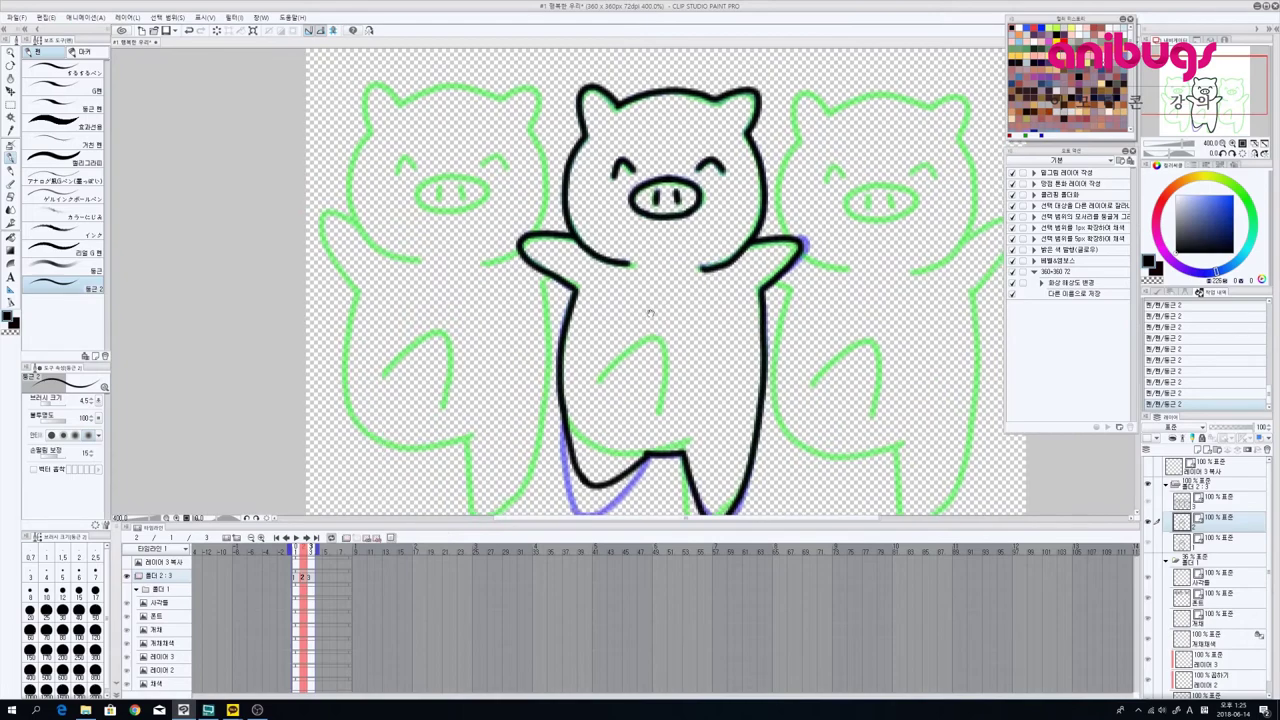
# Step: Play the animation again to check the motion, stop it and compare the drawings on cels 1, 2 and 3
pyautogui.click(296, 538)
pyautogui.moveTo(726, 374); pyautogui.dragTo(717, 402)
pyautogui.scroll(-3, 716, 405)
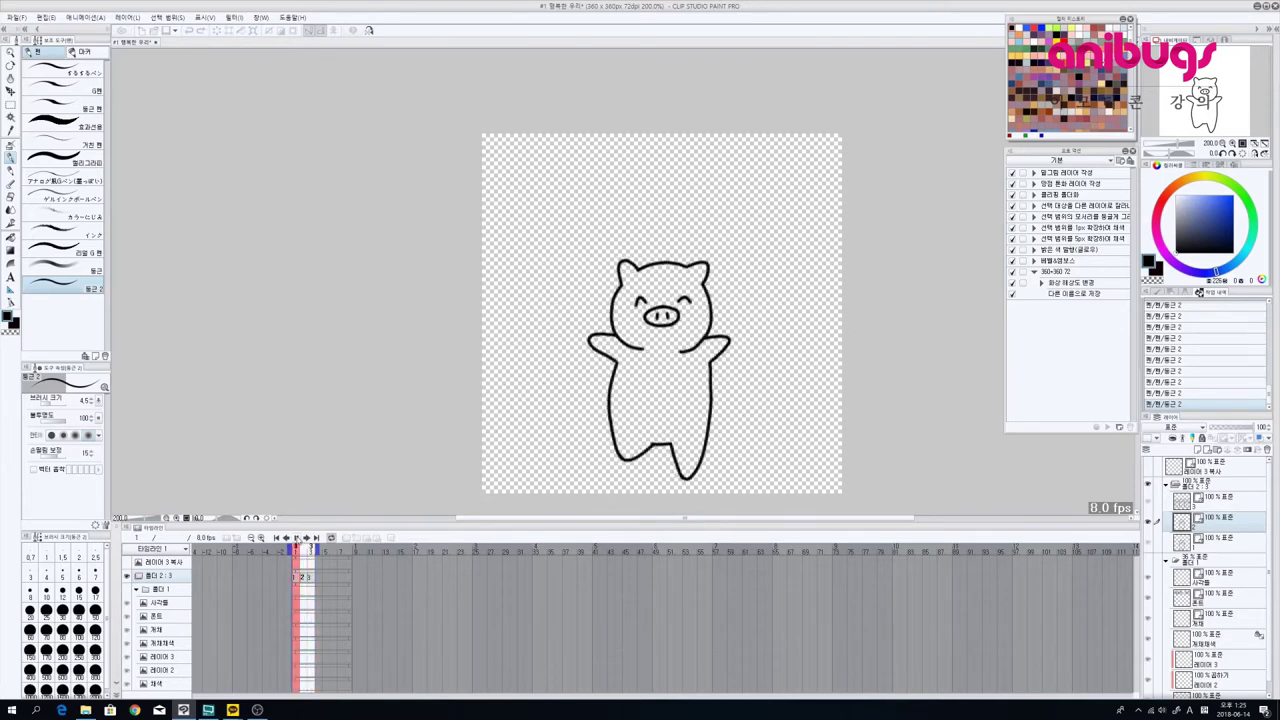
pyautogui.click(296, 538)
pyautogui.click(1213, 526)
pyautogui.click(1217, 542)
pyautogui.click(1220, 527)
pyautogui.click(1218, 508)
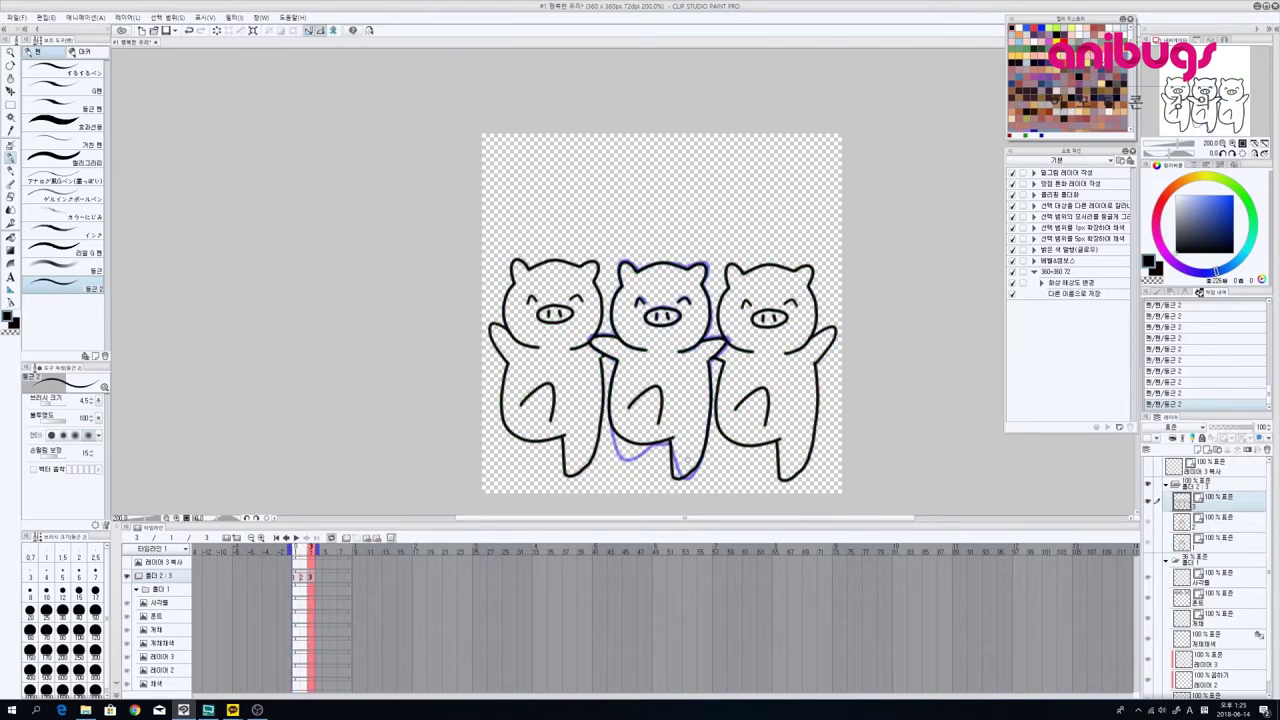
pyautogui.scroll(3, 712, 459)
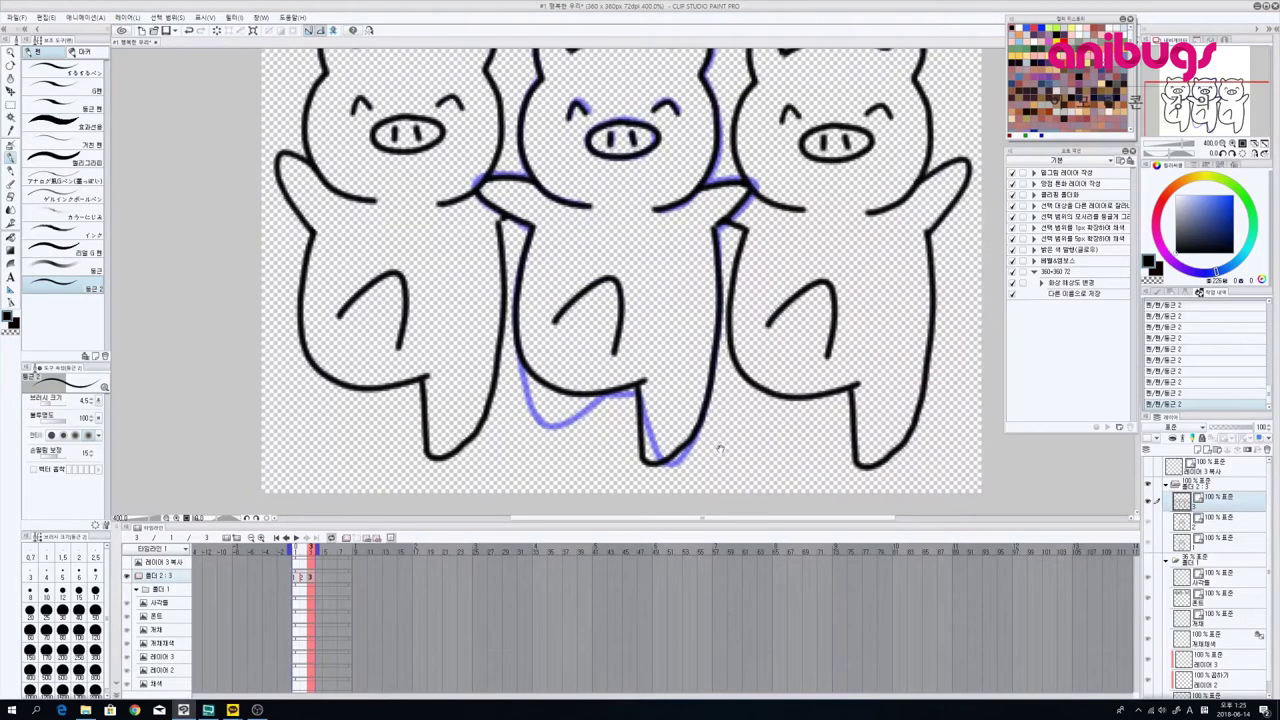
# Step: Add new vector-layer cels 1a above cel 1 and 2a above cel 2 for extra in-between drawings
pyautogui.click(1207, 540)
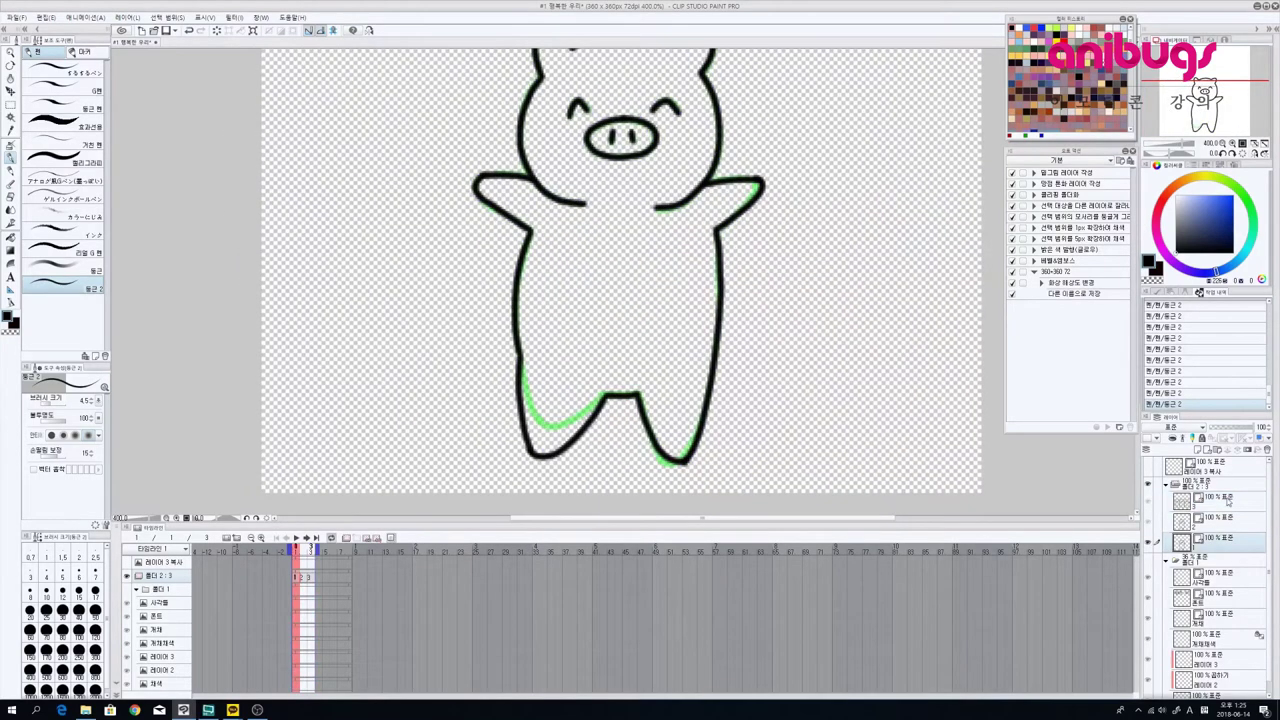
pyautogui.click(1207, 450)
pyautogui.click(1222, 517)
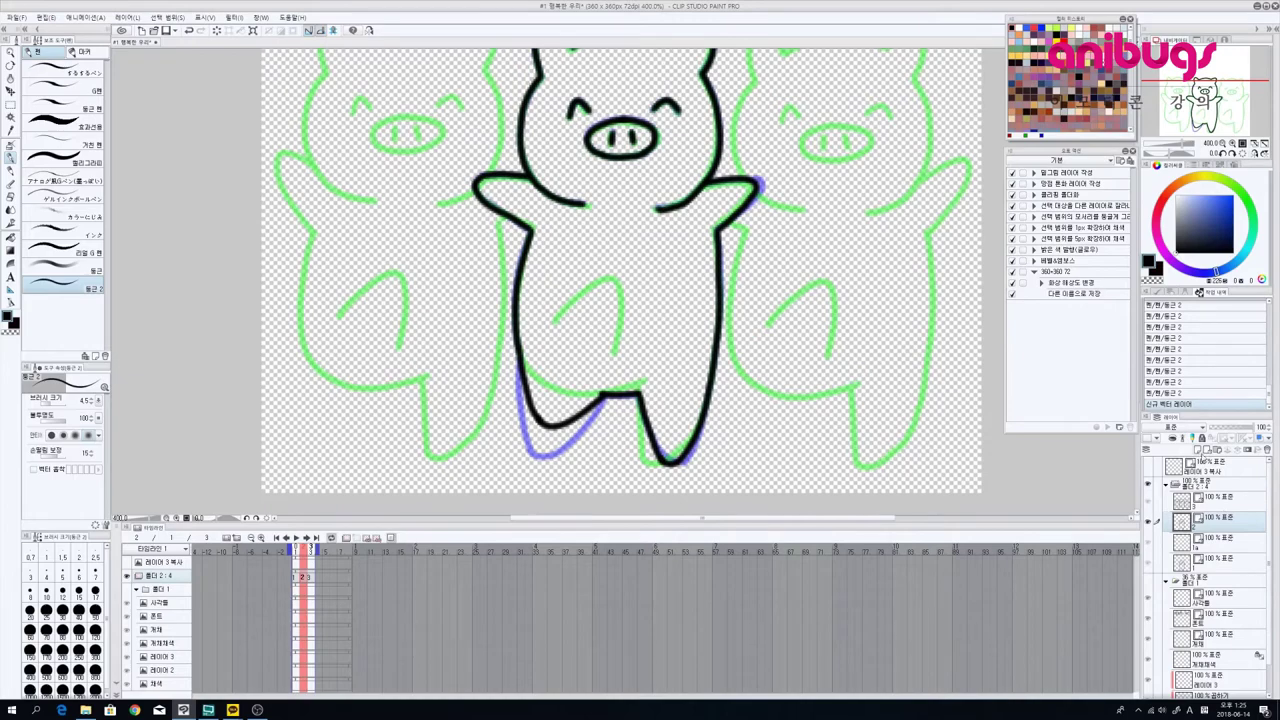
pyautogui.click(1203, 452)
pyautogui.click(1212, 563)
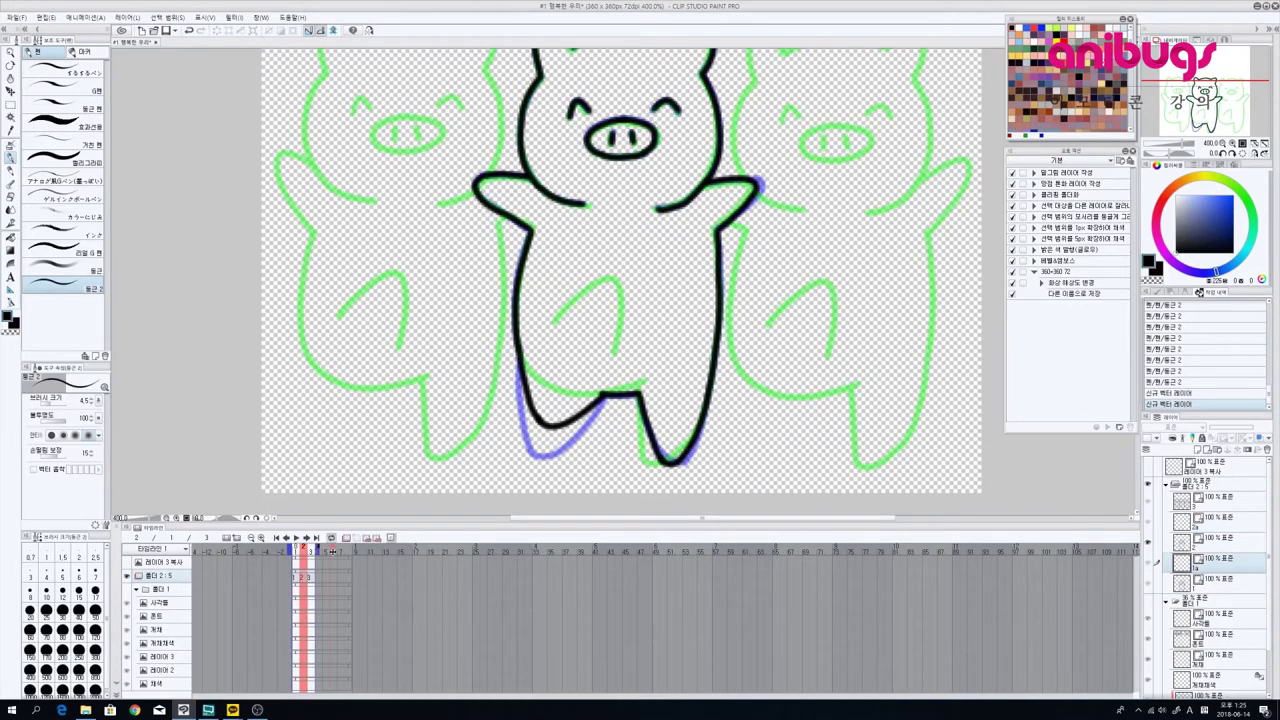
# Step: Extend the timeline's end to frame 5, assigning cel 2 to frame 3 and cel 3 to frame 5
pyautogui.moveTo(317, 551); pyautogui.dragTo(332, 552)
pyautogui.click(325, 580)
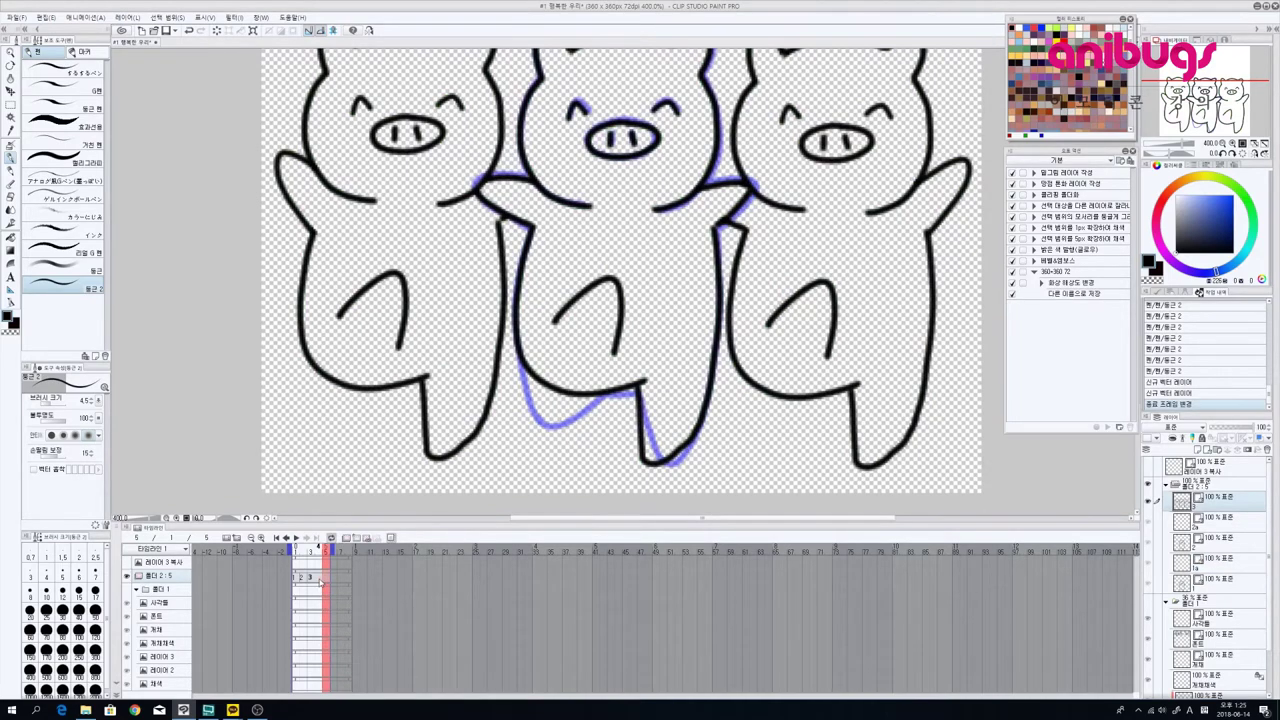
pyautogui.click(310, 579)
pyautogui.rightClick(310, 579)
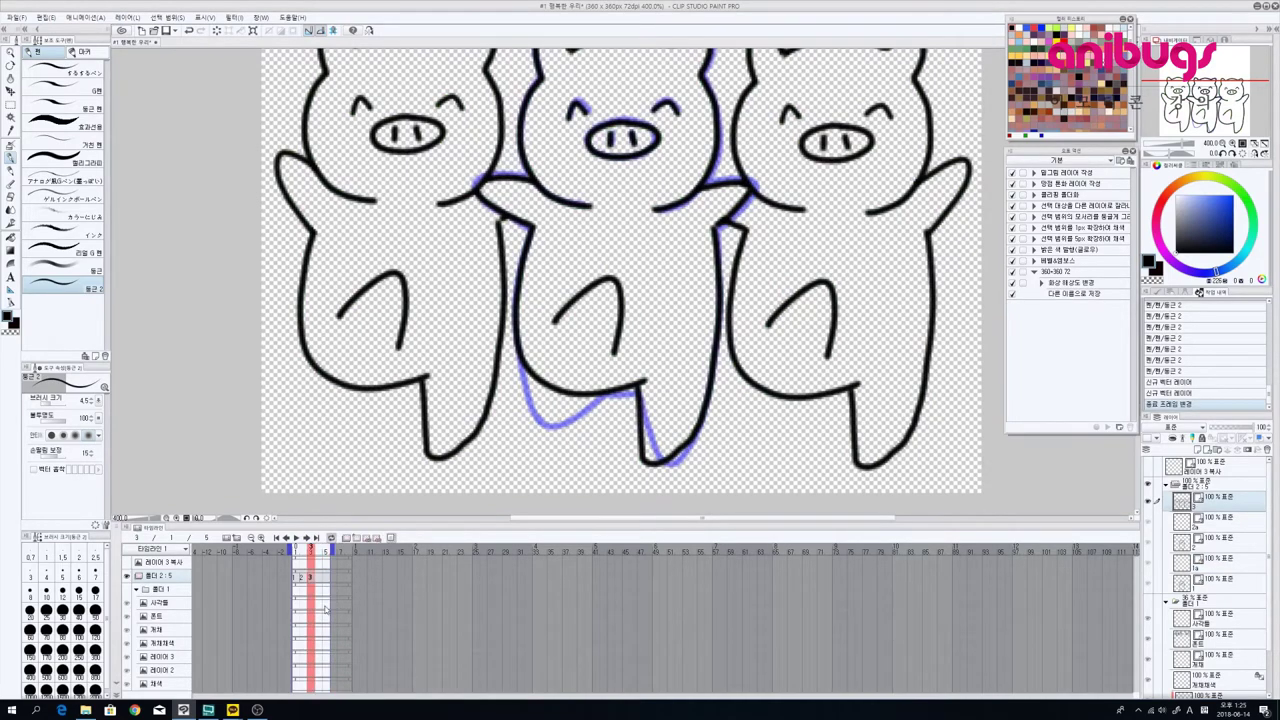
pyautogui.click(325, 606)
pyautogui.click(325, 578)
pyautogui.click(325, 580)
pyautogui.click(360, 622)
pyautogui.click(347, 624)
# Step: Assign cel 2a to frame 4 and cel 1a to frame 2
pyautogui.click(320, 580)
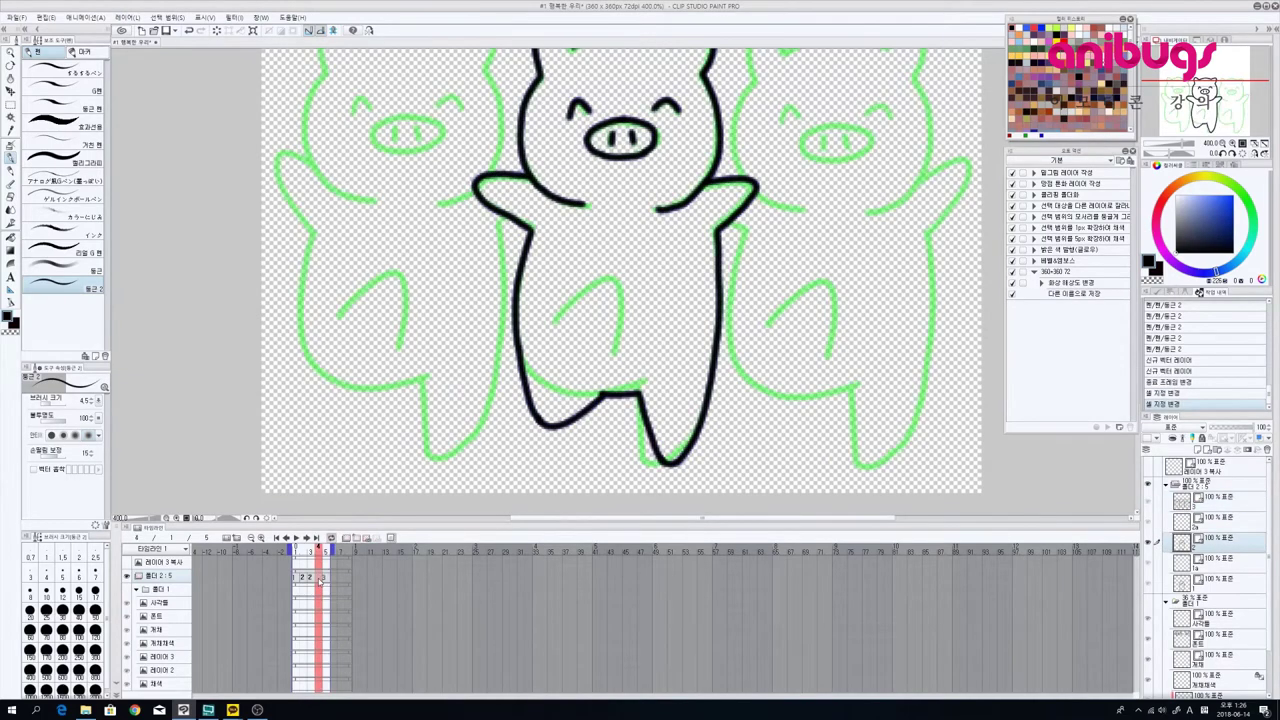
pyautogui.click(320, 581)
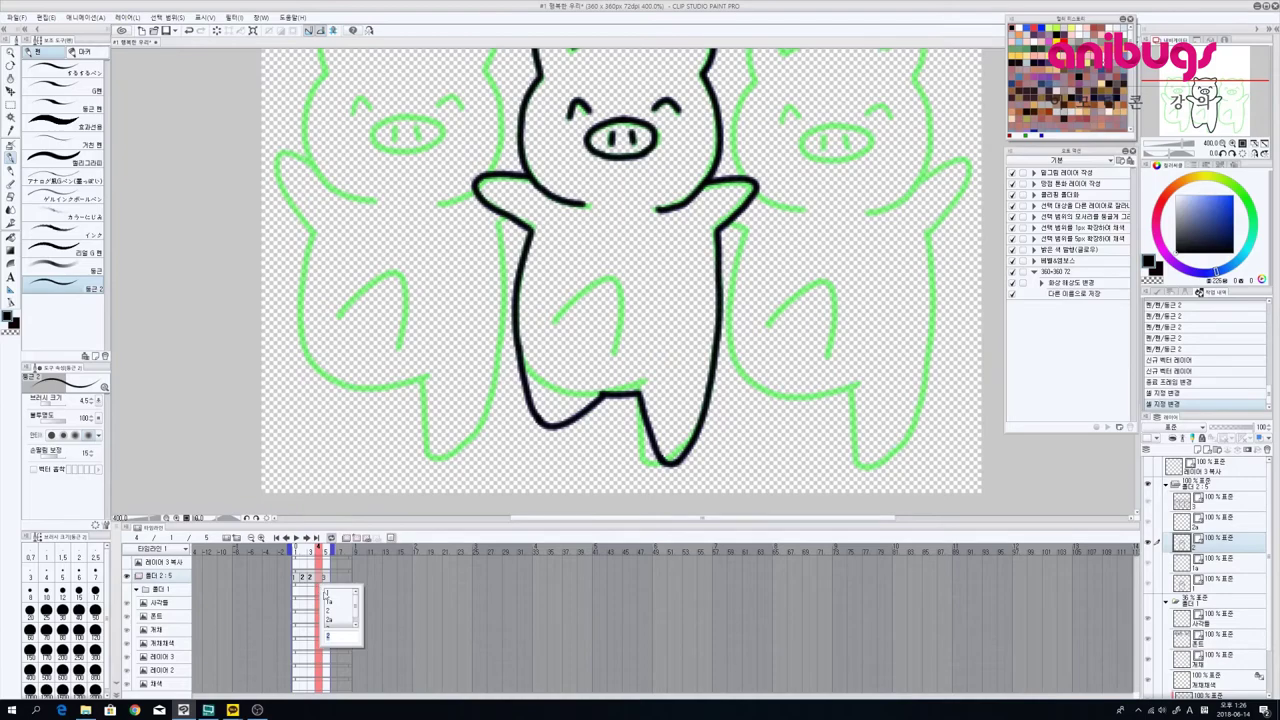
pyautogui.click(336, 624)
pyautogui.click(303, 578)
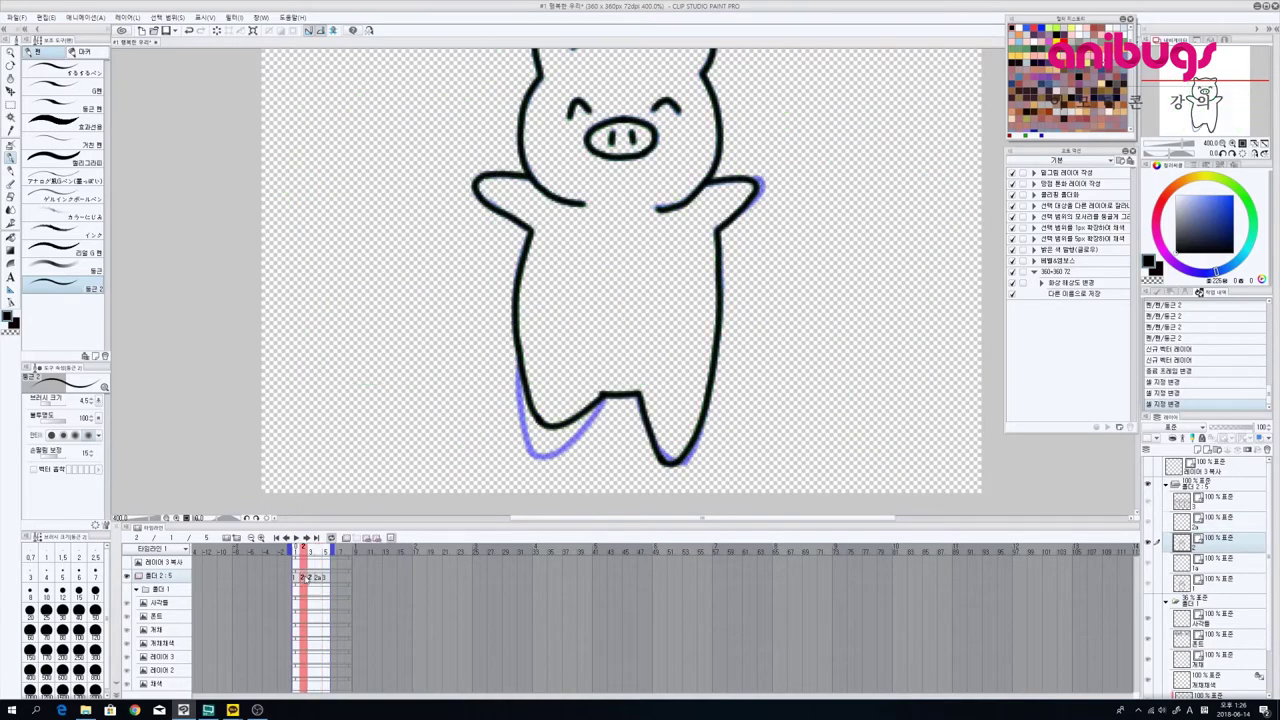
pyautogui.click(303, 578)
pyautogui.click(324, 607)
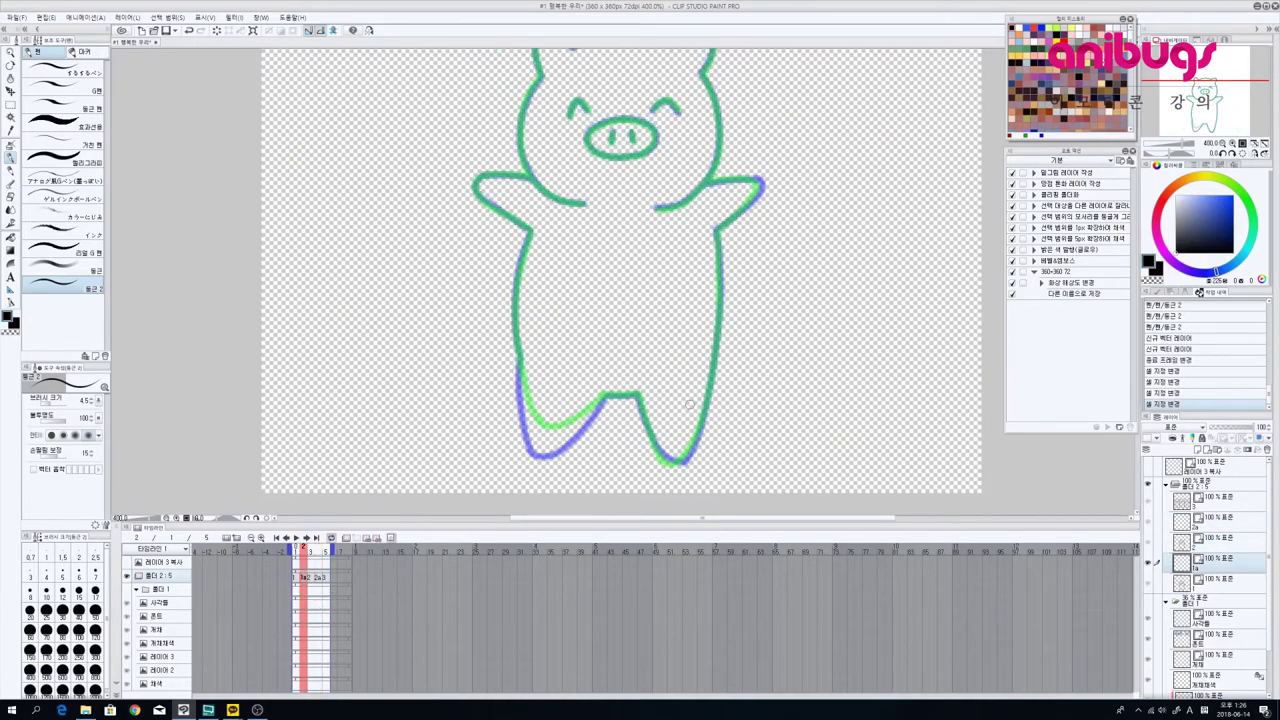
# Step: Ink the pig's left body side, left leg and crotch line on cel 1a between the onion-skin poses, redrawing unsatisfactory strokes
pyautogui.scroll(-5, 691, 379)
pyautogui.scroll(5, 688, 440)
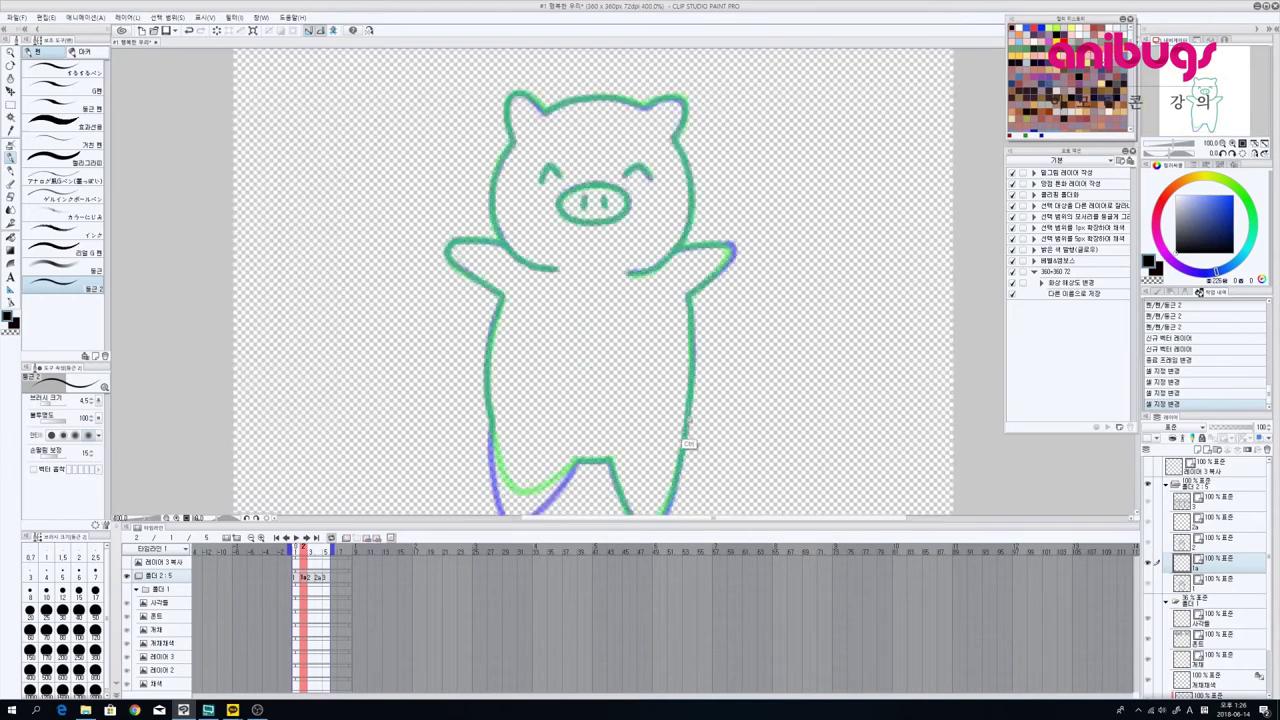
pyautogui.moveTo(684, 422); pyautogui.dragTo(693, 411)
pyautogui.moveTo(577, 348); pyautogui.dragTo(587, 317)
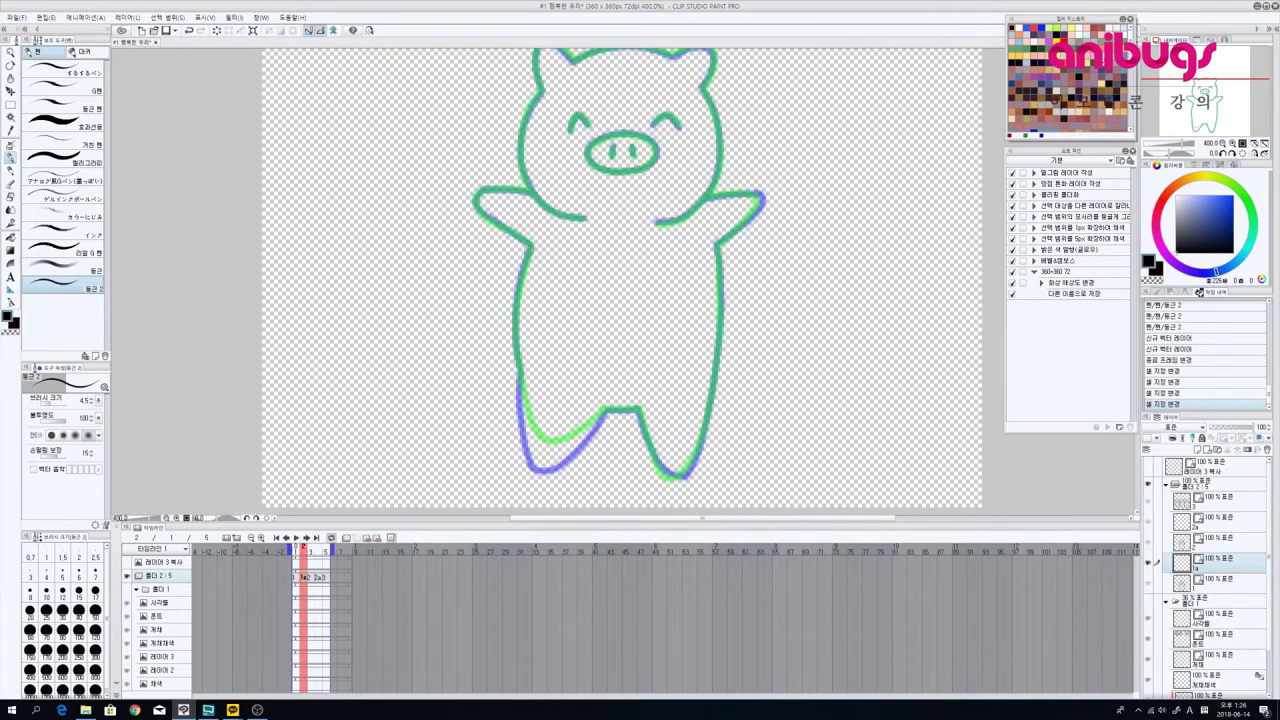
pyautogui.moveTo(530, 248)
pyautogui.mouseDown()
pyautogui.moveTo(517, 310)
pyautogui.moveTo(530, 250)
pyautogui.moveTo(520, 384)
pyautogui.mouseUp()
pyautogui.hotkey('ctrl', 'z')
pyautogui.moveTo(525, 396)
pyautogui.mouseDown()
pyautogui.moveTo(515, 354)
pyautogui.moveTo(528, 392)
pyautogui.mouseUp()
pyautogui.hotkey('ctrl', 'z')
pyautogui.moveTo(508, 320)
pyautogui.mouseDown()
pyautogui.moveTo(538, 402)
pyautogui.moveTo(593, 358)
pyautogui.moveTo(600, 380)
pyautogui.moveTo(551, 366)
pyautogui.moveTo(543, 342)
pyautogui.moveTo(576, 342)
pyautogui.moveTo(603, 368)
pyautogui.moveTo(536, 319)
pyautogui.moveTo(583, 386)
pyautogui.mouseUp()
pyautogui.moveTo(560, 343); pyautogui.dragTo(622, 413)
# Step: Ink the pig's right leg and right body side on cel 1a, redrawing an unsatisfactory stroke
pyautogui.moveTo(677, 280)
pyautogui.mouseDown()
pyautogui.moveTo(687, 338)
pyautogui.moveTo(680, 282)
pyautogui.mouseUp()
pyautogui.moveTo(683, 228)
pyautogui.mouseDown()
pyautogui.moveTo(684, 330)
pyautogui.moveTo(664, 426)
pyautogui.mouseUp()
pyautogui.hotkey('ctrl', 'z')
pyautogui.moveTo(680, 368)
pyautogui.mouseDown()
pyautogui.moveTo(647, 458)
pyautogui.moveTo(715, 440)
pyautogui.moveTo(735, 466)
pyautogui.mouseUp()
# Step: Ink the pig's left and right arms on cel 1a, redrawing the left arm once
pyautogui.moveTo(606, 318); pyautogui.dragTo(661, 384)
pyautogui.moveTo(614, 330)
pyautogui.mouseDown()
pyautogui.moveTo(567, 328)
pyautogui.moveTo(558, 350)
pyautogui.moveTo(612, 393)
pyautogui.mouseUp()
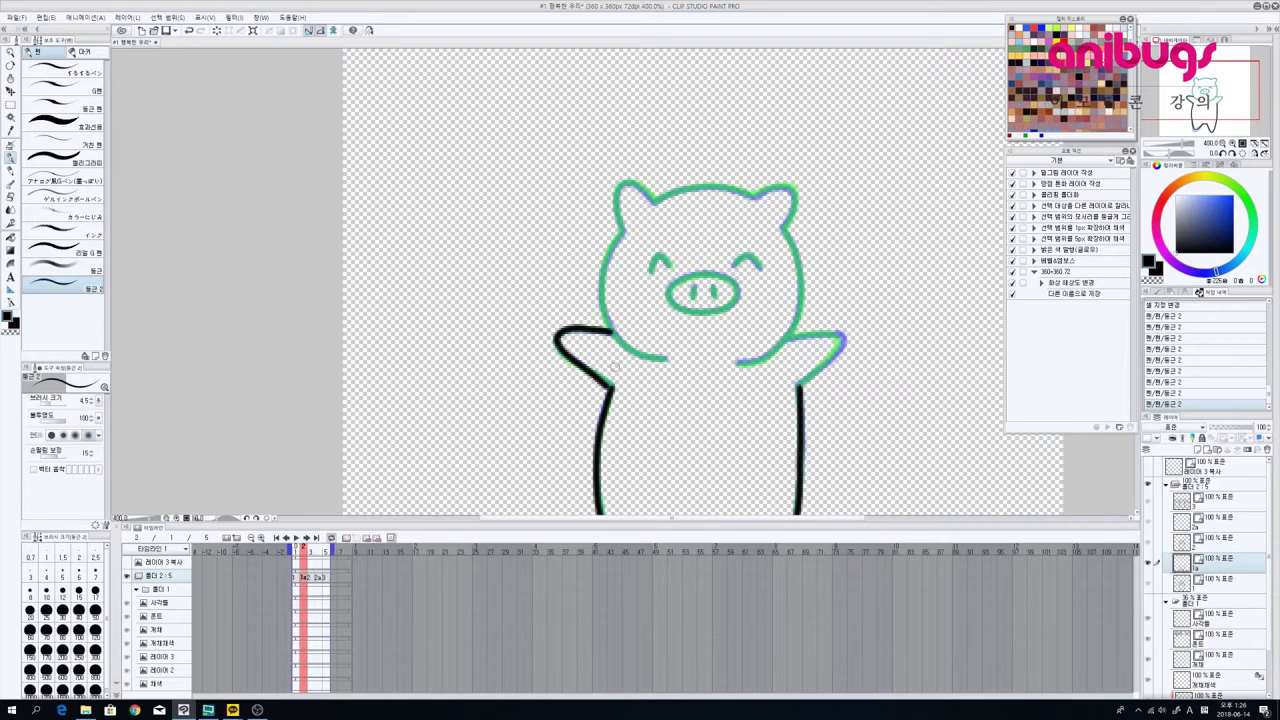
pyautogui.hotkey('ctrl', 'z')
pyautogui.moveTo(616, 330)
pyautogui.mouseDown()
pyautogui.moveTo(575, 328)
pyautogui.moveTo(556, 348)
pyautogui.moveTo(615, 388)
pyautogui.mouseUp()
pyautogui.moveTo(666, 390); pyautogui.dragTo(576, 329)
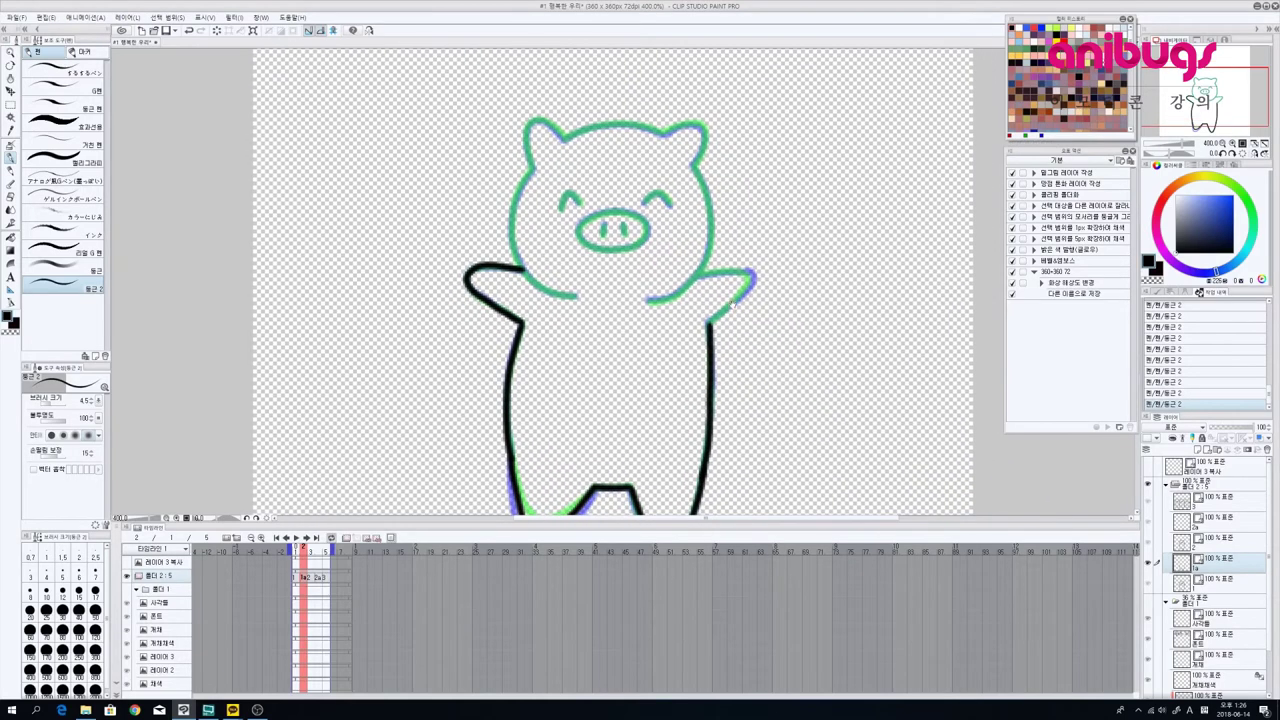
pyautogui.moveTo(698, 274)
pyautogui.mouseDown()
pyautogui.moveTo(740, 268)
pyautogui.moveTo(709, 323)
pyautogui.moveTo(754, 389)
pyautogui.moveTo(640, 273)
pyautogui.moveTo(620, 300)
pyautogui.moveTo(664, 317)
pyautogui.moveTo(694, 296)
pyautogui.moveTo(672, 274)
pyautogui.moveTo(669, 301)
pyautogui.moveTo(636, 280)
pyautogui.moveTo(646, 295)
pyautogui.moveTo(731, 283)
pyautogui.moveTo(738, 315)
pyautogui.mouseUp()
# Step: Ink the pig's eyes, snout, left ear and top of the head on cel 1a
pyautogui.moveTo(652, 242)
pyautogui.mouseDown()
pyautogui.moveTo(710, 226)
pyautogui.moveTo(758, 236)
pyautogui.mouseUp()
pyautogui.moveTo(650, 237)
pyautogui.mouseDown()
pyautogui.moveTo(616, 221)
pyautogui.moveTo(618, 270)
pyautogui.mouseUp()
pyautogui.moveTo(638, 339); pyautogui.dragTo(617, 293)
# Step: Ink the left side of the pig's face down to the chin on cel 1a, redrawing until the curve is smooth
pyautogui.moveTo(600, 225)
pyautogui.mouseDown()
pyautogui.moveTo(586, 300)
pyautogui.moveTo(600, 336)
pyautogui.moveTo(599, 238)
pyautogui.moveTo(584, 302)
pyautogui.moveTo(602, 334)
pyautogui.mouseUp()
pyautogui.hotkey('ctrl', 'z')
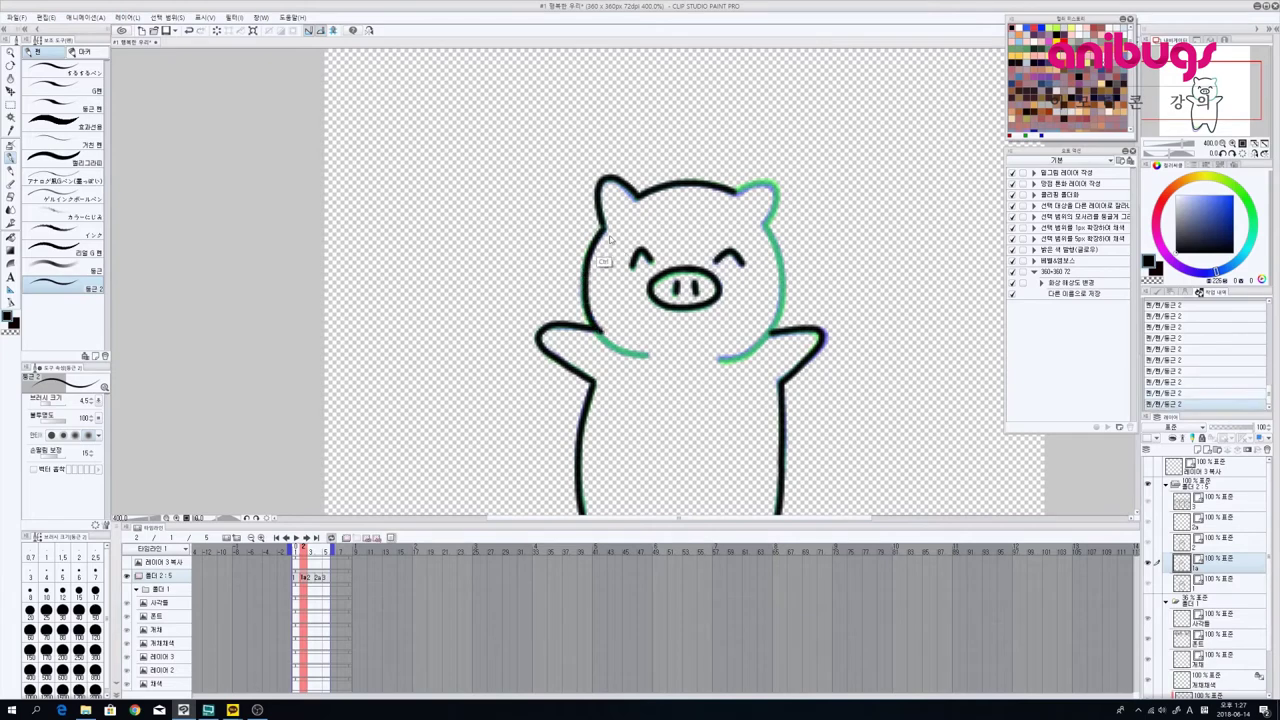
pyautogui.hotkey('ctrl', 'z')
pyautogui.moveTo(604, 224)
pyautogui.mouseDown()
pyautogui.moveTo(583, 280)
pyautogui.moveTo(602, 332)
pyautogui.mouseUp()
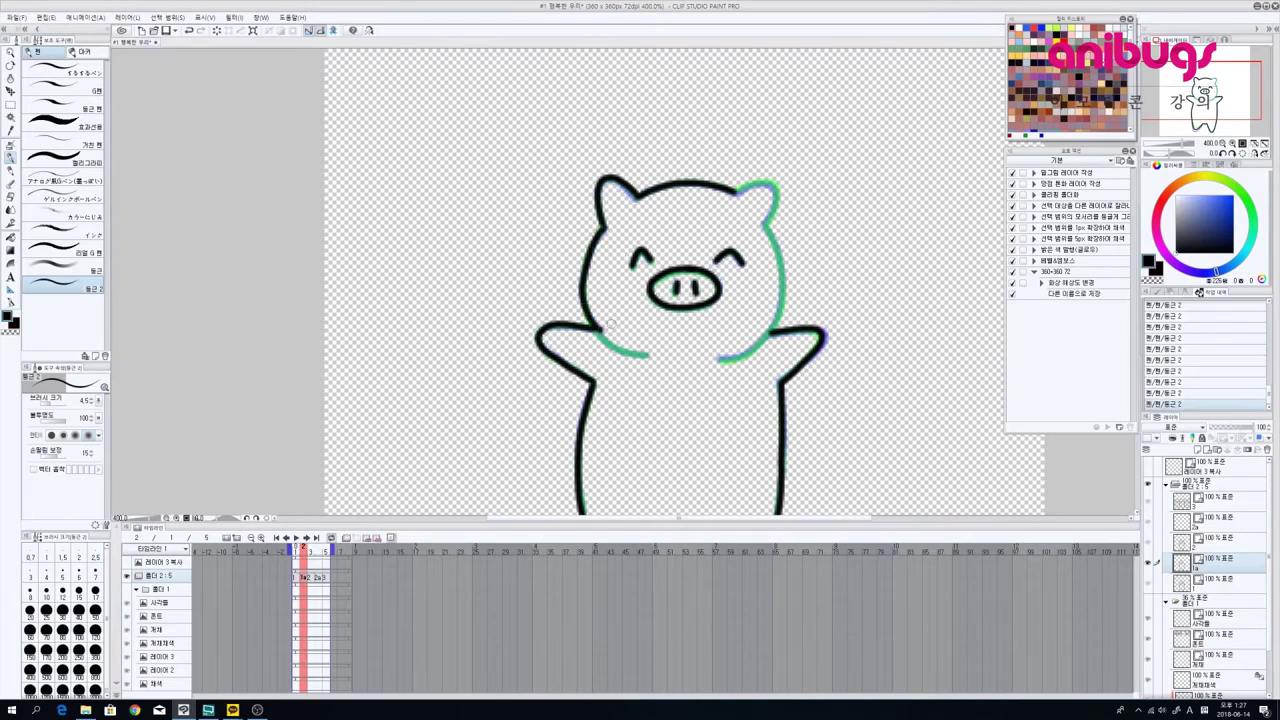
pyautogui.hotkey('ctrl', 'z')
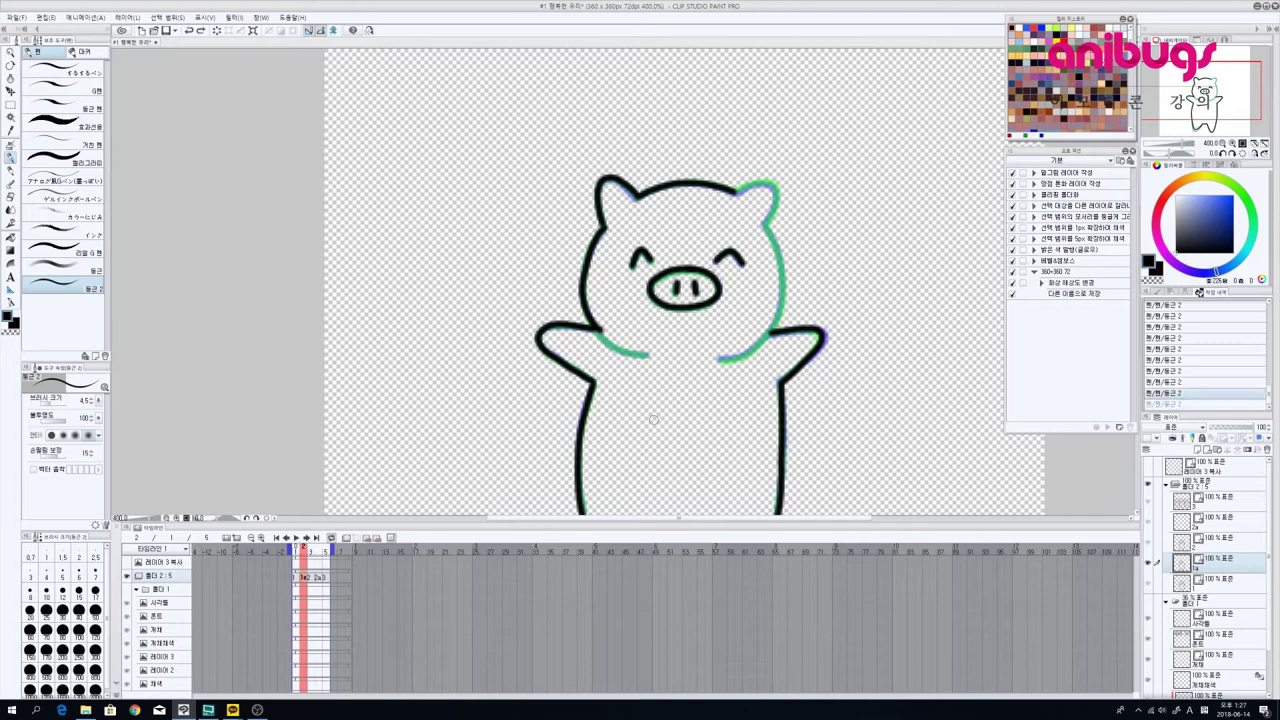
pyautogui.hotkey('ctrl', 'z')
pyautogui.moveTo(602, 226)
pyautogui.mouseDown()
pyautogui.moveTo(582, 320)
pyautogui.moveTo(651, 354)
pyautogui.mouseUp()
# Step: Ink the pig's right ear and the right side of its face down to the chin on cel 1a
pyautogui.moveTo(750, 309); pyautogui.dragTo(709, 337)
pyautogui.moveTo(694, 219)
pyautogui.mouseDown()
pyautogui.moveTo(725, 208)
pyautogui.moveTo(740, 294)
pyautogui.moveTo(722, 346)
pyautogui.moveTo(674, 368)
pyautogui.mouseUp()
pyautogui.hotkey('ctrl', '-')
pyautogui.hotkey('ctrl', '-')
pyautogui.hotkey('ctrl', '-')
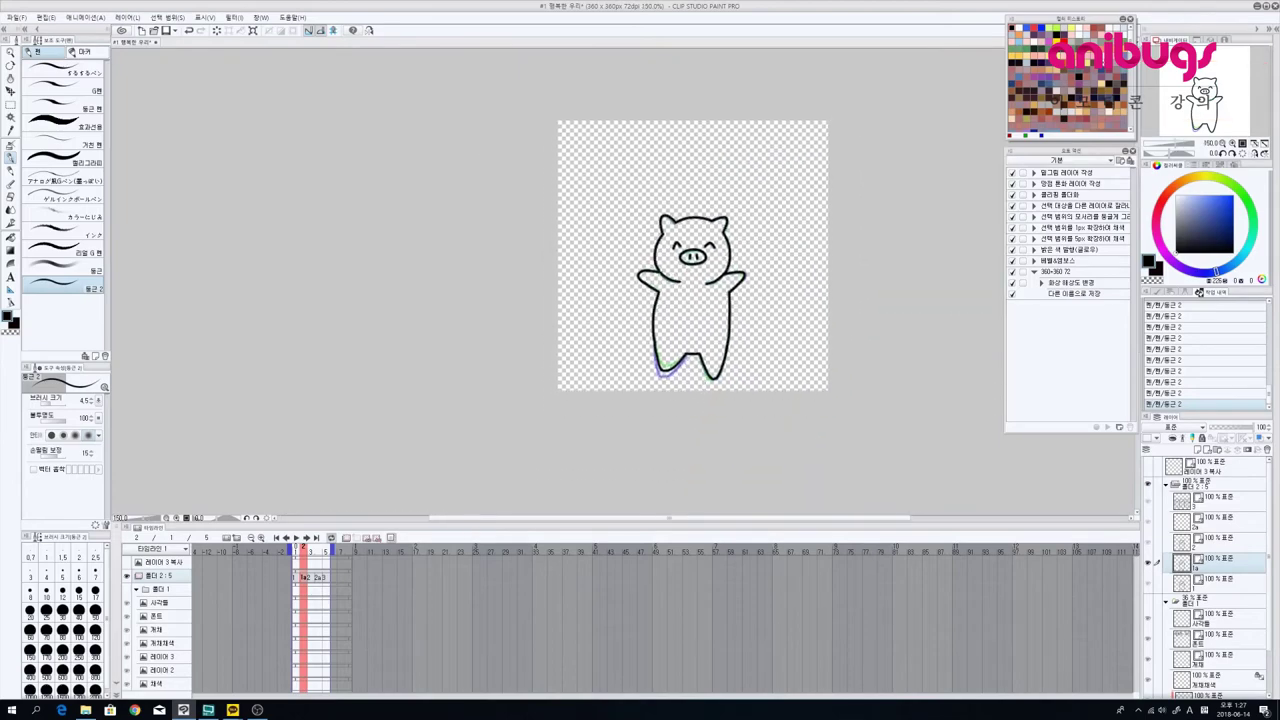
# Step: Go to frame 4 and ink the middle pig's bent raised-leg line on cel 2a, redrawing unsatisfactory strokes
pyautogui.click(318, 578)
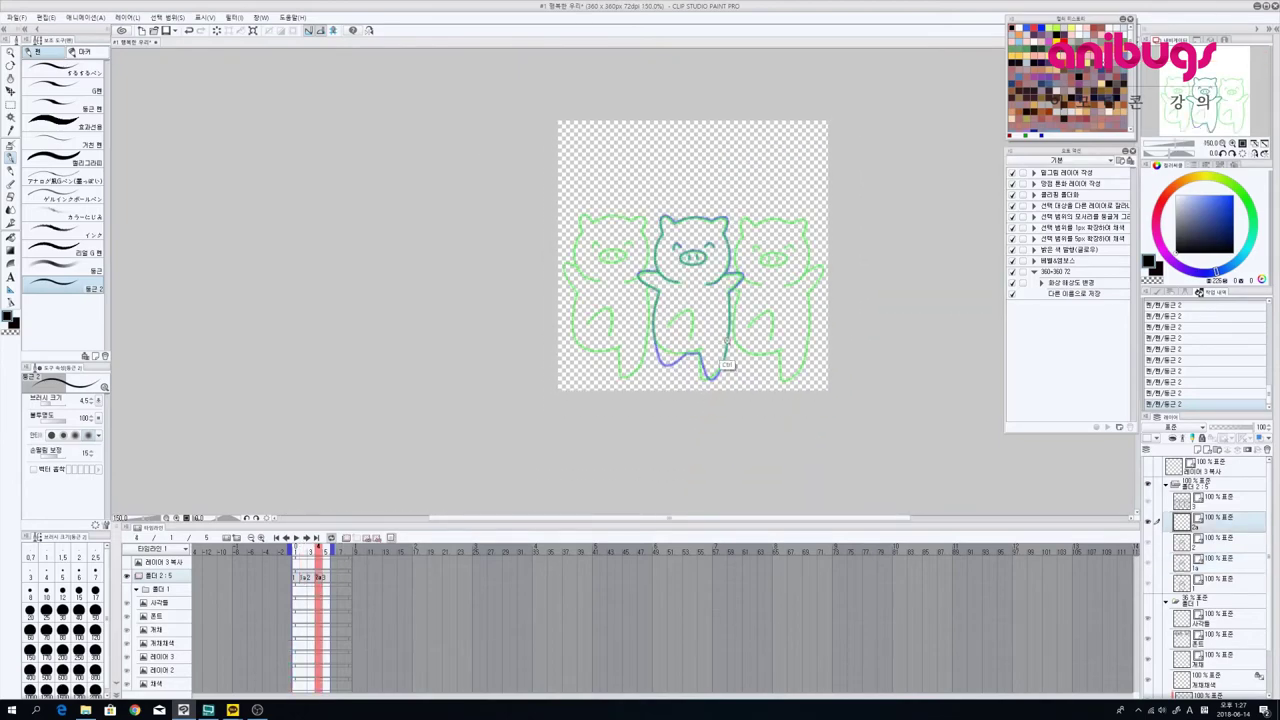
pyautogui.hotkey('ctrl', '+')
pyautogui.hotkey('ctrl', '+')
pyautogui.hotkey('ctrl', '+')
pyautogui.moveTo(662, 376)
pyautogui.mouseDown()
pyautogui.moveTo(704, 353)
pyautogui.moveTo(668, 332)
pyautogui.mouseUp()
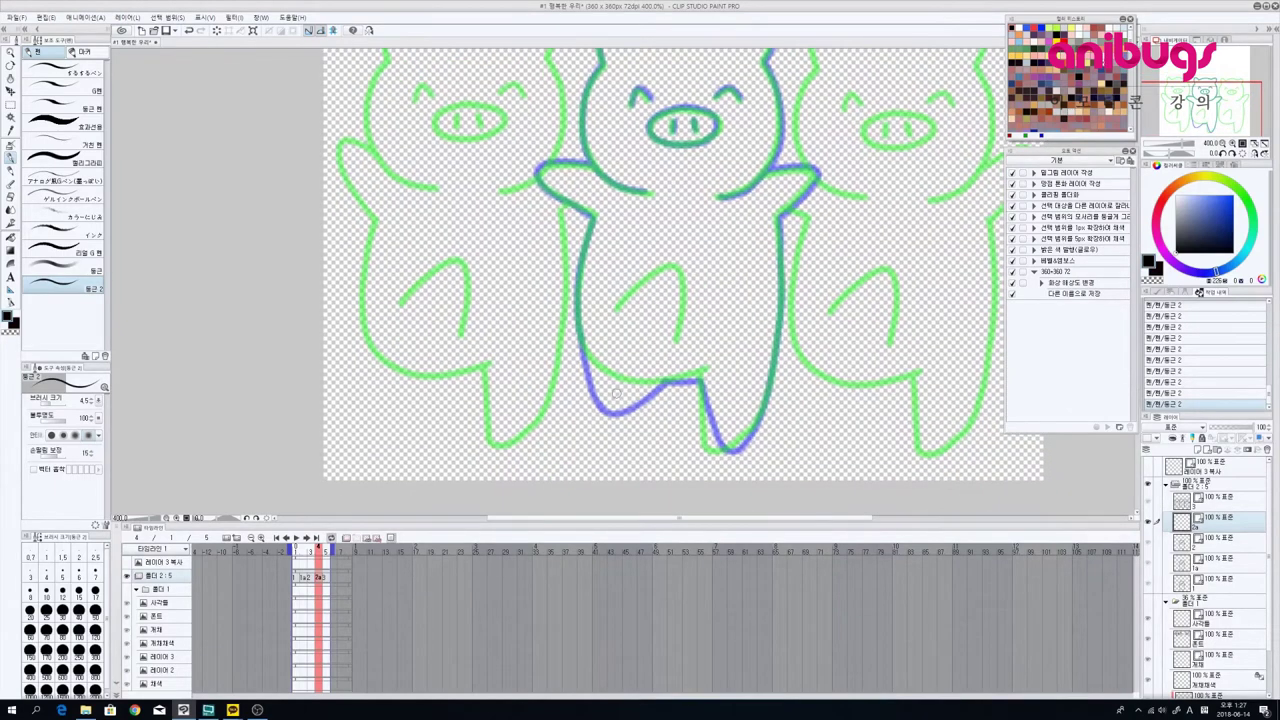
pyautogui.moveTo(641, 341); pyautogui.dragTo(592, 344)
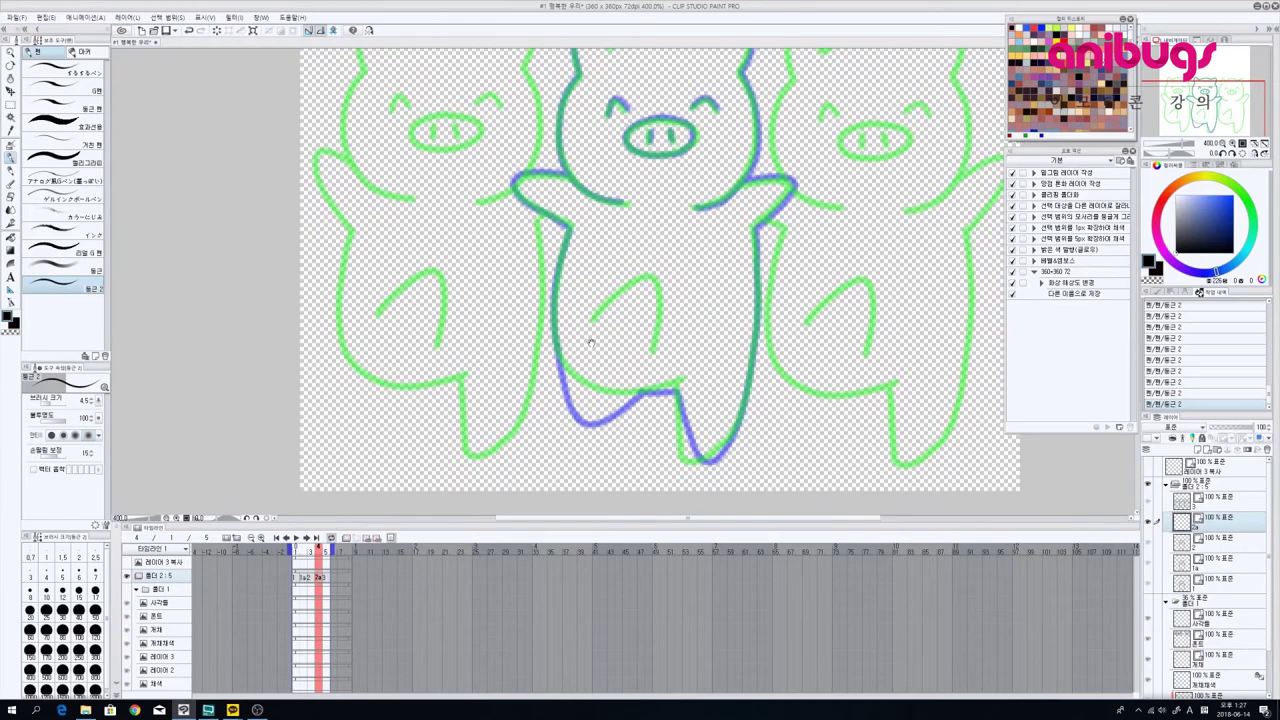
pyautogui.hotkey('ctrl', 'z')
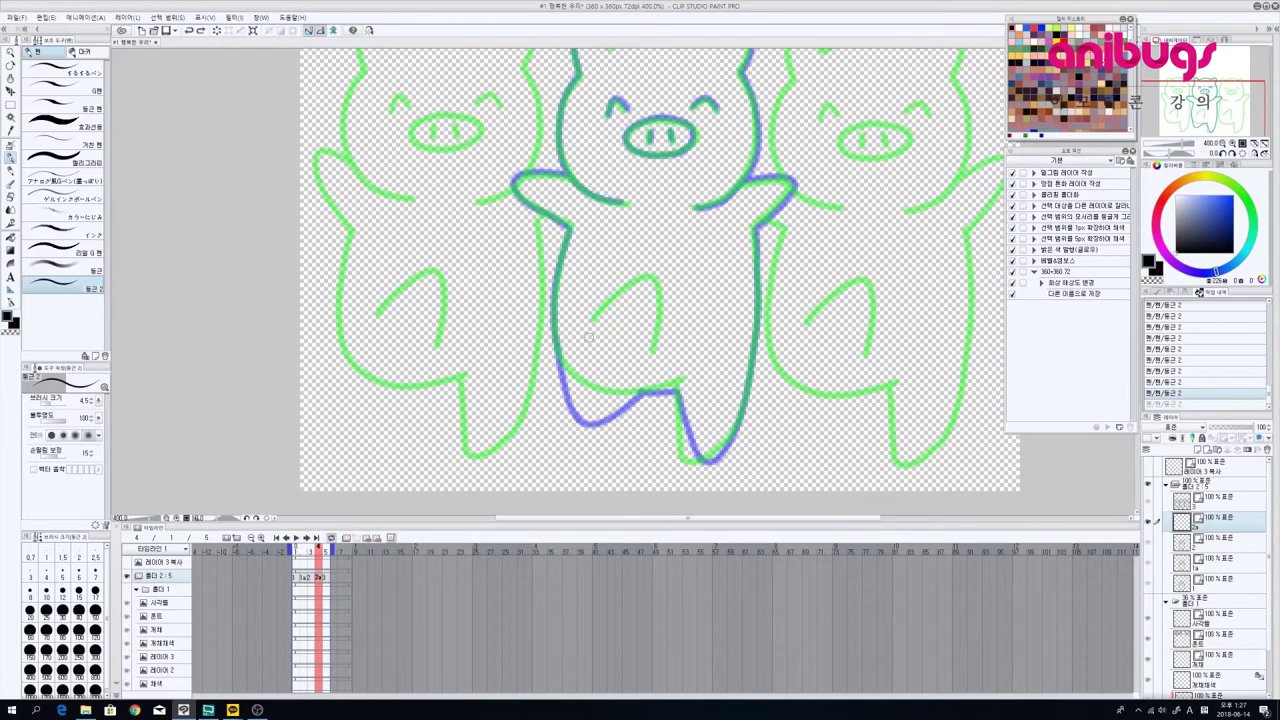
pyautogui.moveTo(582, 332); pyautogui.dragTo(630, 300)
pyautogui.hotkey('ctrl', 'z')
pyautogui.moveTo(581, 335)
pyautogui.mouseDown()
pyautogui.moveTo(617, 313)
pyautogui.moveTo(639, 315)
pyautogui.moveTo(648, 366)
pyautogui.mouseUp()
pyautogui.hotkey('ctrl', 'z')
pyautogui.moveTo(585, 336)
pyautogui.mouseDown()
pyautogui.moveTo(637, 305)
pyautogui.moveTo(646, 366)
pyautogui.mouseUp()
# Step: Ink the left side of the pig's body, the belly curve and the standing leg on cel 2a, redrawing unsatisfactory strokes
pyautogui.moveTo(627, 376)
pyautogui.mouseDown()
pyautogui.moveTo(611, 368)
pyautogui.moveTo(597, 392)
pyautogui.moveTo(570, 361)
pyautogui.mouseUp()
pyautogui.moveTo(546, 244)
pyautogui.mouseDown()
pyautogui.moveTo(525, 354)
pyautogui.moveTo(540, 399)
pyautogui.moveTo(566, 418)
pyautogui.mouseUp()
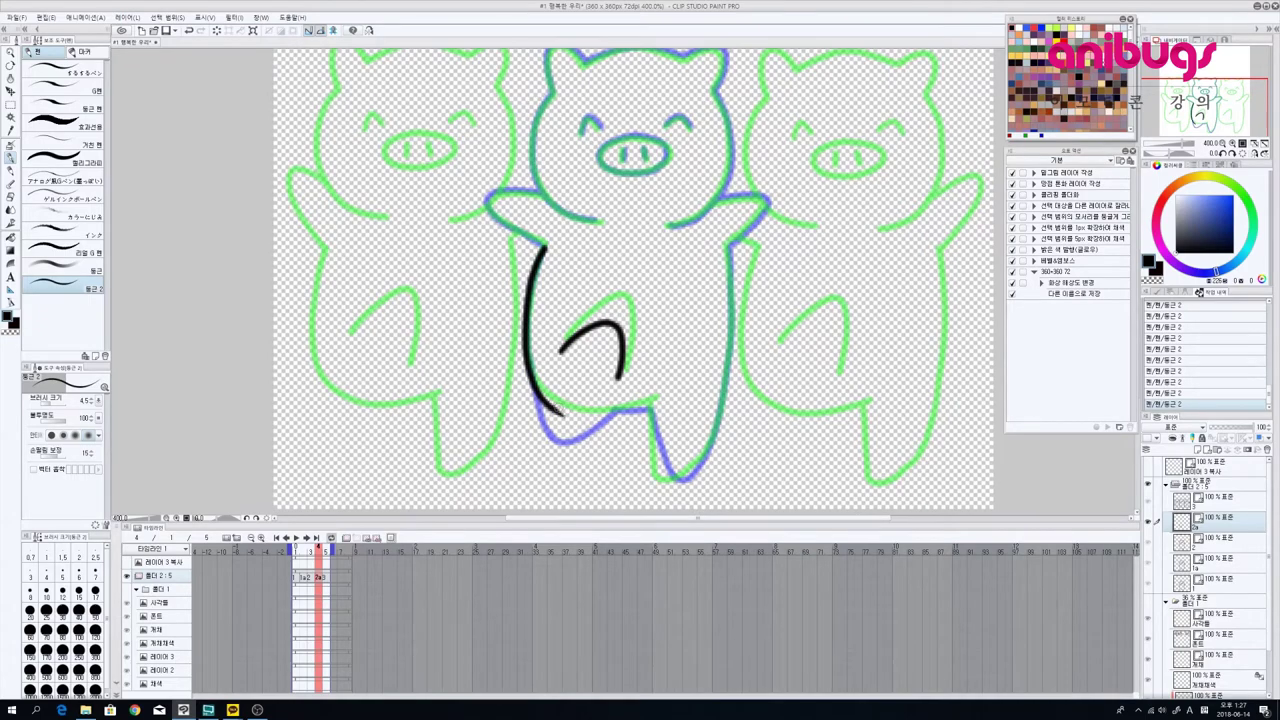
pyautogui.hotkey('ctrl', 'z')
pyautogui.moveTo(546, 244)
pyautogui.mouseDown()
pyautogui.moveTo(526, 372)
pyautogui.moveTo(548, 408)
pyautogui.moveTo(628, 422)
pyautogui.moveTo(654, 408)
pyautogui.mouseUp()
pyautogui.hotkey('ctrl', 'z')
pyautogui.hotkey('ctrl', 'z')
pyautogui.hotkey('ctrl', 'z')
pyautogui.moveTo(540, 398)
pyautogui.mouseDown()
pyautogui.moveTo(598, 422)
pyautogui.moveTo(652, 410)
pyautogui.moveTo(629, 357)
pyautogui.mouseUp()
pyautogui.hotkey('ctrl', 'z')
pyautogui.moveTo(637, 384)
pyautogui.mouseDown()
pyautogui.moveTo(629, 371)
pyautogui.moveTo(618, 402)
pyautogui.moveTo(637, 421)
pyautogui.mouseUp()
pyautogui.moveTo(631, 358); pyautogui.dragTo(657, 436)
# Step: Ink the pig's snout with nostrils and both eyes on cel 2a, redrawing until the shapes are clean
pyautogui.moveTo(579, 282); pyautogui.dragTo(654, 412)
pyautogui.moveTo(716, 288)
pyautogui.mouseDown()
pyautogui.moveTo(672, 292)
pyautogui.moveTo(664, 318)
pyautogui.moveTo(716, 324)
pyautogui.moveTo(734, 302)
pyautogui.mouseUp()
pyautogui.hotkey('ctrl', 'z')
pyautogui.moveTo(690, 297); pyautogui.dragTo(688, 312)
pyautogui.hotkey('ctrl', 'z')
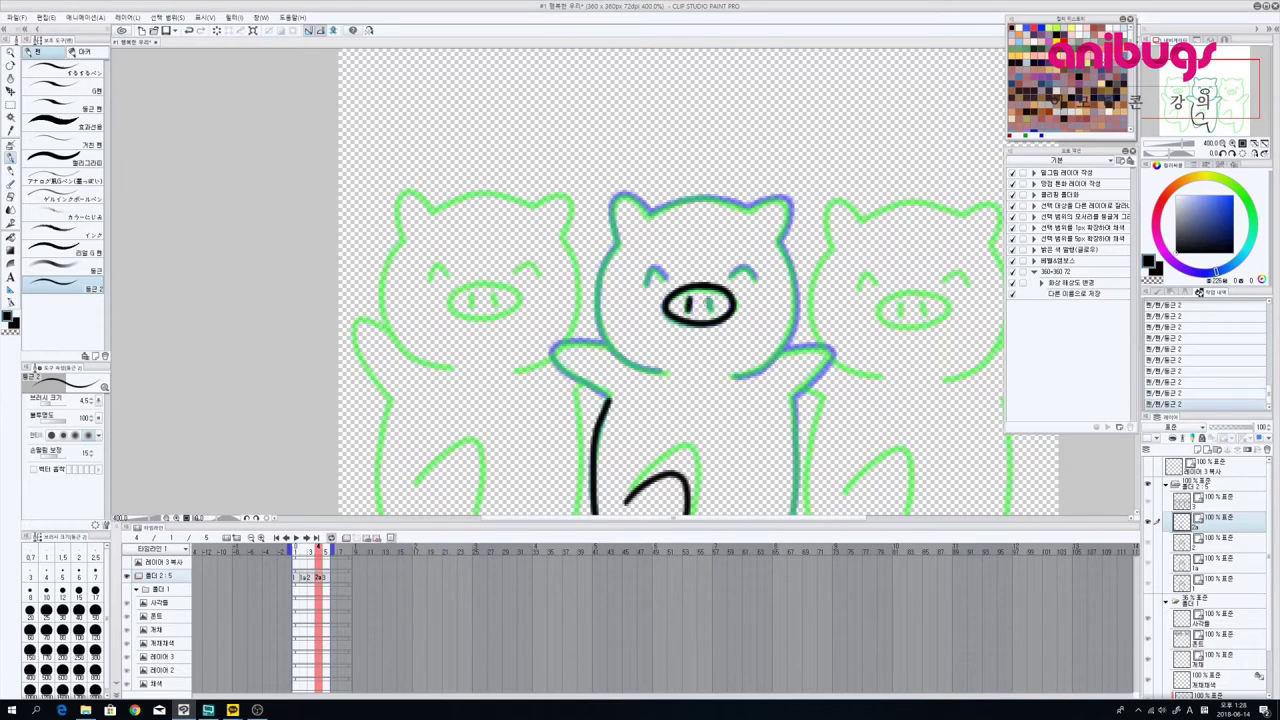
pyautogui.moveTo(655, 267); pyautogui.dragTo(665, 279)
pyautogui.moveTo(751, 275)
pyautogui.mouseDown()
pyautogui.moveTo(709, 282)
pyautogui.moveTo(740, 294)
pyautogui.mouseUp()
# Step: Ink the left side of the pig's face down to the chin and the left arm on cel 2a
pyautogui.moveTo(610, 263)
pyautogui.mouseDown()
pyautogui.moveTo(588, 287)
pyautogui.moveTo(585, 349)
pyautogui.moveTo(596, 376)
pyautogui.moveTo(662, 396)
pyautogui.mouseUp()
pyautogui.moveTo(616, 342); pyautogui.dragTo(674, 319)
pyautogui.hotkey('ctrl', 'z')
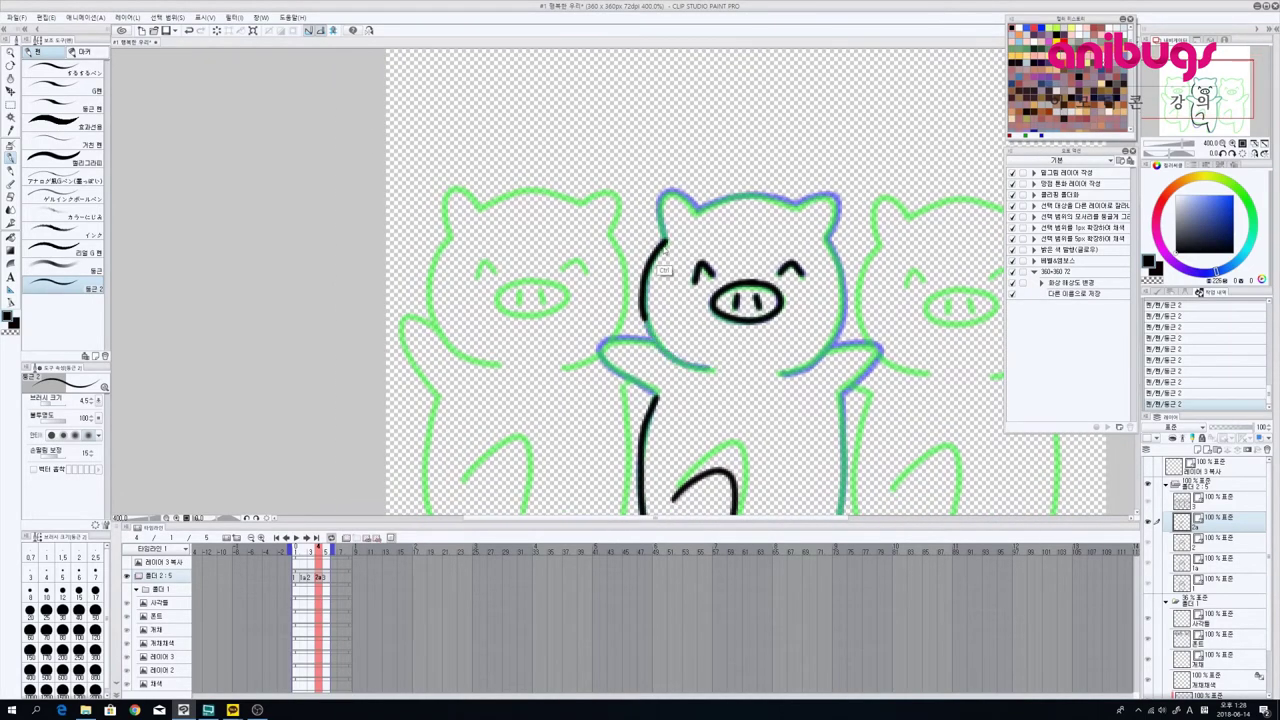
pyautogui.hotkey('ctrl', 'z')
pyautogui.moveTo(652, 258)
pyautogui.mouseDown()
pyautogui.moveTo(650, 336)
pyautogui.moveTo(722, 369)
pyautogui.mouseUp()
pyautogui.moveTo(722, 369); pyautogui.dragTo(757, 352)
pyautogui.moveTo(690, 325)
pyautogui.mouseDown()
pyautogui.moveTo(652, 320)
pyautogui.moveTo(634, 344)
pyautogui.moveTo(696, 378)
pyautogui.moveTo(586, 332)
pyautogui.moveTo(548, 384)
pyautogui.mouseUp()
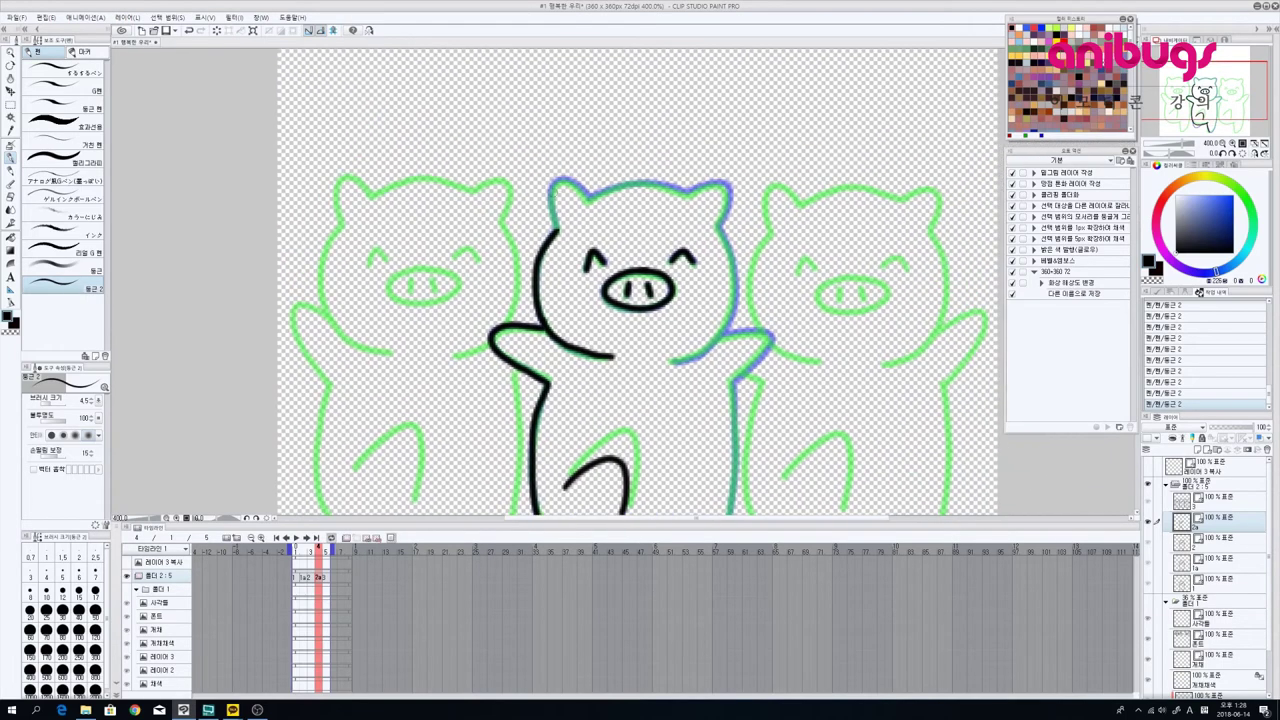
# Step: Ink the ears, the top of the head, and the right side of the face, arm and body on cel 2a
pyautogui.moveTo(563, 180); pyautogui.dragTo(552, 232)
pyautogui.moveTo(558, 180)
pyautogui.mouseDown()
pyautogui.moveTo(592, 202)
pyautogui.moveTo(620, 184)
pyautogui.moveTo(731, 197)
pyautogui.moveTo(720, 226)
pyautogui.moveTo(705, 197)
pyautogui.moveTo(718, 236)
pyautogui.moveTo(700, 308)
pyautogui.moveTo(664, 322)
pyautogui.moveTo(670, 276)
pyautogui.mouseUp()
pyautogui.moveTo(698, 232)
pyautogui.mouseDown()
pyautogui.moveTo(742, 244)
pyautogui.moveTo(703, 290)
pyautogui.mouseUp()
pyautogui.moveTo(703, 287)
pyautogui.mouseDown()
pyautogui.moveTo(710, 215)
pyautogui.moveTo(704, 350)
pyautogui.moveTo(673, 425)
pyautogui.mouseUp()
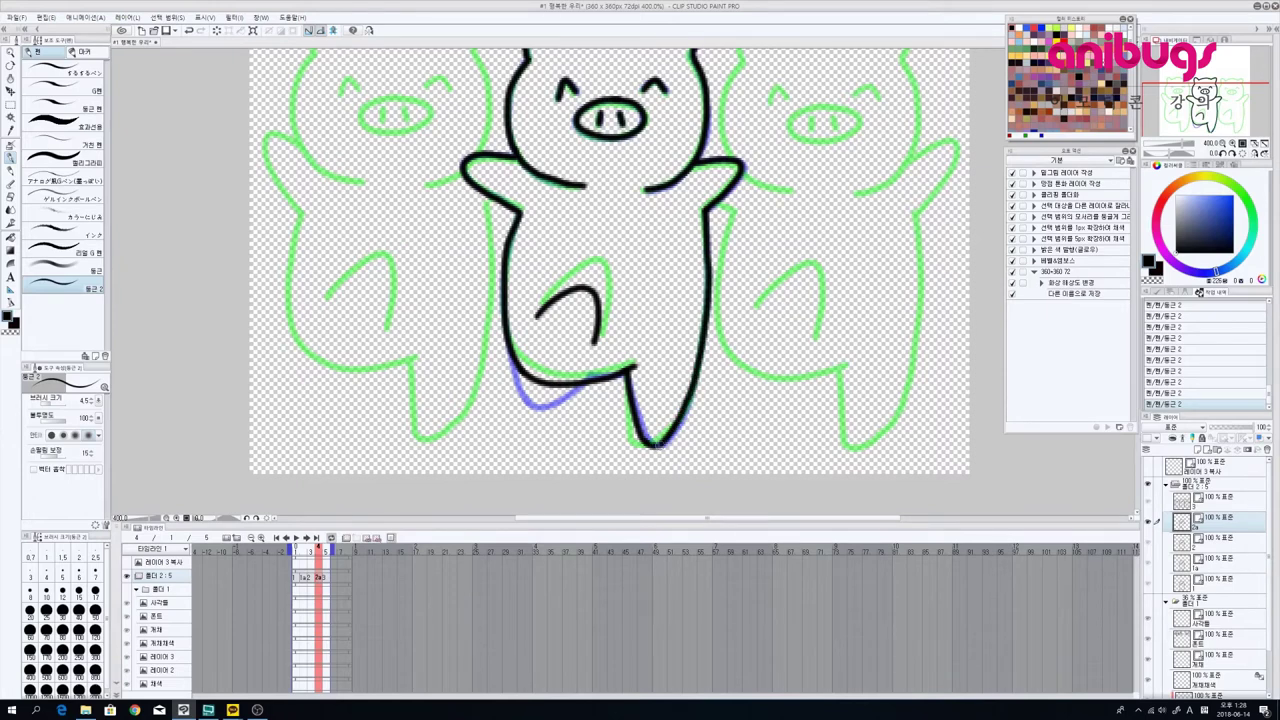
pyautogui.scroll(-2, 675, 456)
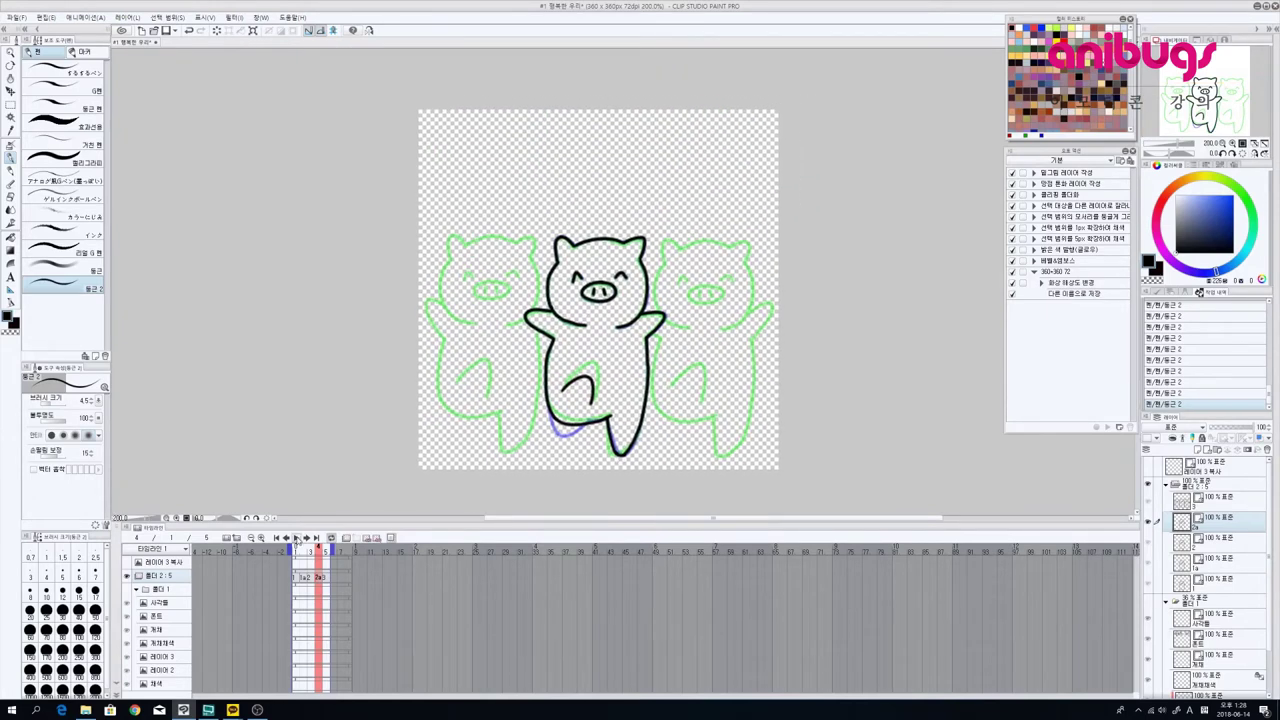
# Step: Play back the five-frame pig animation, stop it and compare the first frame with the last frames
pyautogui.click(297, 540)
pyautogui.moveTo(704, 447); pyautogui.dragTo(717, 466)
pyautogui.scroll(-1, 708, 458)
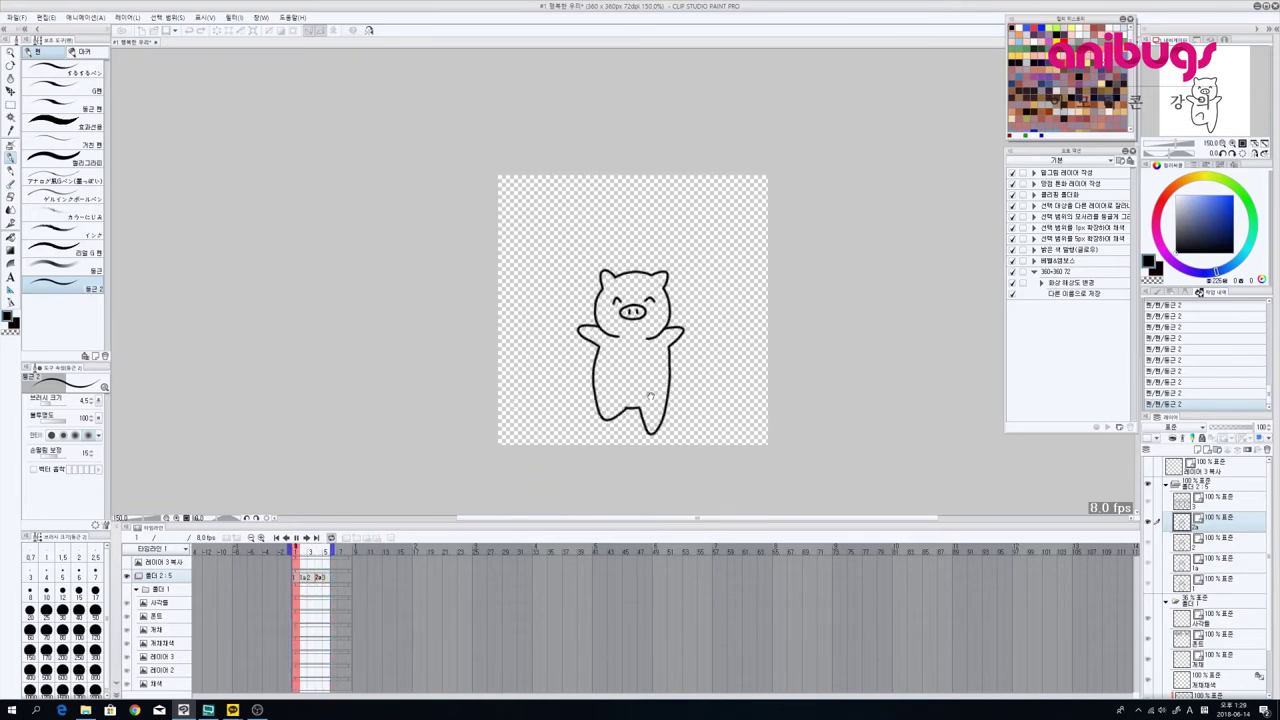
pyautogui.scroll(1, 700, 481)
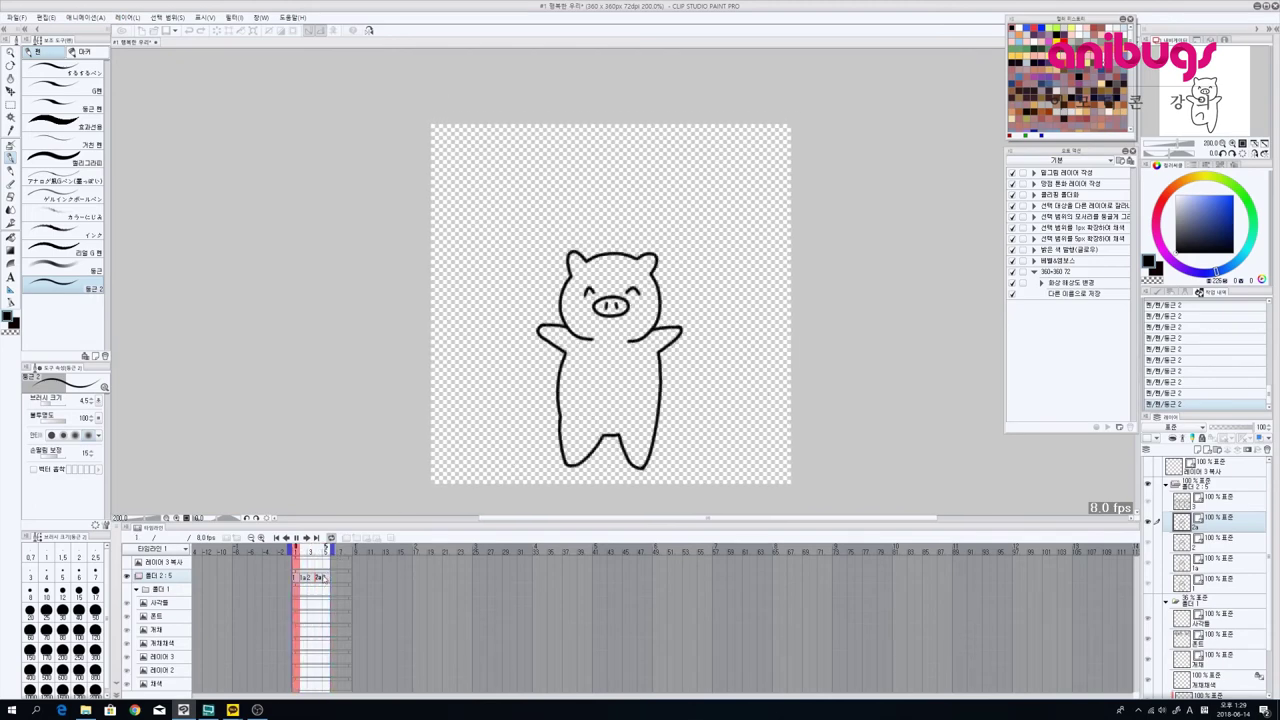
pyautogui.click(296, 538)
pyautogui.click(296, 577)
pyautogui.click(323, 580)
pyautogui.click(296, 578)
pyautogui.click(324, 580)
pyautogui.click(296, 578)
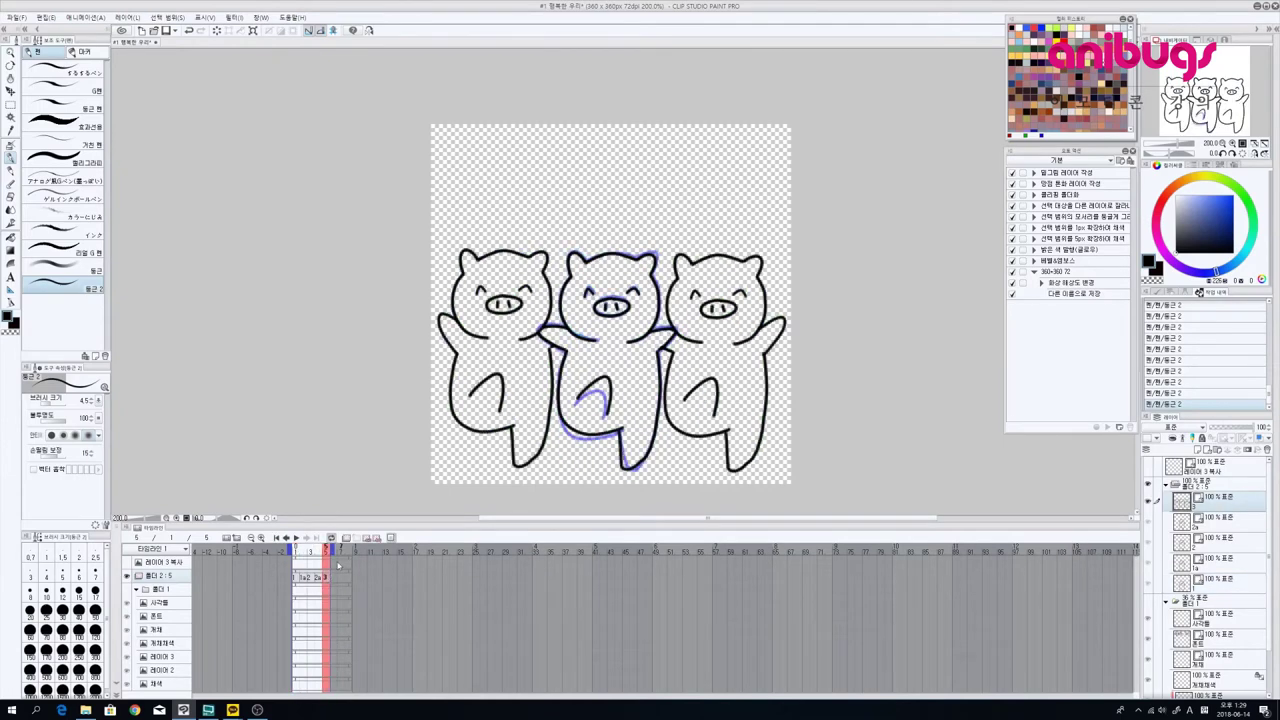
# Step: Extend the timeline to end at frame 7, assigning cel 2a to frame 6 and cel 2 to frame 7
pyautogui.click(353, 552)
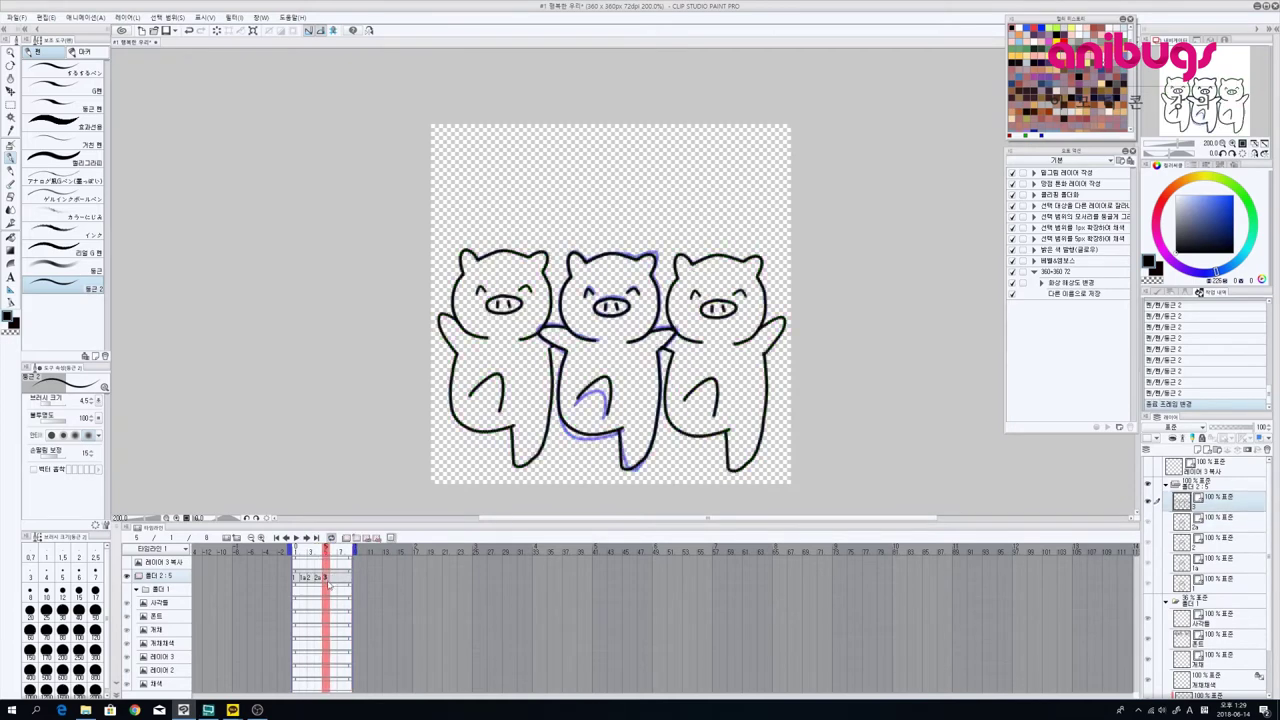
pyautogui.click(333, 580)
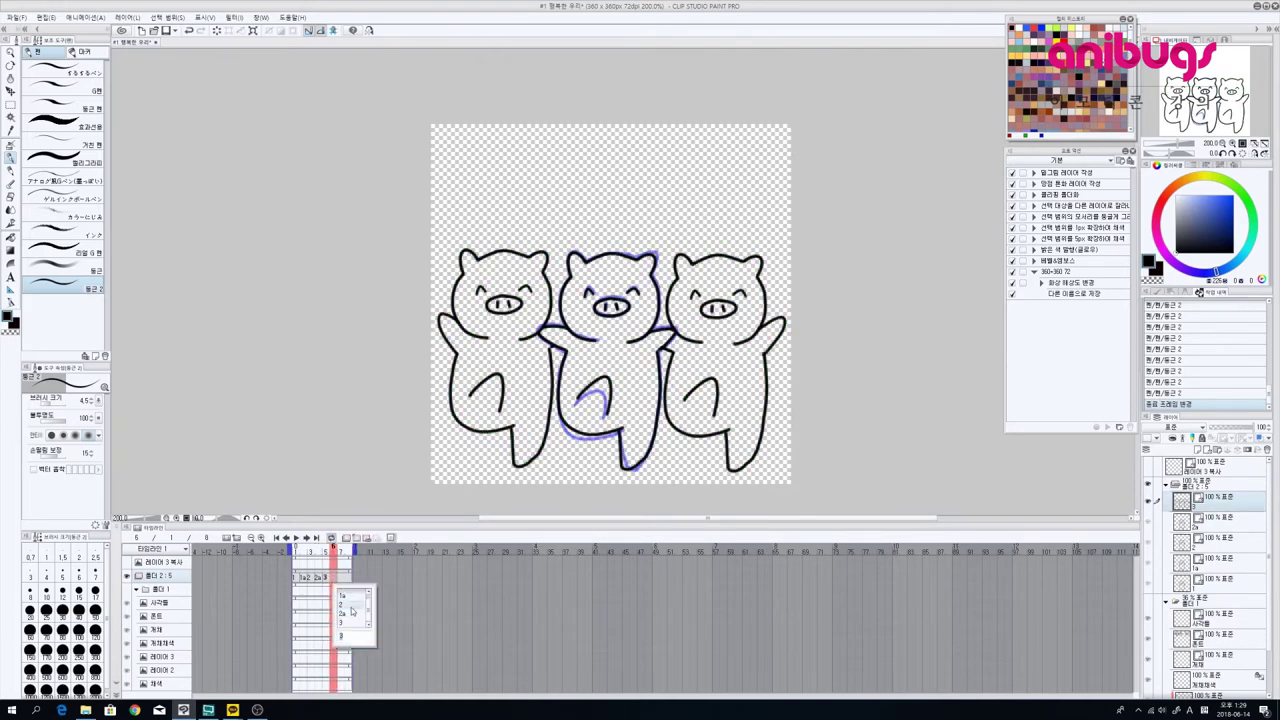
pyautogui.click(349, 617)
pyautogui.click(340, 581)
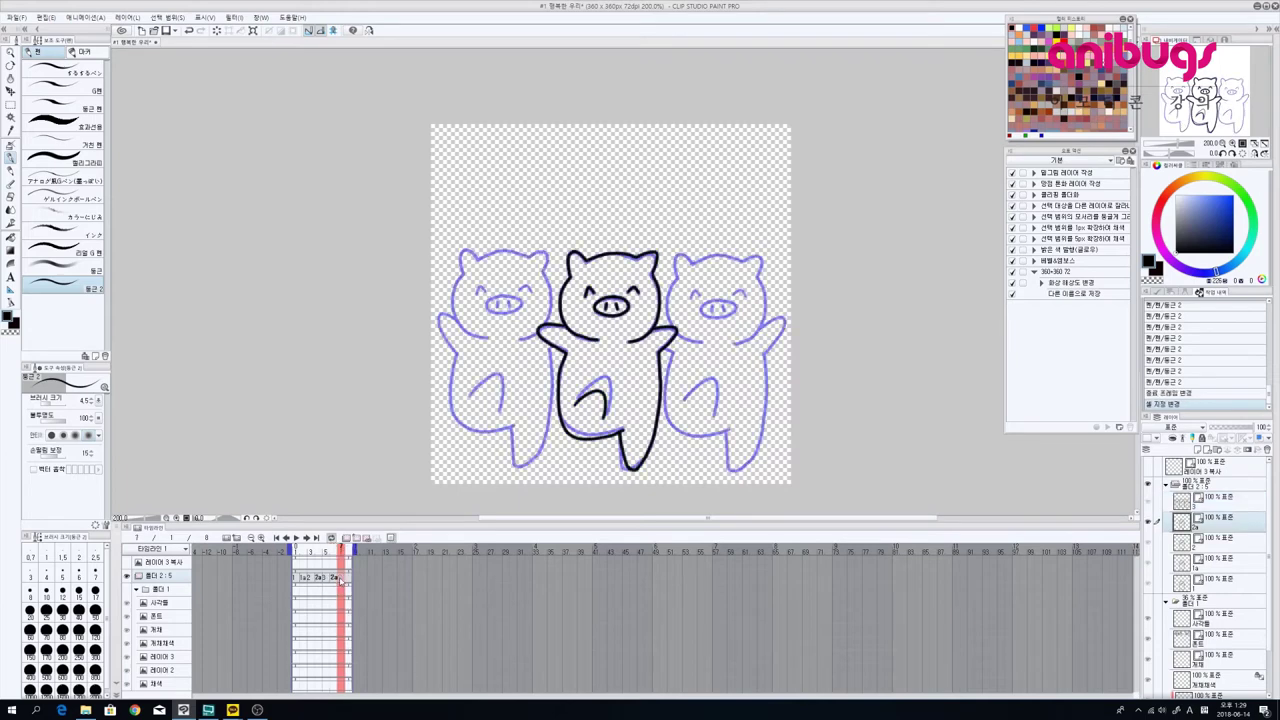
pyautogui.rightClick(340, 581)
pyautogui.click(359, 607)
pyautogui.moveTo(344, 552); pyautogui.dragTo(347, 553)
# Step: Play back the extended seven-frame animation to check the movement, and stop it
pyautogui.click(296, 538)
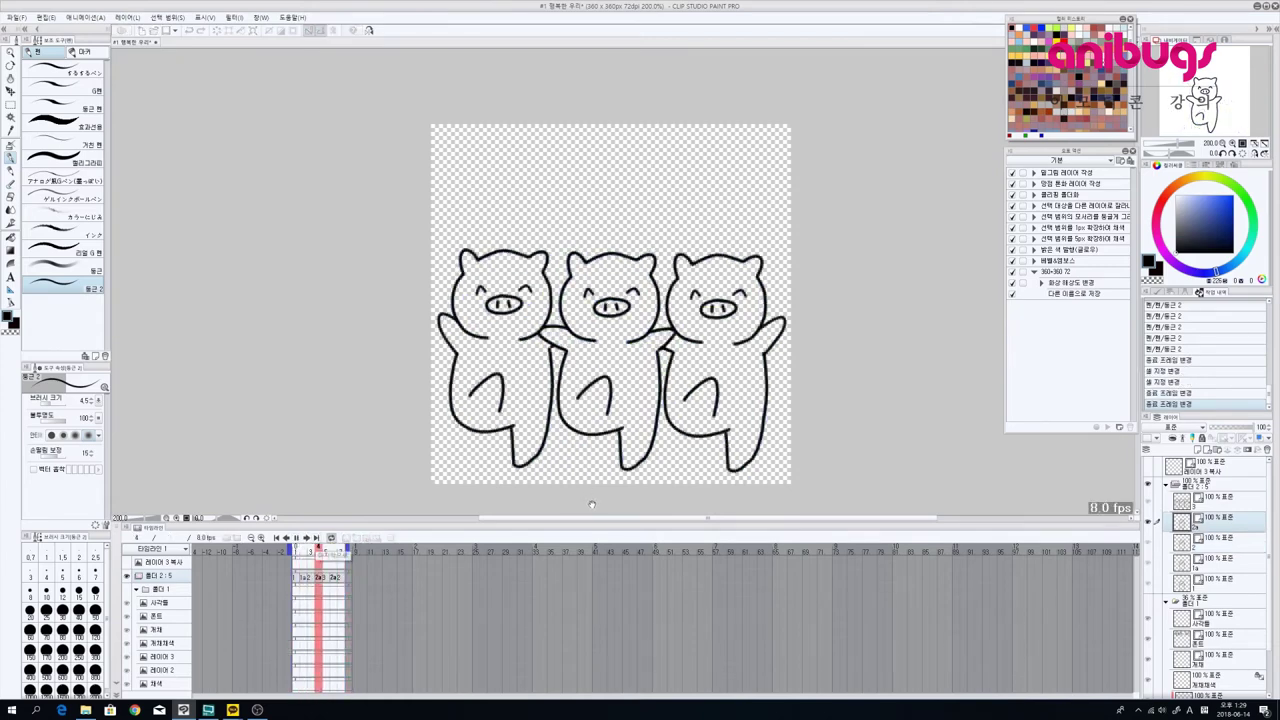
pyautogui.scroll(-1, 633, 463)
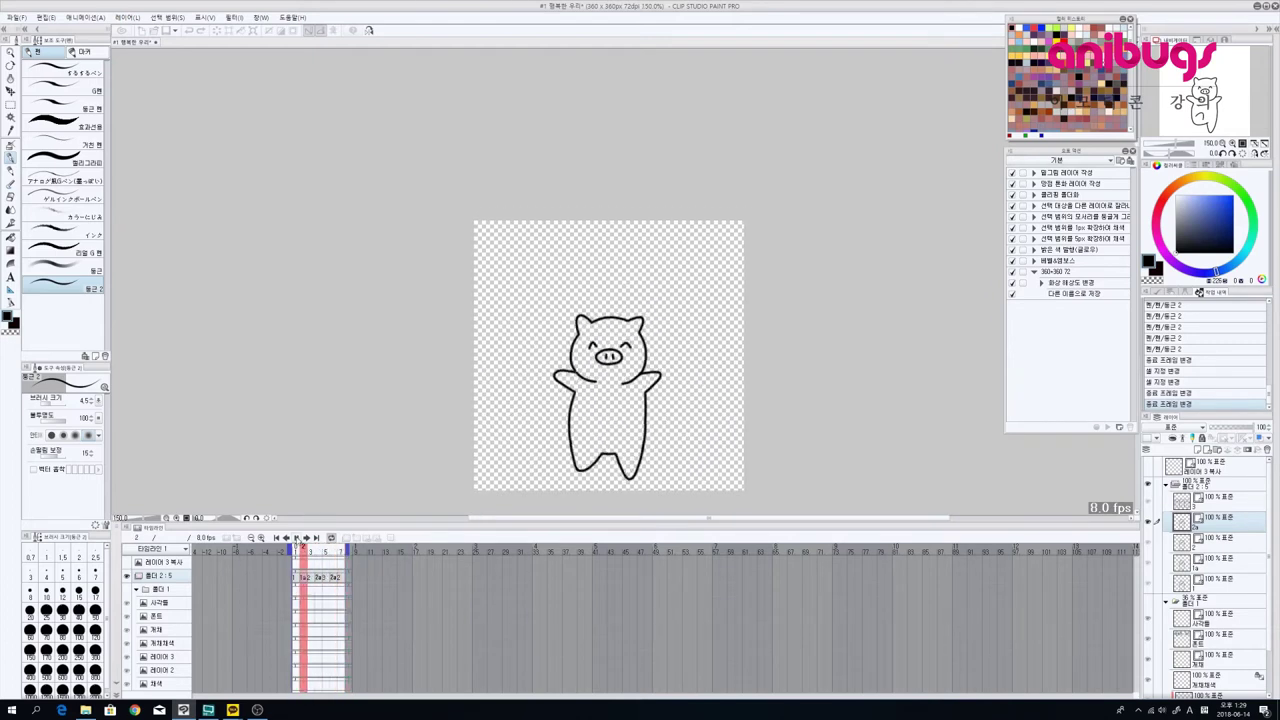
pyautogui.click(305, 537)
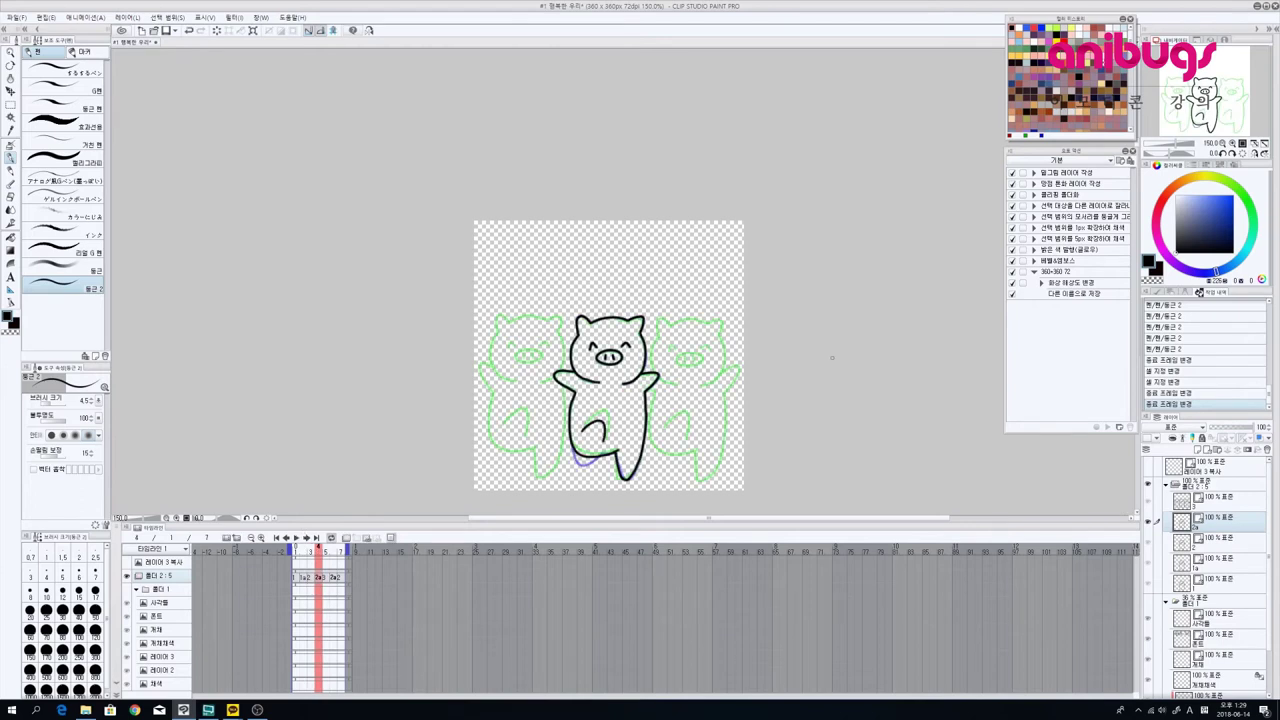
# Step: Set the timeline's frame rate to 16 fps and play back the animation at that speed
pyautogui.click(128, 532)
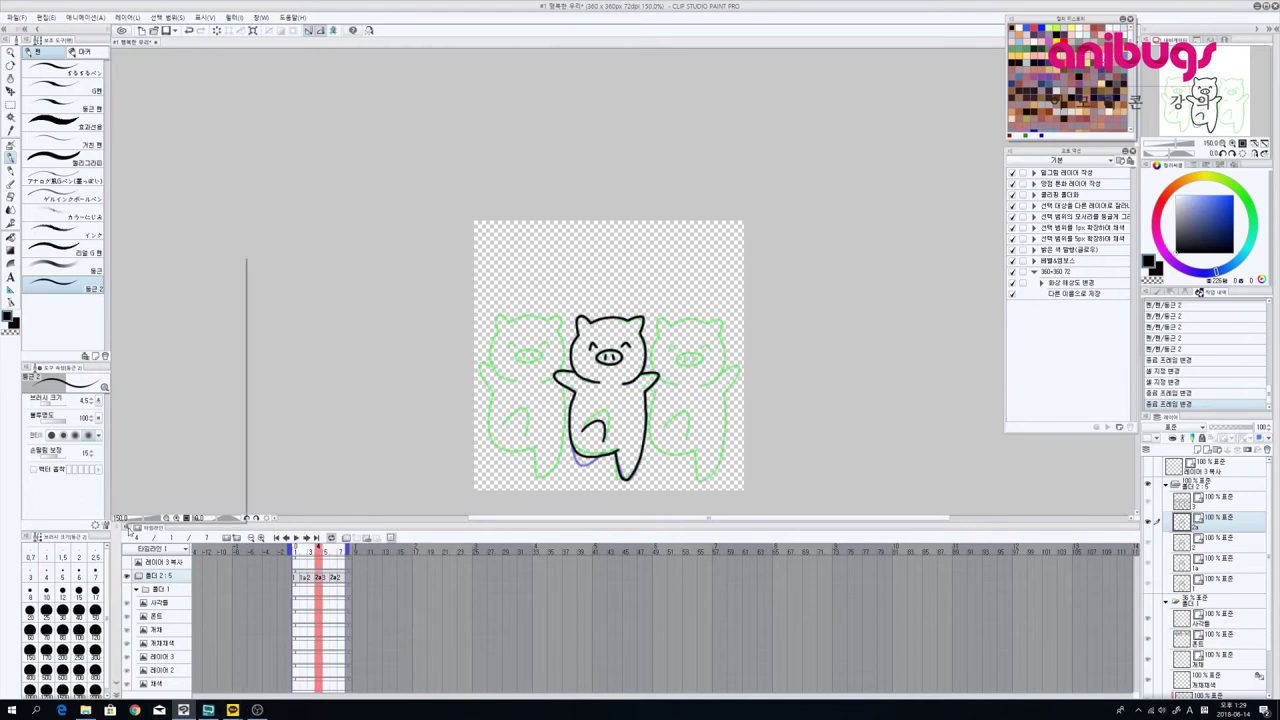
pyautogui.moveTo(215, 445)
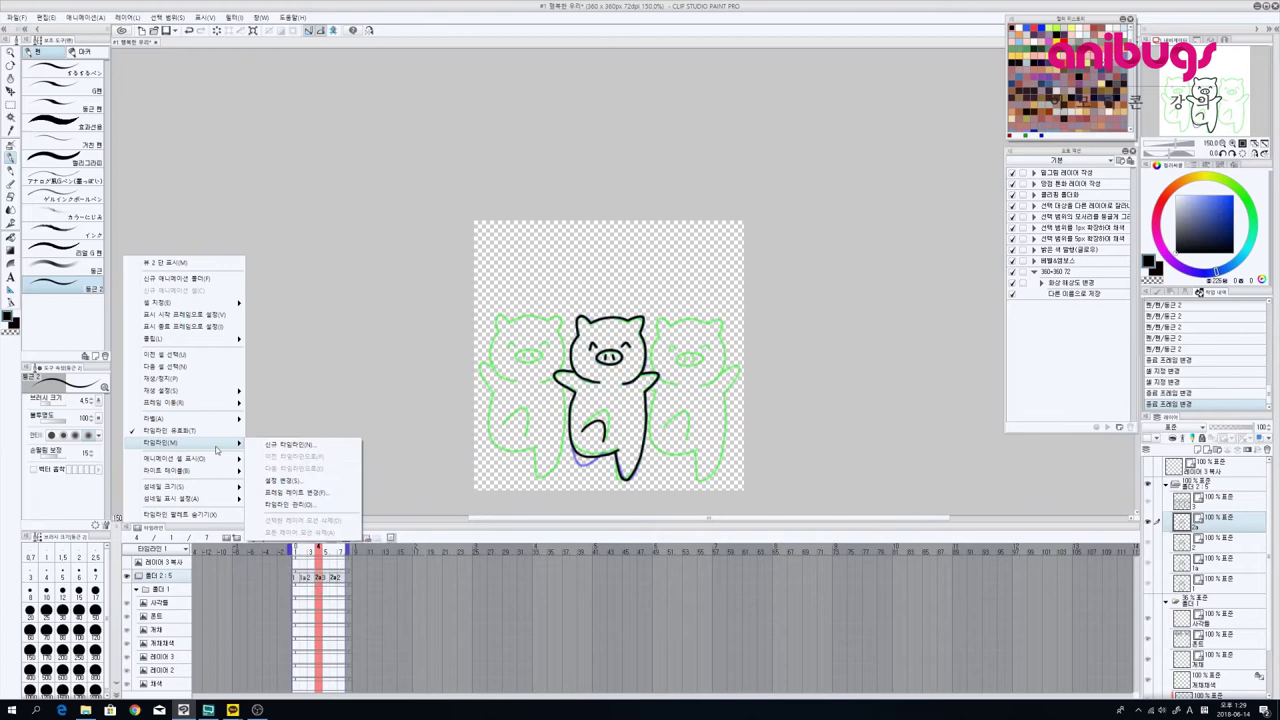
pyautogui.click(298, 492)
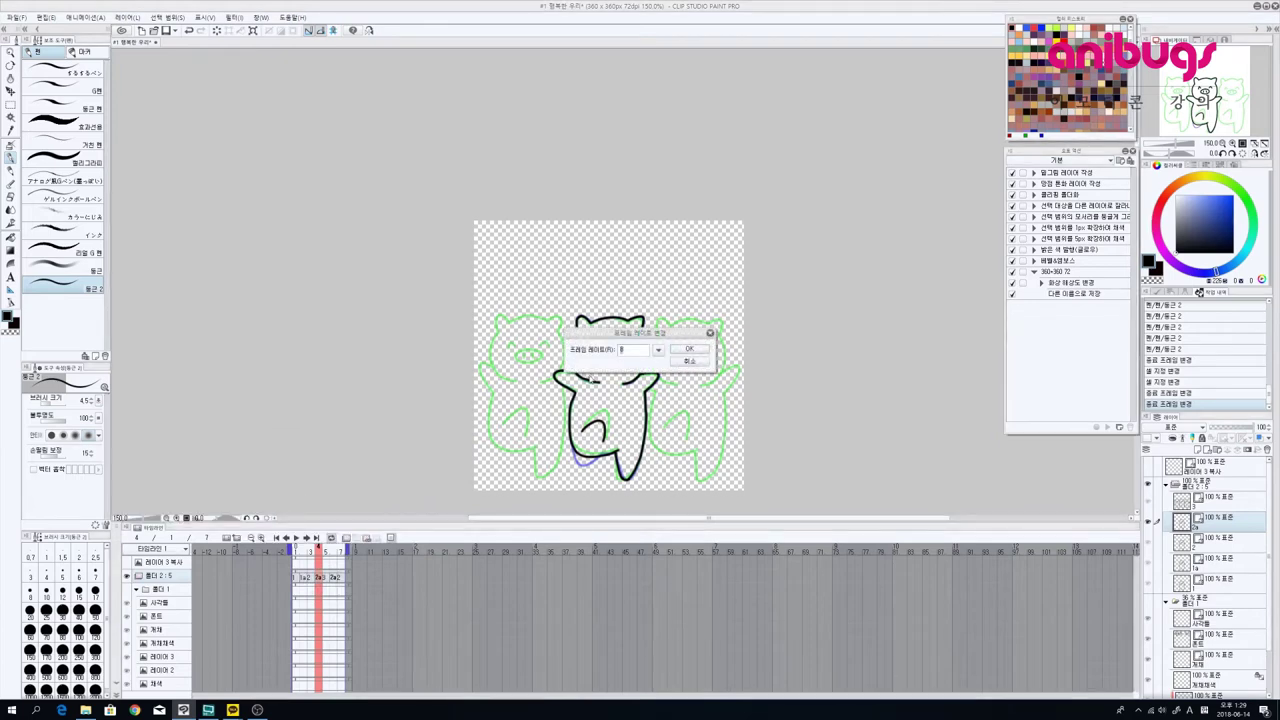
pyautogui.click(690, 349)
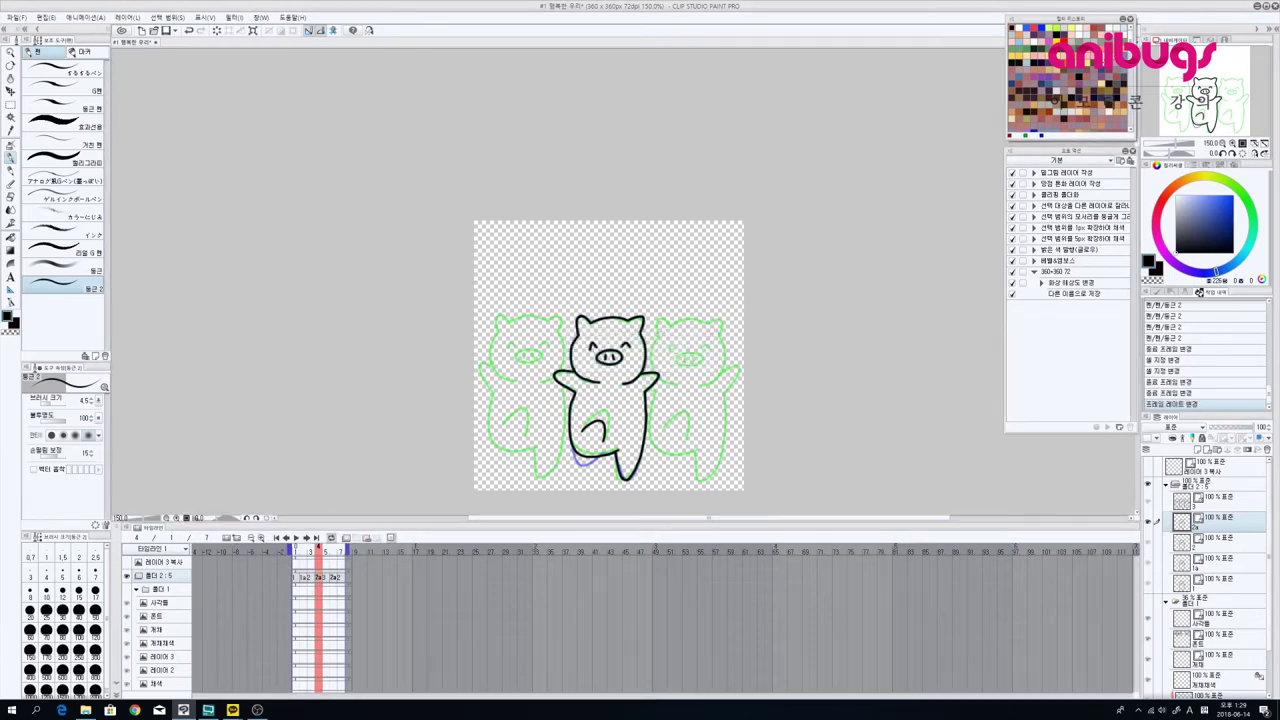
pyautogui.click(297, 538)
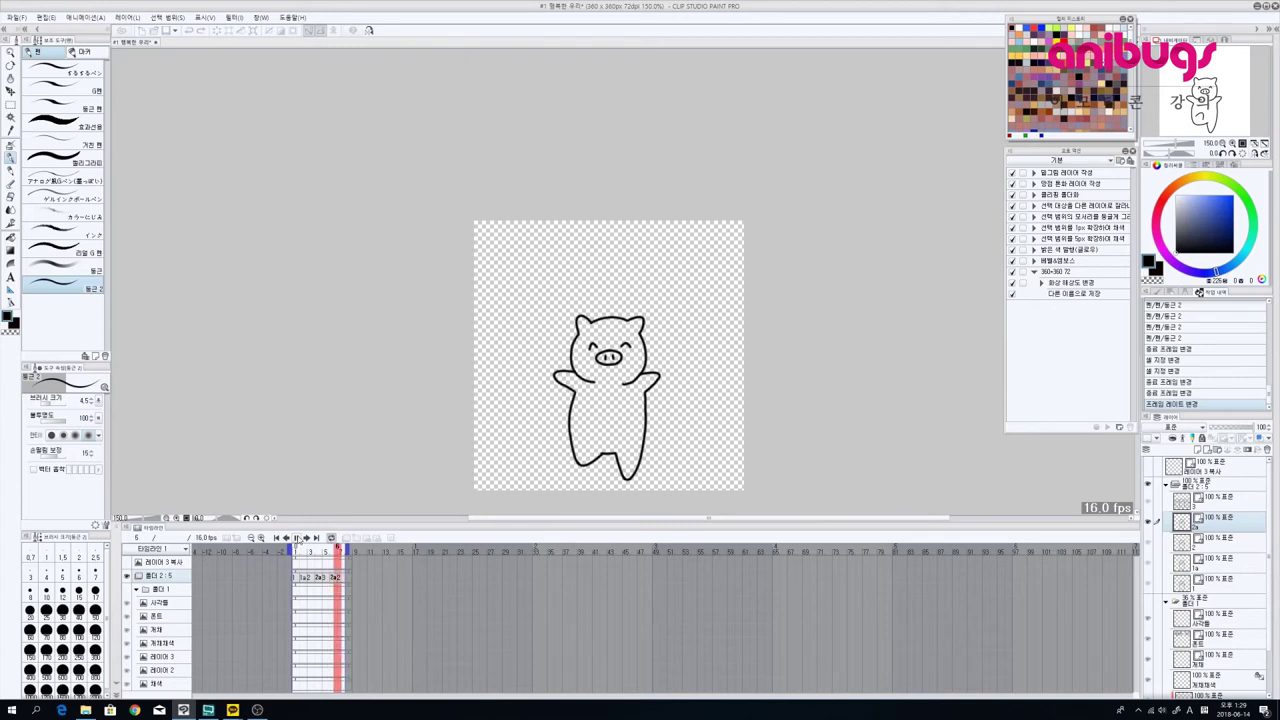
pyautogui.click(297, 538)
# Step: Collapse animation folder 폴더 2, duplicate it and move the copy sideways to form the right pig
pyautogui.scroll(2, 665, 391)
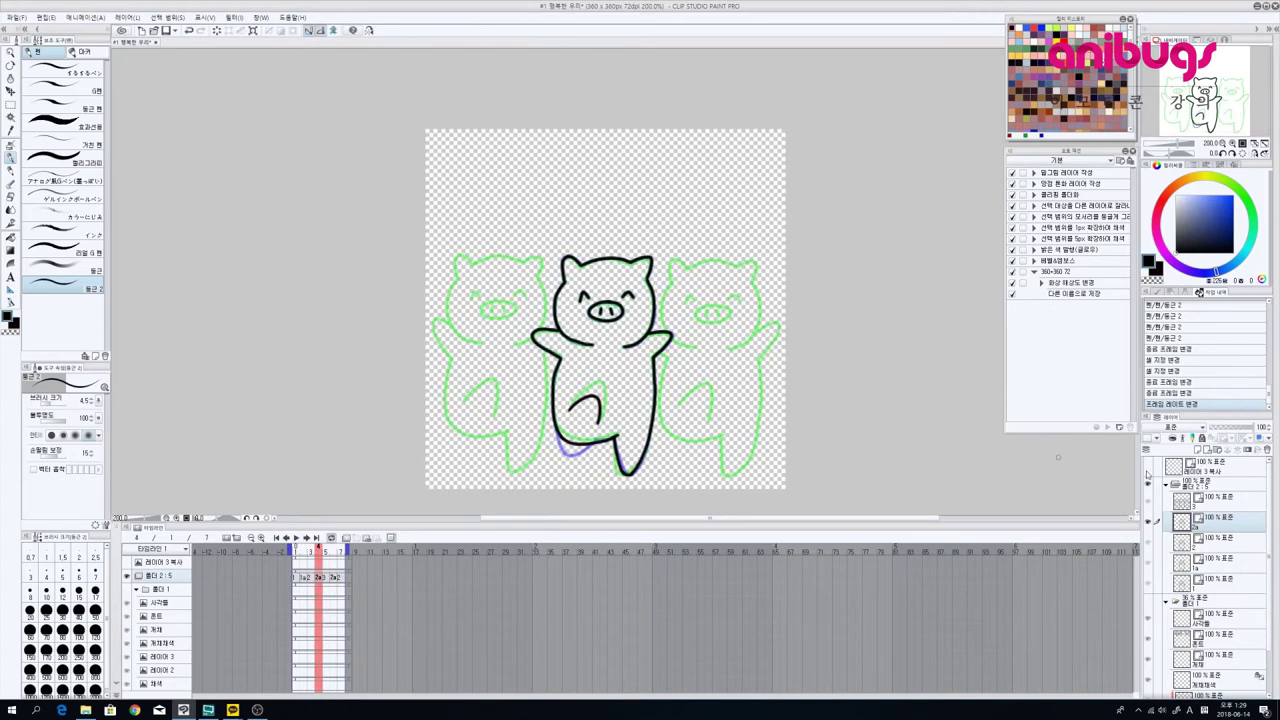
pyautogui.click(1165, 486)
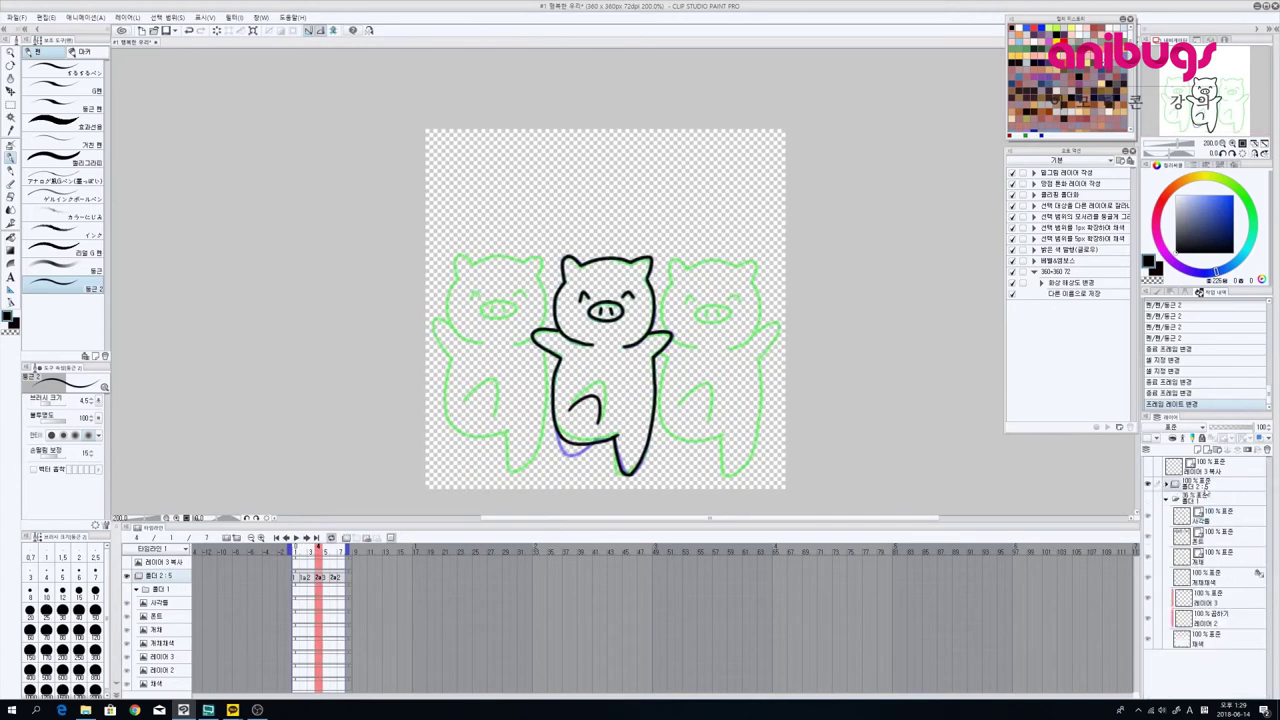
pyautogui.click(1207, 489)
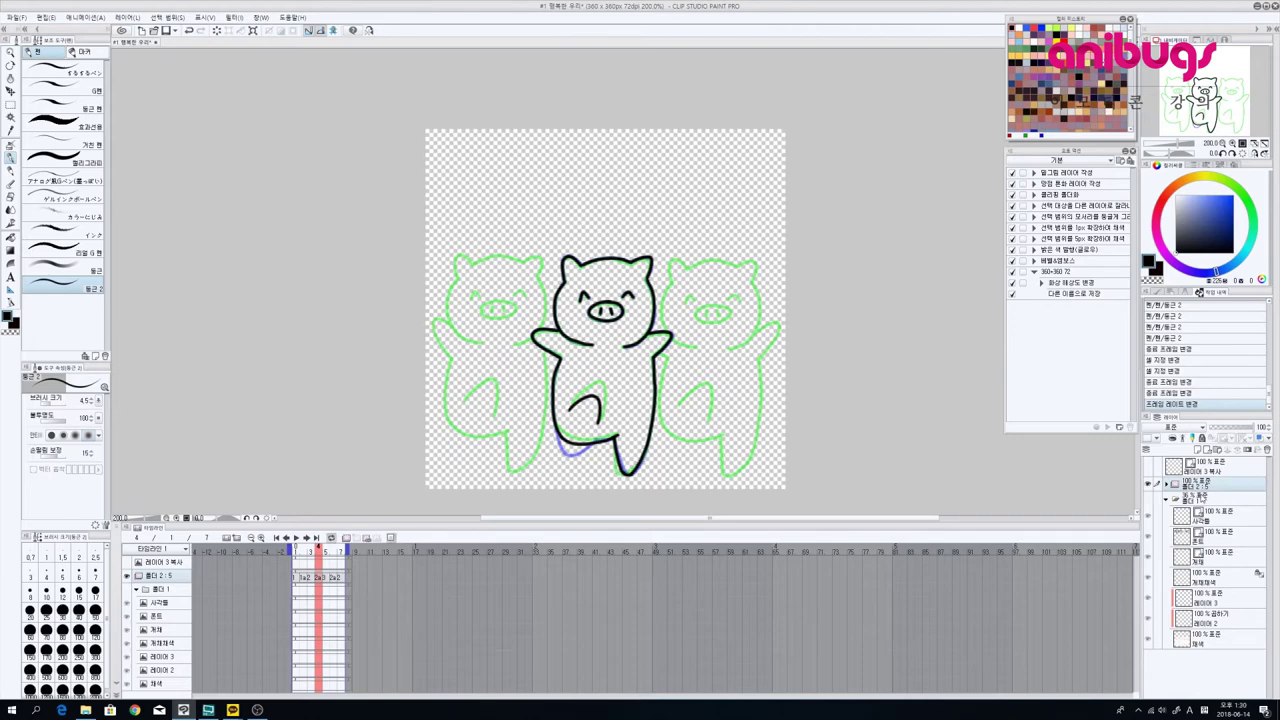
pyautogui.hotkey('ctrl', 'v')
pyautogui.hotkey('ctrl', 't')
pyautogui.moveTo(616, 385); pyautogui.dragTo(728, 398)
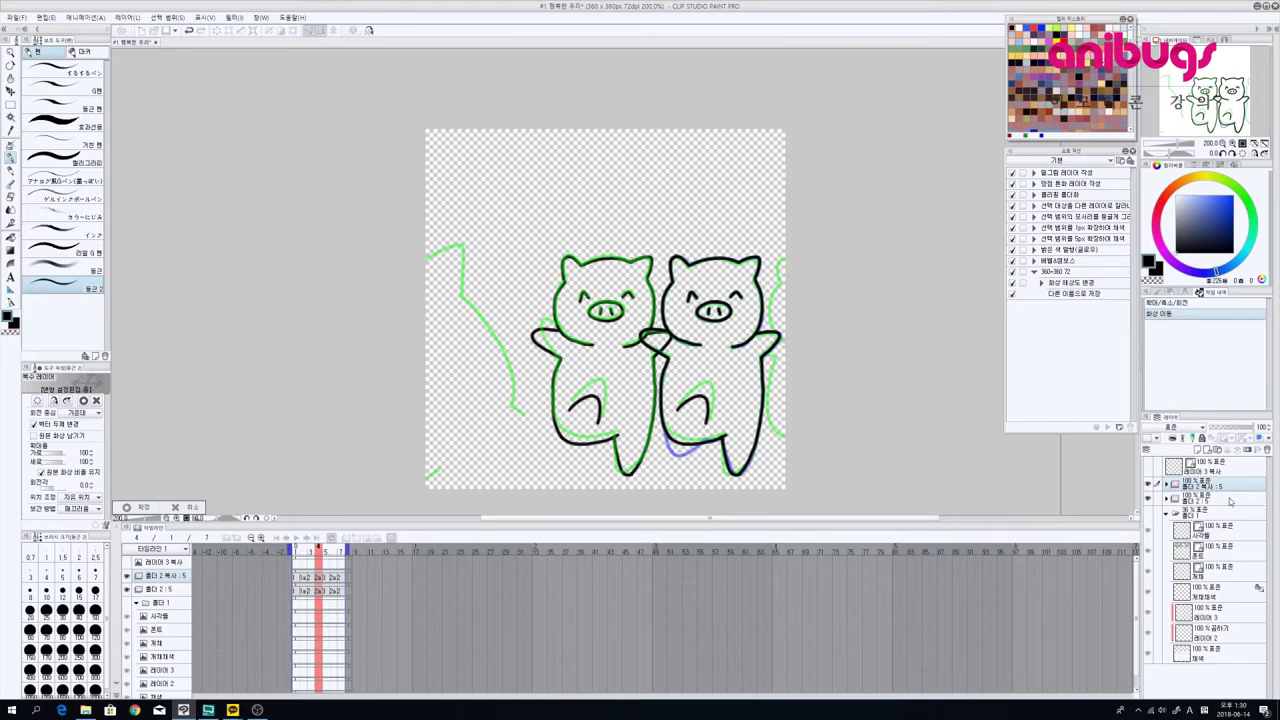
pyautogui.click(1227, 489)
pyautogui.press('Return')
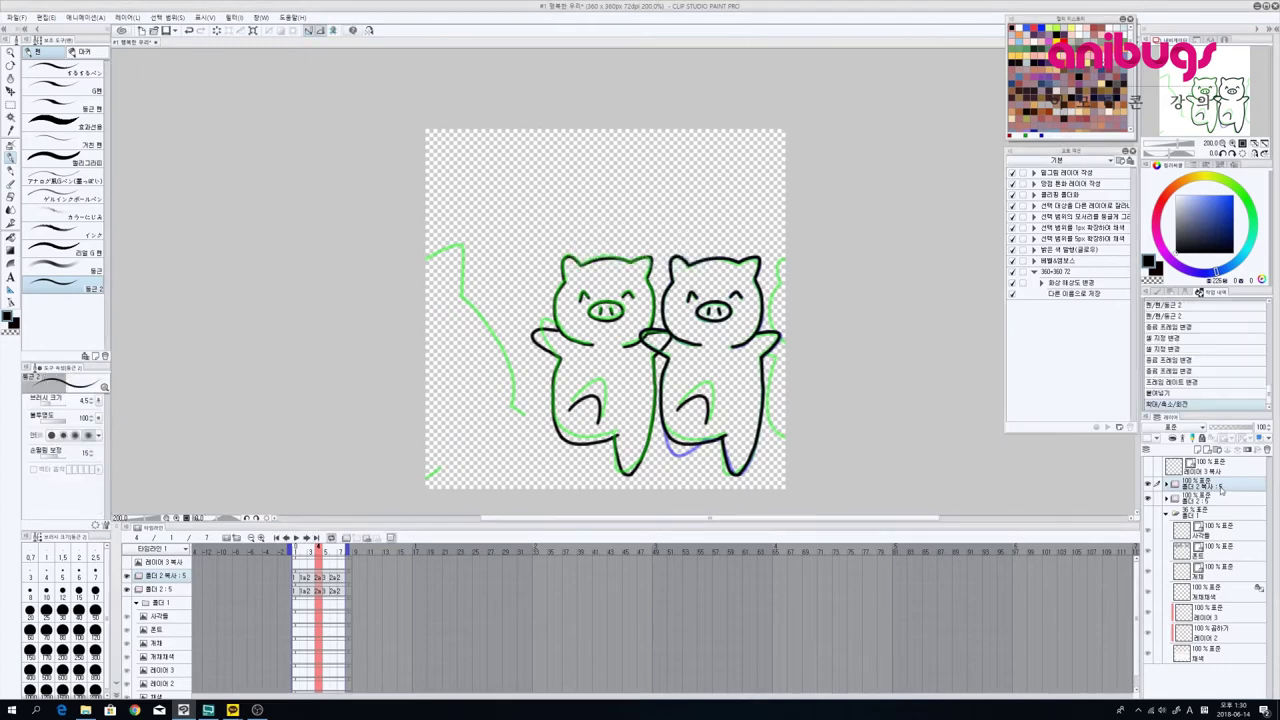
# Step: Duplicate the copied pig folder again and move the new copy across to form the left pig
pyautogui.hotkey('ctrl', 'v')
pyautogui.hotkey('ctrl', 't')
pyautogui.moveTo(728, 377); pyautogui.dragTo(513, 370)
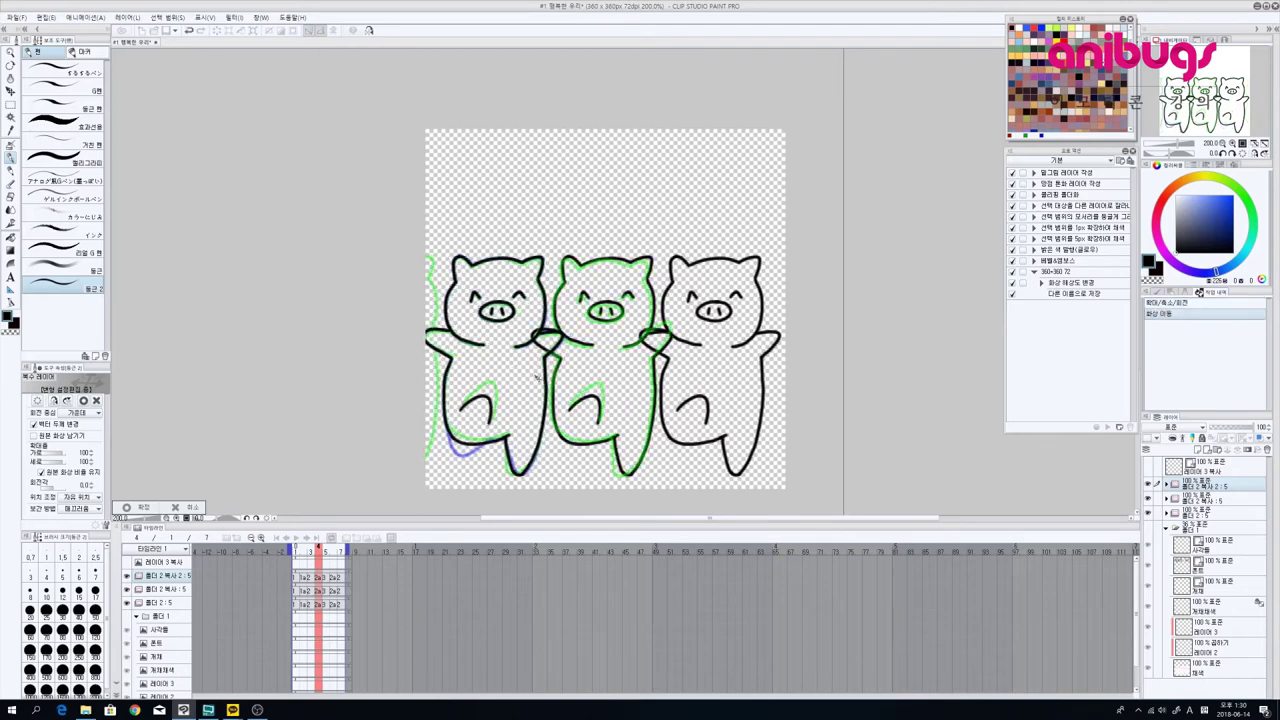
pyautogui.press('Return')
# Step: Select all three pig animation folders and nudge them slightly to the right to center the row on the canvas
pyautogui.keyDown('shift'); pyautogui.click(1226, 516); pyautogui.keyUp('shift')
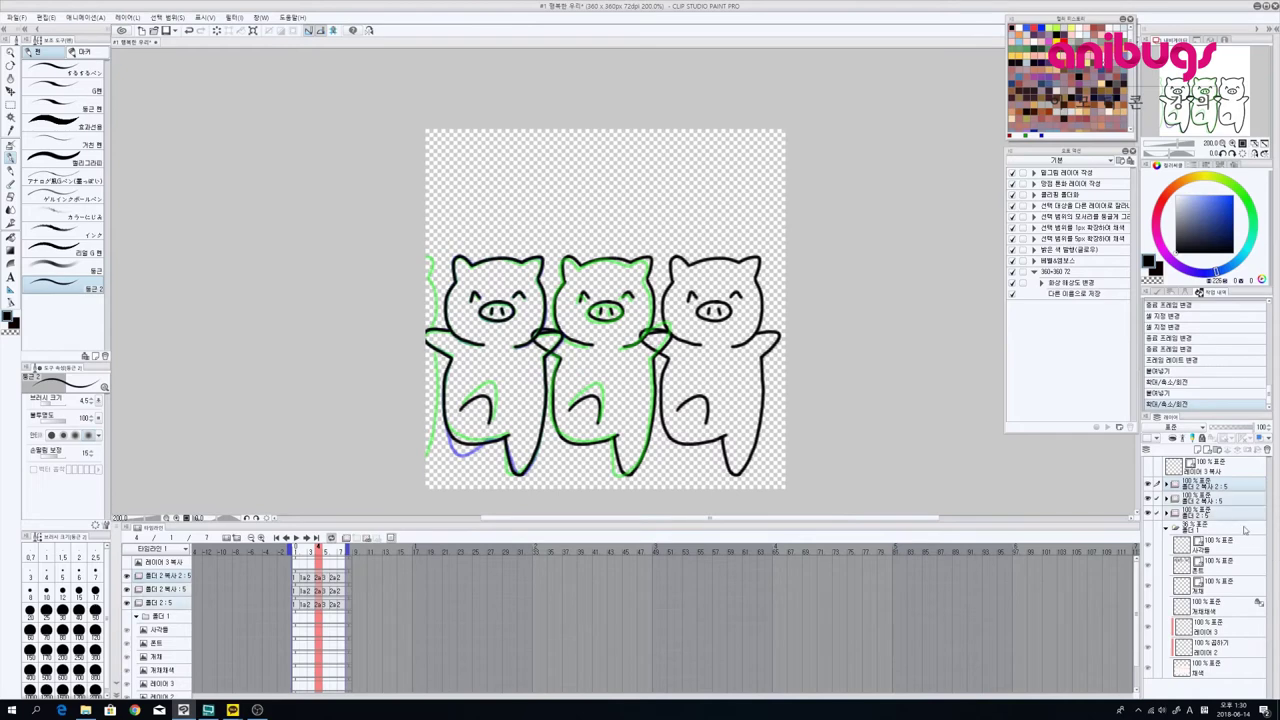
pyautogui.hotkey('ctrl', 't')
pyautogui.press('Right')
pyautogui.press('Right')
pyautogui.press('Right')
pyautogui.press('Right')
pyautogui.press('Right')
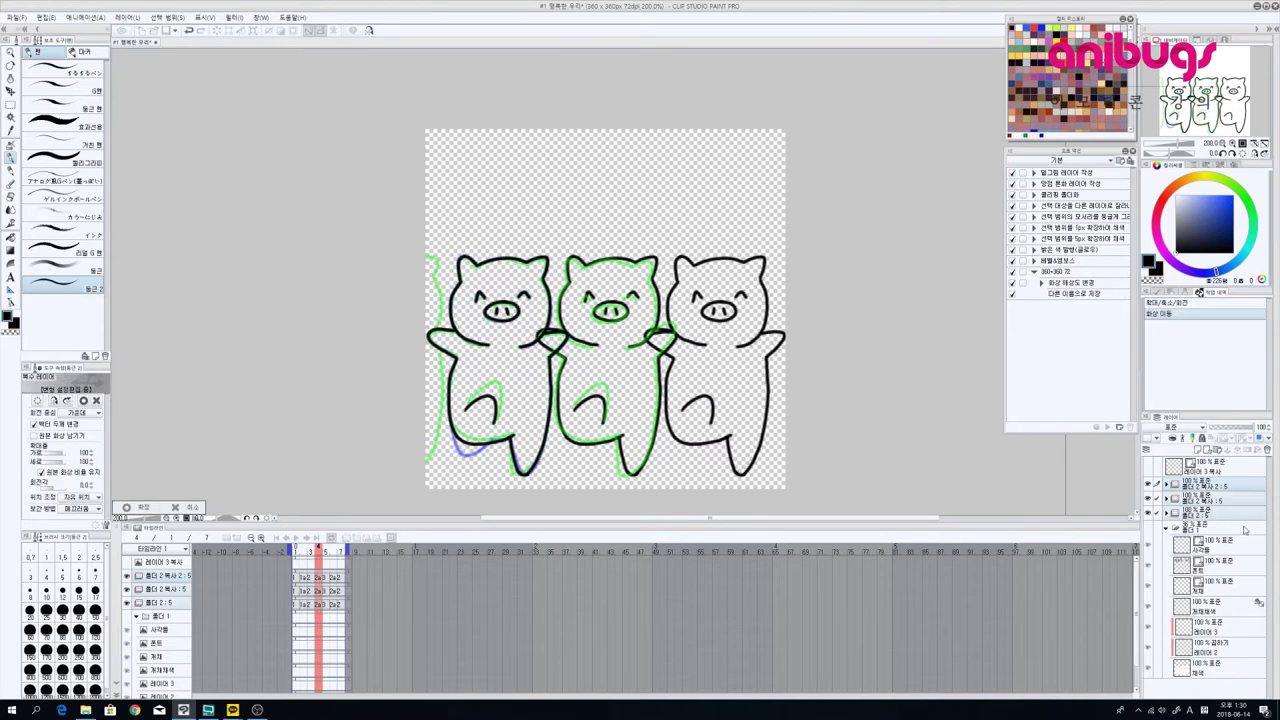
pyautogui.press('Right')
pyautogui.press('Right')
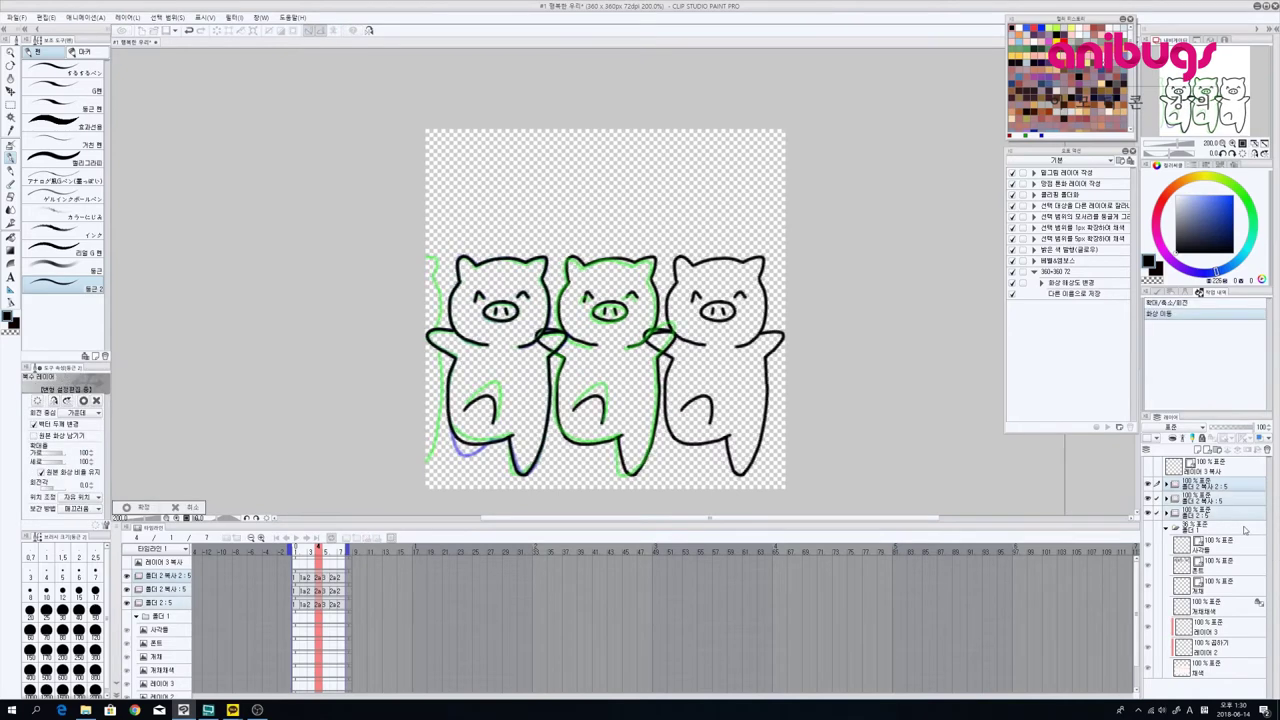
# Step: Scale the three selected pig folders to 99% and play back the animation of all three pigs
pyautogui.keyDown('ctrl'); pyautogui.keyDown('alt'); pyautogui.click(838, 477); pyautogui.keyUp('alt'); pyautogui.keyUp('ctrl')
pyautogui.keyDown('ctrl'); pyautogui.keyDown('alt'); pyautogui.click(836, 478); pyautogui.keyUp('alt'); pyautogui.keyUp('ctrl')
pyautogui.moveTo(819, 457); pyautogui.dragTo(757, 306)
pyautogui.keyDown('ctrl'); pyautogui.keyDown('alt'); pyautogui.click(791, 432); pyautogui.keyUp('alt'); pyautogui.keyUp('ctrl')
pyautogui.keyDown('ctrl'); pyautogui.keyDown('alt'); pyautogui.click(791, 432); pyautogui.keyUp('alt'); pyautogui.keyUp('ctrl')
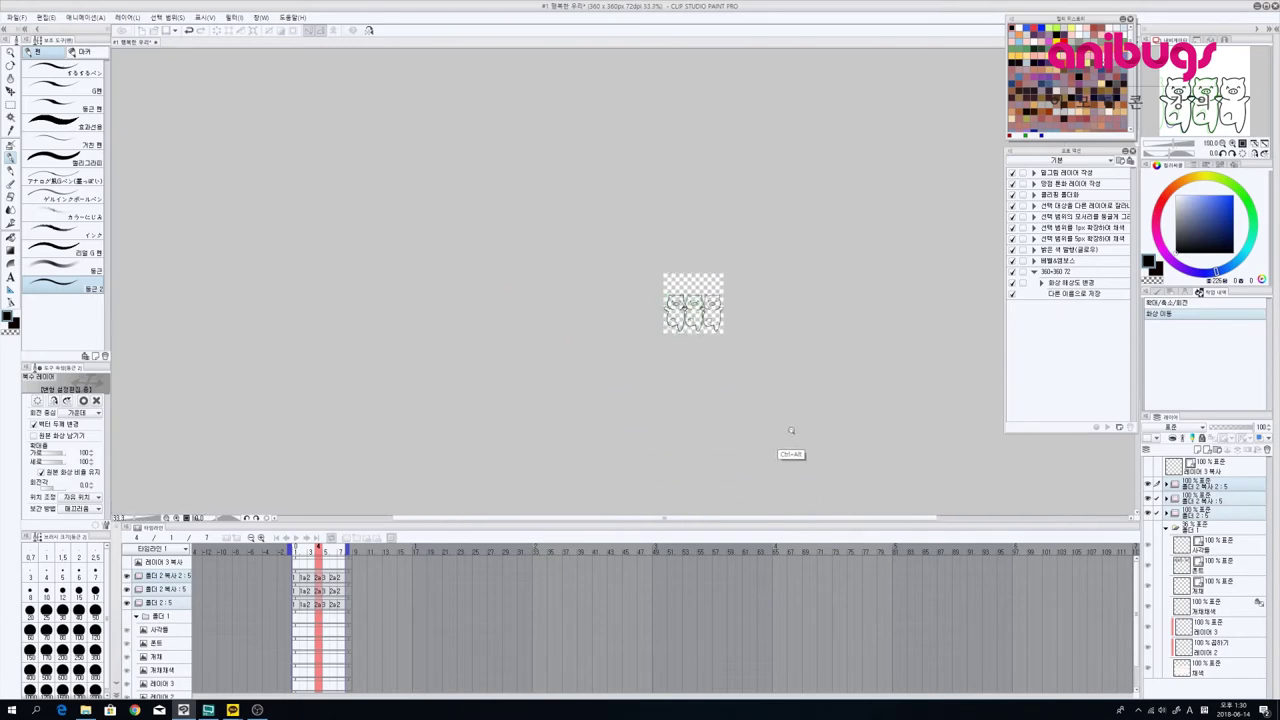
pyautogui.hotkey('ctrl', 't')
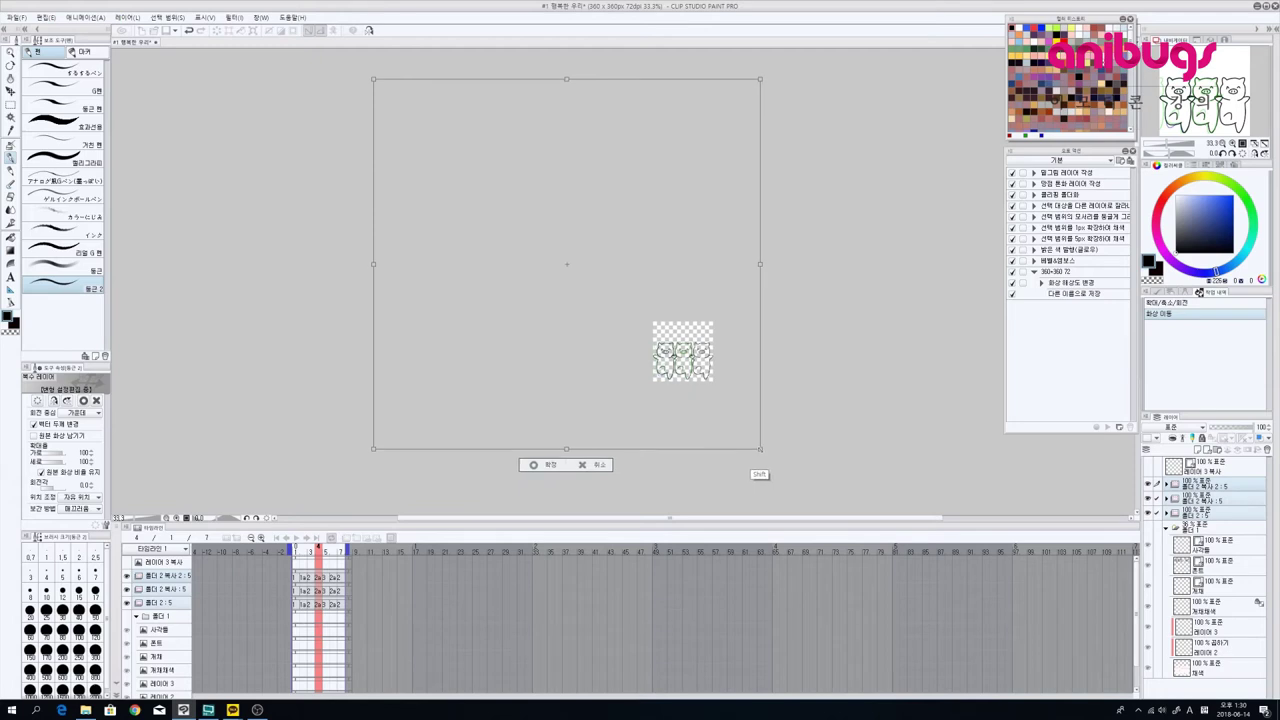
pyautogui.moveTo(757, 446); pyautogui.dragTo(762, 446)
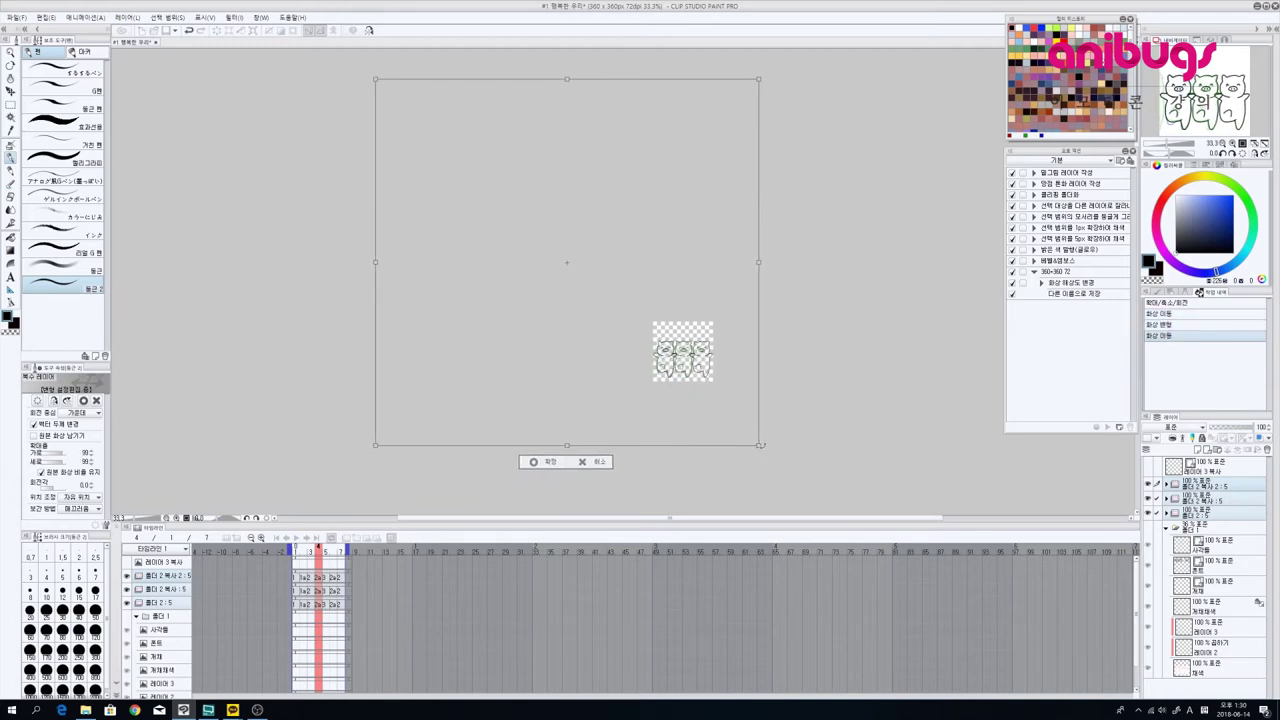
pyautogui.keyDown('ctrl'); pyautogui.click(785, 384); pyautogui.keyUp('ctrl')
pyautogui.keyDown('ctrl'); pyautogui.click(783, 384); pyautogui.keyUp('ctrl')
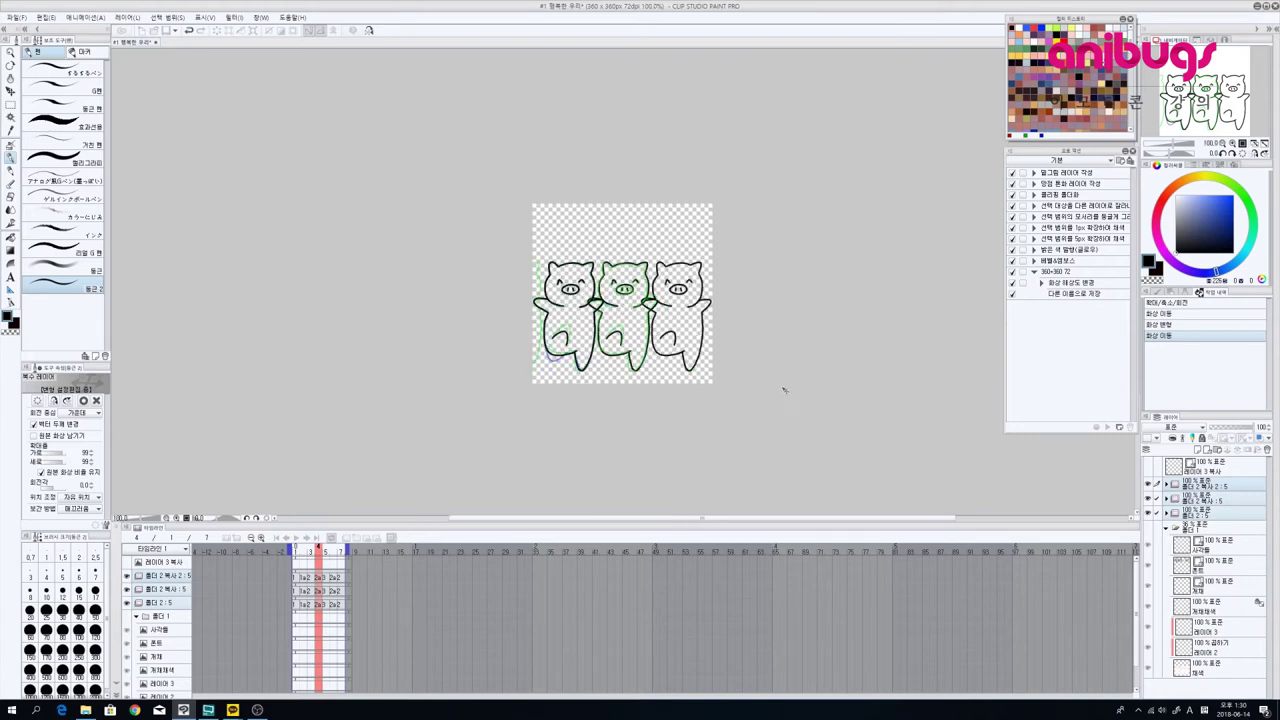
pyautogui.press('Return')
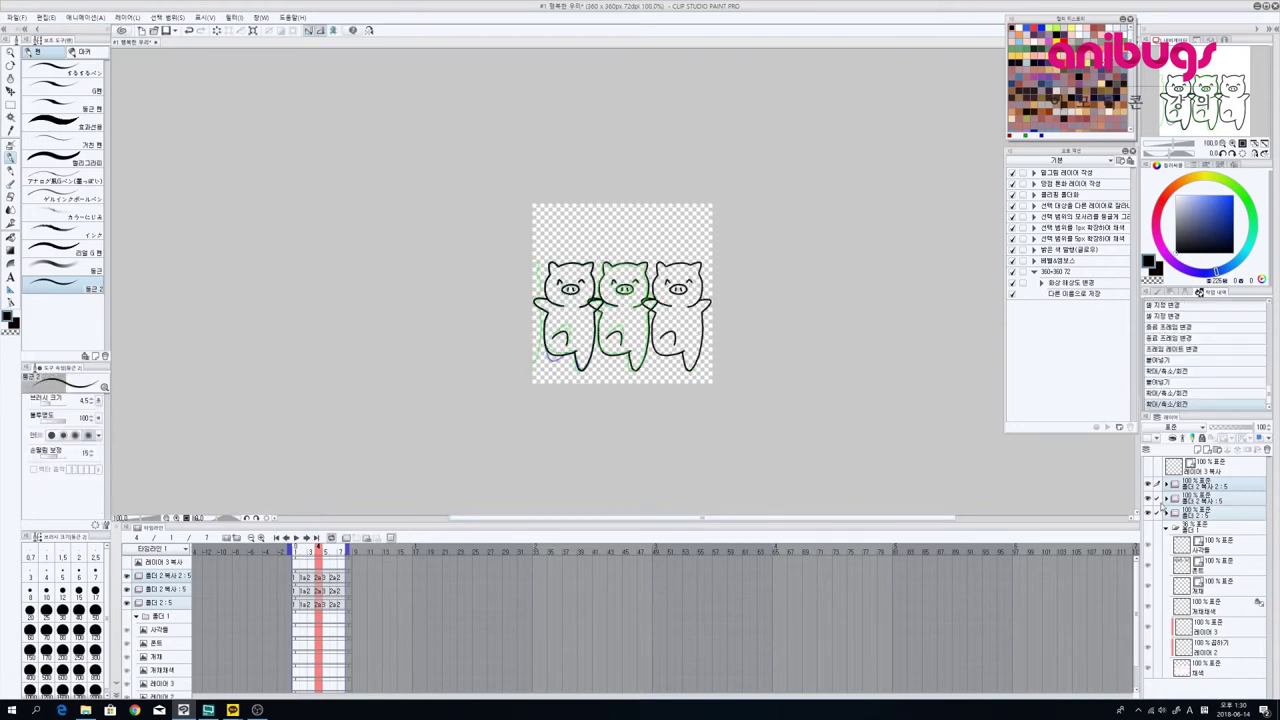
pyautogui.click(296, 538)
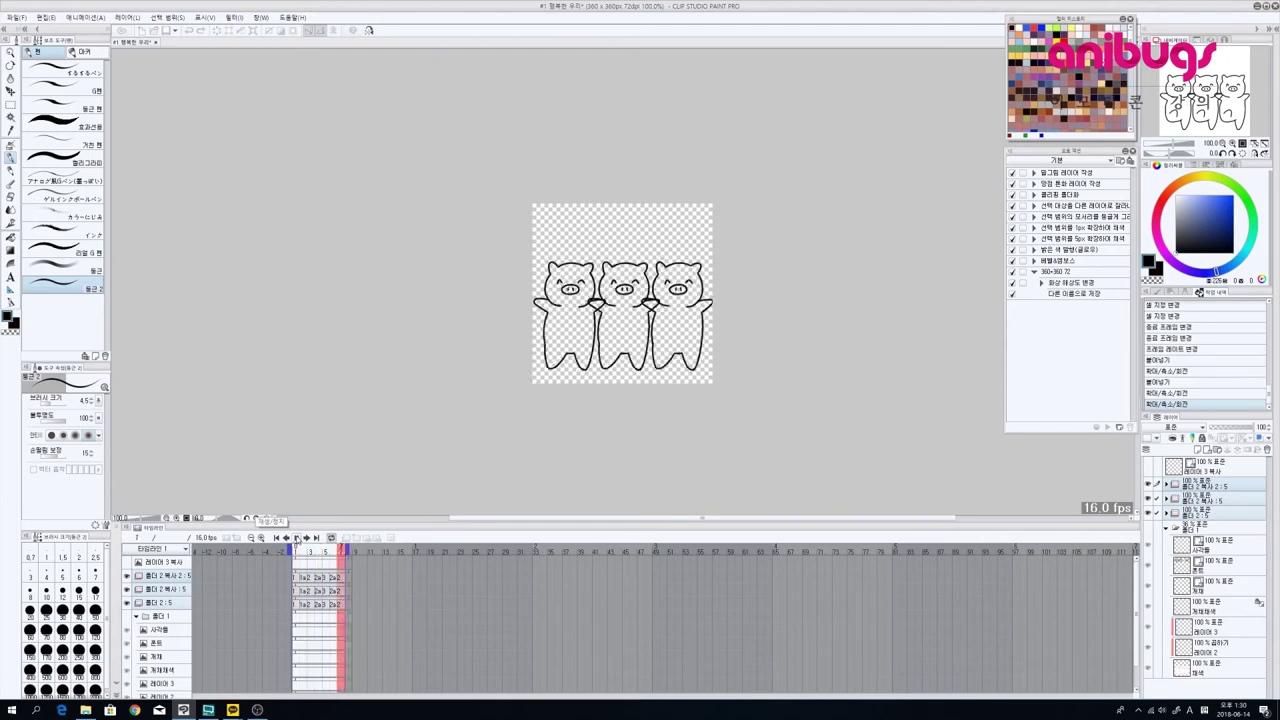
# Step: Stop the playback, expand animation folder 폴더 2 and view its cel at frame 4
pyautogui.click(296, 538)
pyautogui.click(1179, 518)
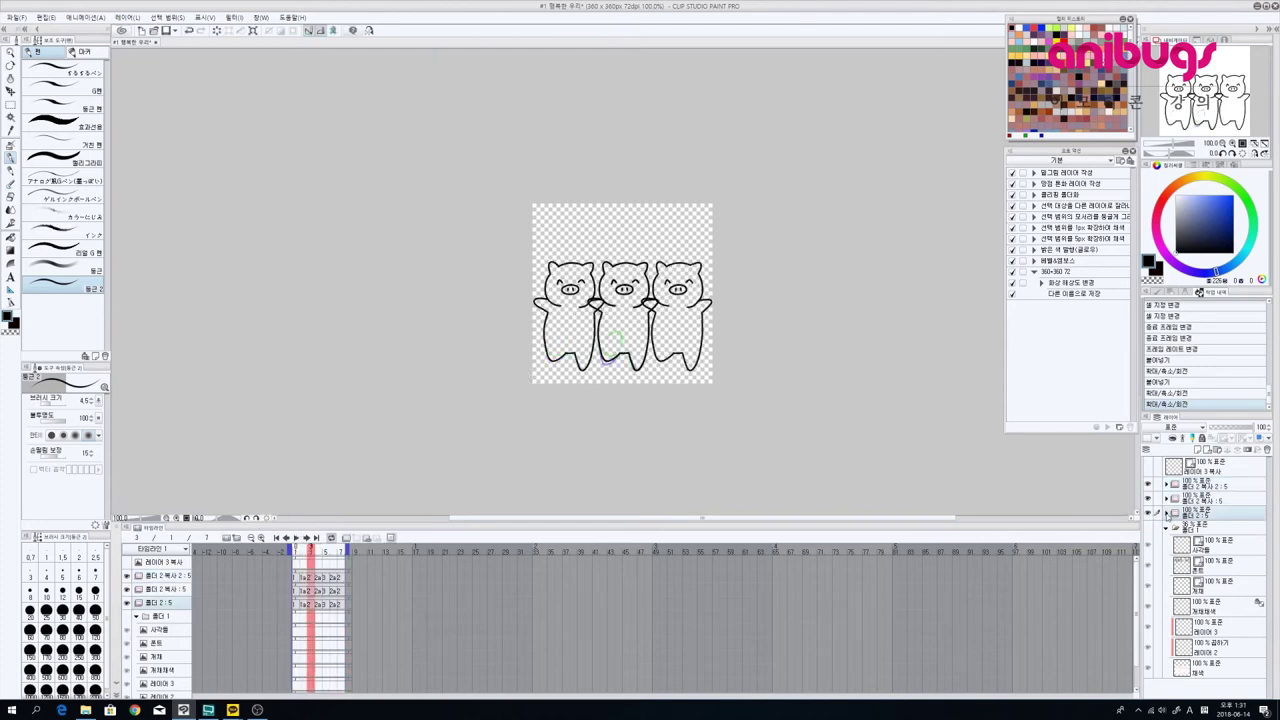
pyautogui.click(1166, 512)
pyautogui.click(1210, 572)
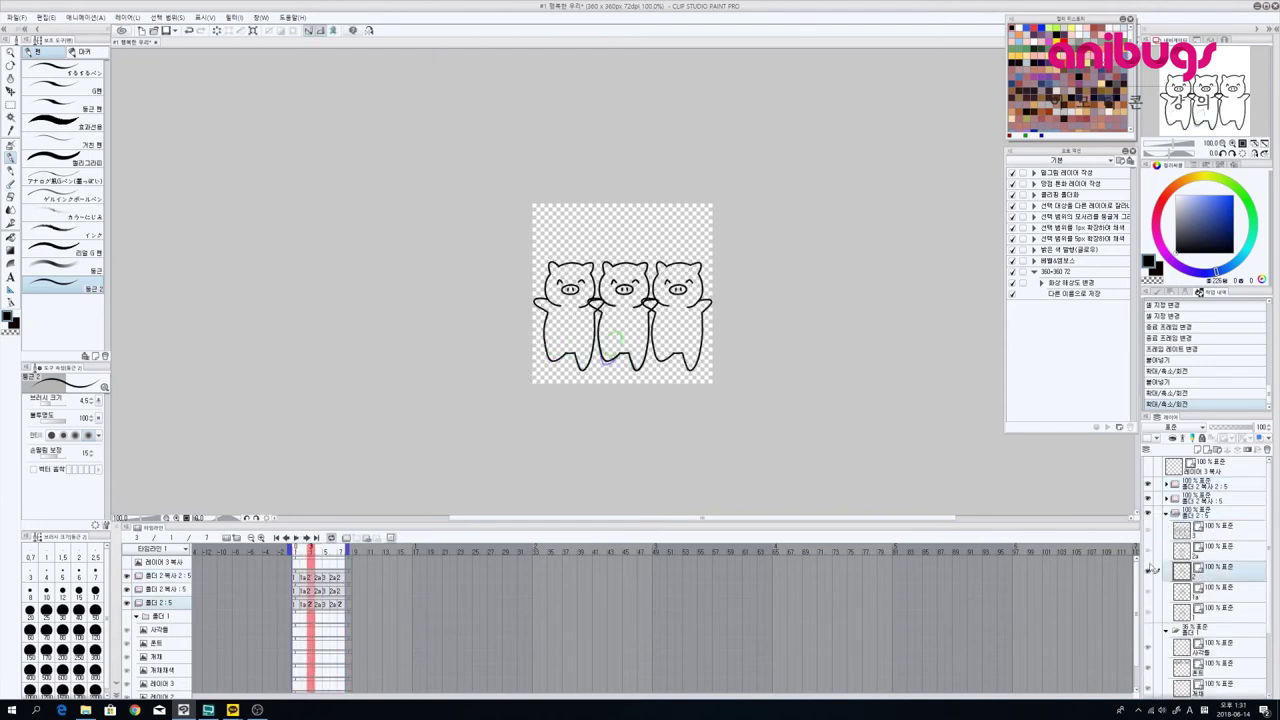
pyautogui.click(318, 604)
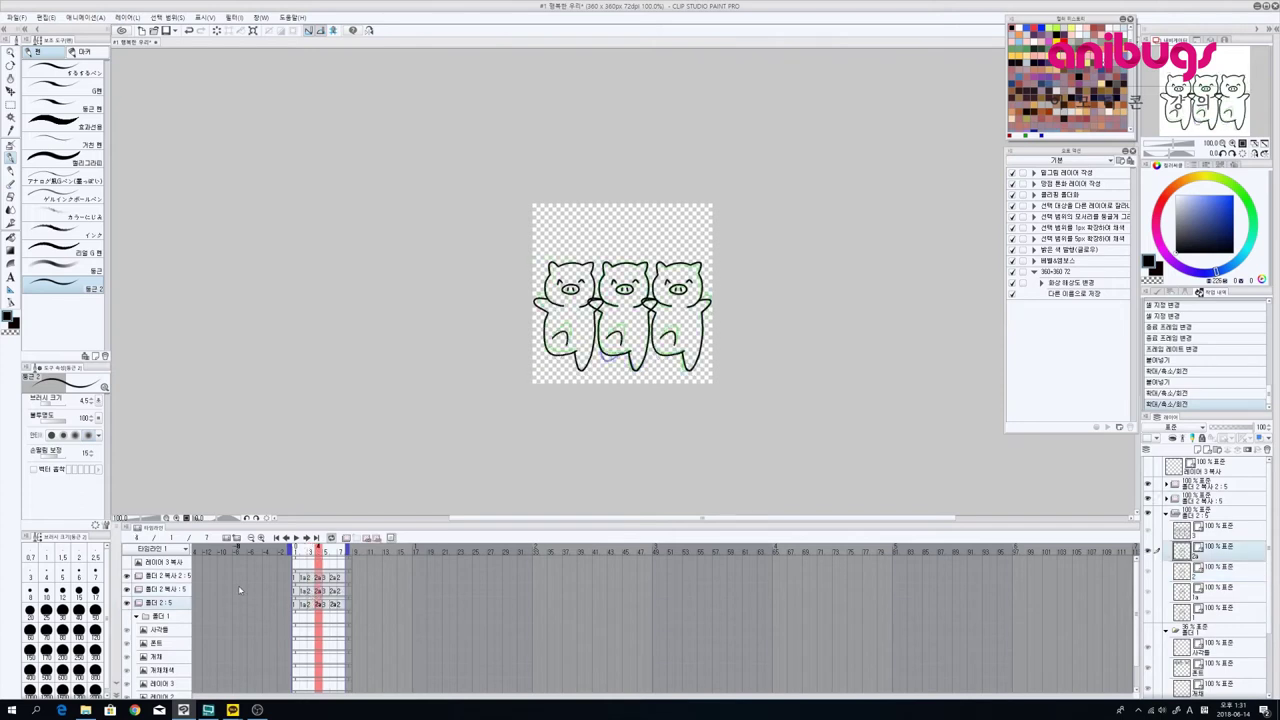
# Step: Hide the two copied pig folders and go to frame 5 of folder 폴더 2
pyautogui.click(1149, 499)
pyautogui.click(1148, 485)
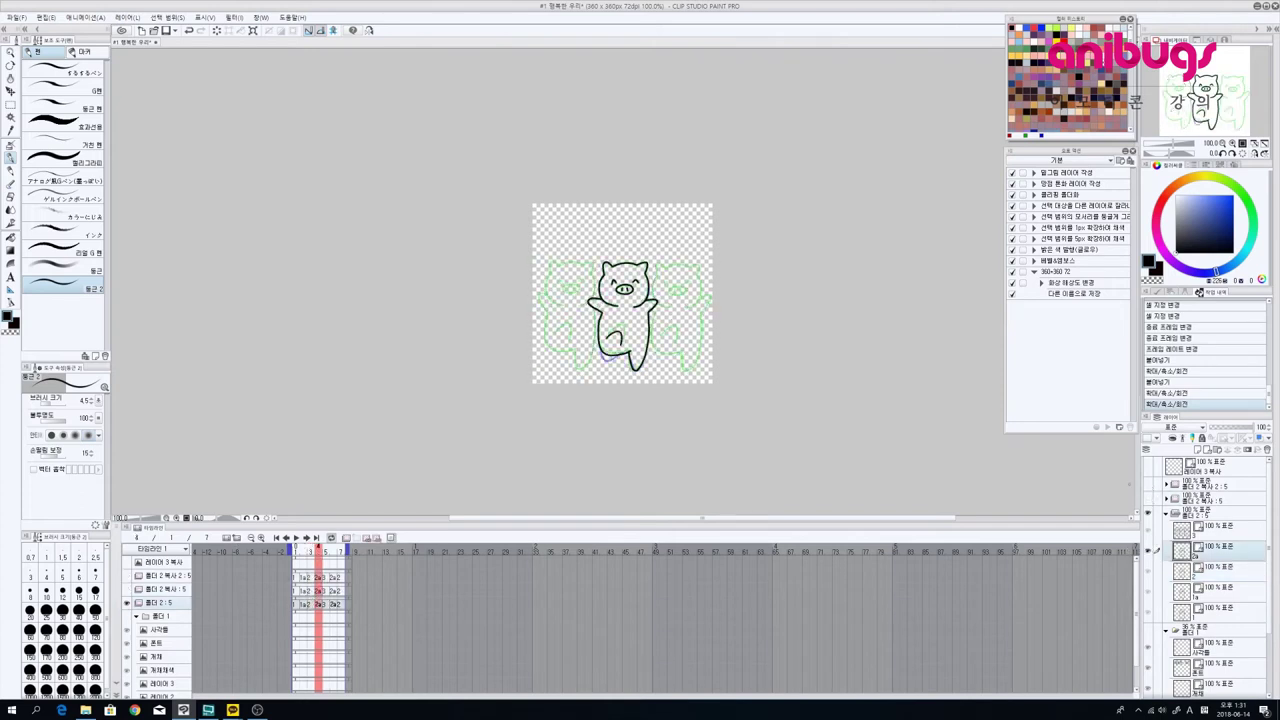
pyautogui.click(311, 605)
pyautogui.moveTo(318, 605); pyautogui.dragTo(325, 606)
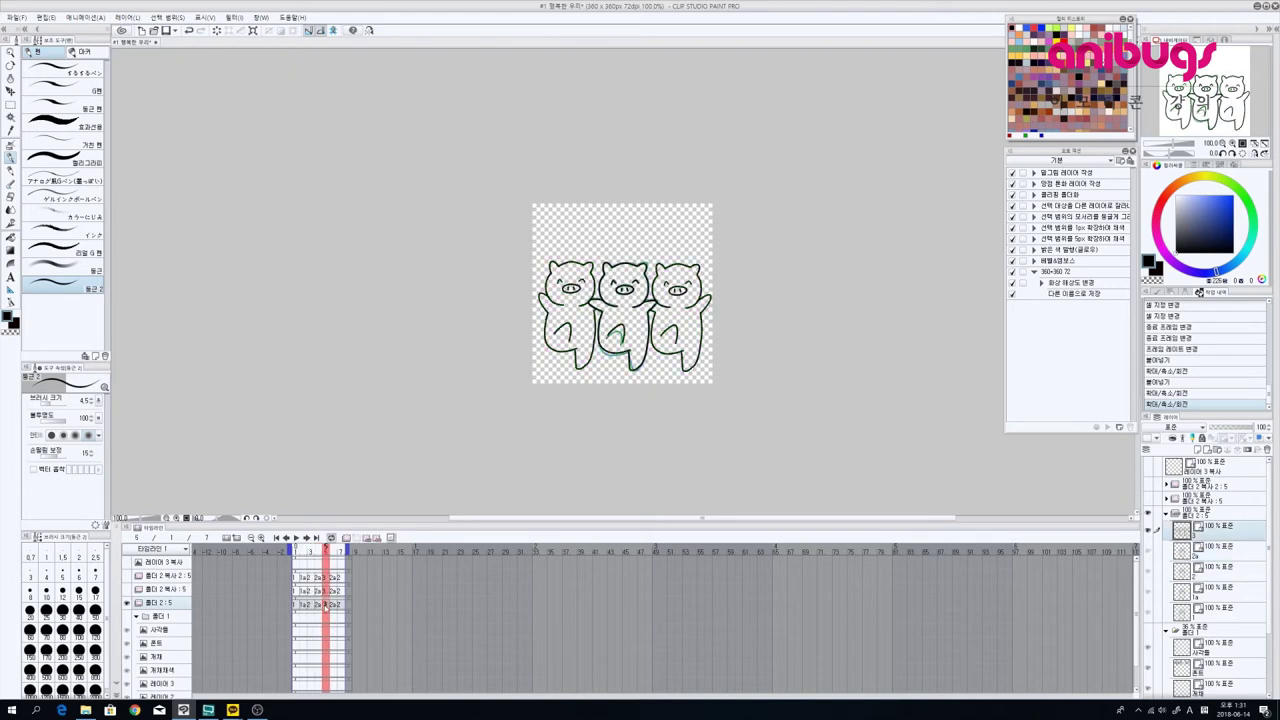
# Step: Erase the stray pig to the right of the center pig on the frame 5 cel with the vector eraser
pyautogui.scroll(2, 694, 364)
pyautogui.moveTo(685, 341); pyautogui.dragTo(738, 424)
pyautogui.press('e')
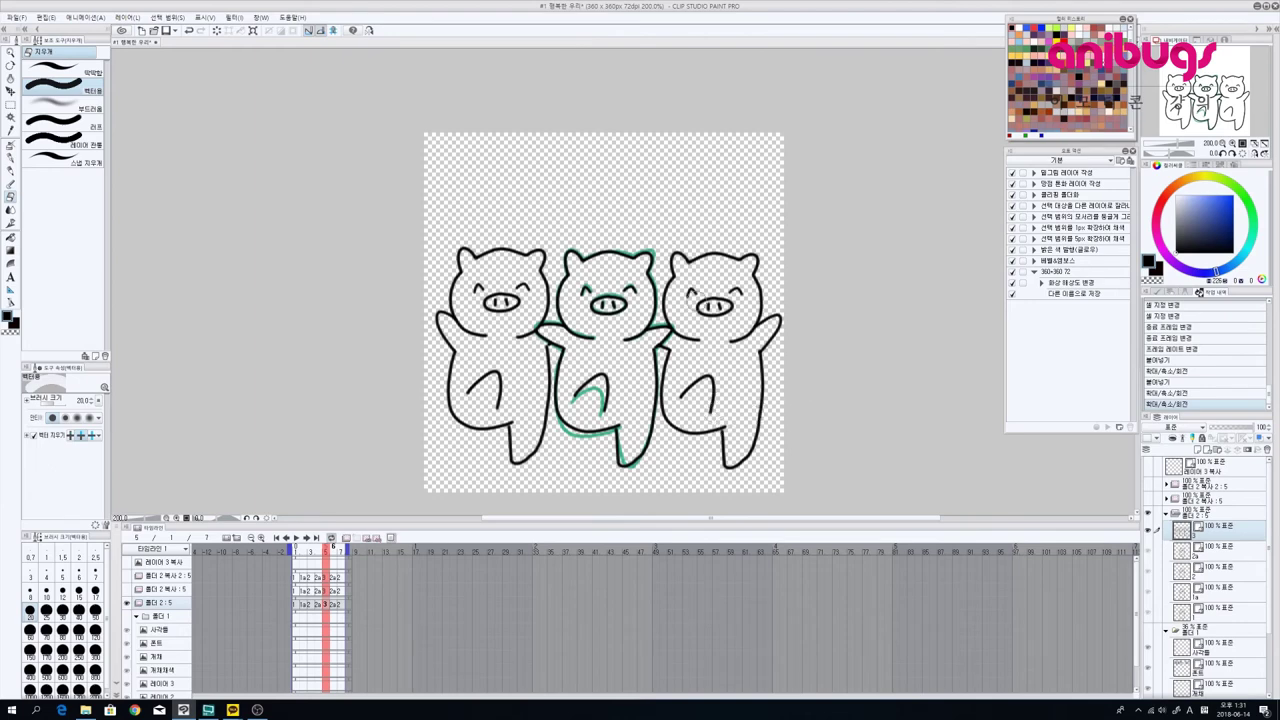
pyautogui.moveTo(670, 295); pyautogui.dragTo(760, 258)
pyautogui.moveTo(692, 322)
pyautogui.mouseDown()
pyautogui.moveTo(679, 314)
pyautogui.moveTo(686, 330)
pyautogui.moveTo(694, 290)
pyautogui.moveTo(738, 290)
pyautogui.mouseUp()
pyautogui.click(683, 359)
pyautogui.moveTo(683, 355); pyautogui.dragTo(672, 352)
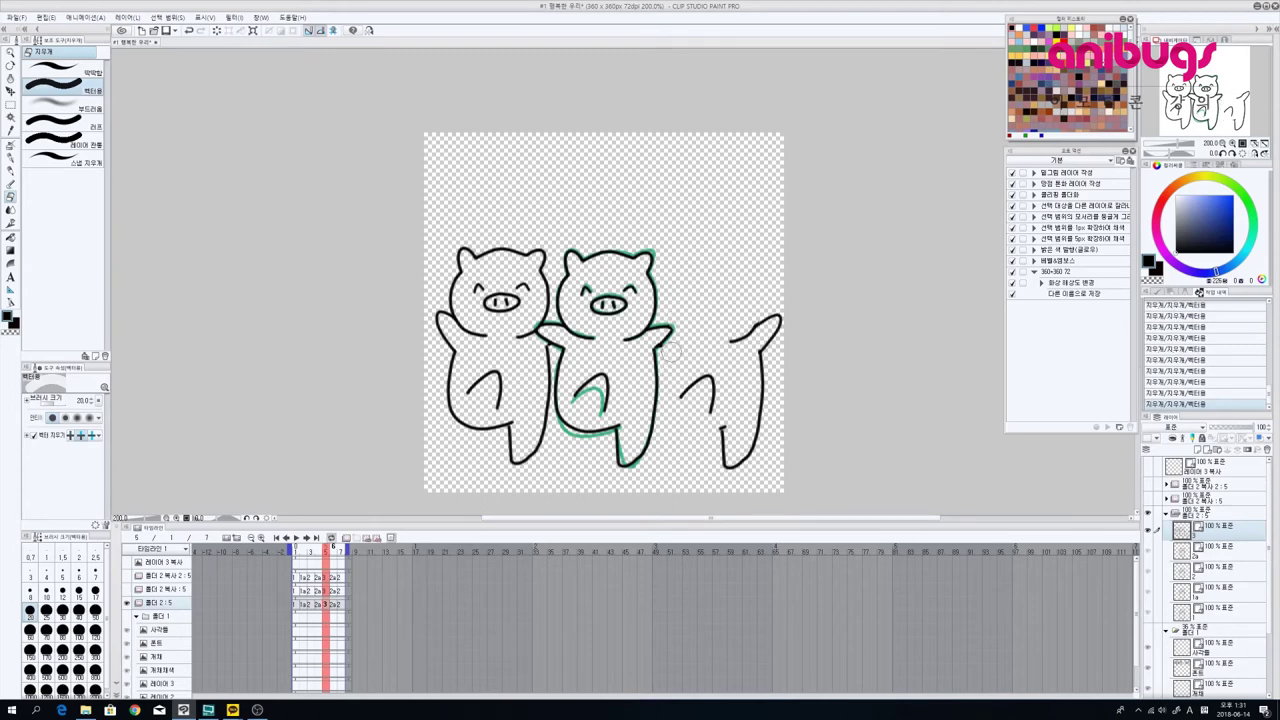
pyautogui.hotkey('ctrl', 'z')
pyautogui.hotkey('ctrl', 'z')
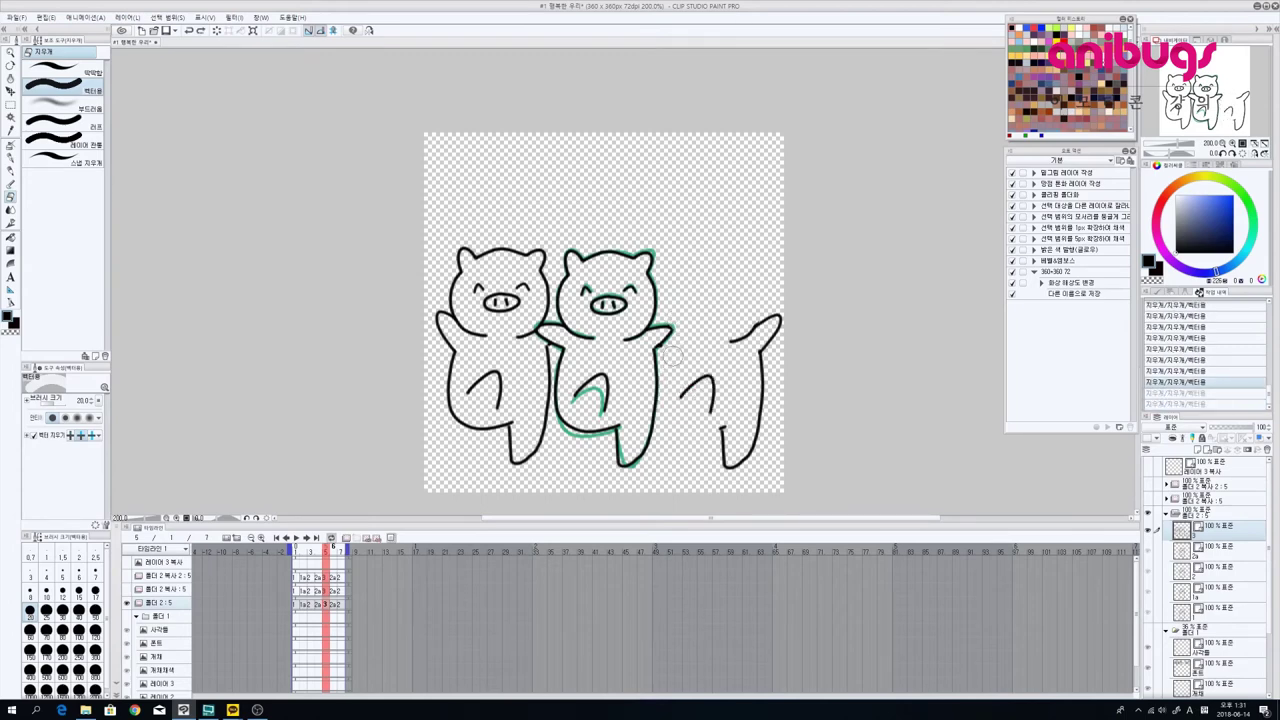
pyautogui.hotkey('ctrl', 'y')
pyautogui.hotkey('ctrl', 'y')
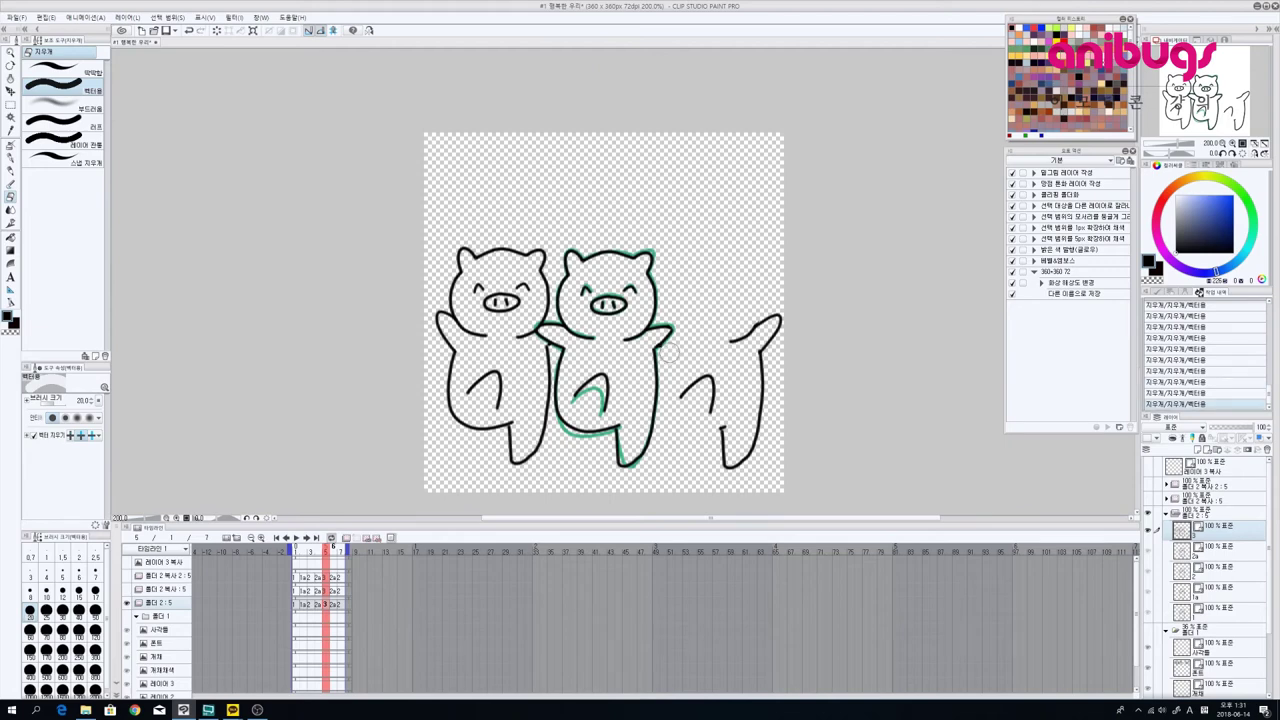
pyautogui.moveTo(670, 351)
pyautogui.mouseDown()
pyautogui.moveTo(711, 374)
pyautogui.moveTo(739, 335)
pyautogui.moveTo(749, 344)
pyautogui.moveTo(741, 465)
pyautogui.mouseUp()
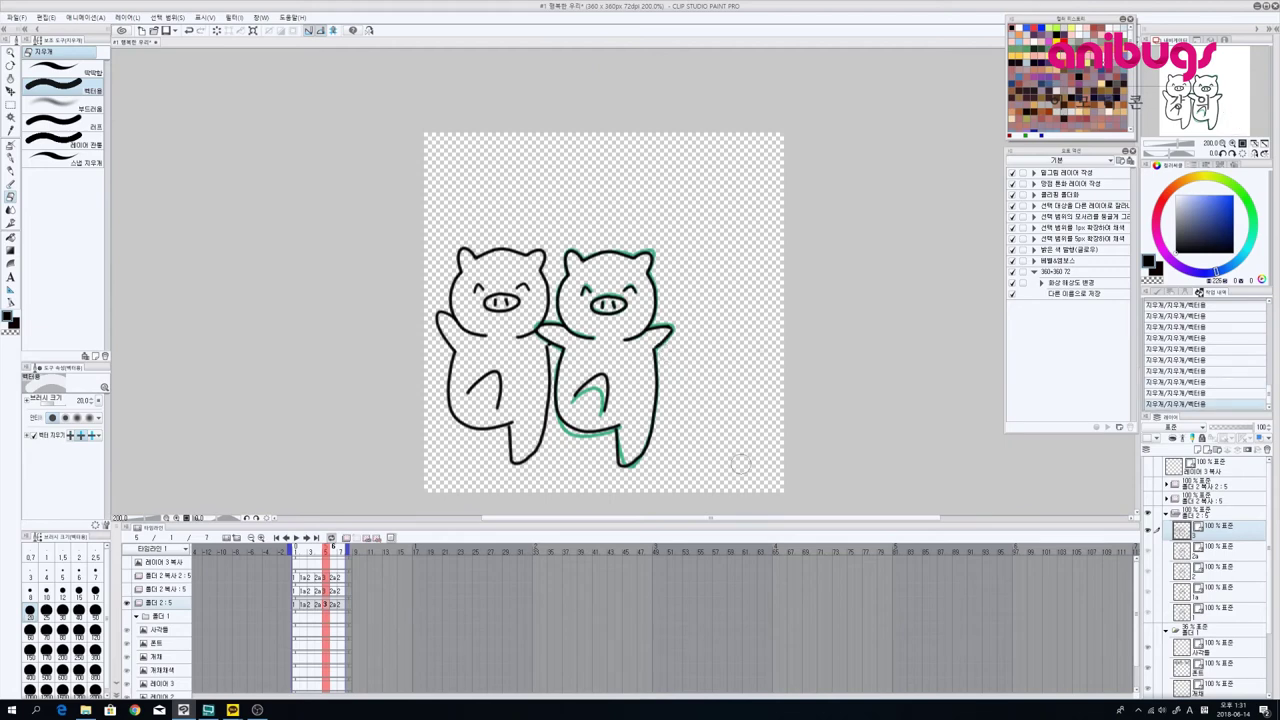
# Step: Erase the stray pig to the left of the center pig, reducing the eraser size to 8 for the lines near its arm
pyautogui.moveTo(507, 271)
pyautogui.mouseDown()
pyautogui.moveTo(477, 254)
pyautogui.moveTo(469, 355)
pyautogui.moveTo(517, 289)
pyautogui.mouseUp()
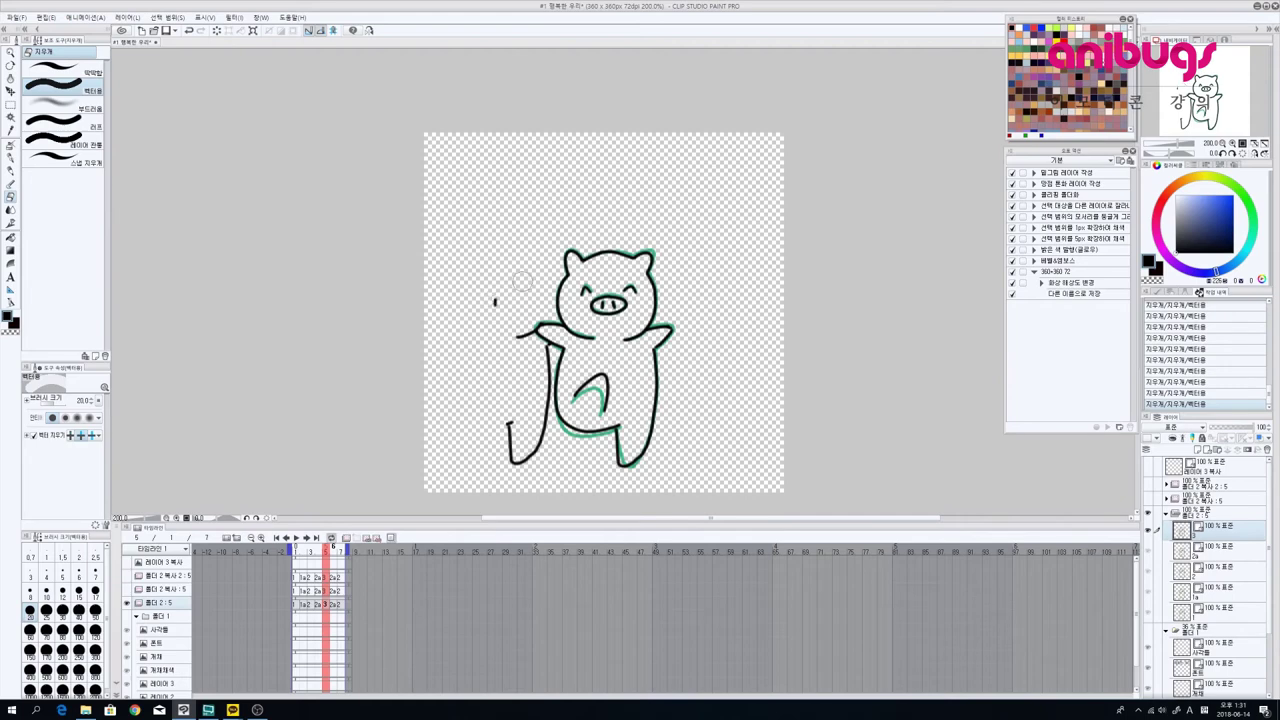
pyautogui.press('[')
pyautogui.press('[')
pyautogui.press('[')
pyautogui.press('[')
pyautogui.press('[')
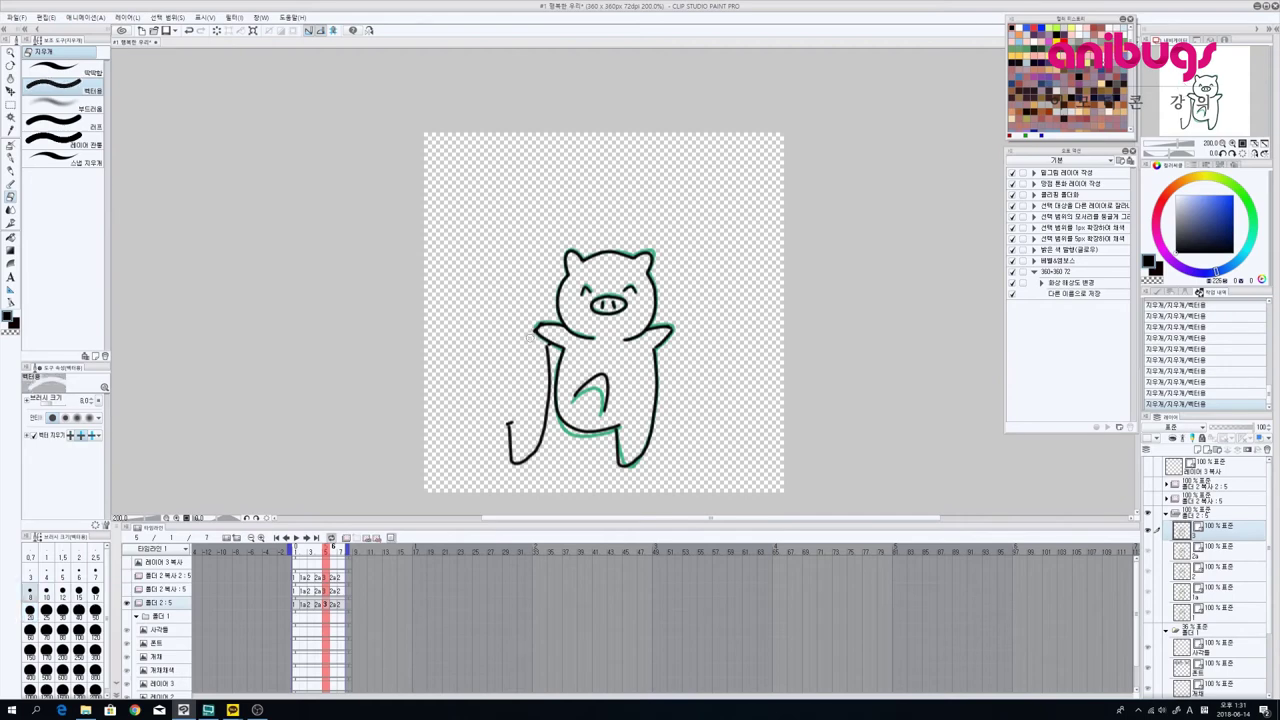
pyautogui.moveTo(512, 458); pyautogui.dragTo(546, 348)
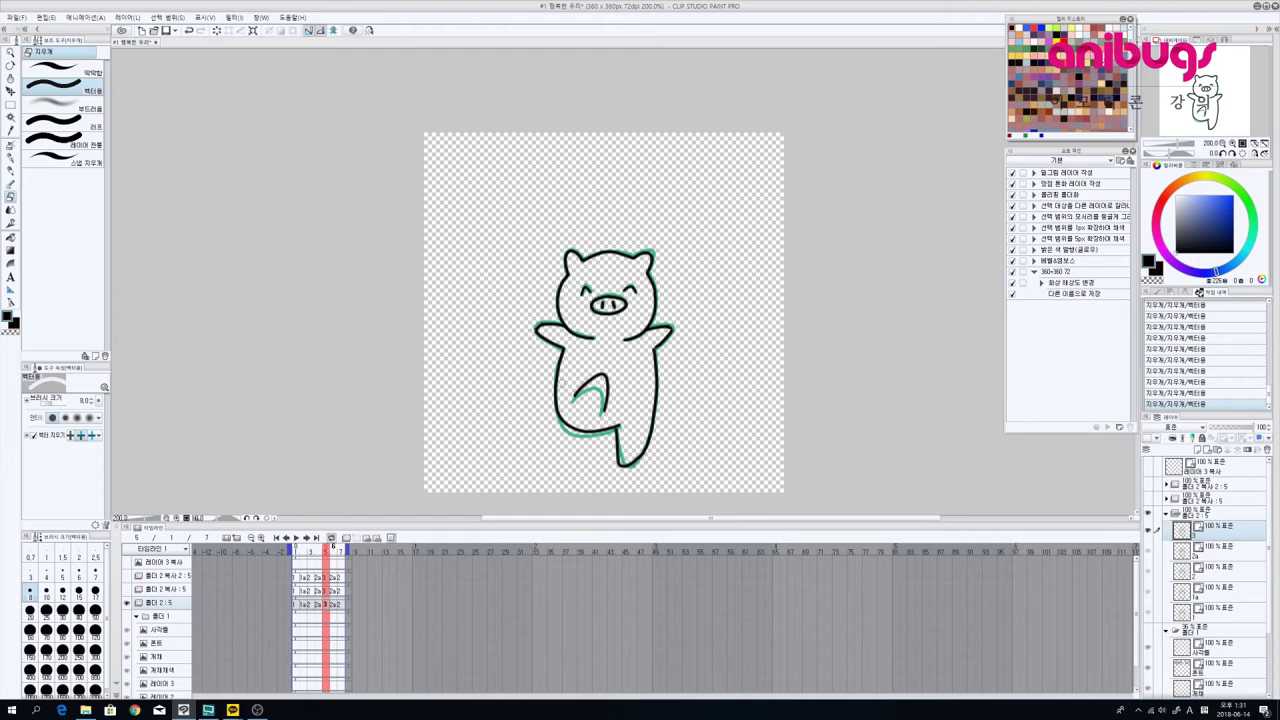
# Step: Show folder 폴더 2 복사 and select its cel at frame 5
pyautogui.click(330, 591)
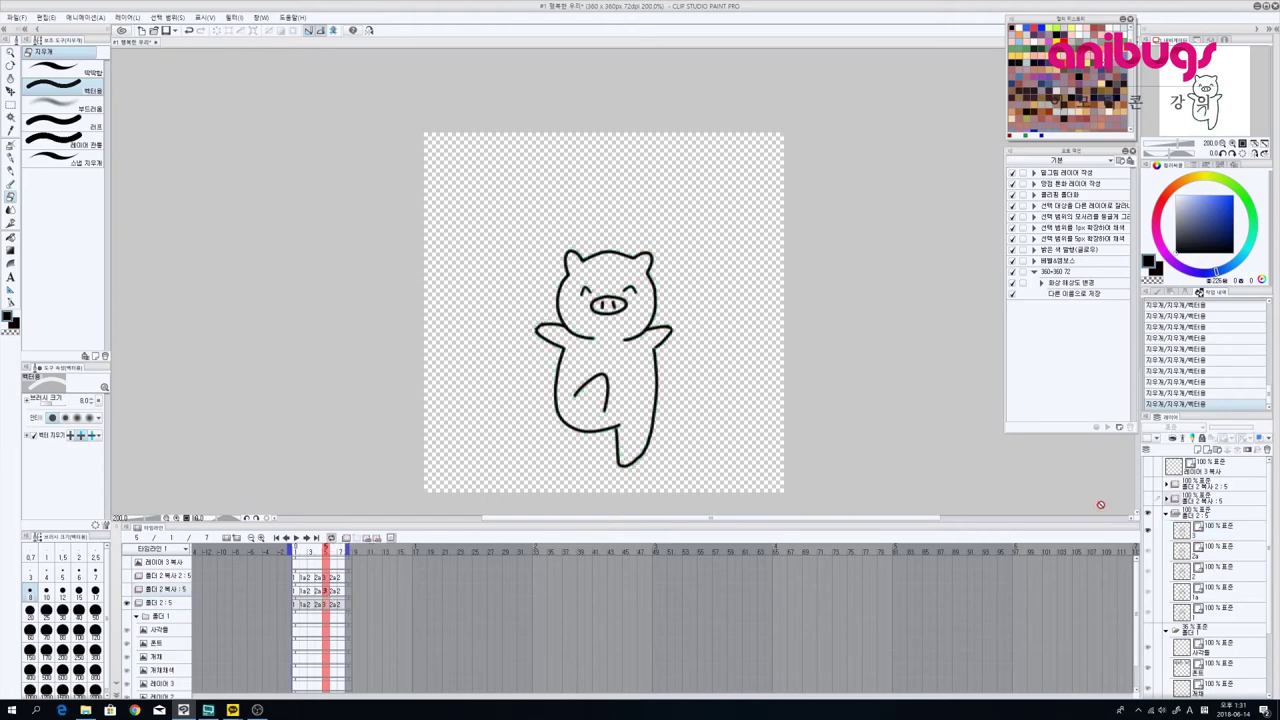
pyautogui.click(1147, 499)
pyautogui.click(1207, 508)
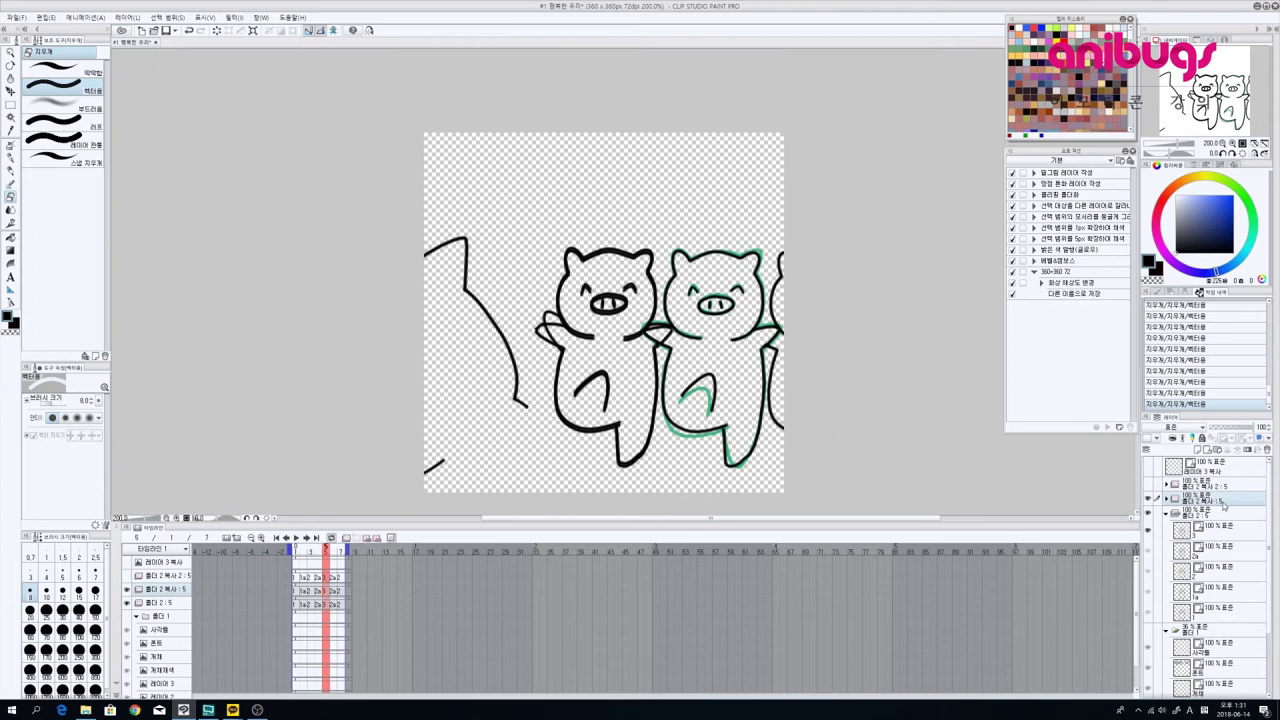
pyautogui.click(1208, 513)
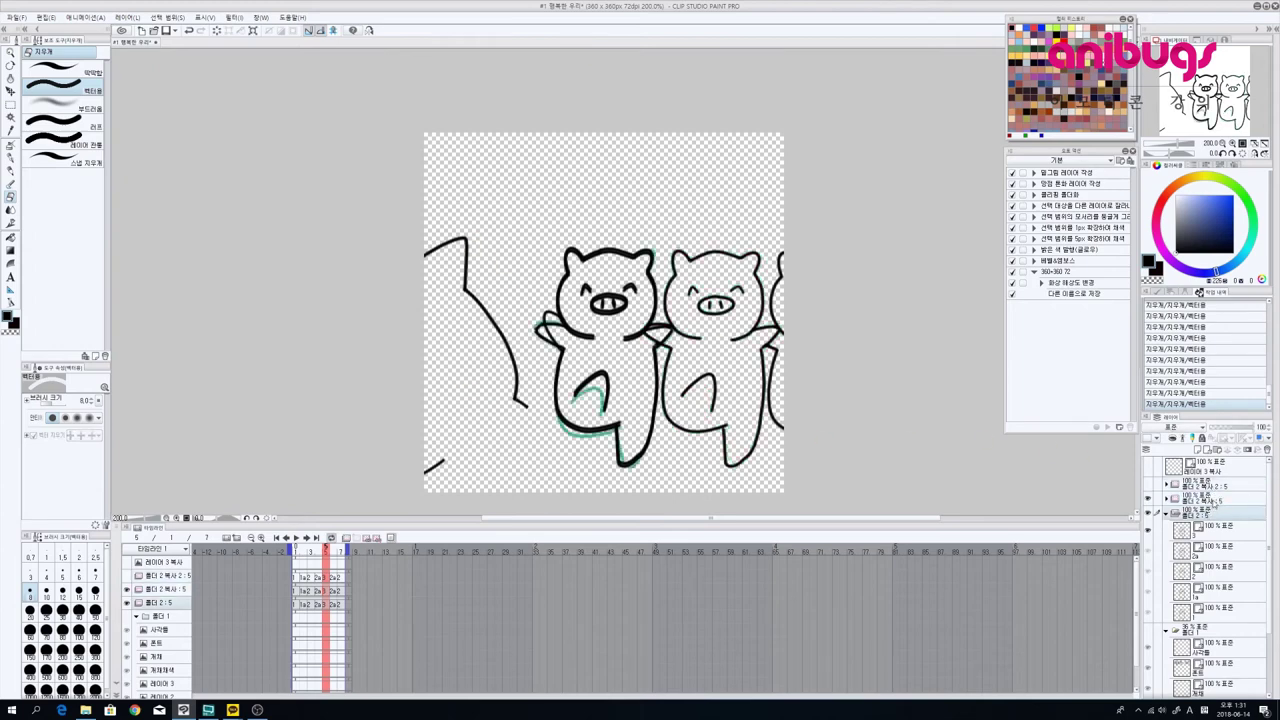
pyautogui.click(1205, 499)
pyautogui.click(326, 592)
# Step: Enlarge the vector eraser to 40 and erase the stray lines at the far left of the folder 폴더 2 복사 cel
pyautogui.press(']')
pyautogui.press(']')
pyautogui.press(']')
pyautogui.press(']')
pyautogui.press(']')
pyautogui.press(']')
pyautogui.press(']')
pyautogui.press(']')
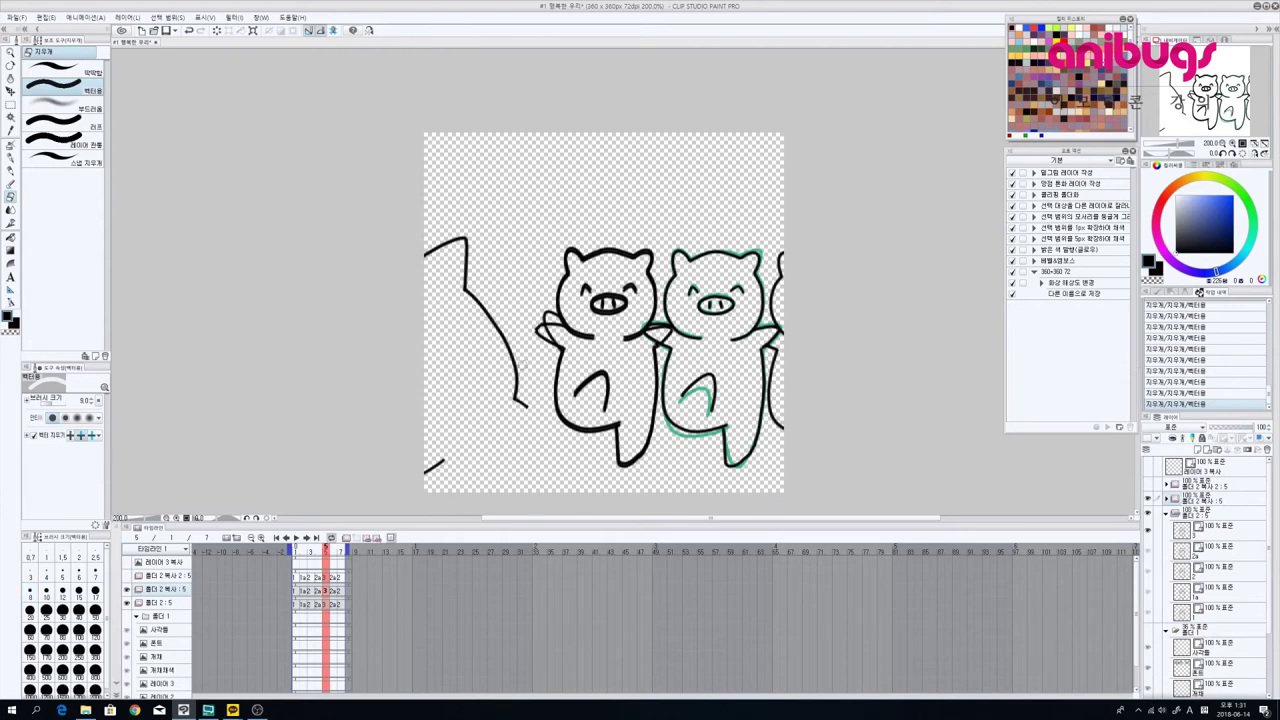
pyautogui.moveTo(468, 268)
pyautogui.mouseDown()
pyautogui.moveTo(431, 254)
pyautogui.moveTo(509, 366)
pyautogui.mouseUp()
pyautogui.moveTo(440, 461); pyautogui.dragTo(433, 467)
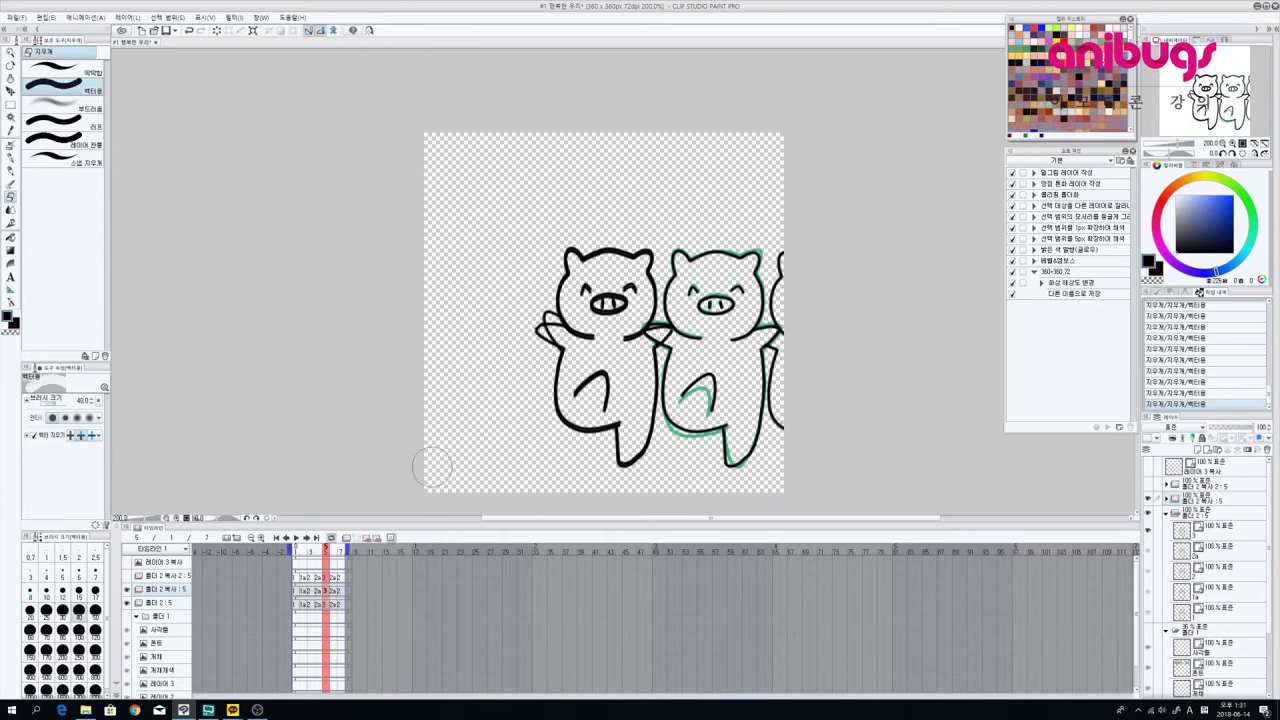
# Step: Step through frames 1 to 6 of folder 폴더 2 복사 to check its cels for stray lines
pyautogui.click(321, 592)
pyautogui.click(303, 592)
pyautogui.click(296, 593)
pyautogui.click(304, 593)
pyautogui.click(311, 593)
pyautogui.click(318, 592)
pyautogui.click(326, 592)
pyautogui.click(333, 593)
pyautogui.click(326, 592)
# Step: Erase the duplicate pig overlapping the center pig on the frame 5 cel, reducing the eraser size to 6 for the remaining lines
pyautogui.moveTo(593, 274); pyautogui.dragTo(585, 392)
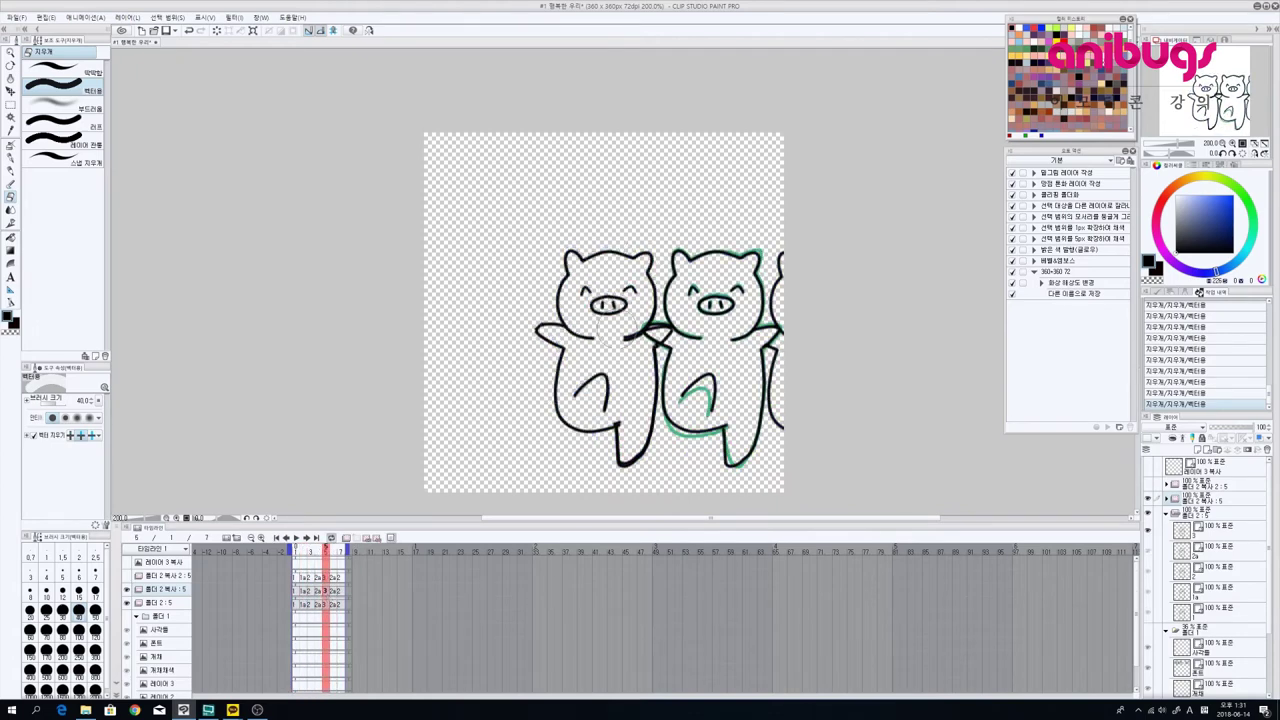
pyautogui.press('[')
pyautogui.press('[')
pyautogui.press('[')
pyautogui.press('[')
pyautogui.press('[')
pyautogui.press('[')
pyautogui.press('[')
pyautogui.press('[')
pyautogui.press('[')
pyautogui.press('[')
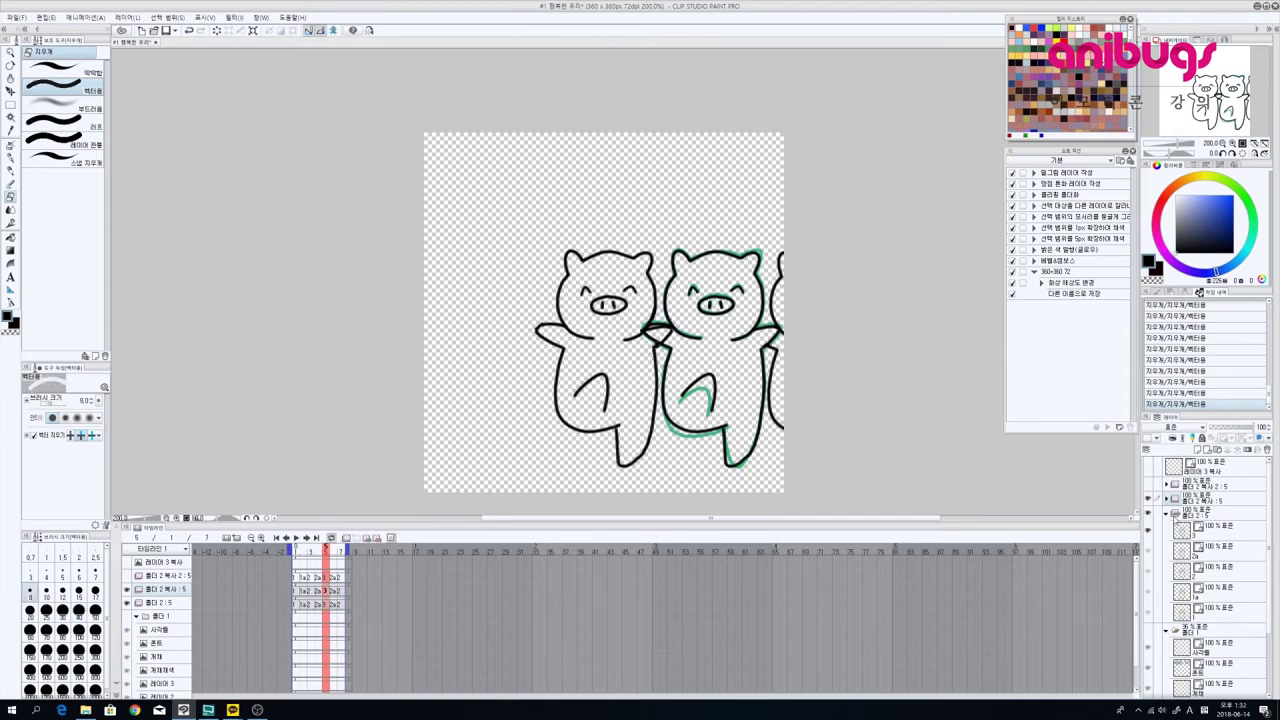
# Step: Hide folder 폴더 2, erase the stray lines at the canvas's right edge with eraser size 7, and check frames 6 and 7
pyautogui.click(1148, 513)
pyautogui.press(']')
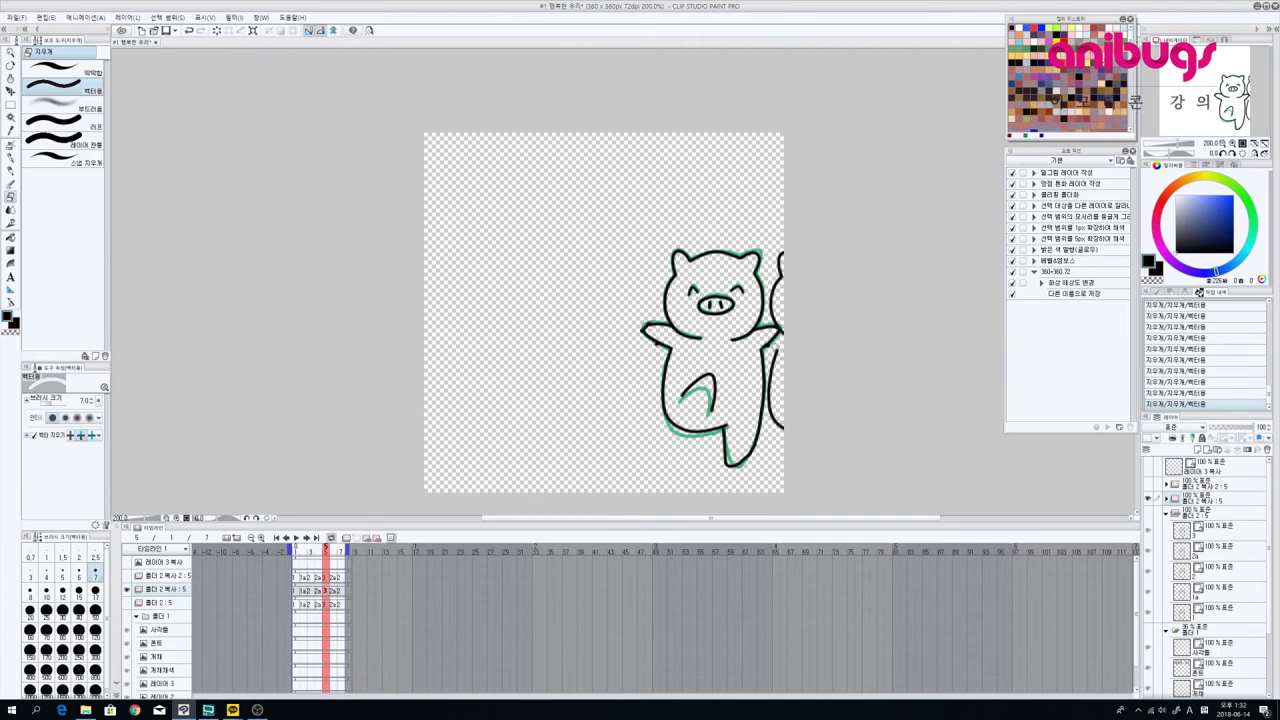
pyautogui.moveTo(777, 254); pyautogui.dragTo(776, 322)
pyautogui.click(771, 344)
pyautogui.hotkey('ctrl', 'z')
pyautogui.click(771, 348)
pyautogui.moveTo(775, 353); pyautogui.dragTo(777, 424)
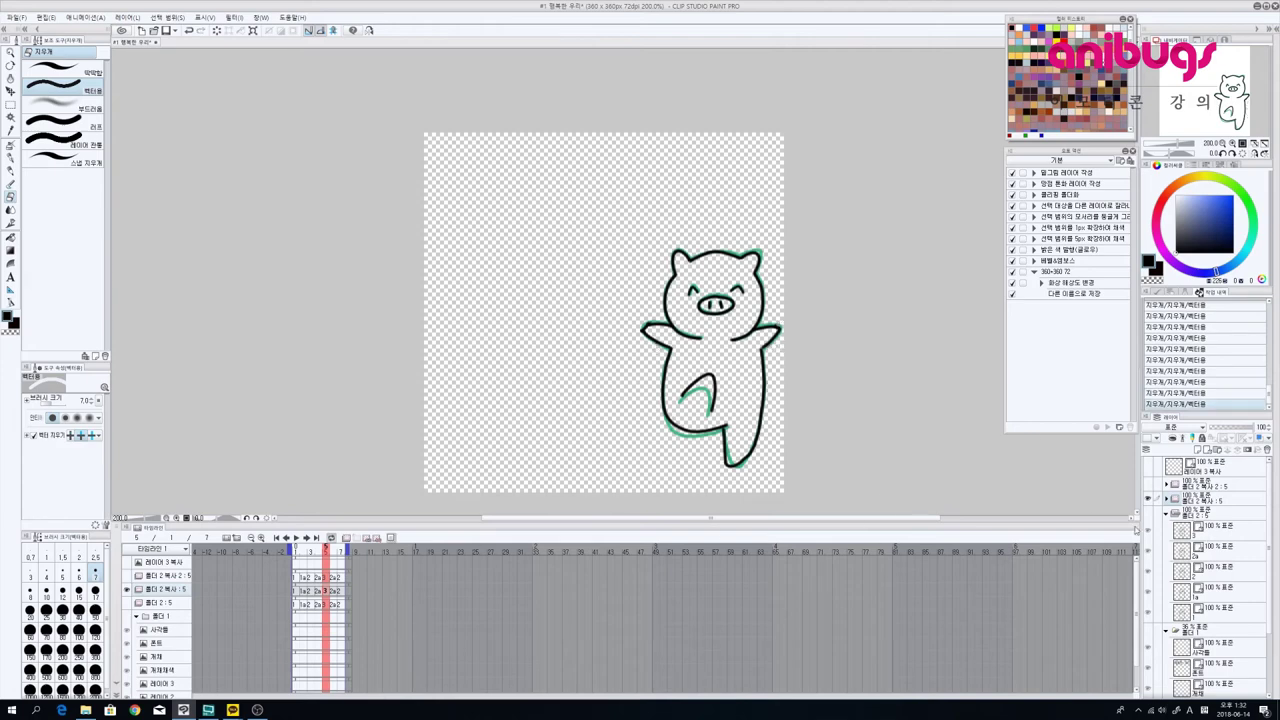
pyautogui.click(334, 591)
pyautogui.click(341, 591)
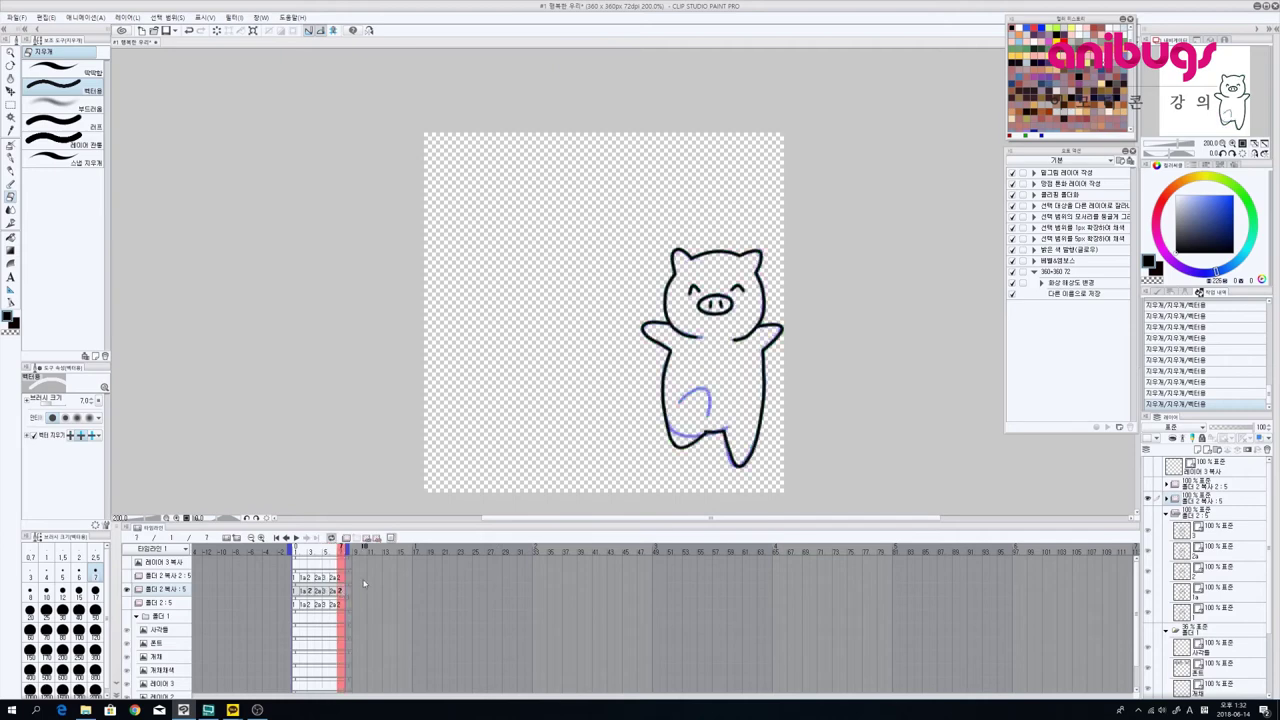
# Step: Hide folder 폴더 2 복사, show folder 폴더 2 복사 2 and go to its frame 5
pyautogui.click(1148, 498)
pyautogui.click(1148, 484)
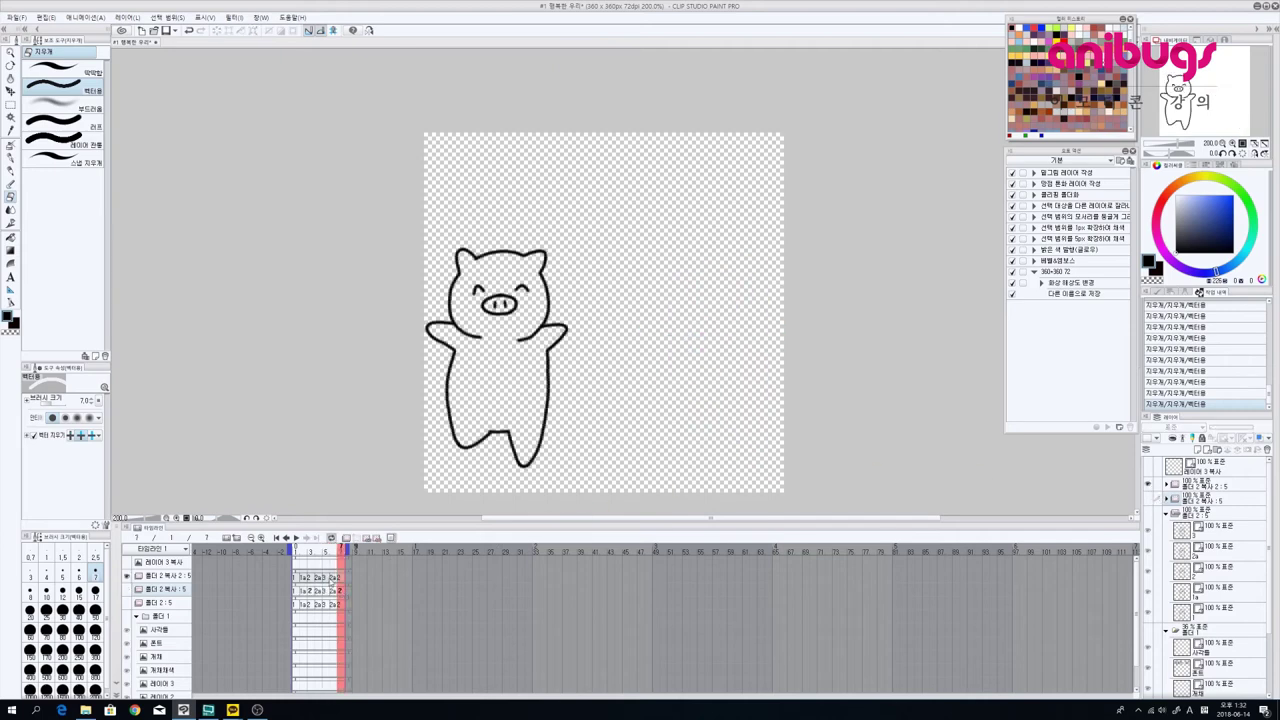
pyautogui.click(334, 578)
pyautogui.click(325, 578)
pyautogui.click(333, 579)
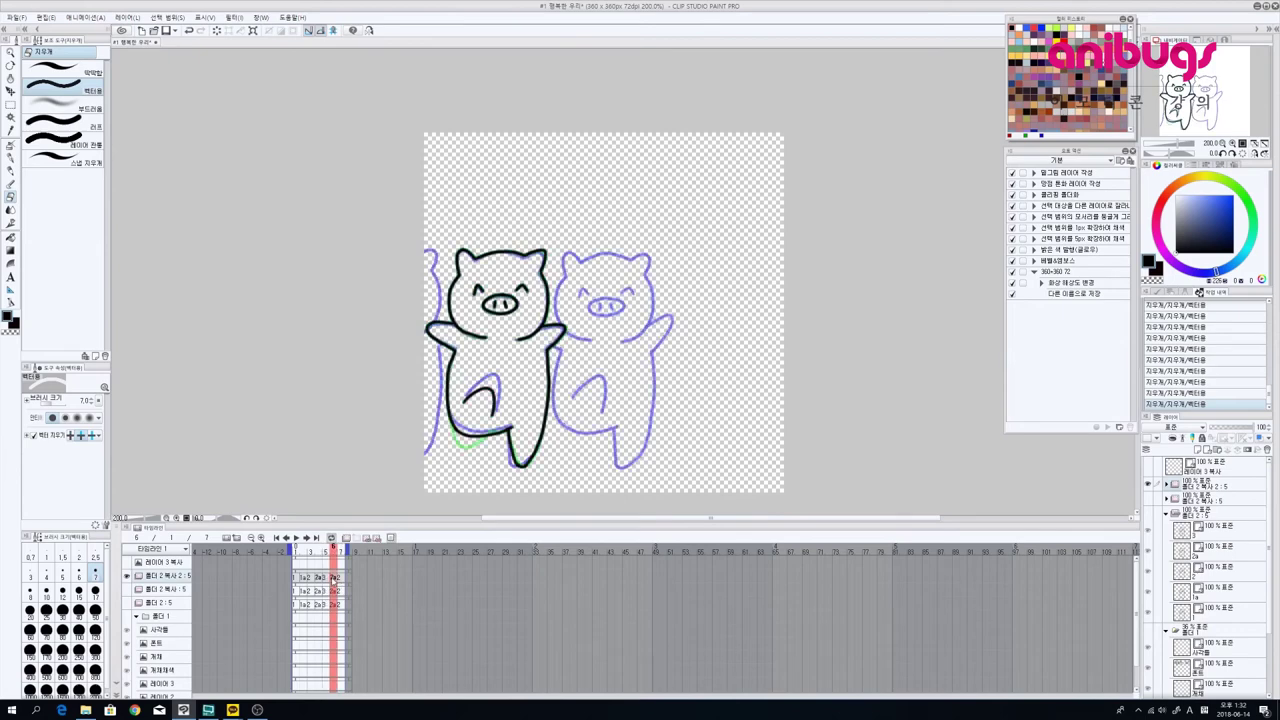
pyautogui.click(326, 580)
# Step: Erase the stray pig lines on both sides of the left pig on the frame 5 cel, enlarging the eraser to 15
pyautogui.press(']')
pyautogui.click(559, 351)
pyautogui.click(568, 341)
pyautogui.moveTo(564, 316)
pyautogui.mouseDown()
pyautogui.moveTo(572, 268)
pyautogui.moveTo(574, 302)
pyautogui.moveTo(605, 251)
pyautogui.mouseUp()
pyautogui.press(']')
pyautogui.press(']')
pyautogui.press(']')
pyautogui.moveTo(606, 300)
pyautogui.mouseDown()
pyautogui.moveTo(601, 383)
pyautogui.moveTo(617, 415)
pyautogui.moveTo(645, 340)
pyautogui.moveTo(641, 357)
pyautogui.mouseUp()
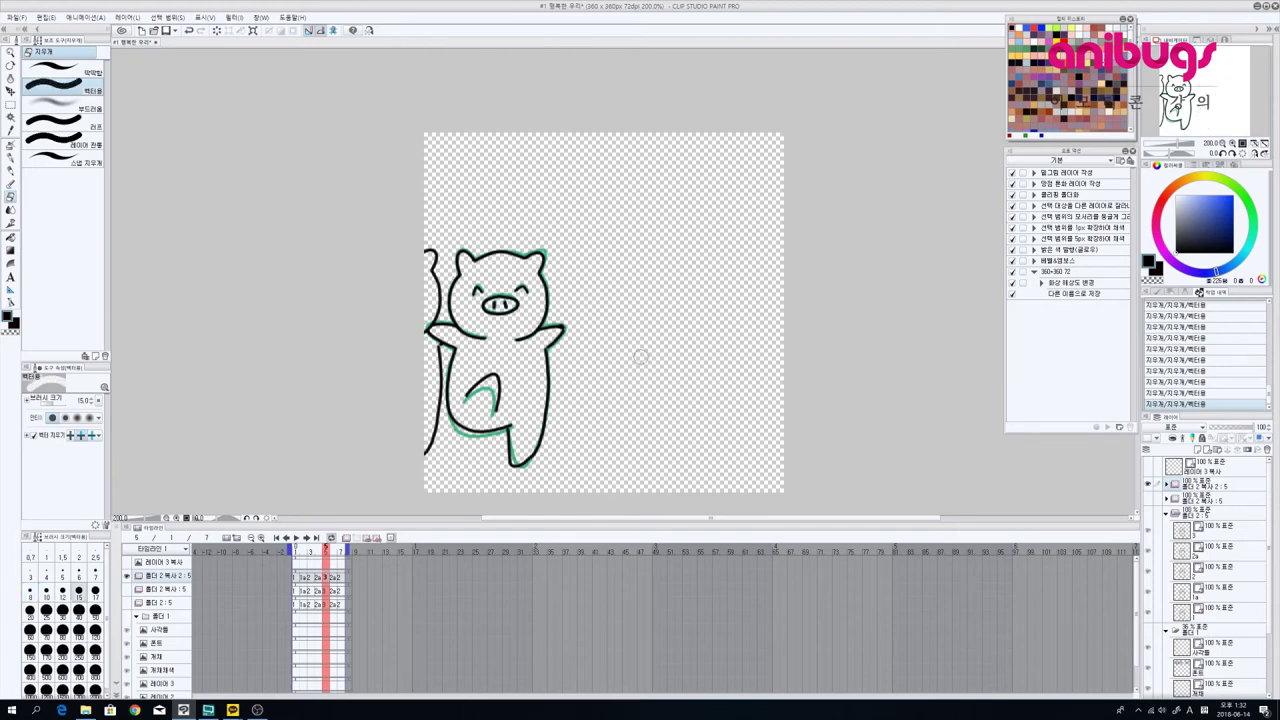
pyautogui.moveTo(429, 353)
pyautogui.mouseDown()
pyautogui.moveTo(420, 335)
pyautogui.moveTo(436, 273)
pyautogui.mouseUp()
# Step: Scrub the left pig's cels back to frame 1 and make the other two pig folders visible again
pyautogui.moveTo(320, 582); pyautogui.dragTo(302, 580)
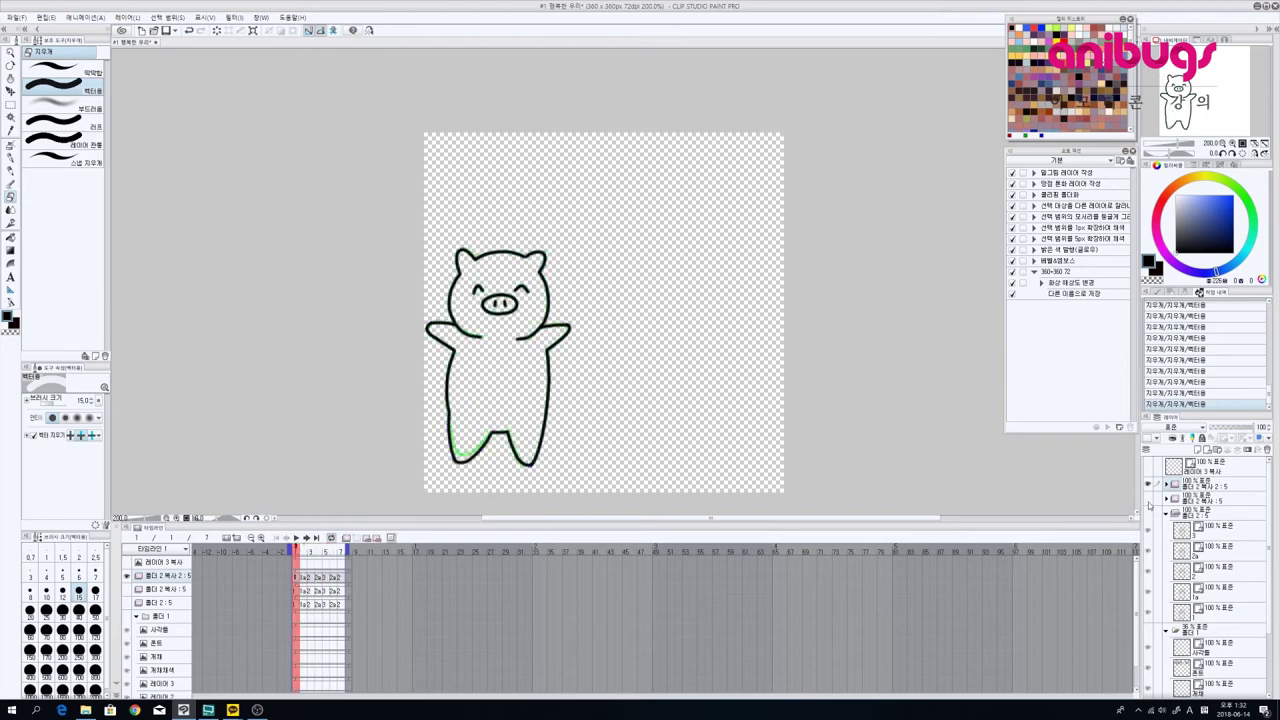
pyautogui.click(1148, 497)
pyautogui.click(1148, 512)
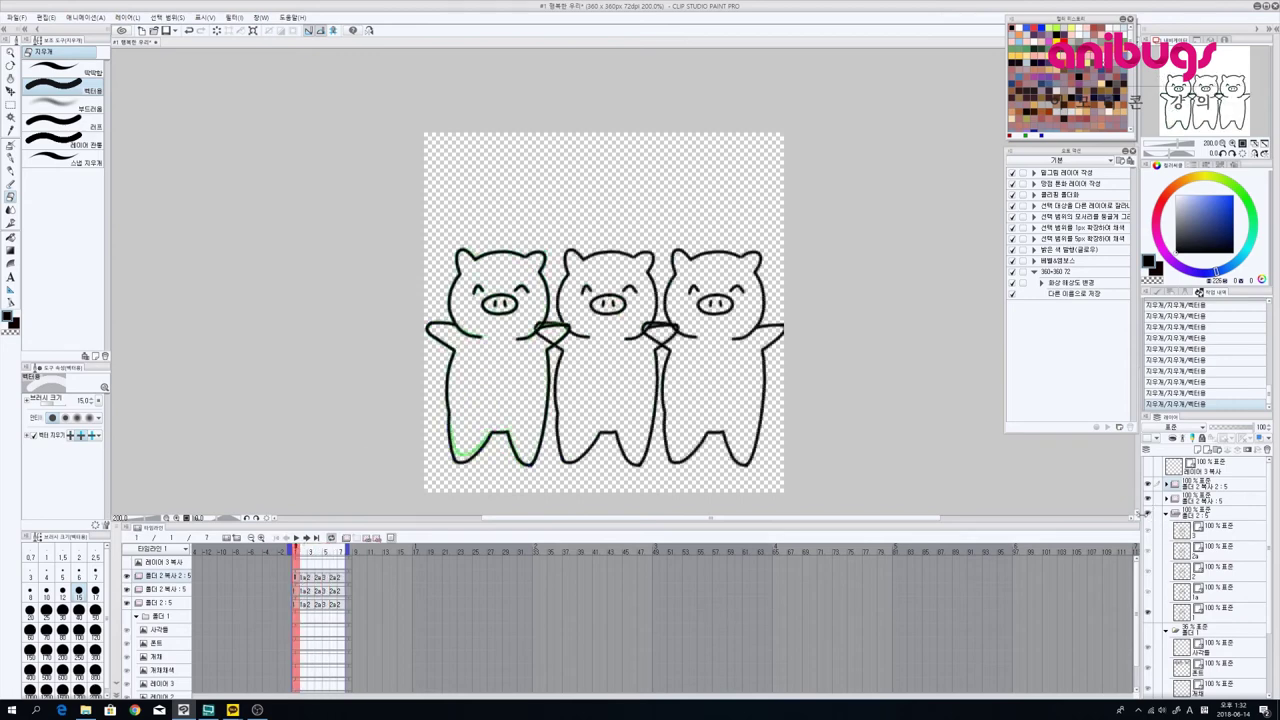
# Step: Play back the animation of all three pigs, examine their overlapping arms up close, and stop the playback
pyautogui.click(306, 538)
pyautogui.scroll(-2, 829, 391)
pyautogui.scroll(1, 829, 398)
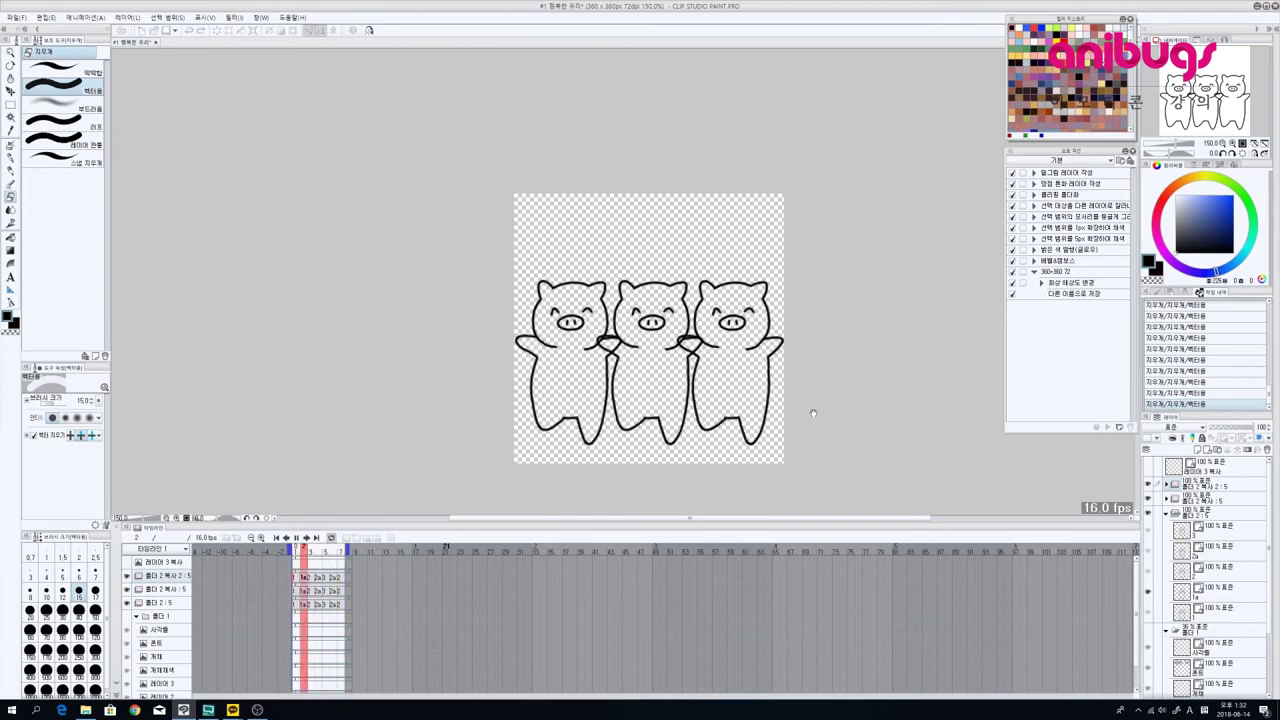
pyautogui.scroll(3, 640, 375)
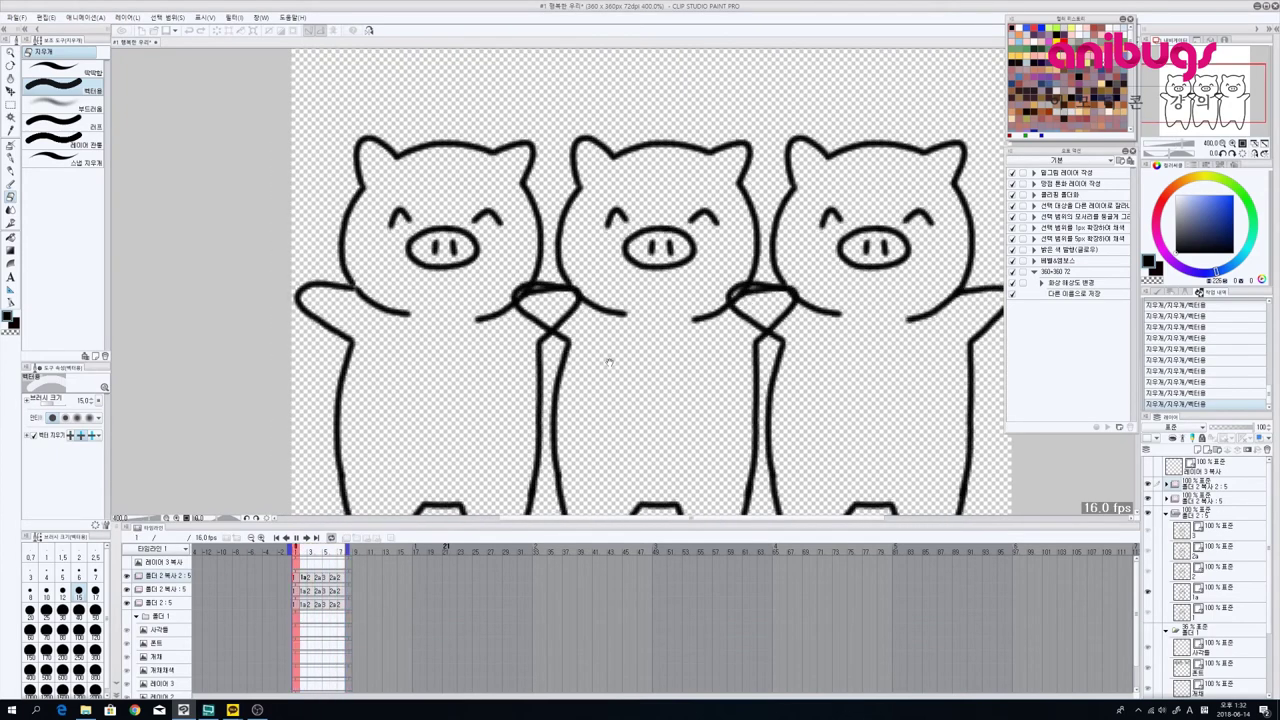
pyautogui.scroll(-4, 608, 363)
pyautogui.scroll(4, 586, 371)
pyautogui.scroll(-4, 634, 398)
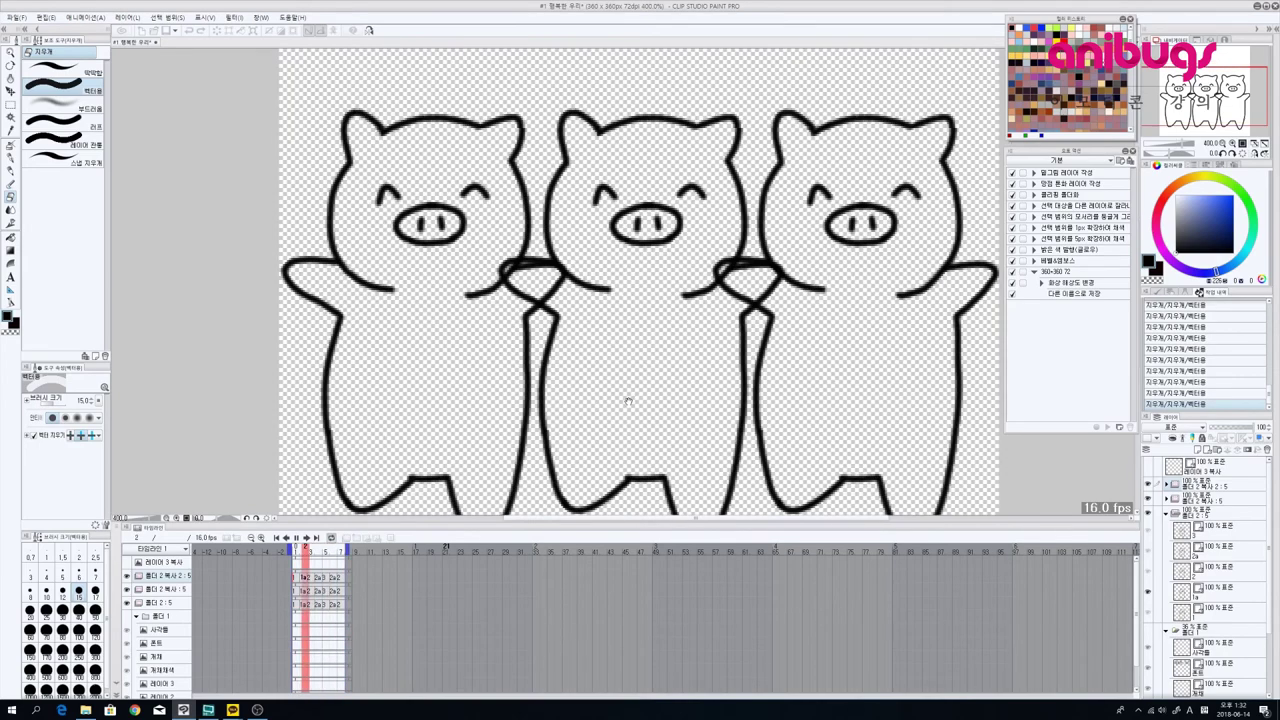
pyautogui.scroll(4, 634, 398)
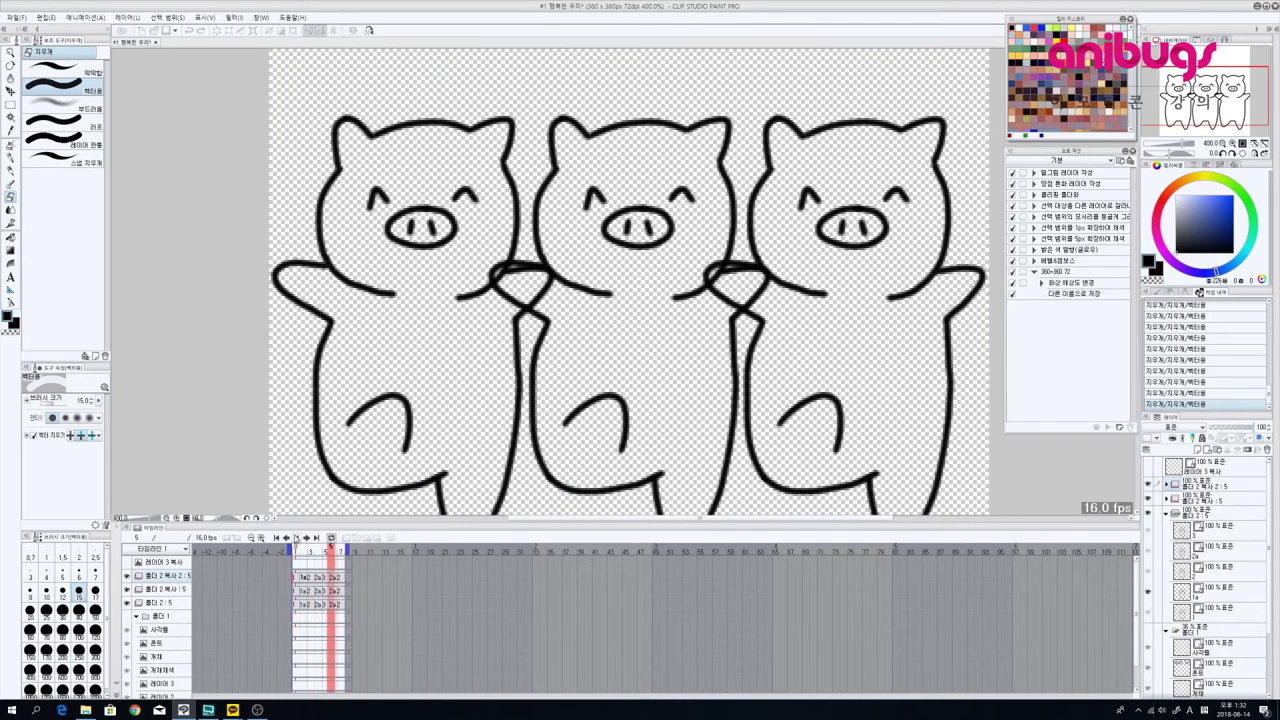
pyautogui.click(297, 539)
pyautogui.moveTo(586, 429); pyautogui.dragTo(612, 424)
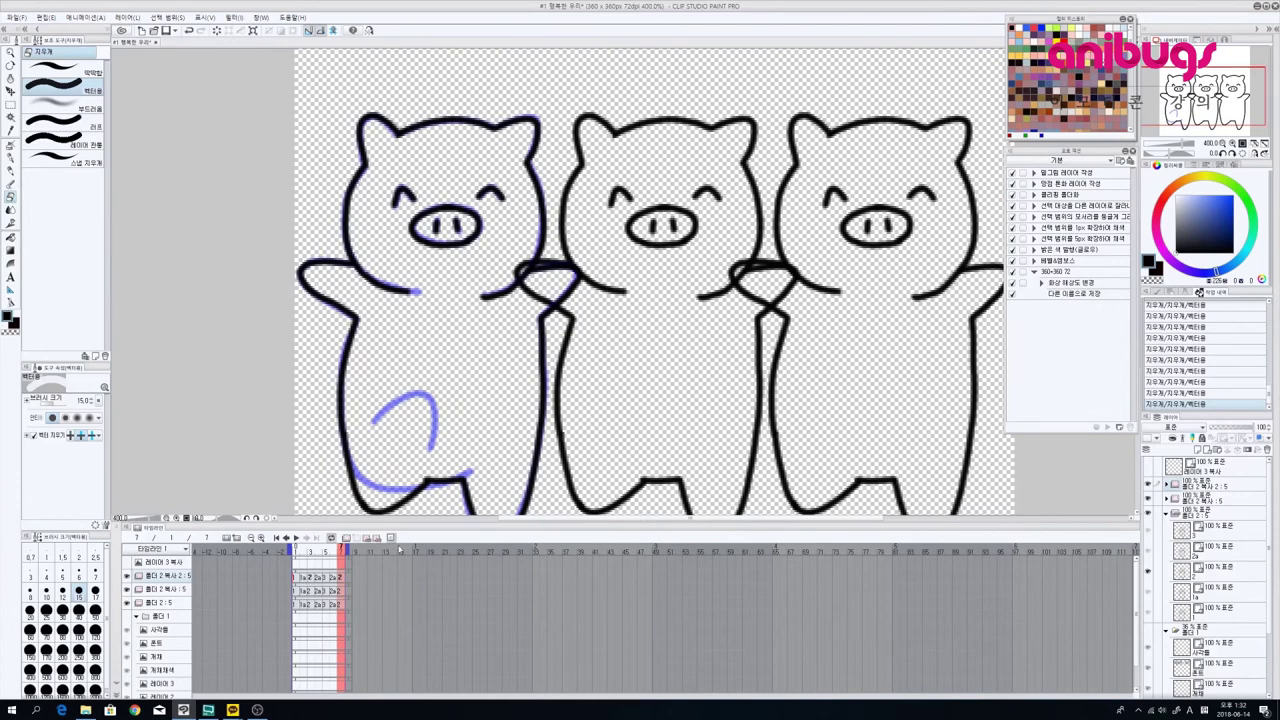
# Step: Go to frame 1 of folder 폴더 2 복사 and erase the right pig's arm lines where they overlap the middle pig
pyautogui.click(311, 593)
pyautogui.click(304, 592)
pyautogui.click(297, 591)
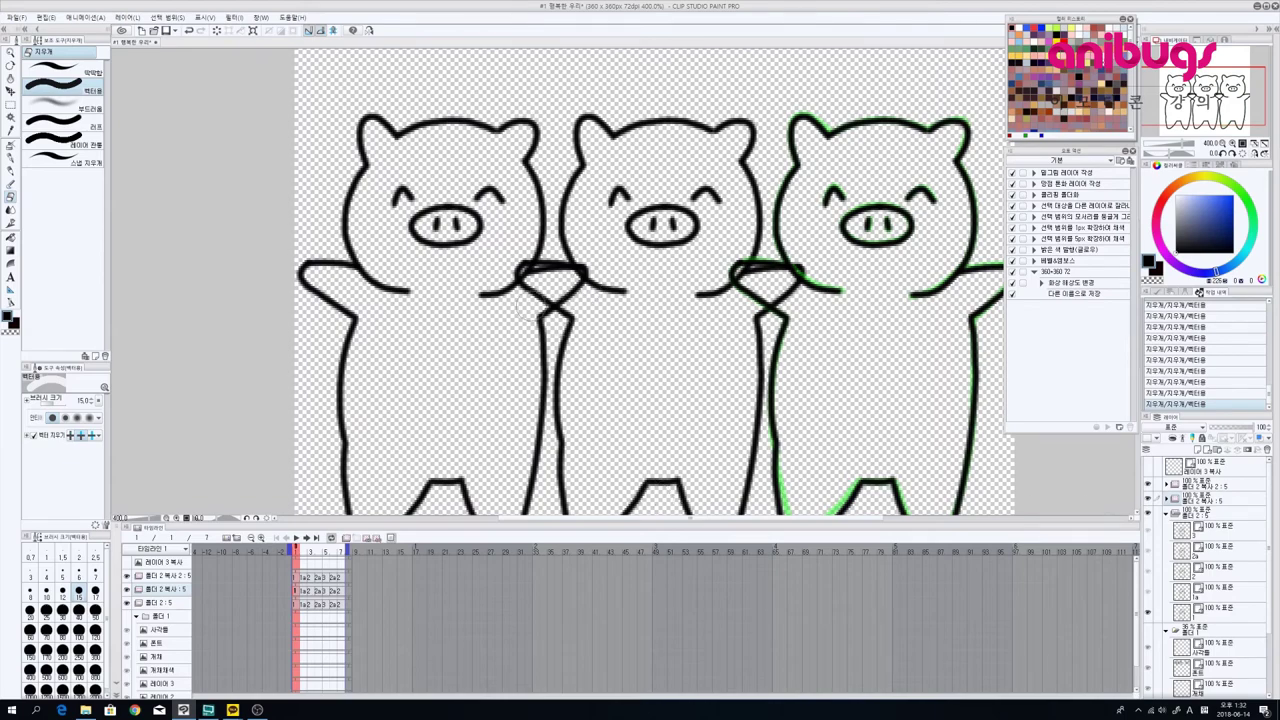
pyautogui.moveTo(768, 298)
pyautogui.mouseDown()
pyautogui.moveTo(646, 272)
pyautogui.moveTo(638, 302)
pyautogui.mouseUp()
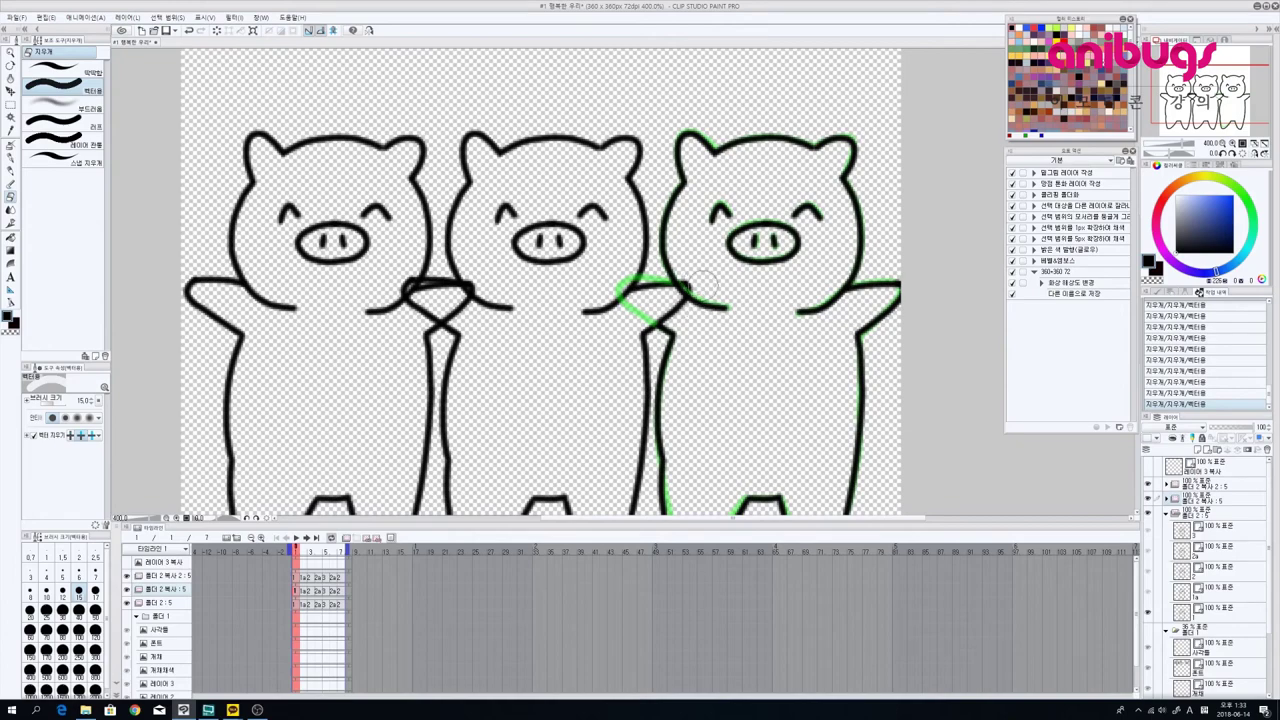
pyautogui.moveTo(693, 425); pyautogui.dragTo(697, 397)
# Step: Erase the right pig's arm lines overlapping the middle pig on the frame 2 cel, undoing and redoing to compare
pyautogui.click(303, 592)
pyautogui.moveTo(630, 295); pyautogui.dragTo(665, 250)
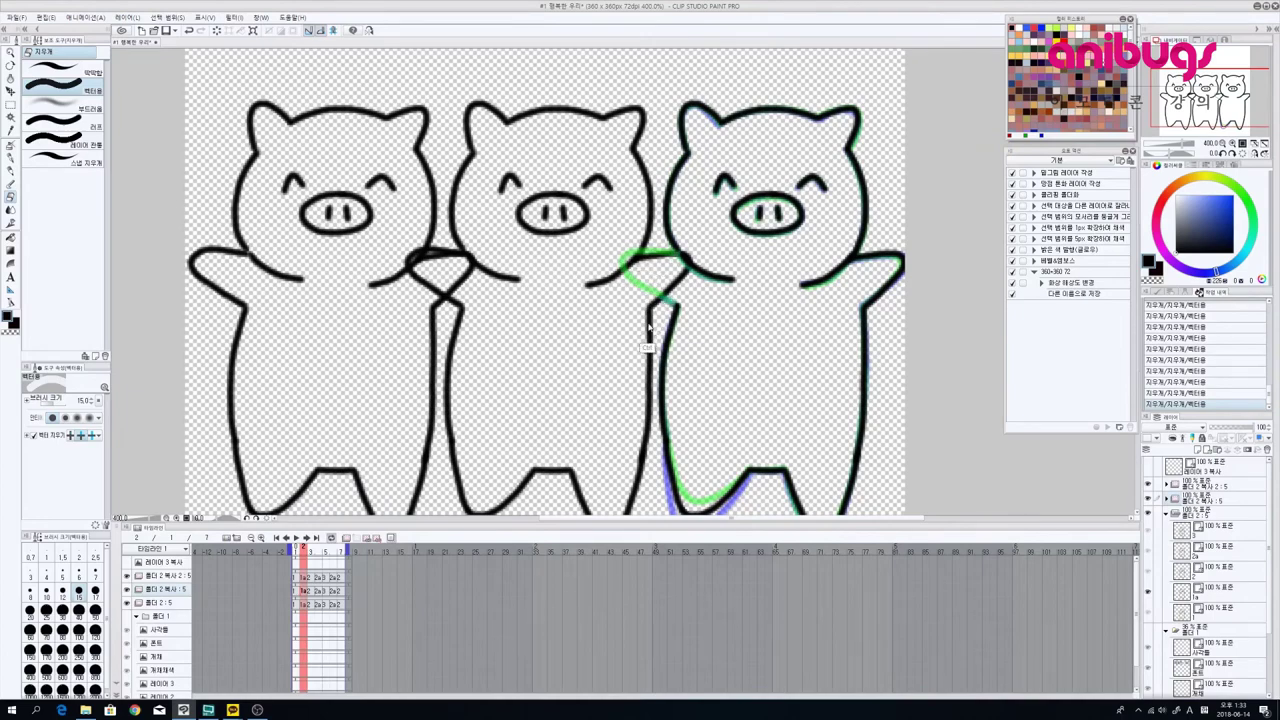
pyautogui.hotkey('ctrl', 'z')
pyautogui.hotkey('ctrl', 'z')
pyautogui.hotkey('ctrl', 'y')
pyautogui.hotkey('ctrl', 'y')
# Step: Erase the right pig's arm lines overlapping the middle pig on the frame 3 and frame 4 cels
pyautogui.click(310, 593)
pyautogui.moveTo(632, 298); pyautogui.dragTo(645, 262)
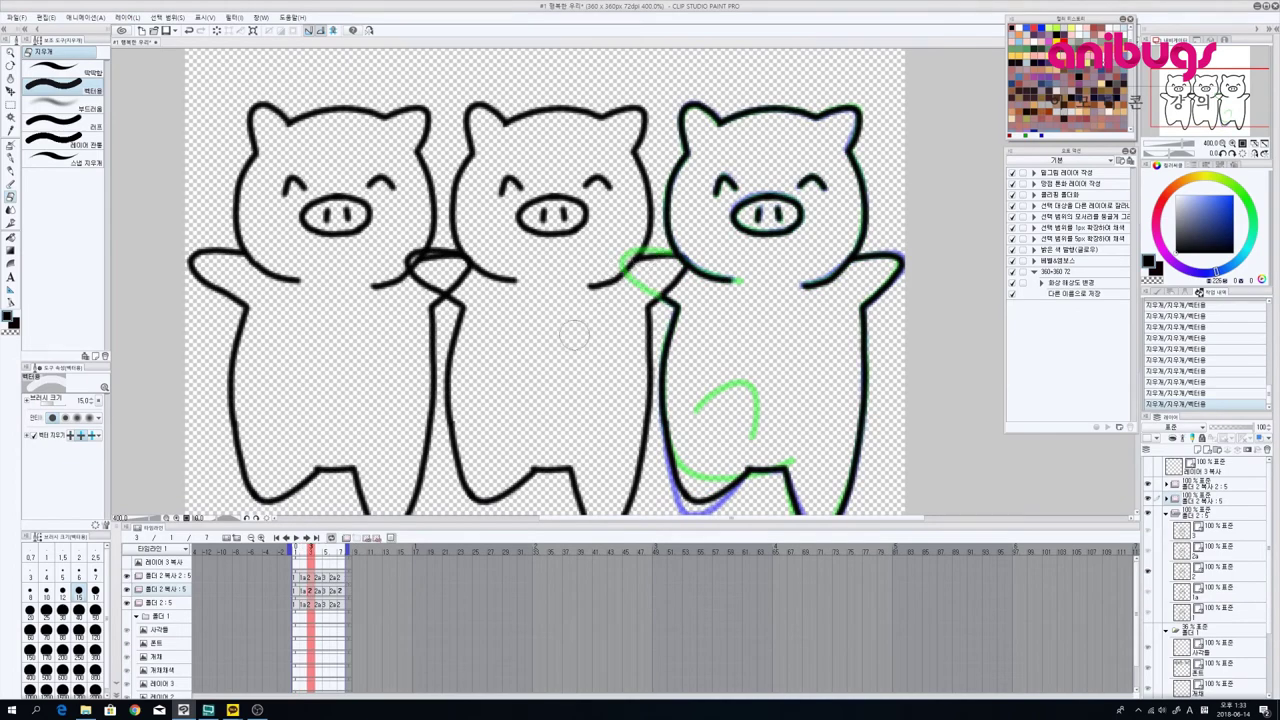
pyautogui.click(323, 591)
pyautogui.moveTo(636, 269); pyautogui.dragTo(633, 296)
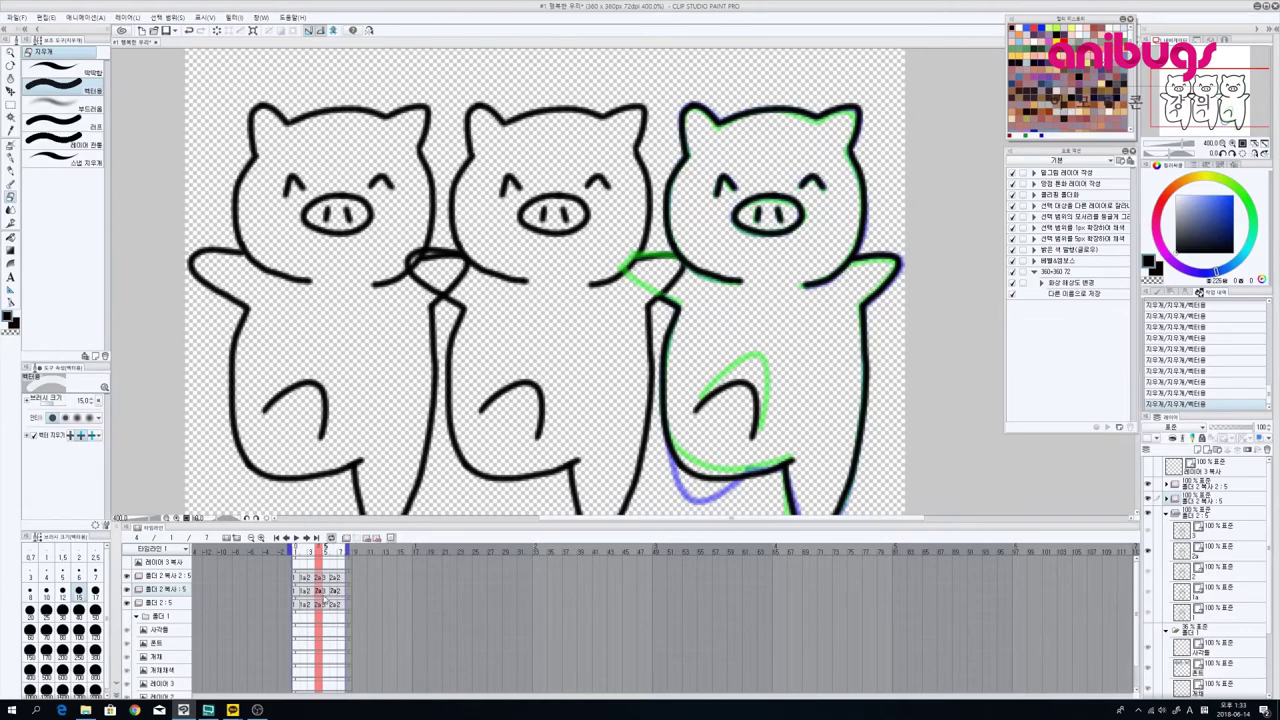
# Step: Erase the right pig's overlapping arm lines on the frame 5 cel and check frames 6 and 7
pyautogui.click(324, 591)
pyautogui.moveTo(642, 250); pyautogui.dragTo(632, 302)
pyautogui.click(655, 262)
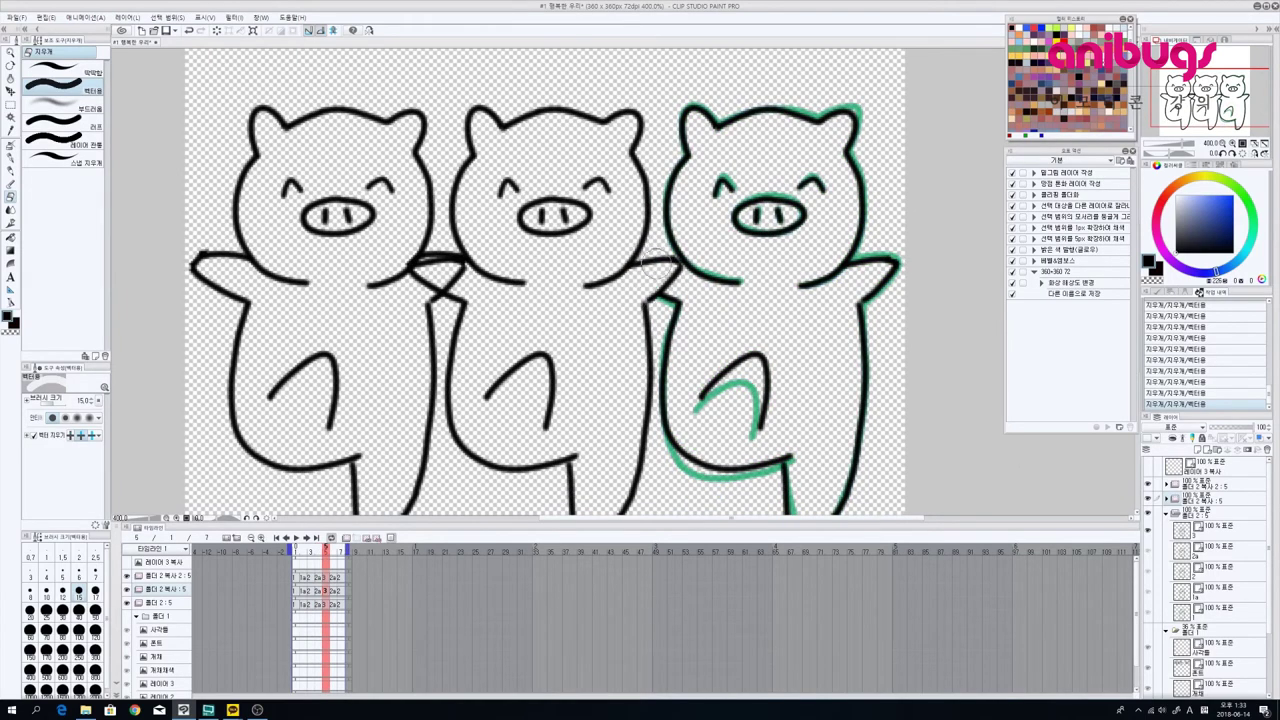
pyautogui.click(335, 552)
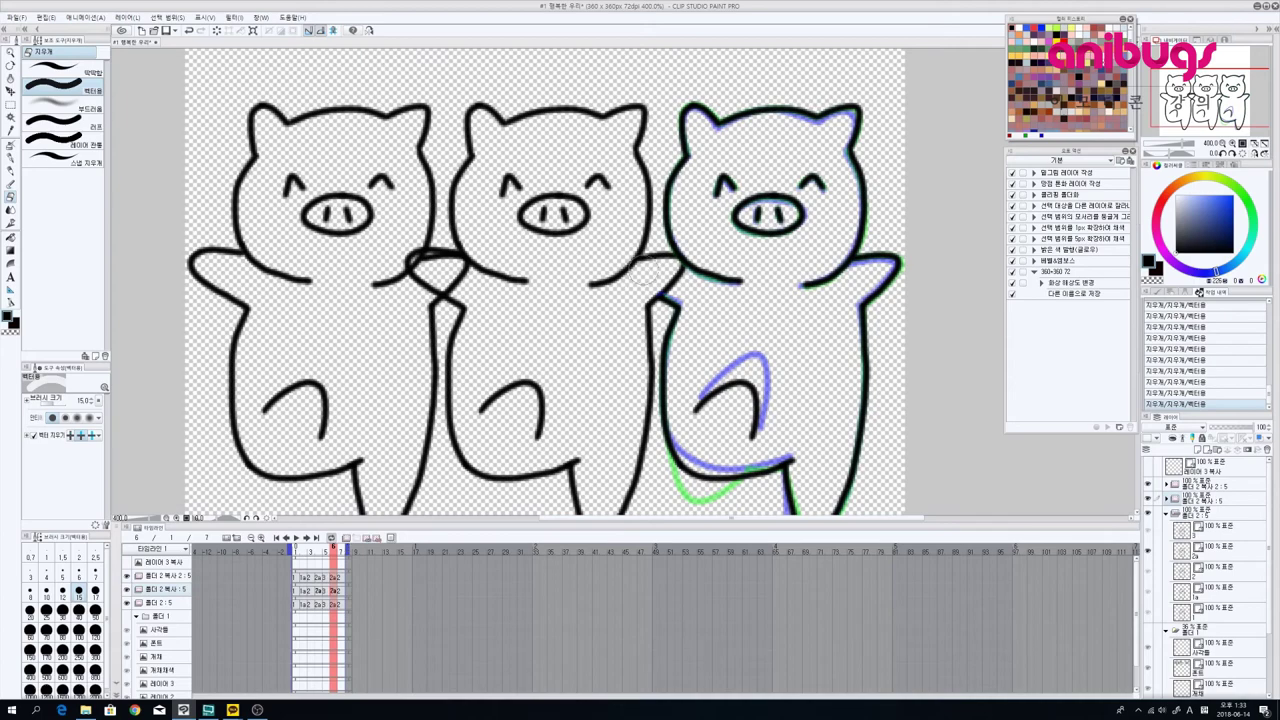
pyautogui.click(340, 590)
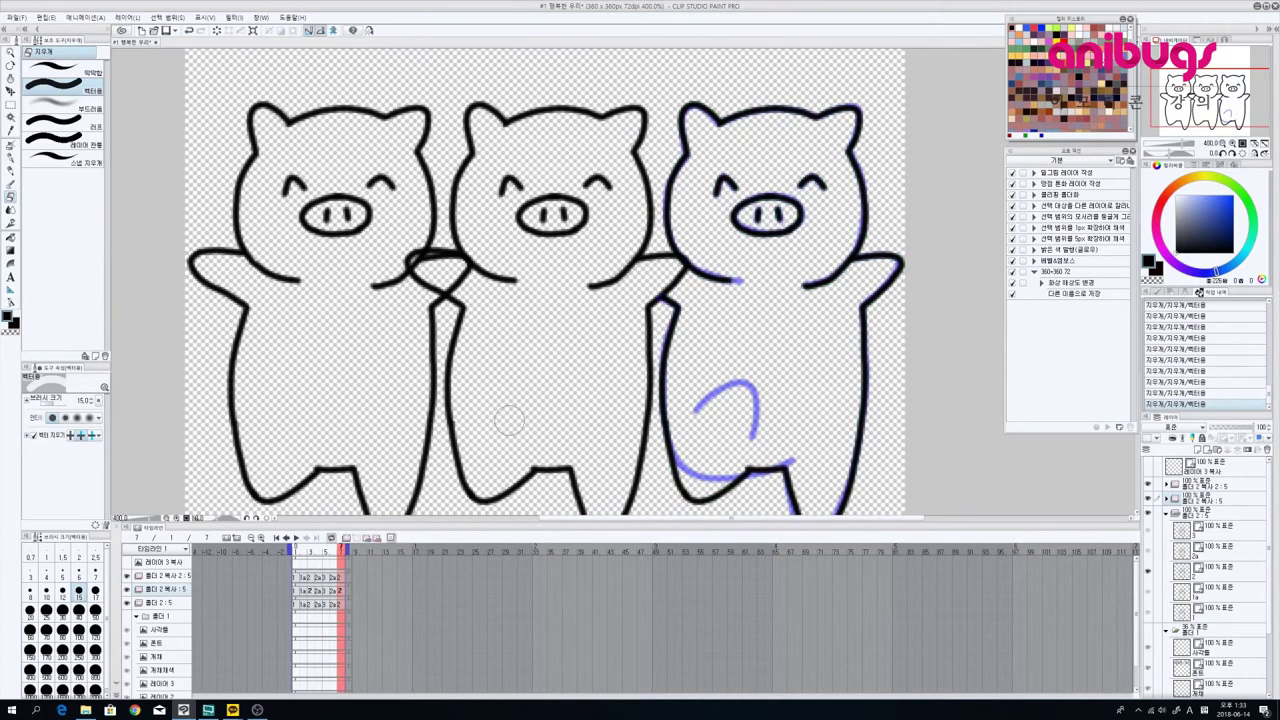
# Step: Erase the left pig's hand lines overlapping the middle pig on the cels of frames 1 to 5, and check frames 6 and 7
pyautogui.click(298, 578)
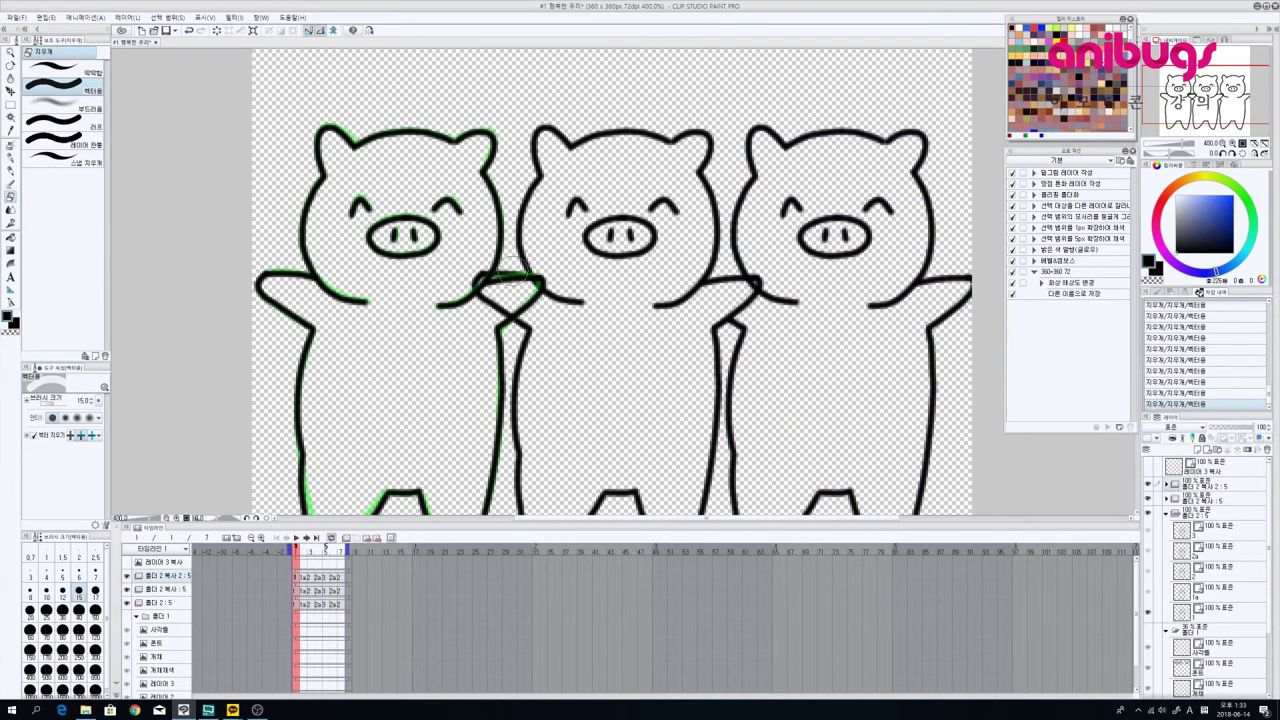
pyautogui.moveTo(528, 283); pyautogui.dragTo(537, 303)
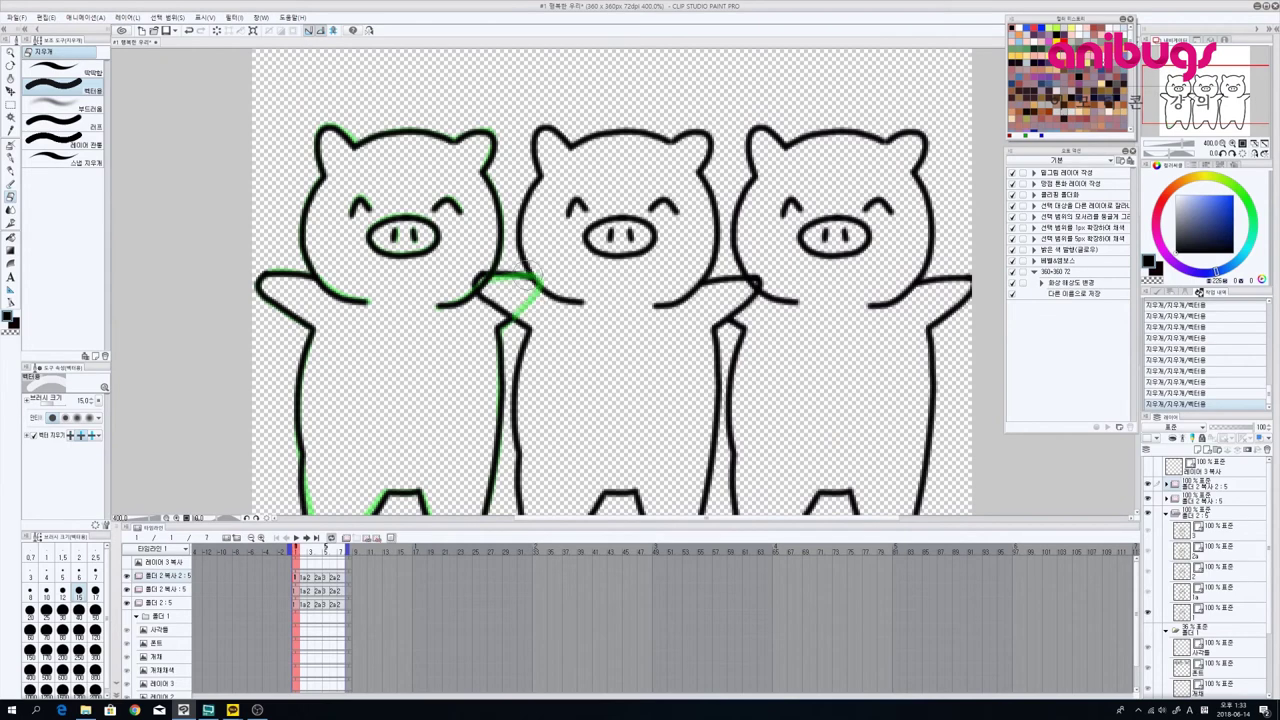
pyautogui.click(304, 580)
pyautogui.click(311, 579)
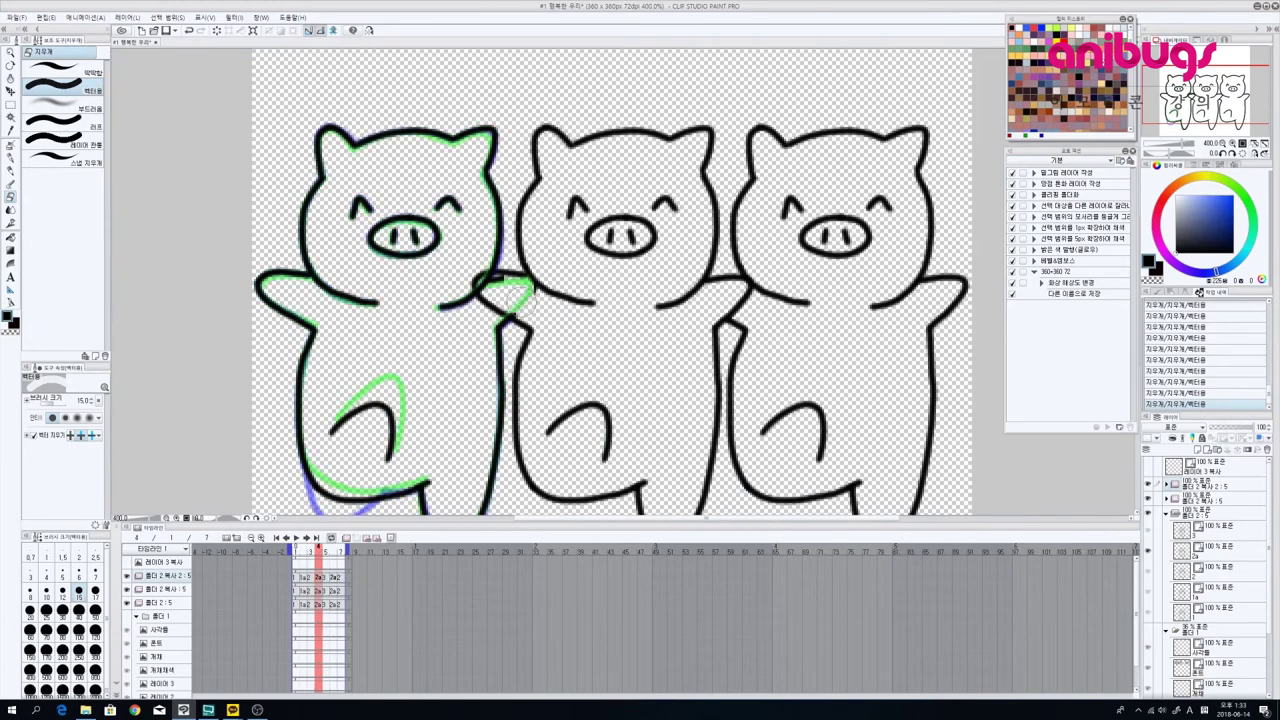
pyautogui.click(326, 580)
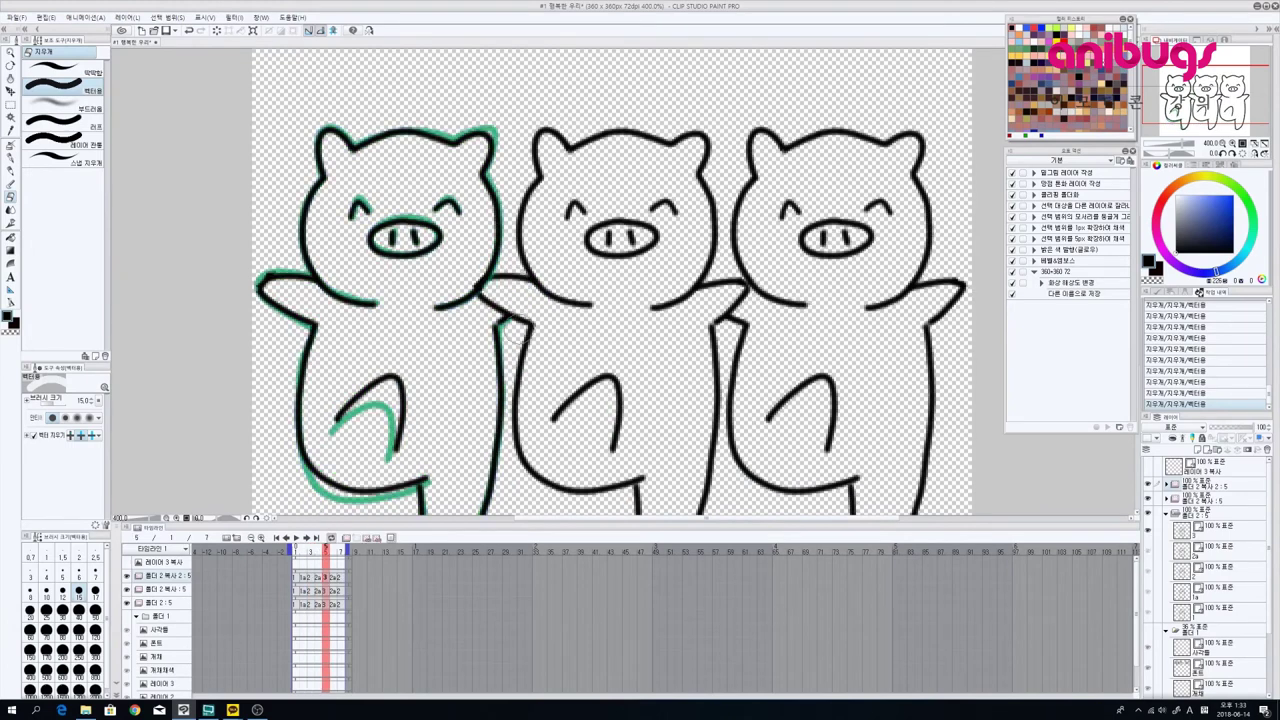
pyautogui.click(333, 580)
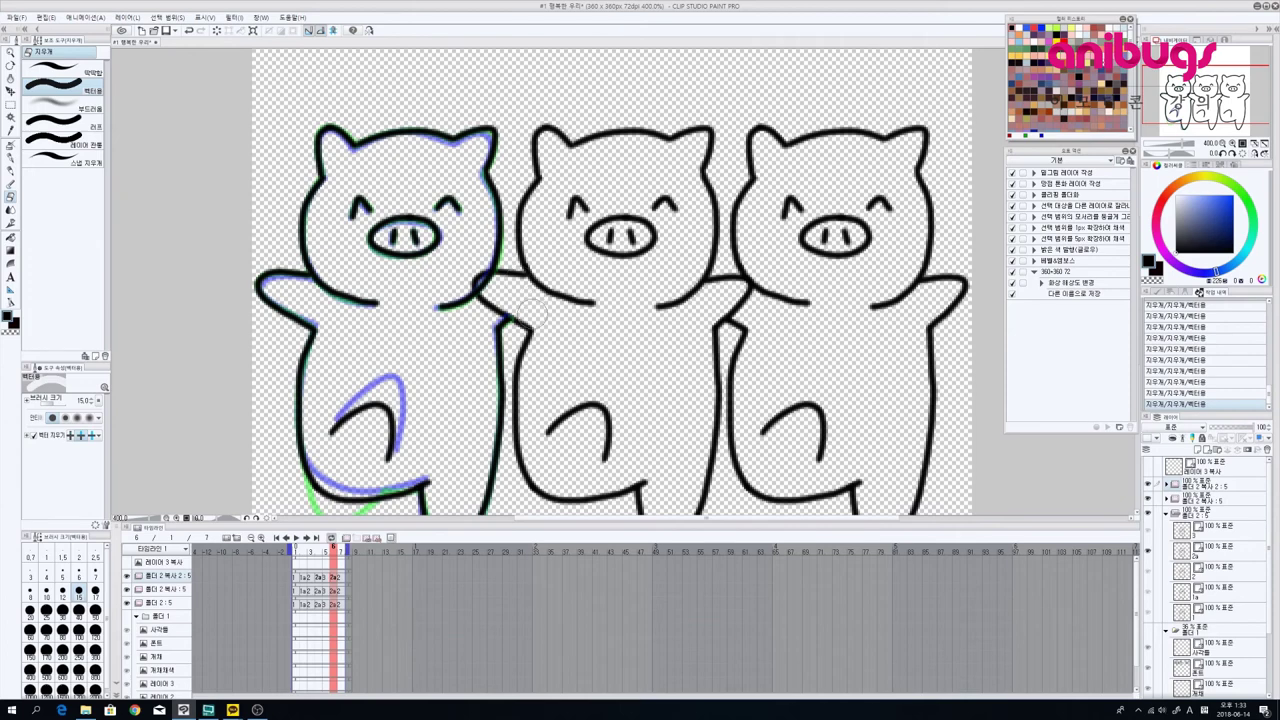
pyautogui.click(347, 549)
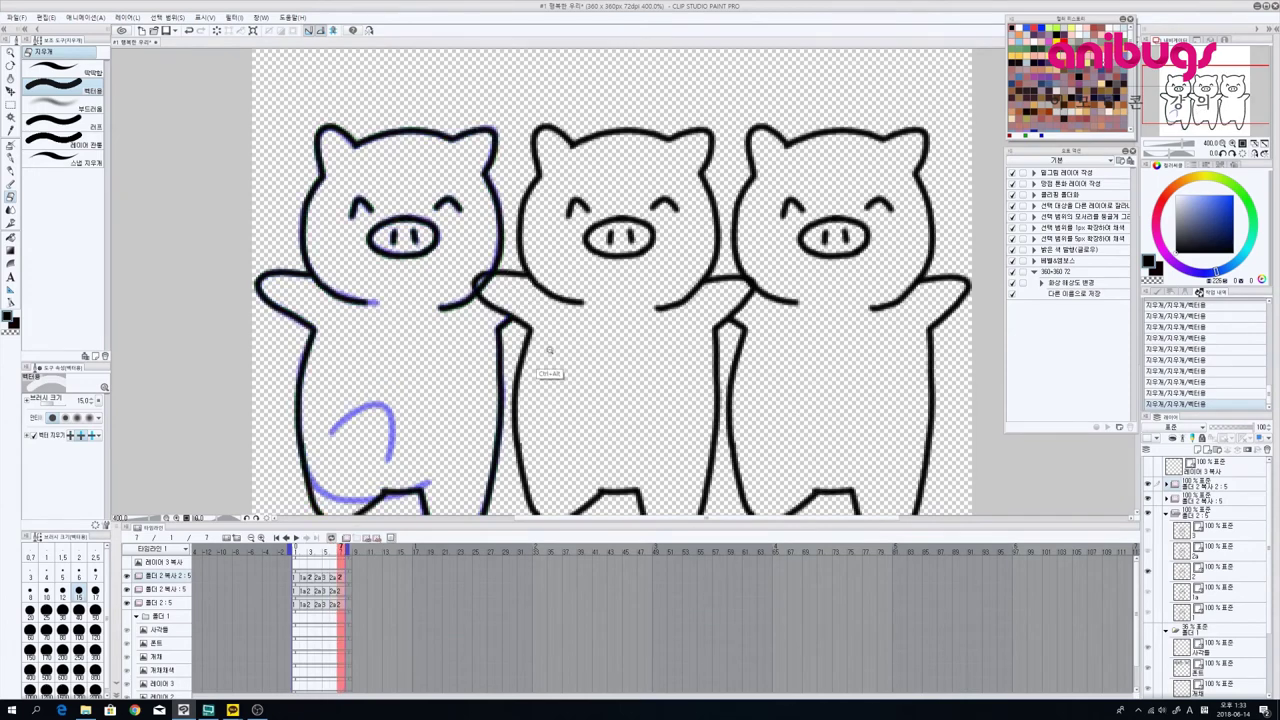
# Step: Play back the three-pig animation and examine the cleaned arm overlaps
pyautogui.moveTo(549, 350); pyautogui.dragTo(546, 428)
pyautogui.click(296, 537)
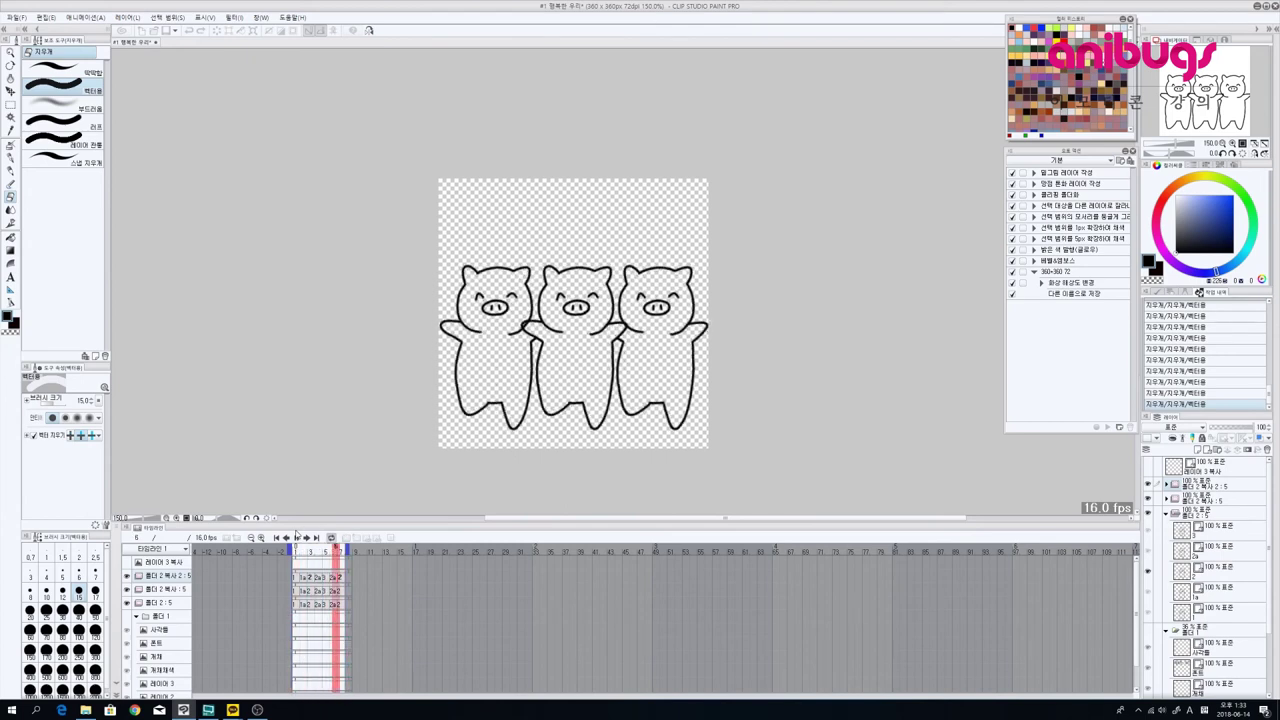
pyautogui.moveTo(598, 382); pyautogui.dragTo(609, 377)
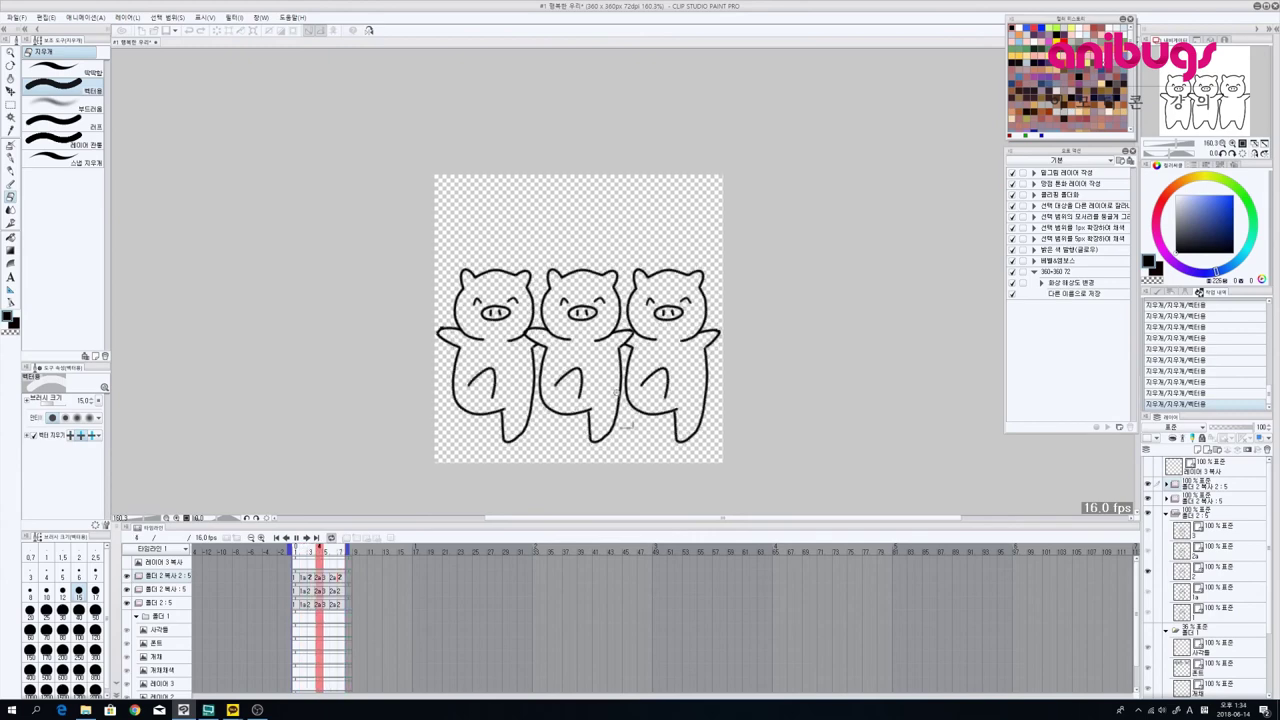
pyautogui.scroll(1, 607, 390)
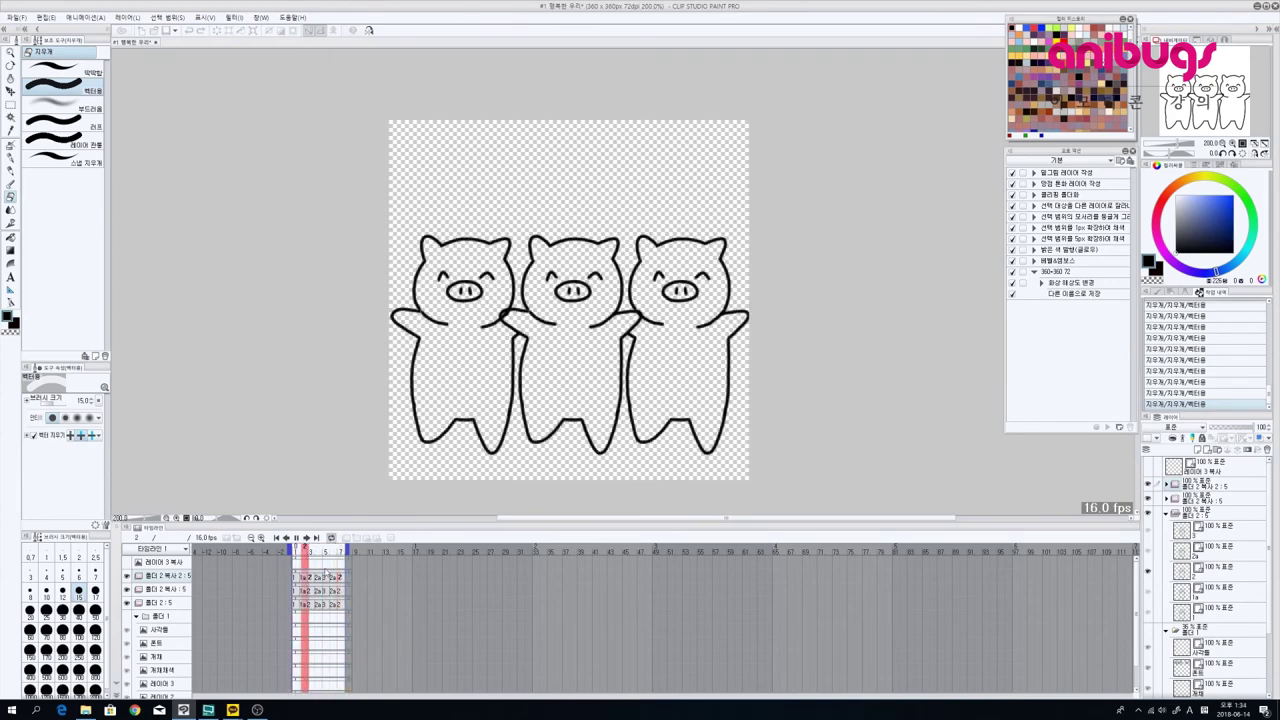
# Step: With the eraser reduced to 6, erase the middle pig's hand lines overlapping both neighbours on frames 1 to 5, and check frames 6 and 7
pyautogui.scroll(5, 508, 316)
pyautogui.press('[')
pyautogui.press('[')
pyautogui.press('[')
pyautogui.press('[')
pyautogui.press('[')
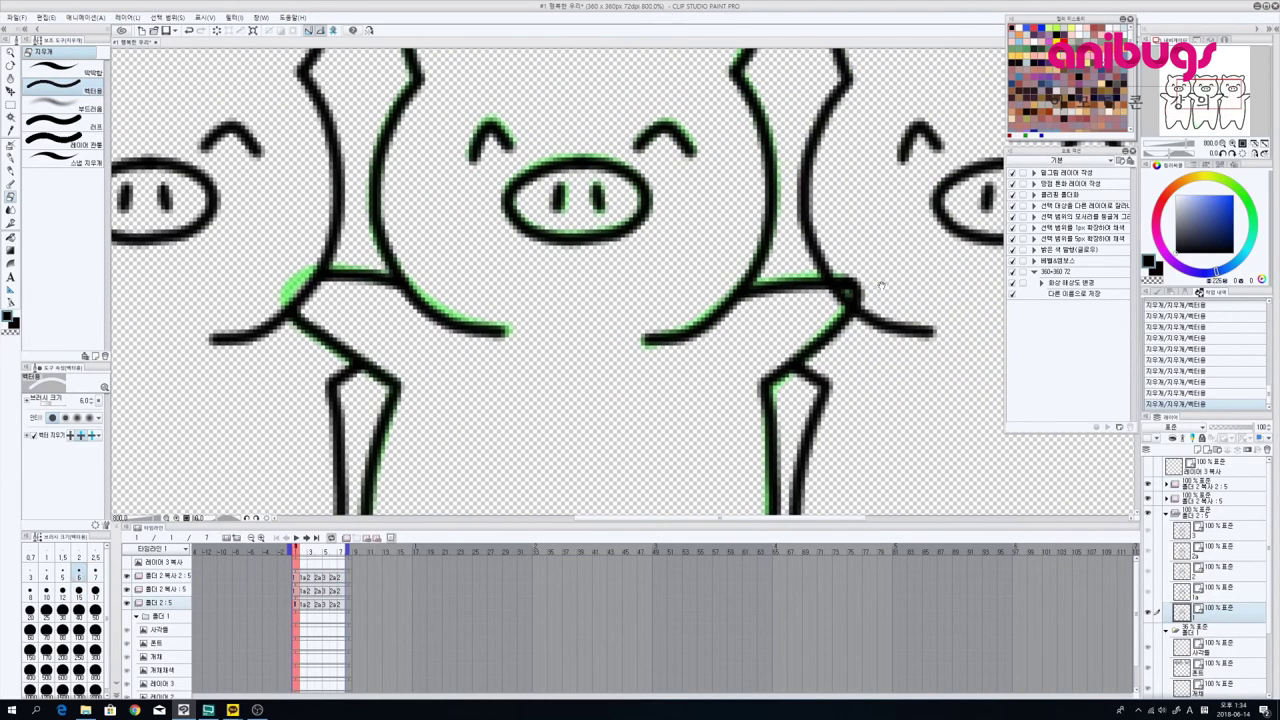
pyautogui.scroll(-2, 697, 357)
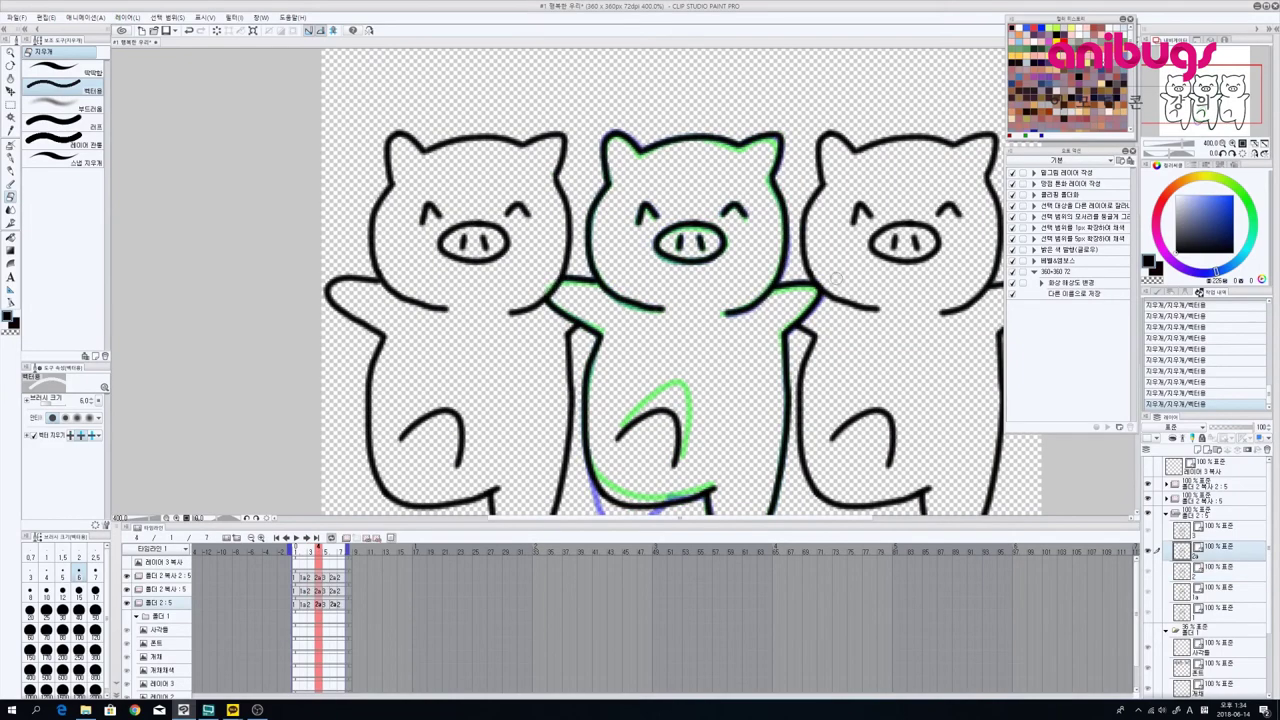
pyautogui.click(325, 604)
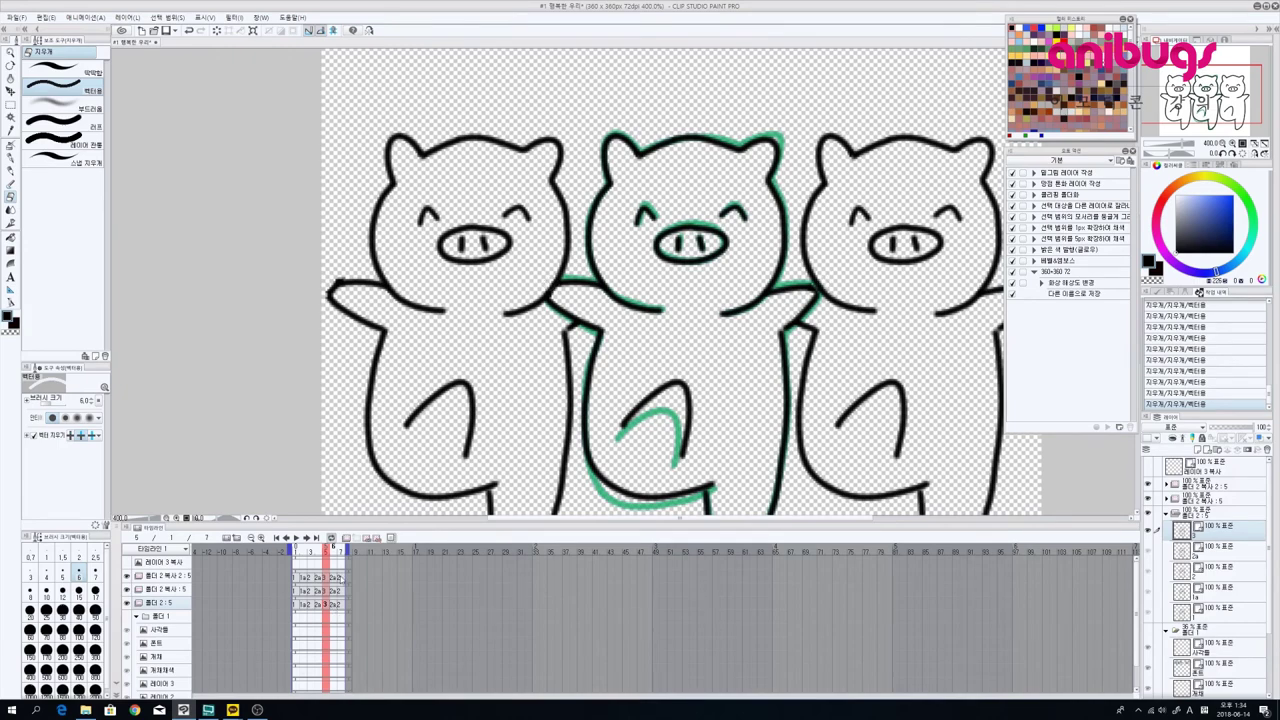
pyautogui.click(333, 606)
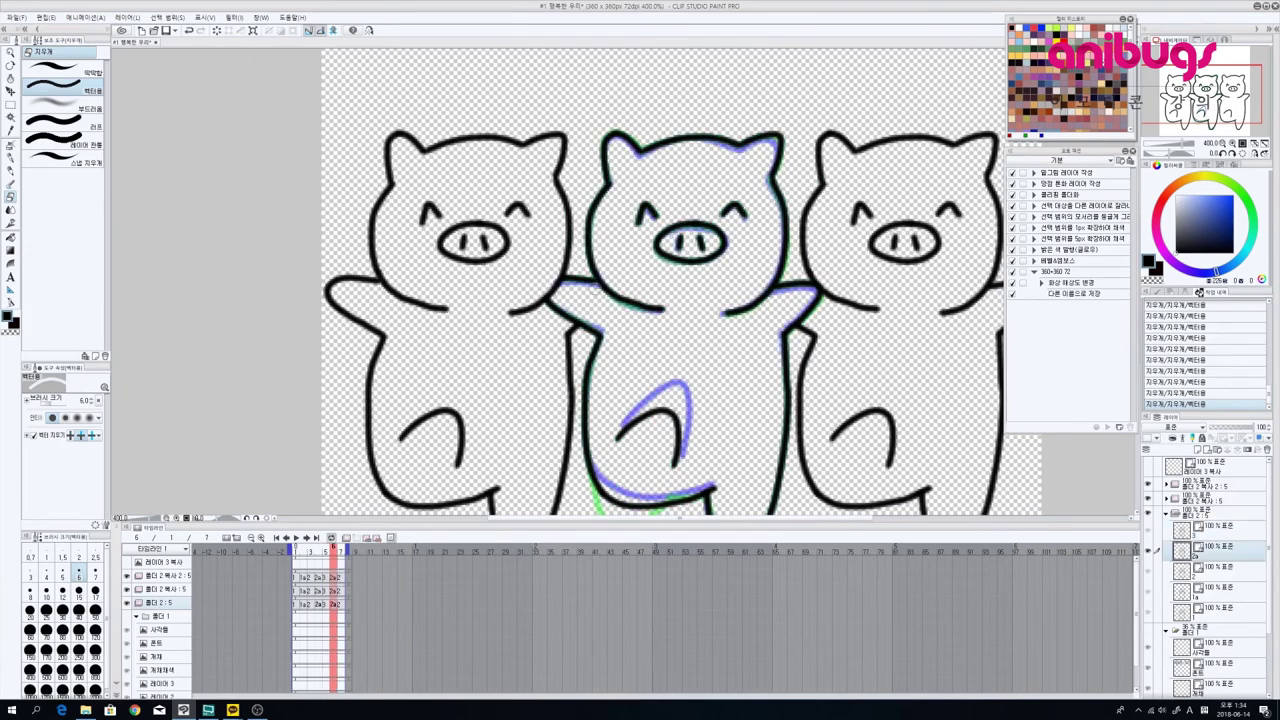
pyautogui.click(341, 605)
# Step: Play back the animation again to examine all the joined arms, and stop the playback
pyautogui.scroll(-2, 750, 362)
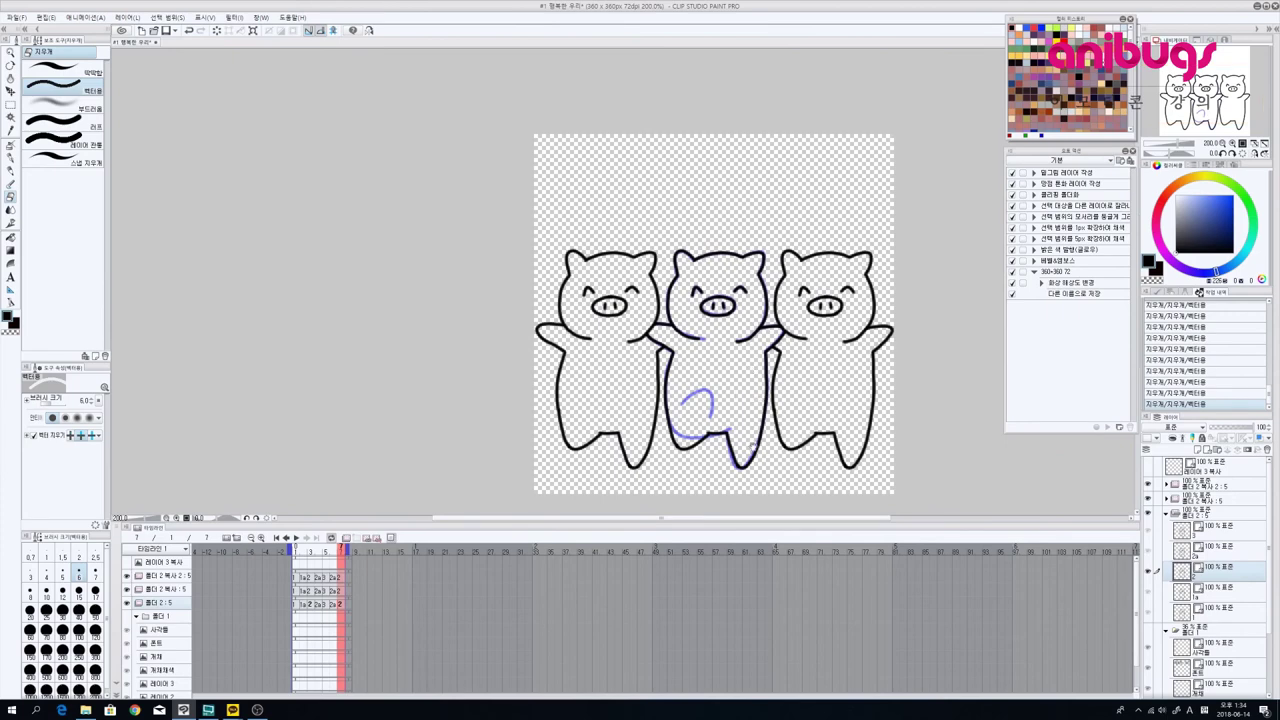
pyautogui.moveTo(749, 380); pyautogui.dragTo(725, 320)
pyautogui.click(296, 538)
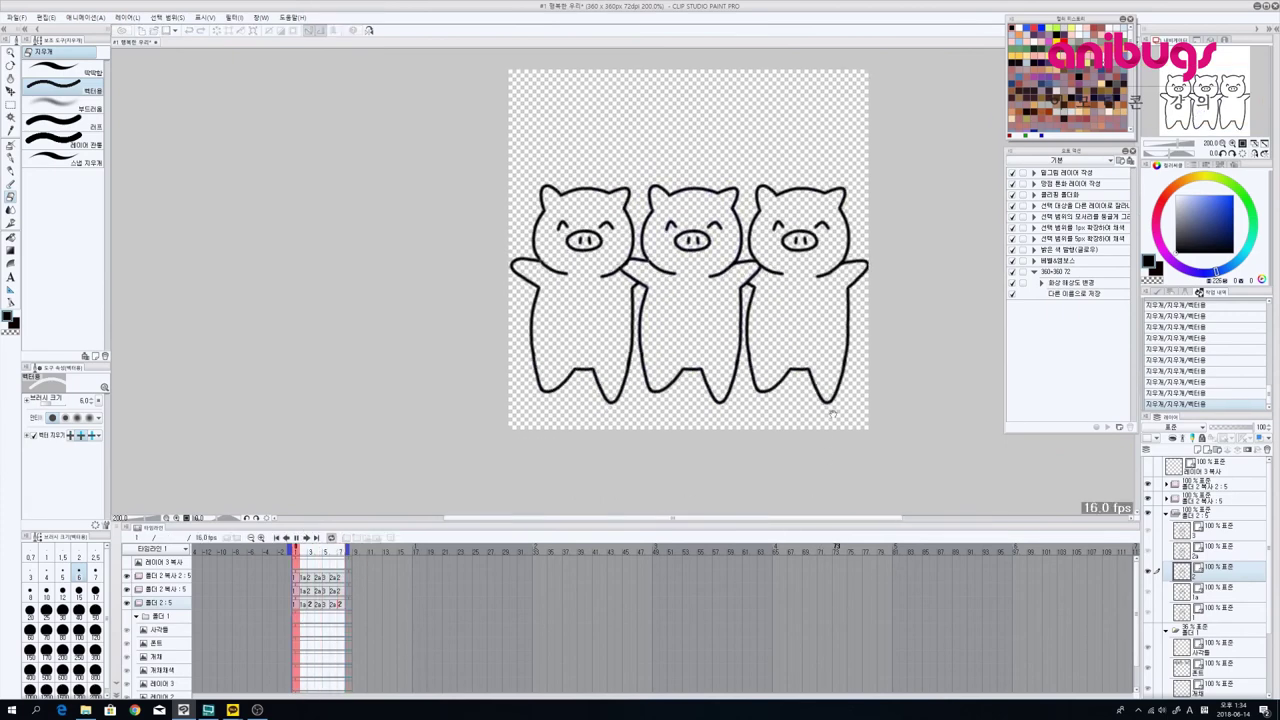
pyautogui.scroll(2, 800, 447)
pyautogui.scroll(-3, 800, 447)
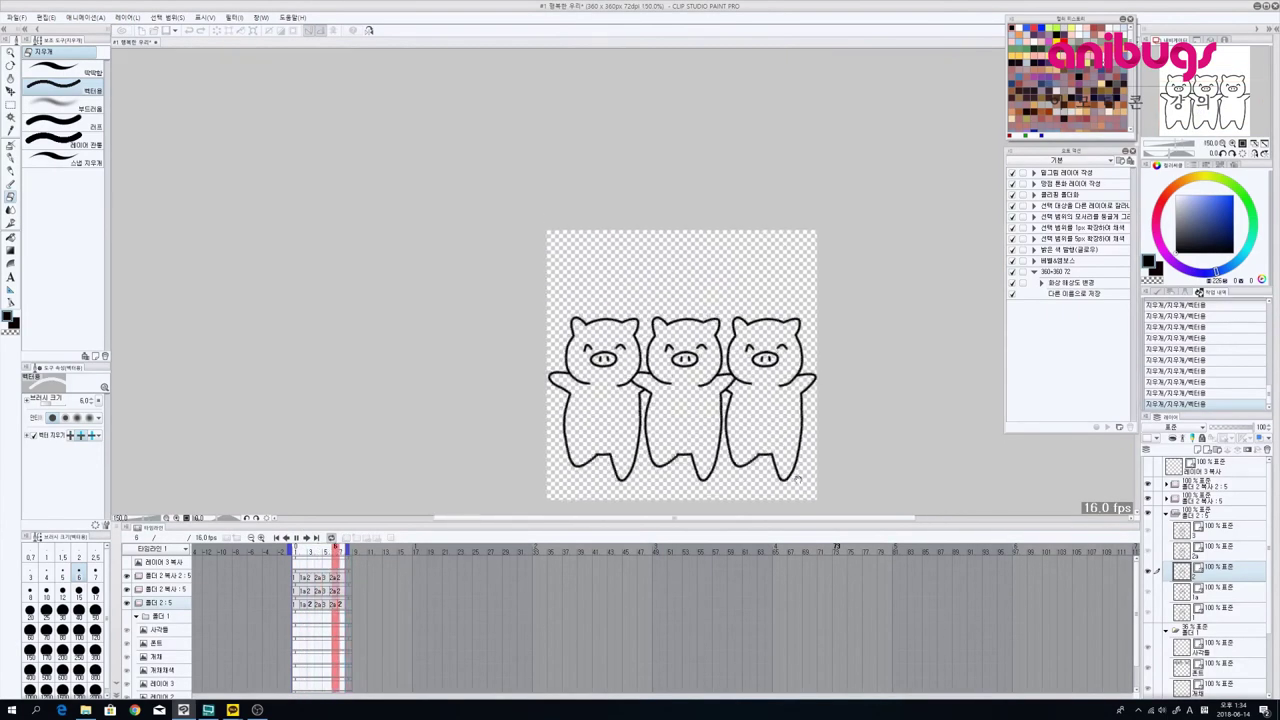
pyautogui.scroll(1, 800, 447)
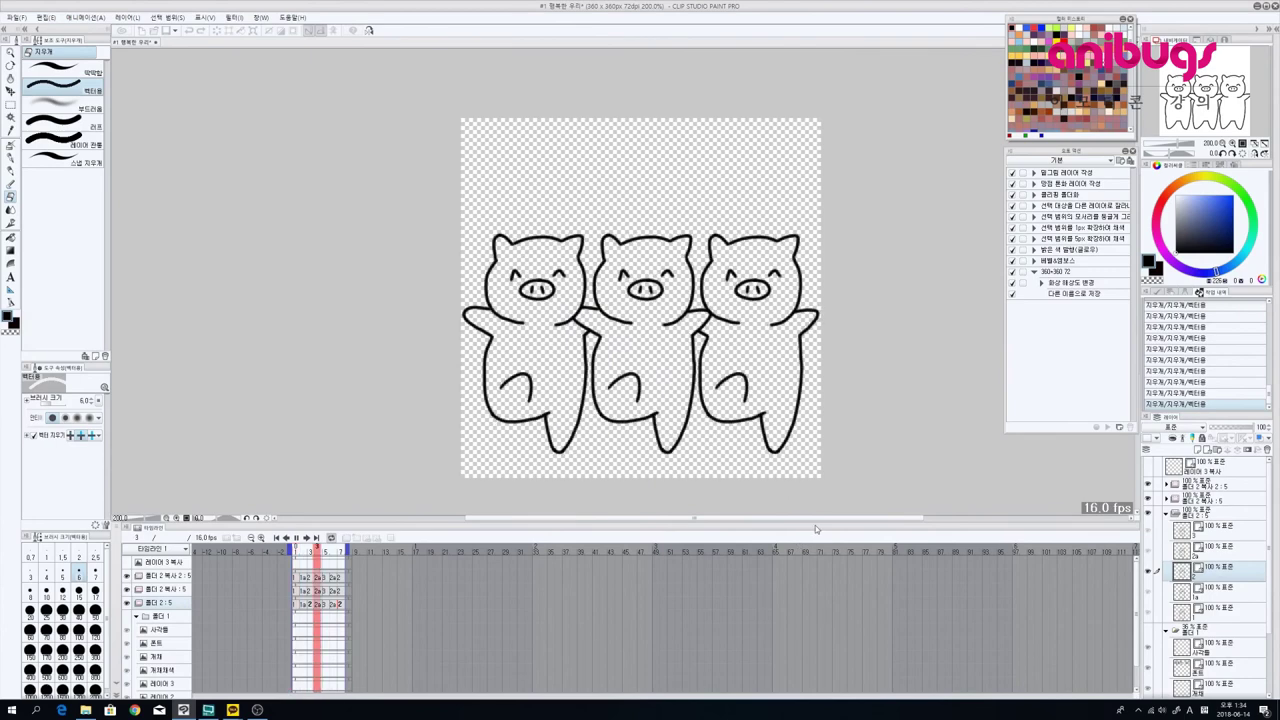
pyautogui.press('space')
# Step: Add a new animation folder, place it above folder 폴더 1, and collapse folders 폴더 2 and 폴더 1
pyautogui.moveTo(888, 434); pyautogui.dragTo(848, 378)
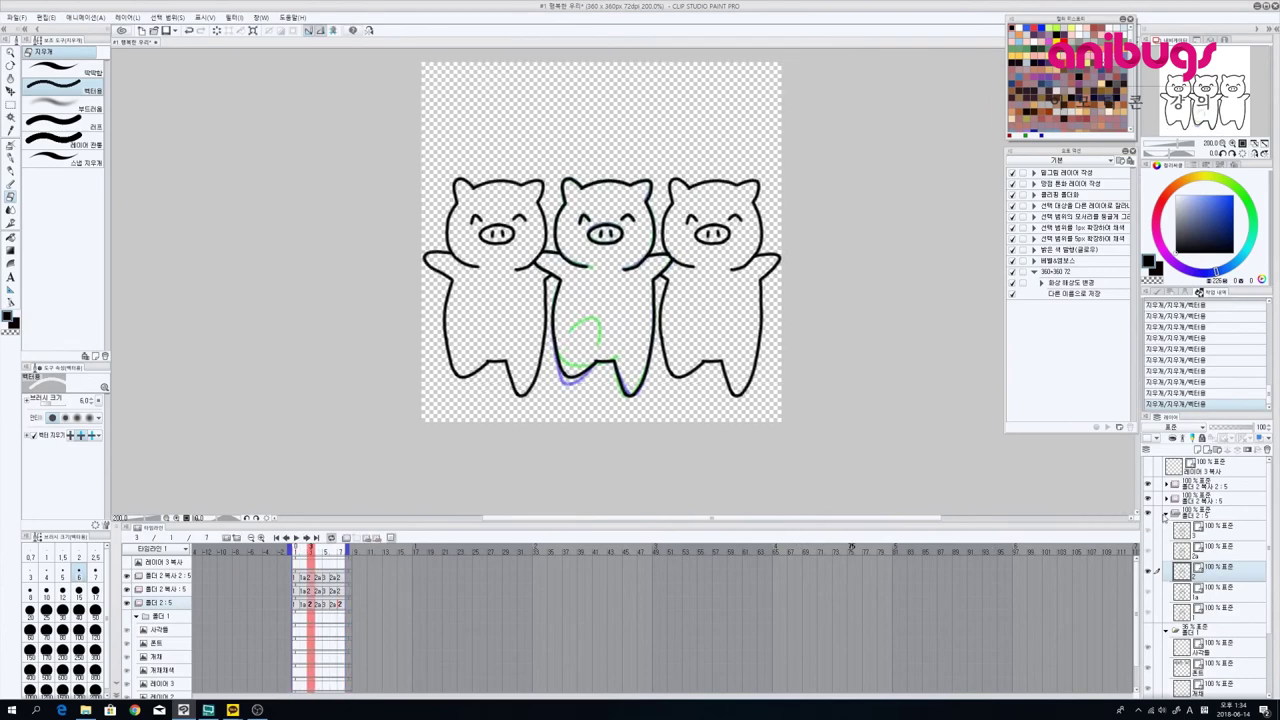
pyautogui.click(1166, 514)
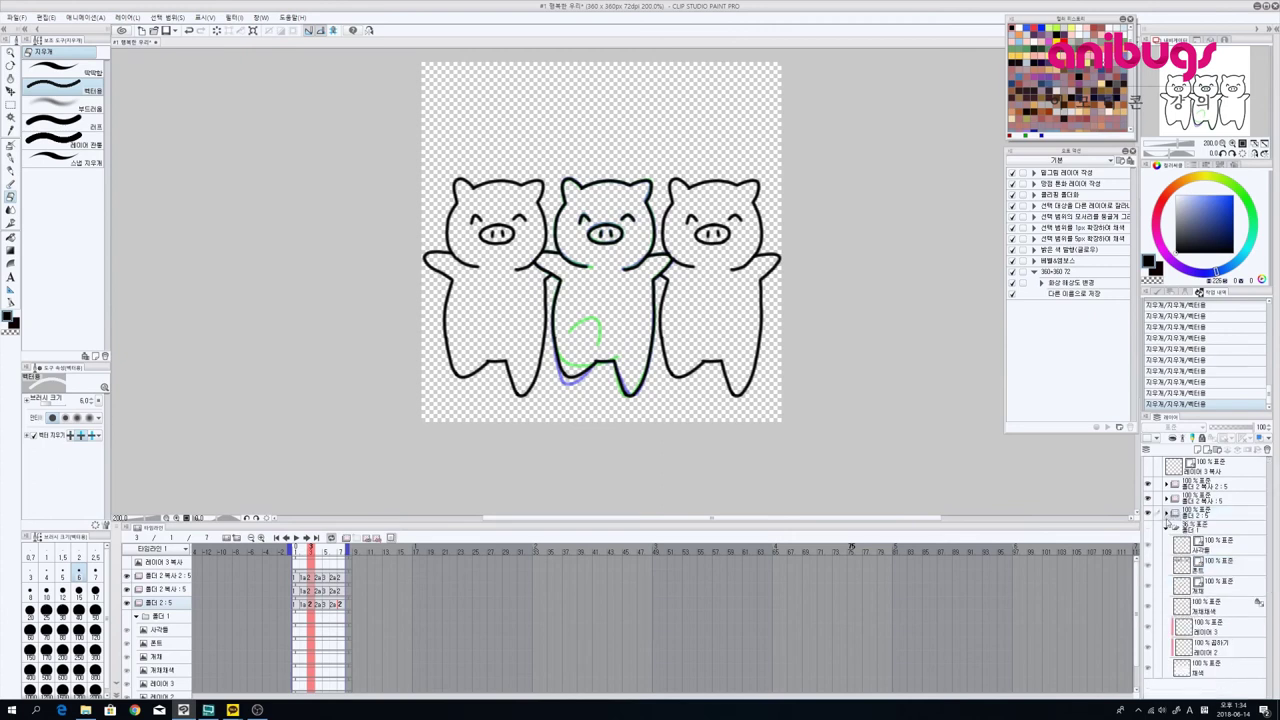
pyautogui.click(1209, 533)
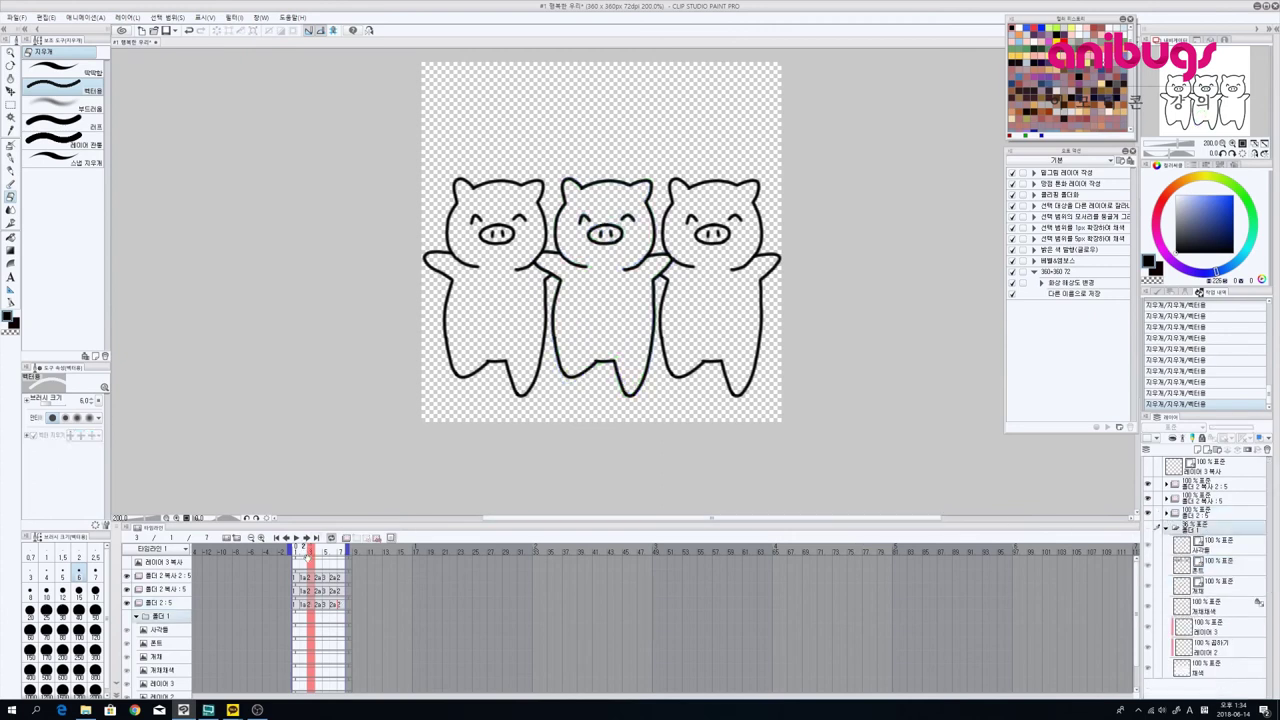
pyautogui.click(348, 538)
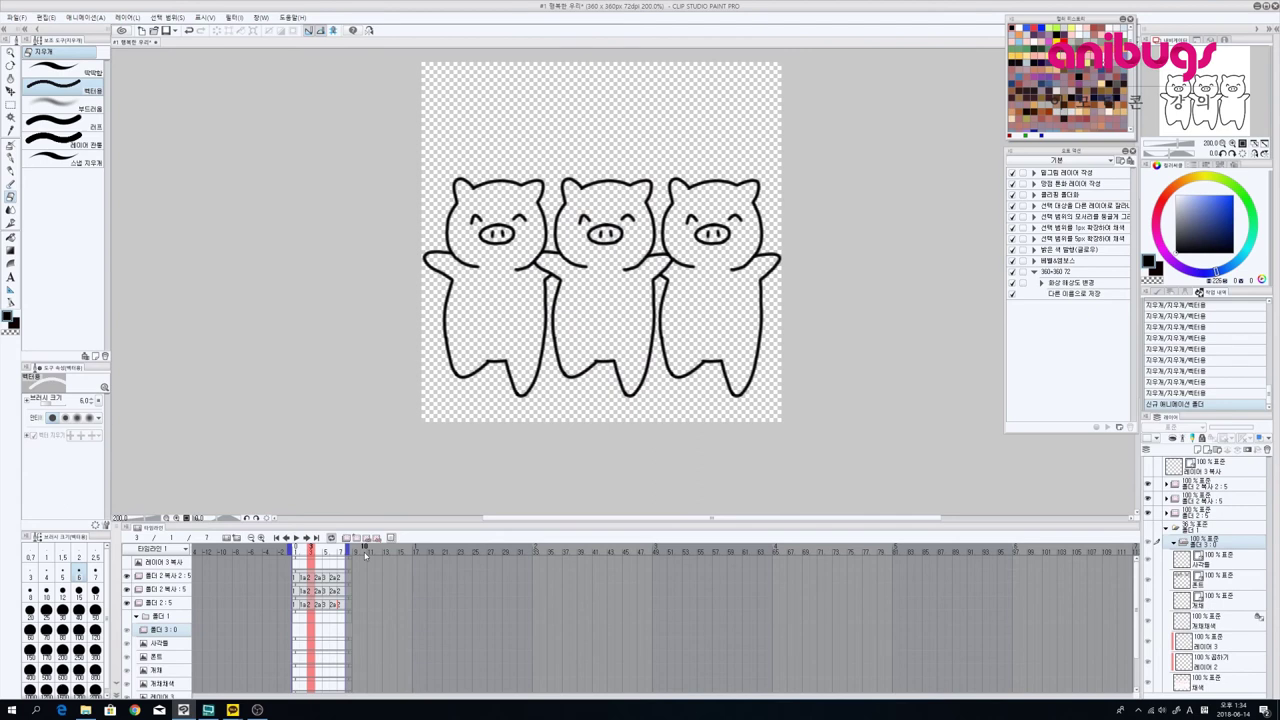
pyautogui.moveTo(1200, 541); pyautogui.dragTo(1204, 528)
pyautogui.click(1175, 545)
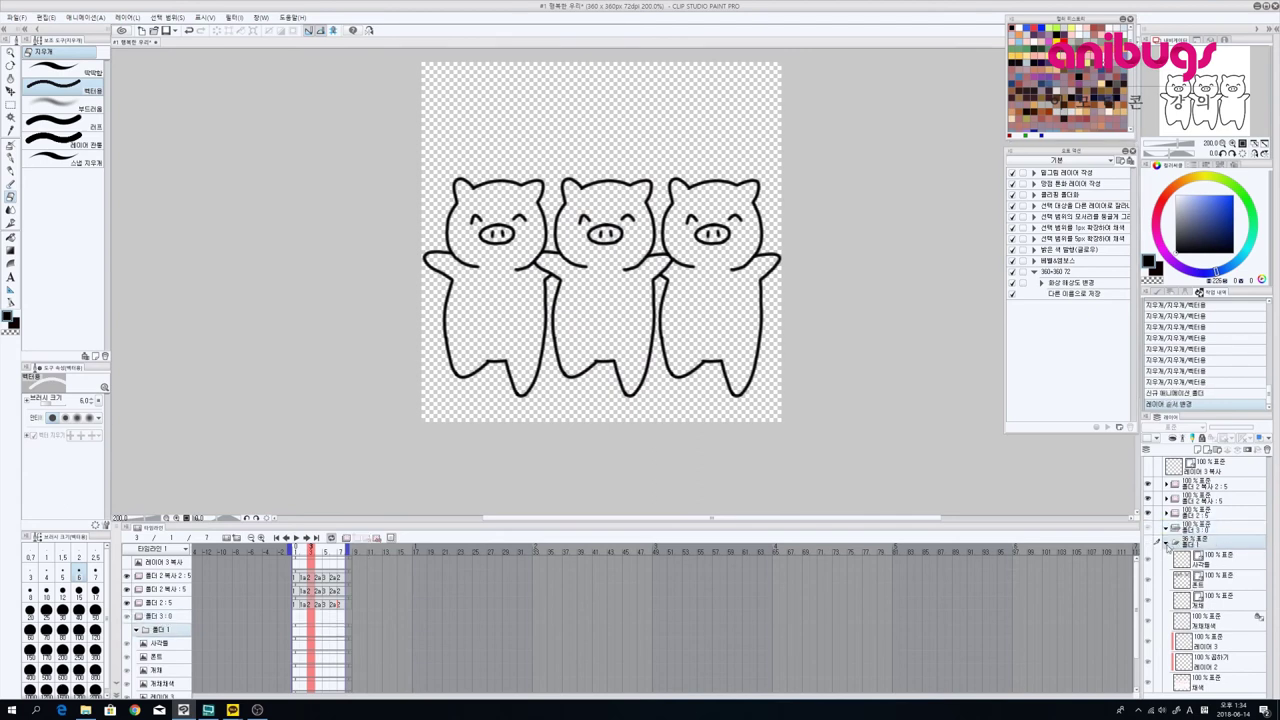
pyautogui.click(1167, 543)
# Step: Go through the middle pig's cels frame by frame, starting from frame 1, to review the dance poses
pyautogui.click(294, 606)
pyautogui.click(302, 606)
pyautogui.click(309, 606)
pyautogui.click(317, 606)
pyautogui.click(324, 606)
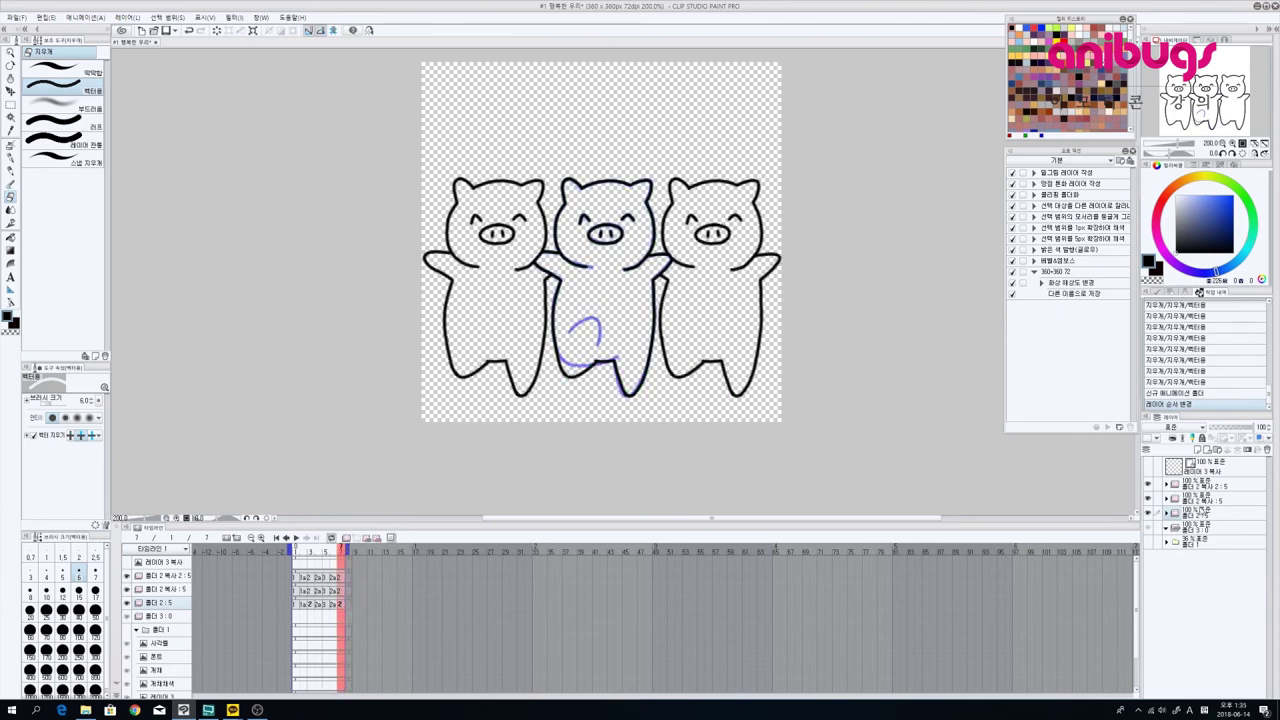
# Step: Try merging the three pig animation folders into one layer, and undo the merge
pyautogui.keyDown('shift'); pyautogui.click(1218, 483); pyautogui.keyUp('shift')
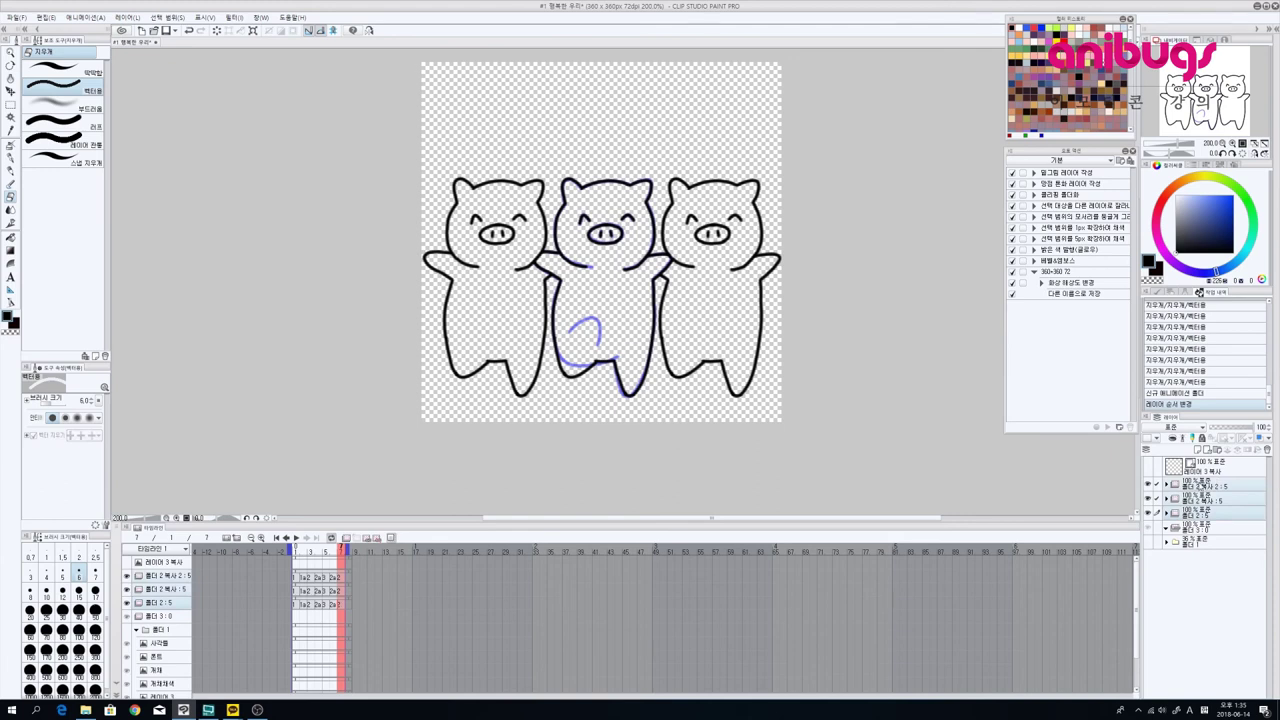
pyautogui.rightClick(1200, 482)
pyautogui.click(1215, 438)
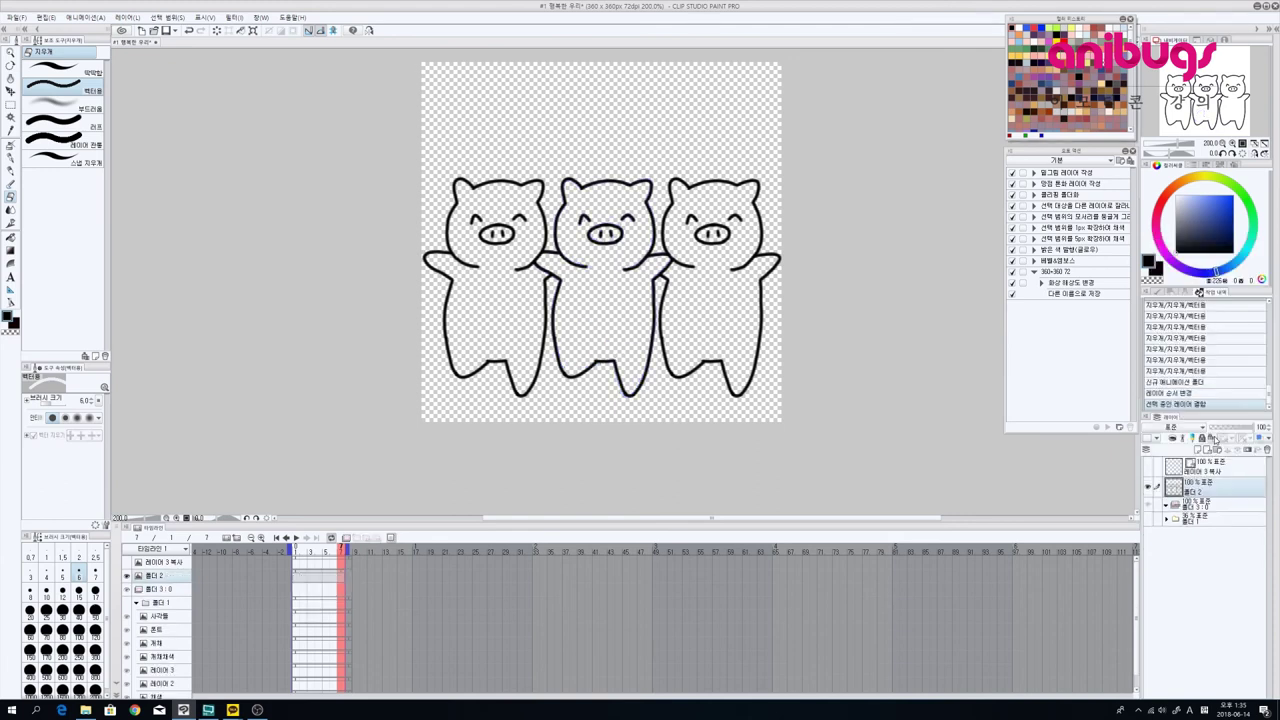
pyautogui.hotkey('ctrl', 'z')
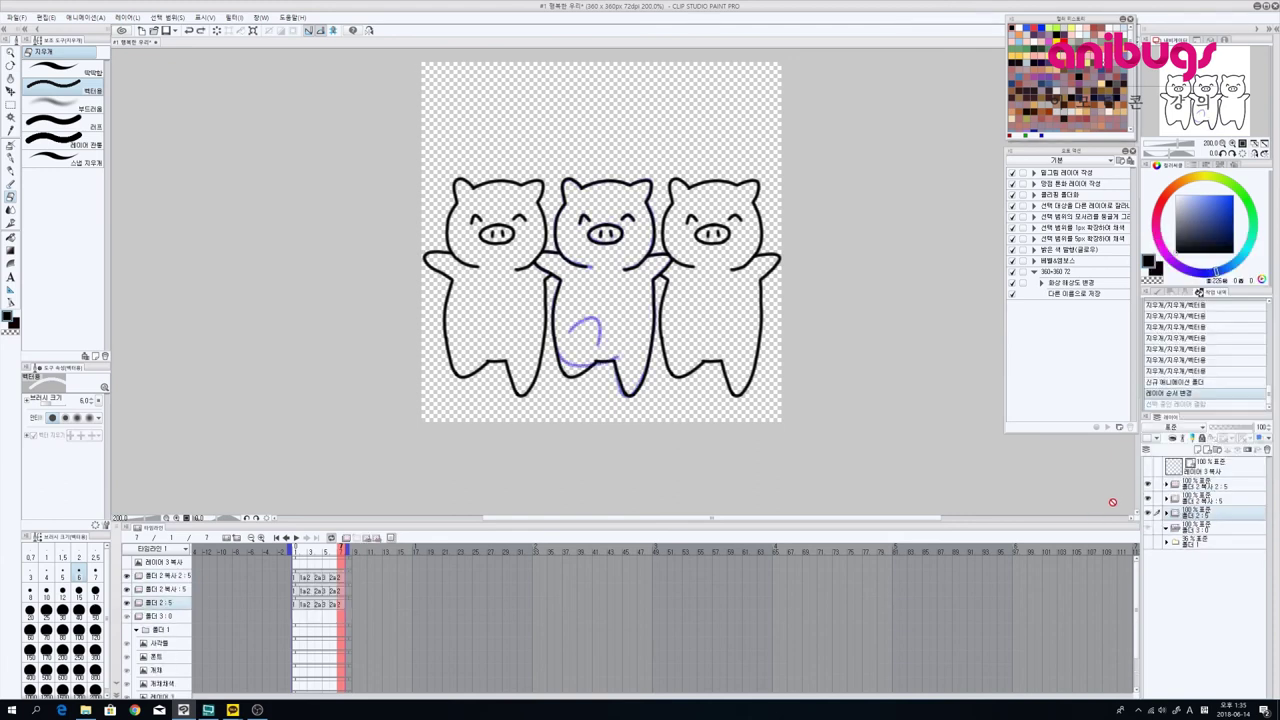
# Step: Add five new raster layers as cels 1 to 5 inside the animation folder 폴더 3
pyautogui.click(1189, 524)
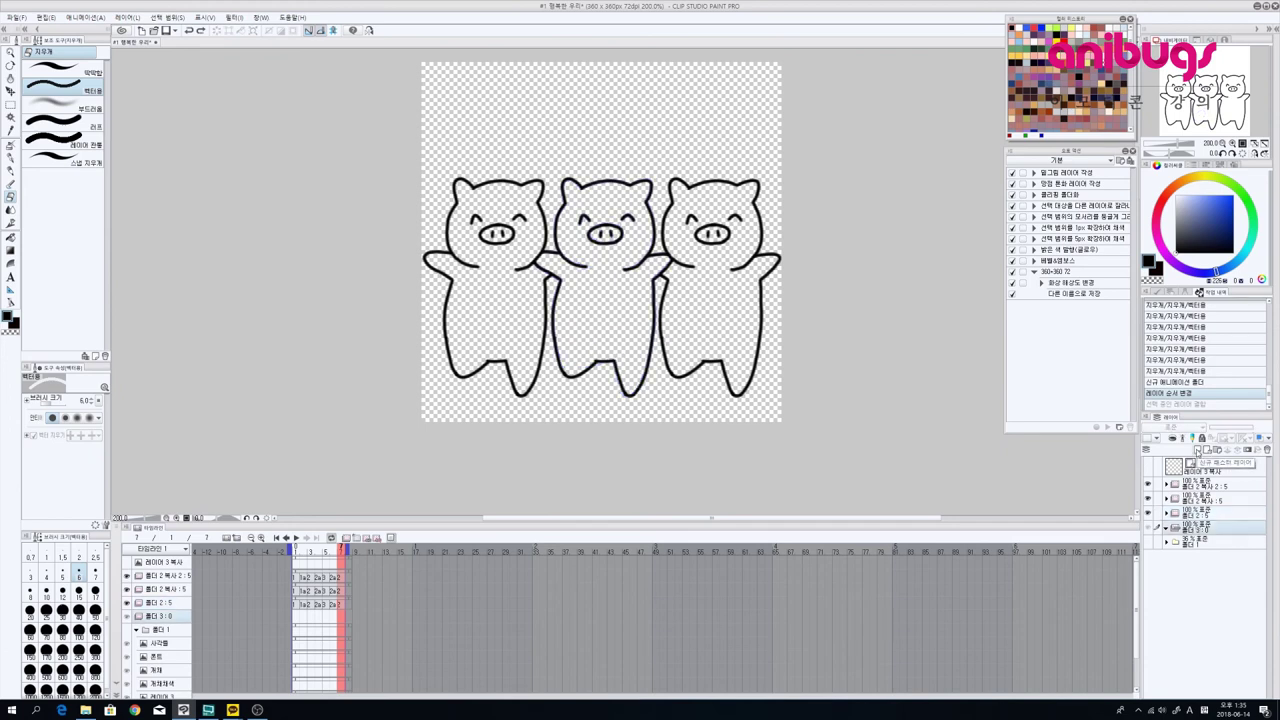
pyautogui.click(1197, 449)
pyautogui.click(1197, 449)
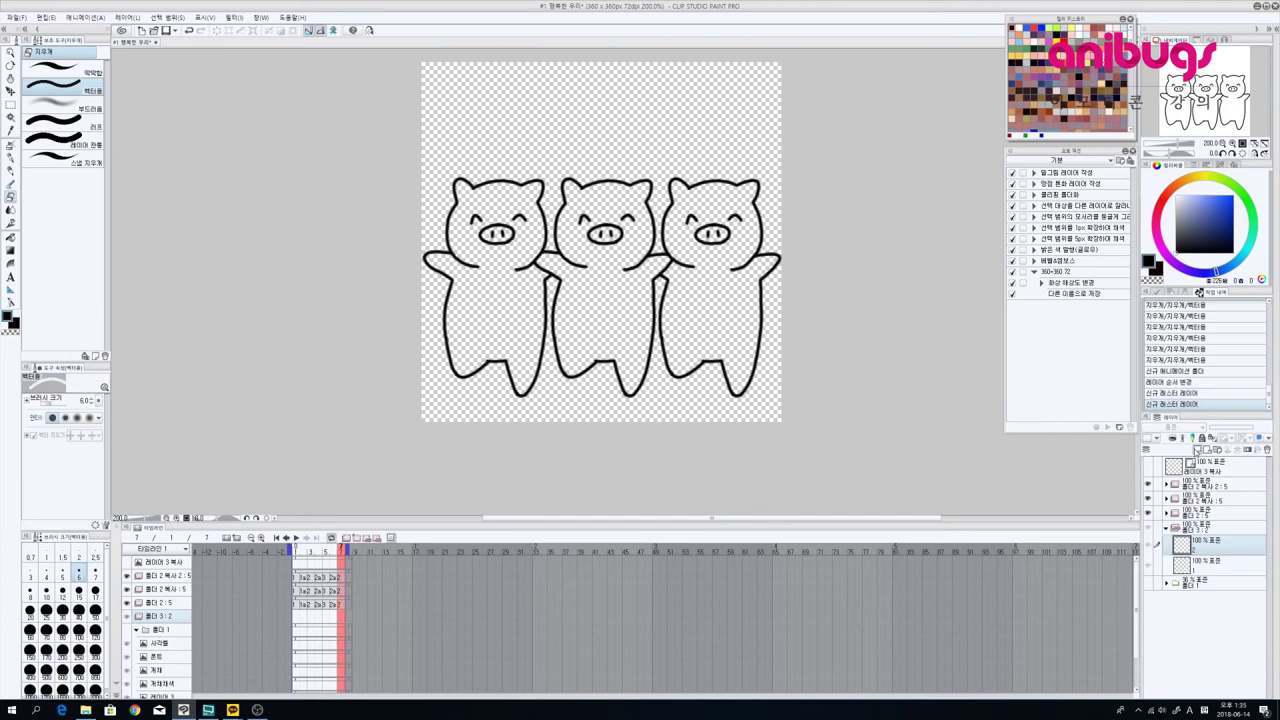
pyautogui.click(1197, 449)
pyautogui.click(1197, 449)
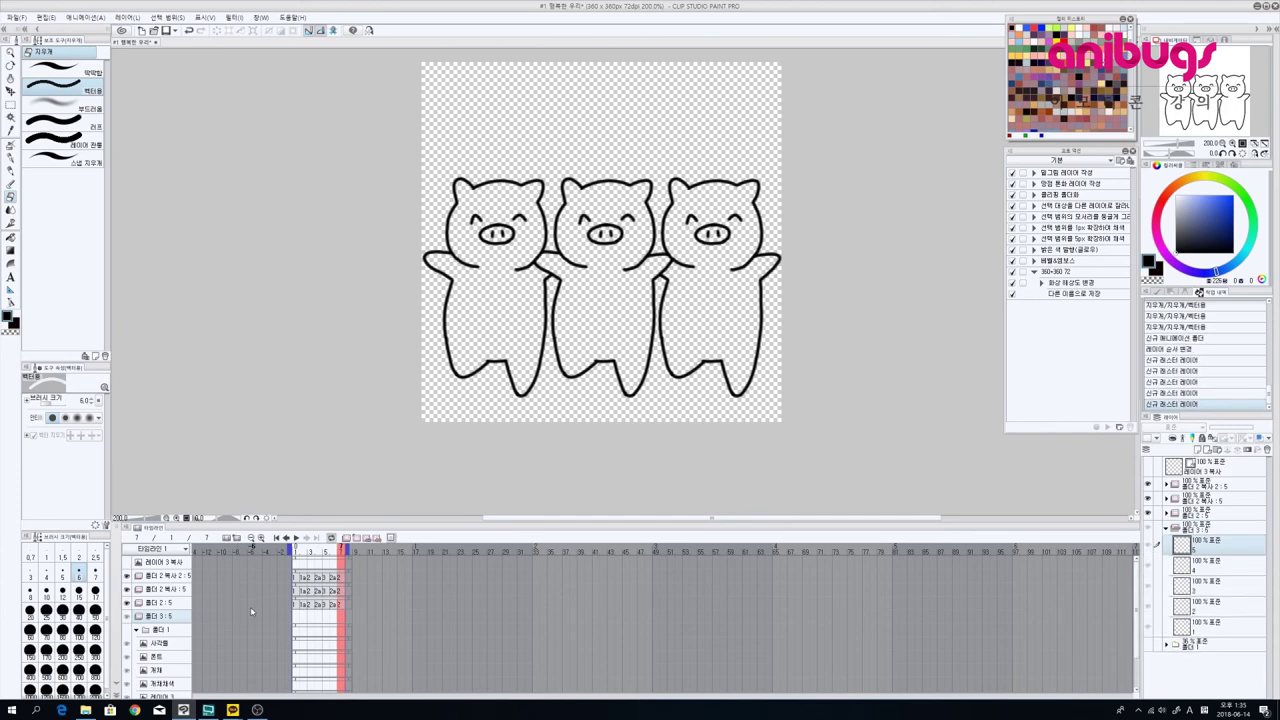
# Step: Batch-specify cels 1 to 5 of folder 폴더 3 from frame 7, using the existing cel names and one frame each
pyautogui.rightClick(193, 621)
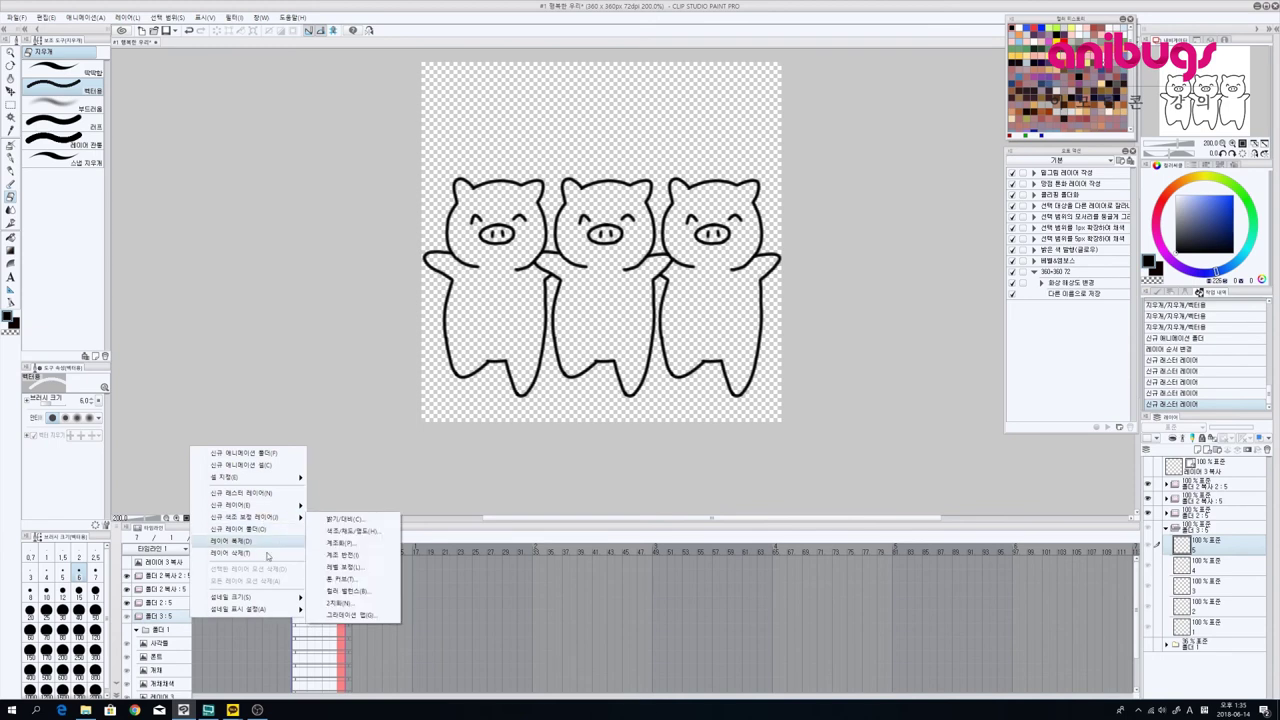
pyautogui.moveTo(260, 480)
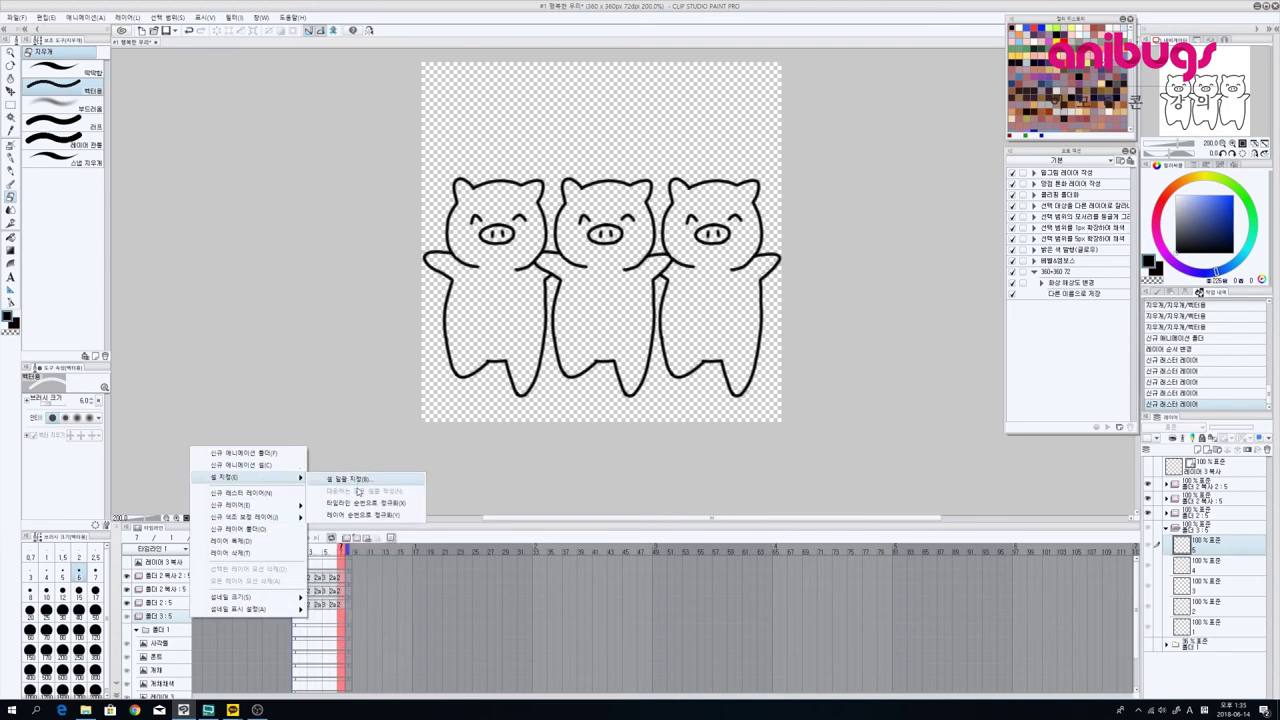
pyautogui.click(348, 479)
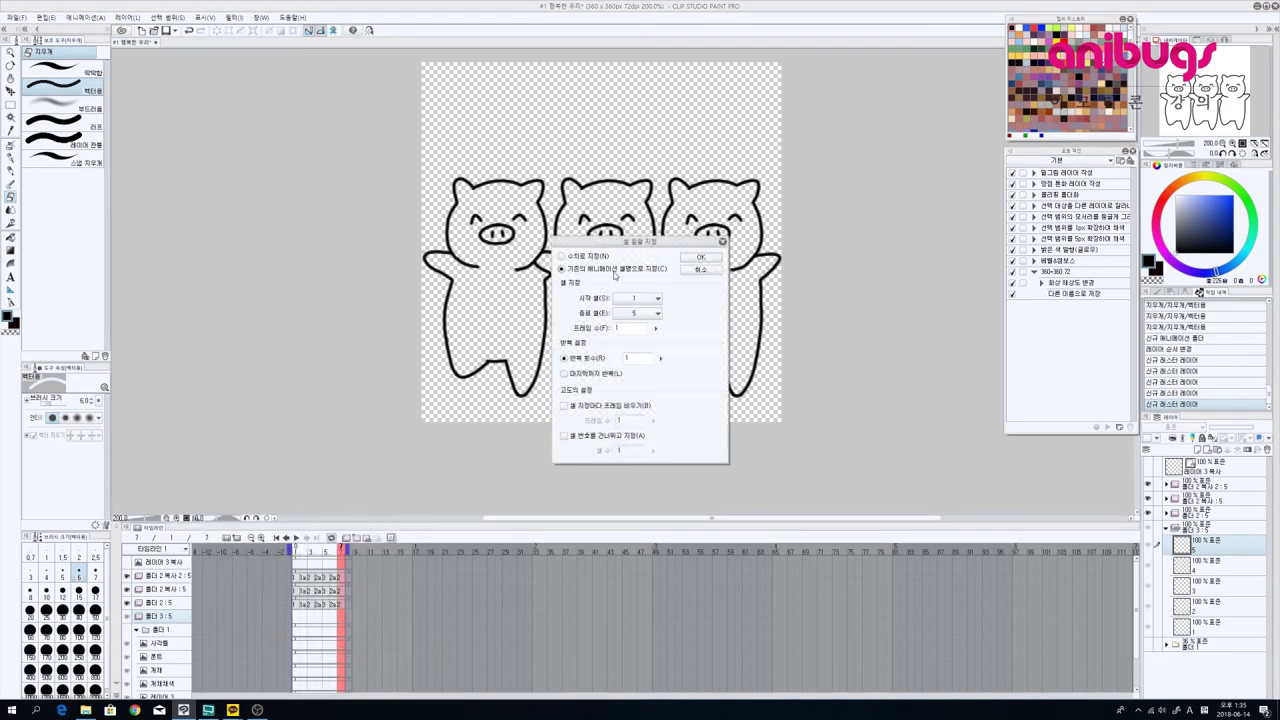
pyautogui.click(701, 259)
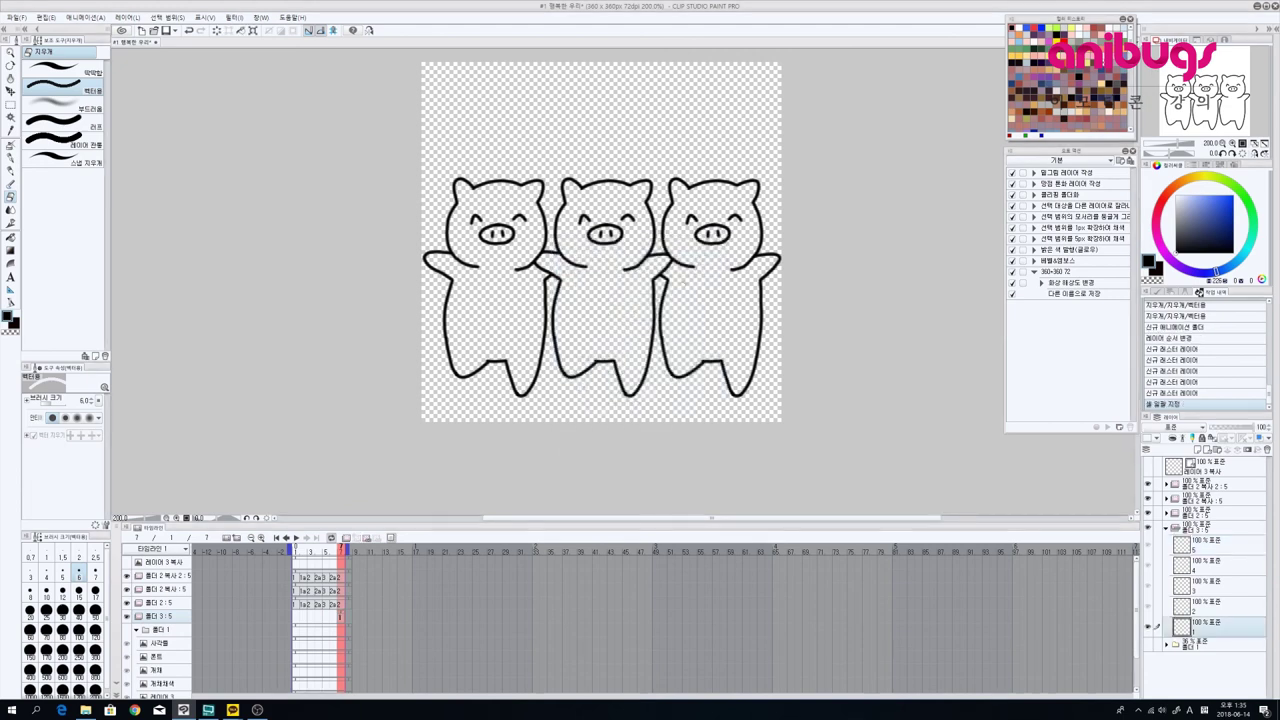
# Step: Assign cels 1, 2 and 3 of folder 폴더 3 to frames 1, 2 and 3 of the timeline
pyautogui.click(297, 617)
pyautogui.rightClick(297, 618)
pyautogui.click(308, 630)
pyautogui.click(304, 618)
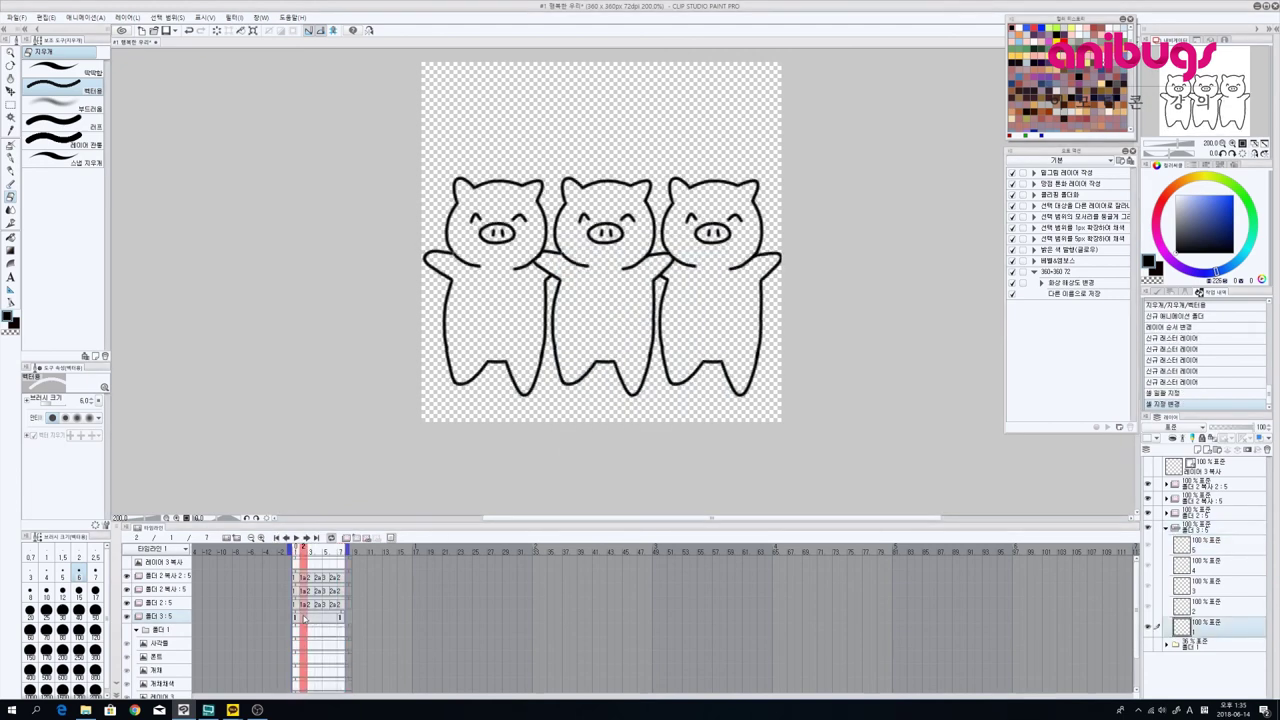
pyautogui.rightClick(305, 619)
pyautogui.click(314, 641)
pyautogui.click(312, 620)
pyautogui.rightClick(312, 621)
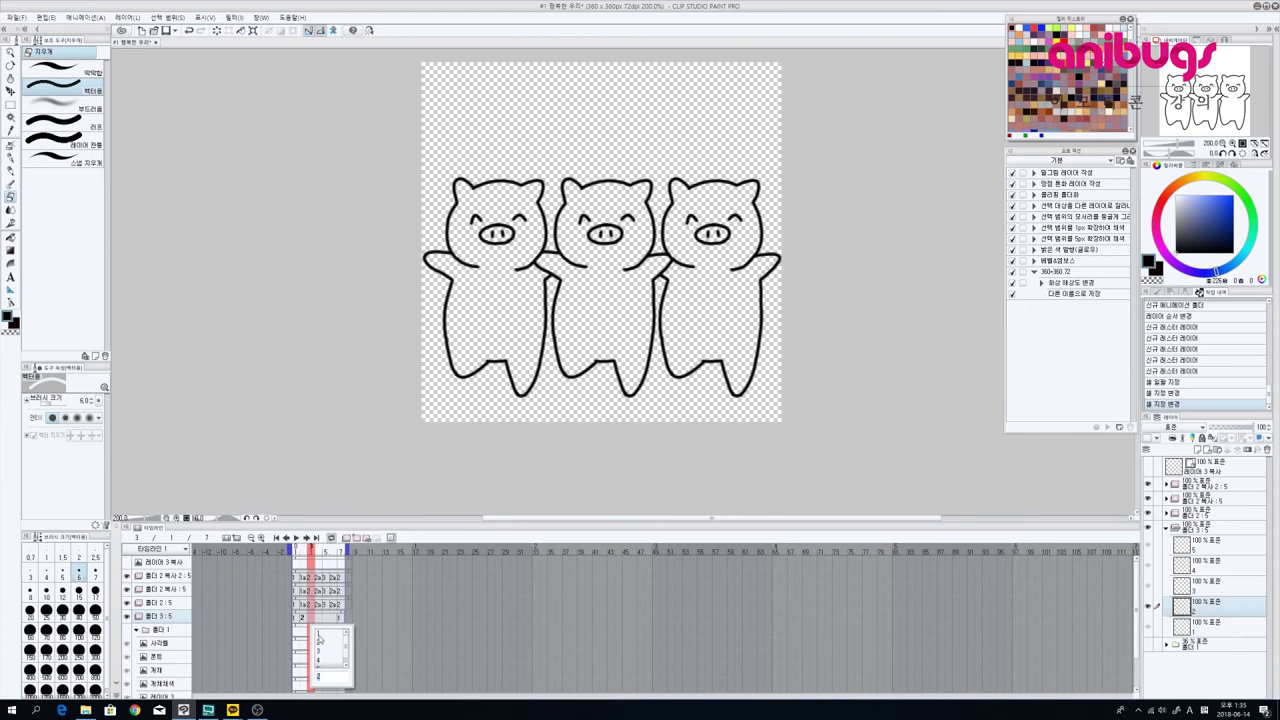
pyautogui.click(318, 650)
# Step: Assign cels 4, 5, 4 and 3 of folder 폴더 3 to frames 4, 5, 6 and 7
pyautogui.click(318, 618)
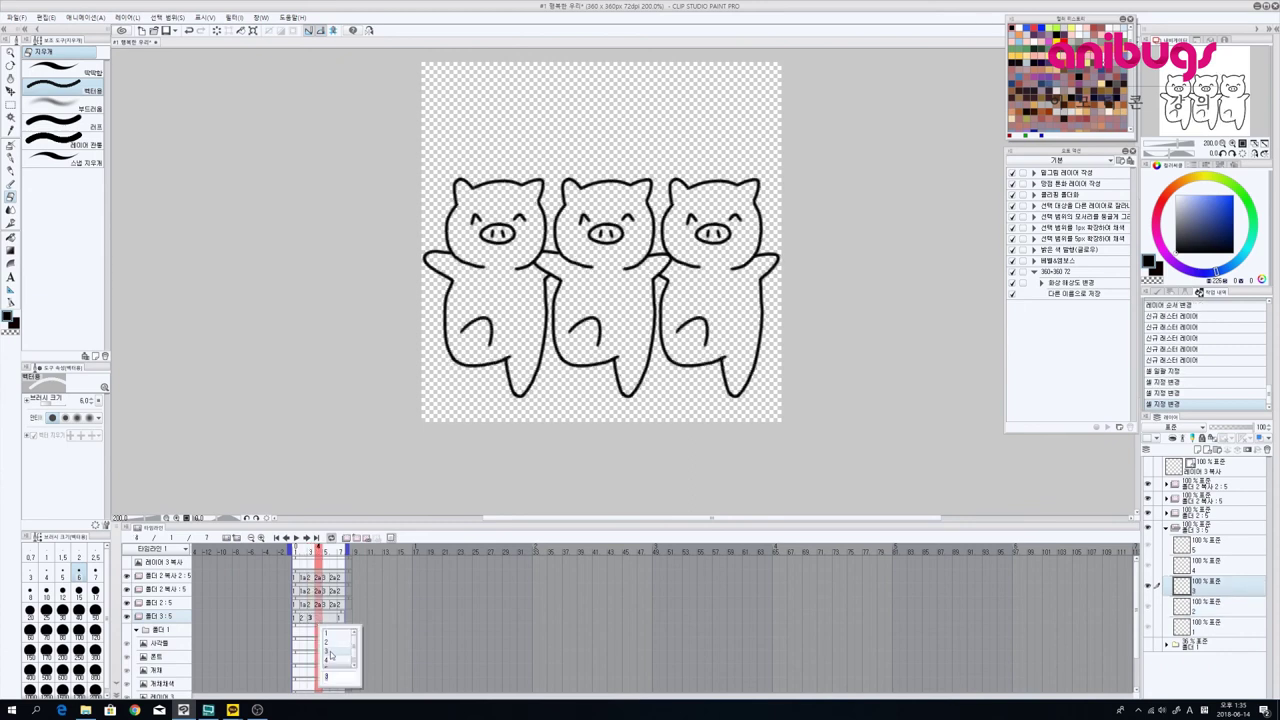
pyautogui.click(332, 661)
pyautogui.rightClick(325, 619)
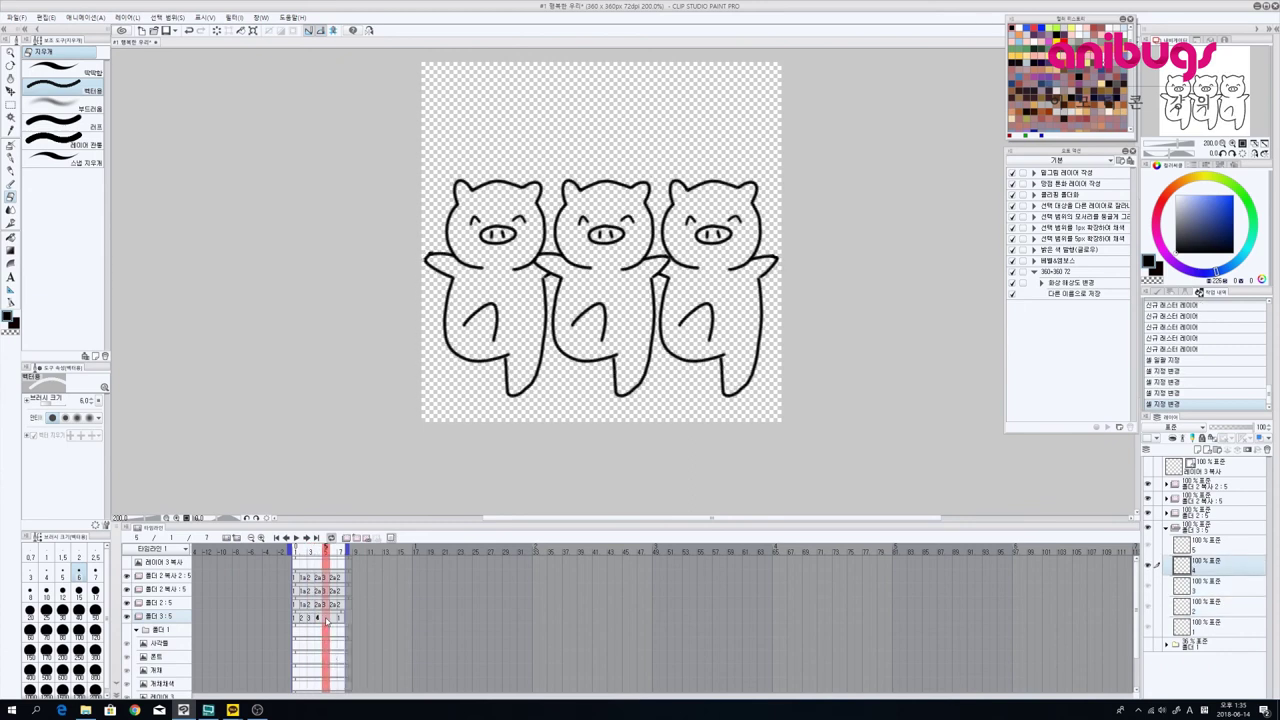
pyautogui.click(338, 664)
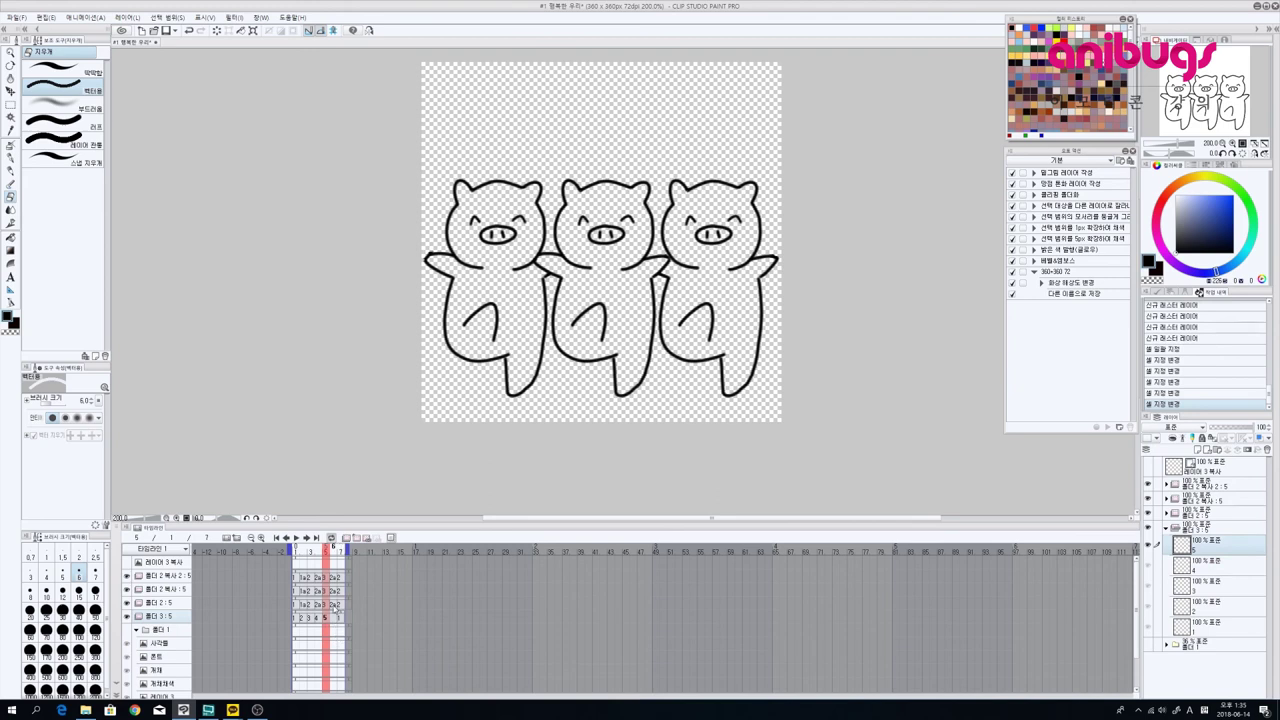
pyautogui.click(334, 606)
pyautogui.click(333, 618)
pyautogui.rightClick(333, 619)
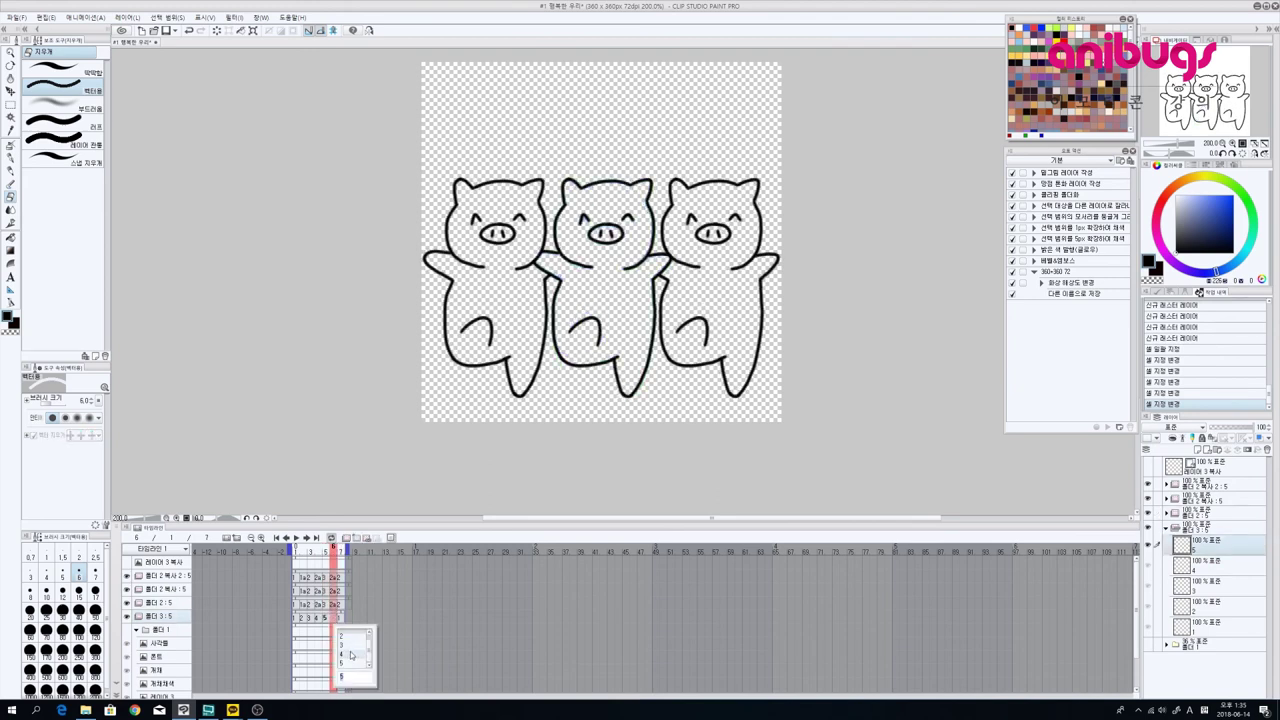
pyautogui.click(350, 655)
pyautogui.click(340, 618)
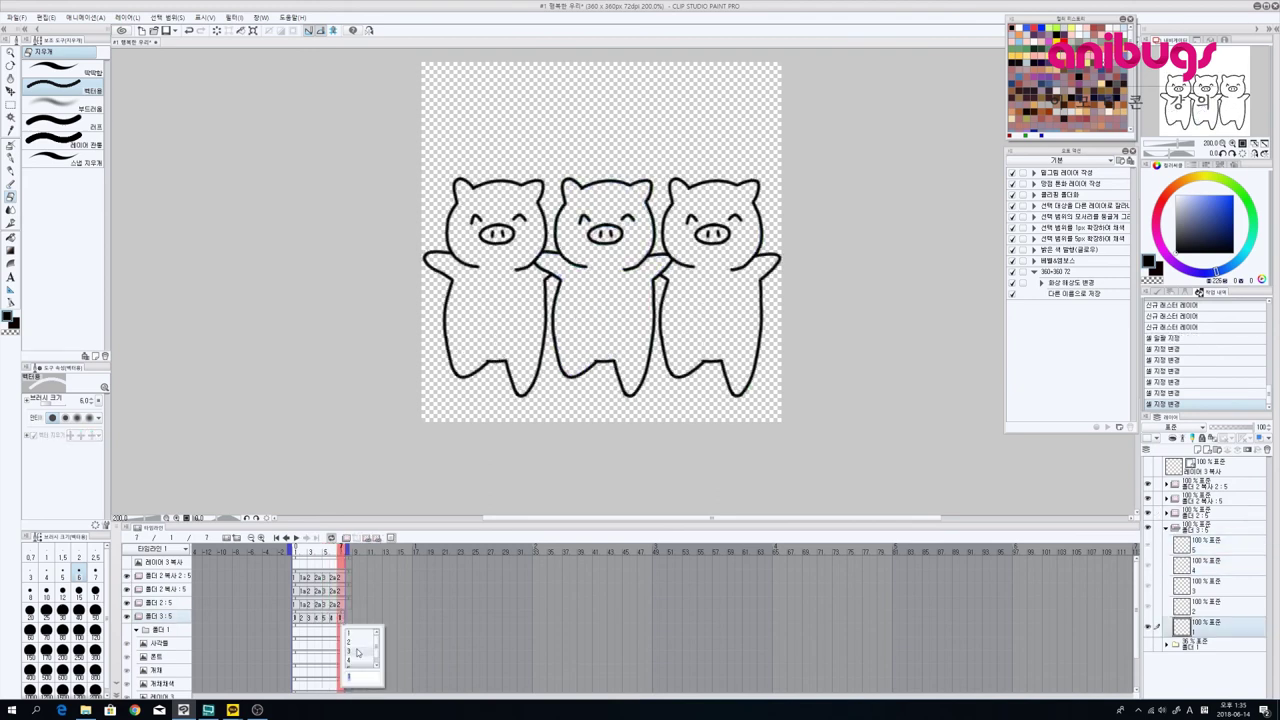
pyautogui.click(369, 646)
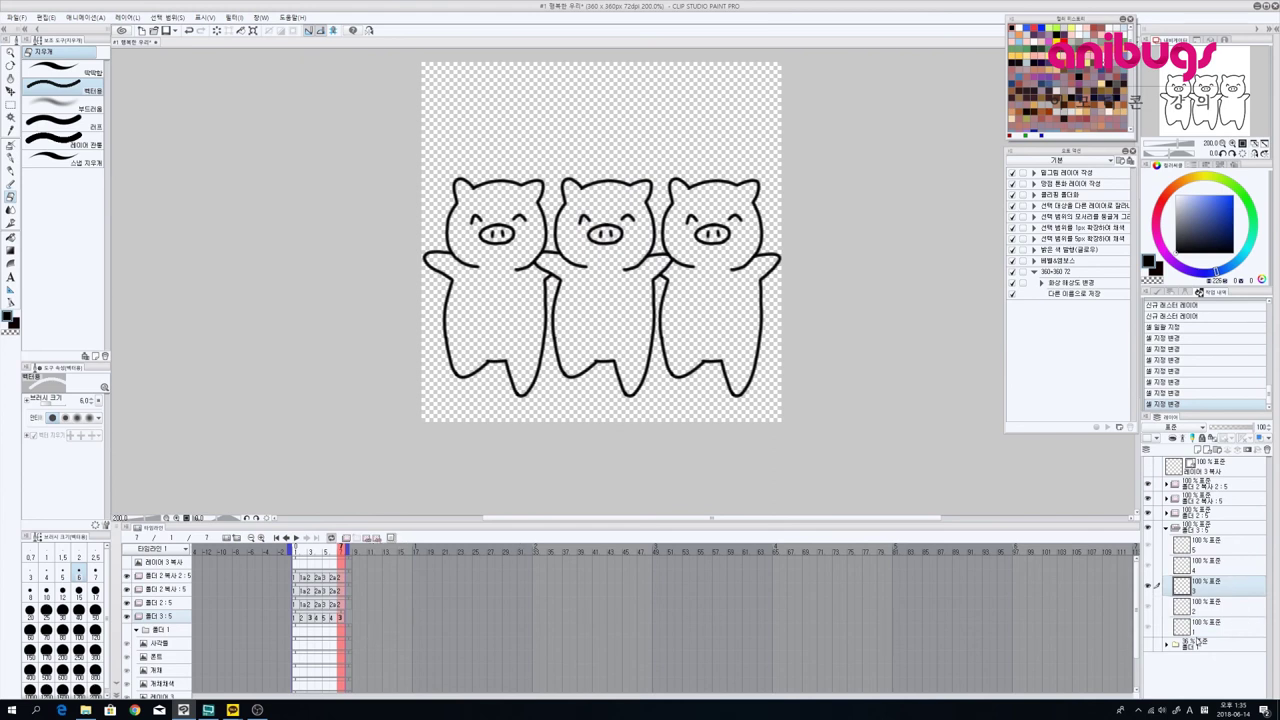
# Step: Fill the heads and bodies of all three pigs on cel 1 with a pinkish off-white, referring to other layers
pyautogui.click(1200, 641)
pyautogui.click(1203, 632)
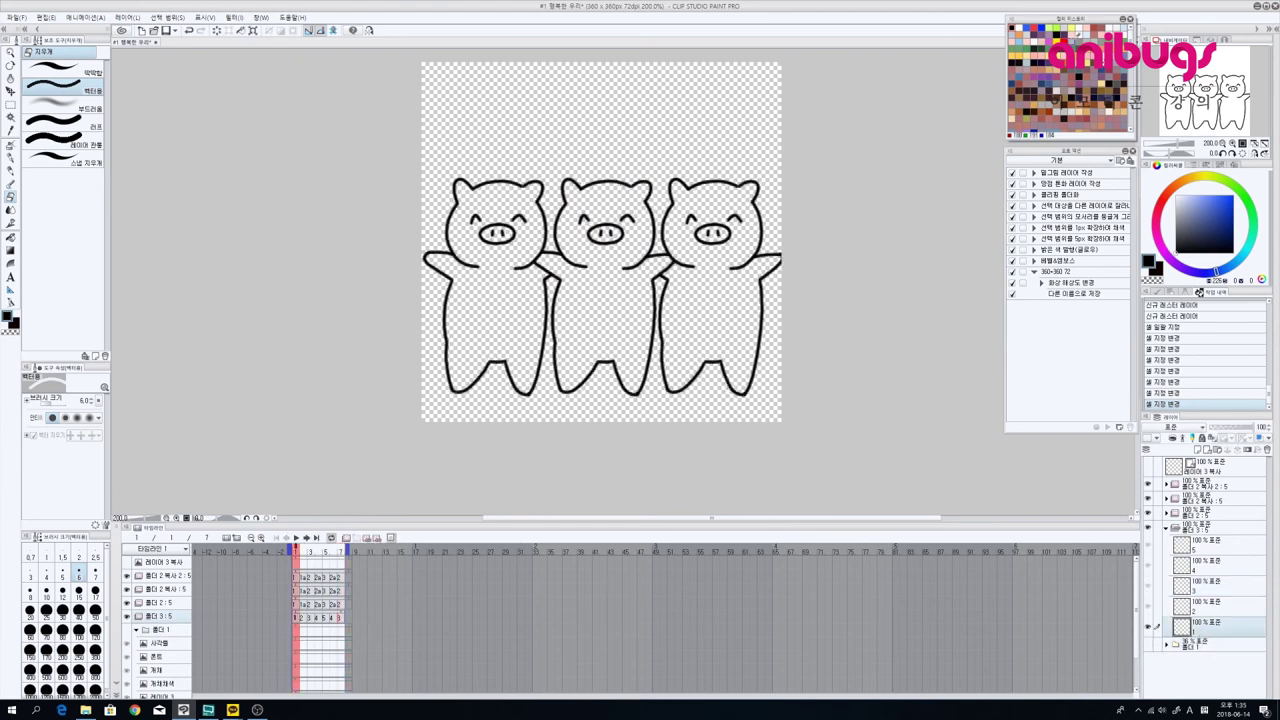
pyautogui.click(1080, 28)
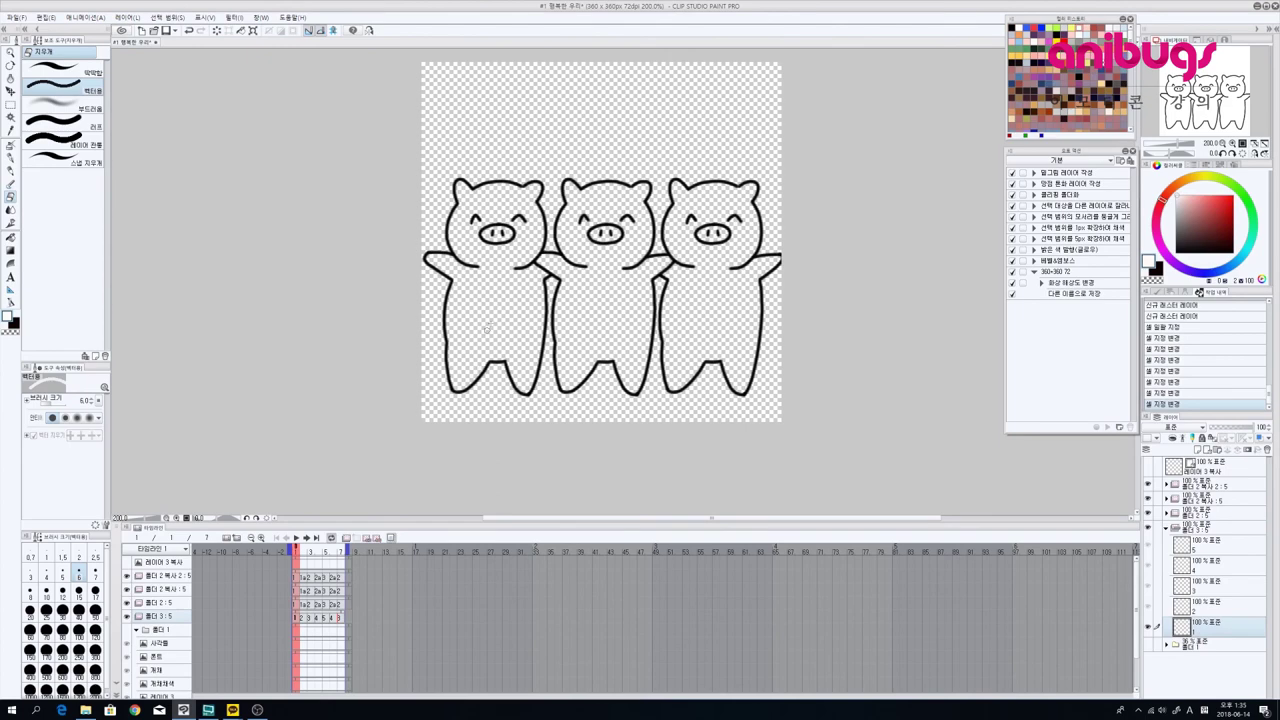
pyautogui.press('g')
pyautogui.click(497, 300)
pyautogui.click(598, 296)
pyautogui.click(698, 296)
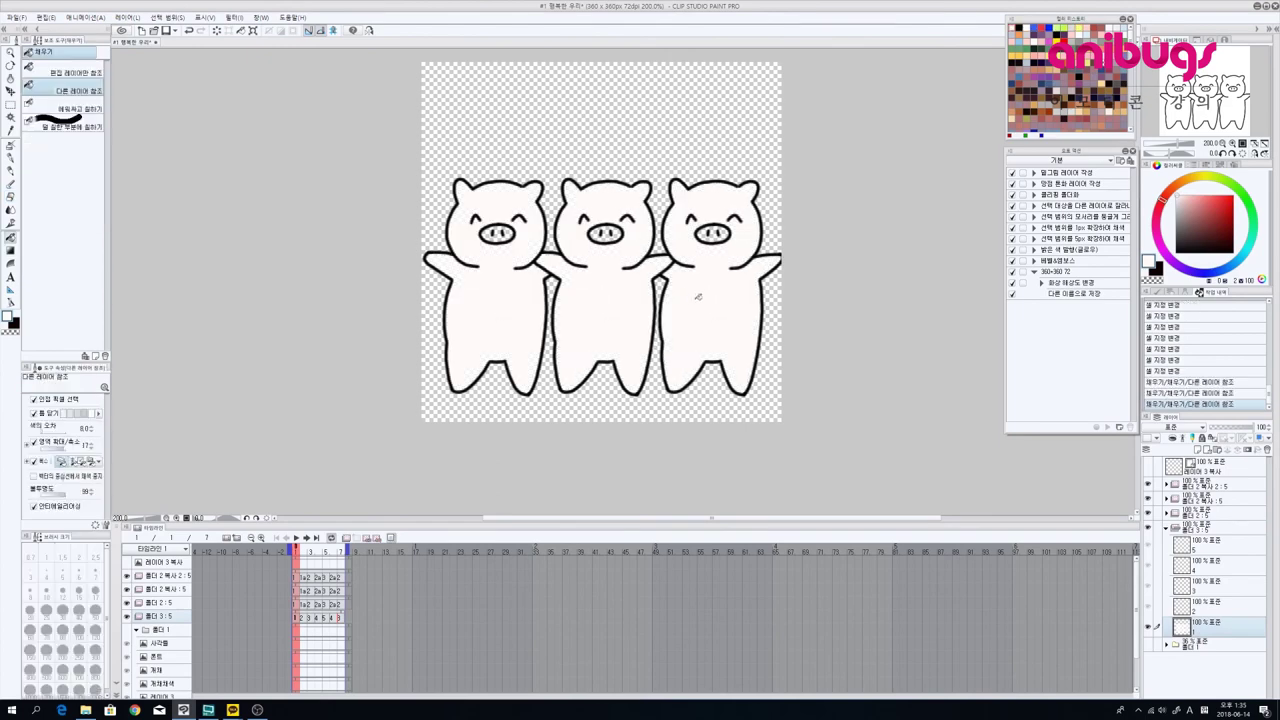
# Step: Fill the snouts of the three pigs on cel 1 with the same off-white
pyautogui.scroll(3, 698, 296)
pyautogui.click(320, 188)
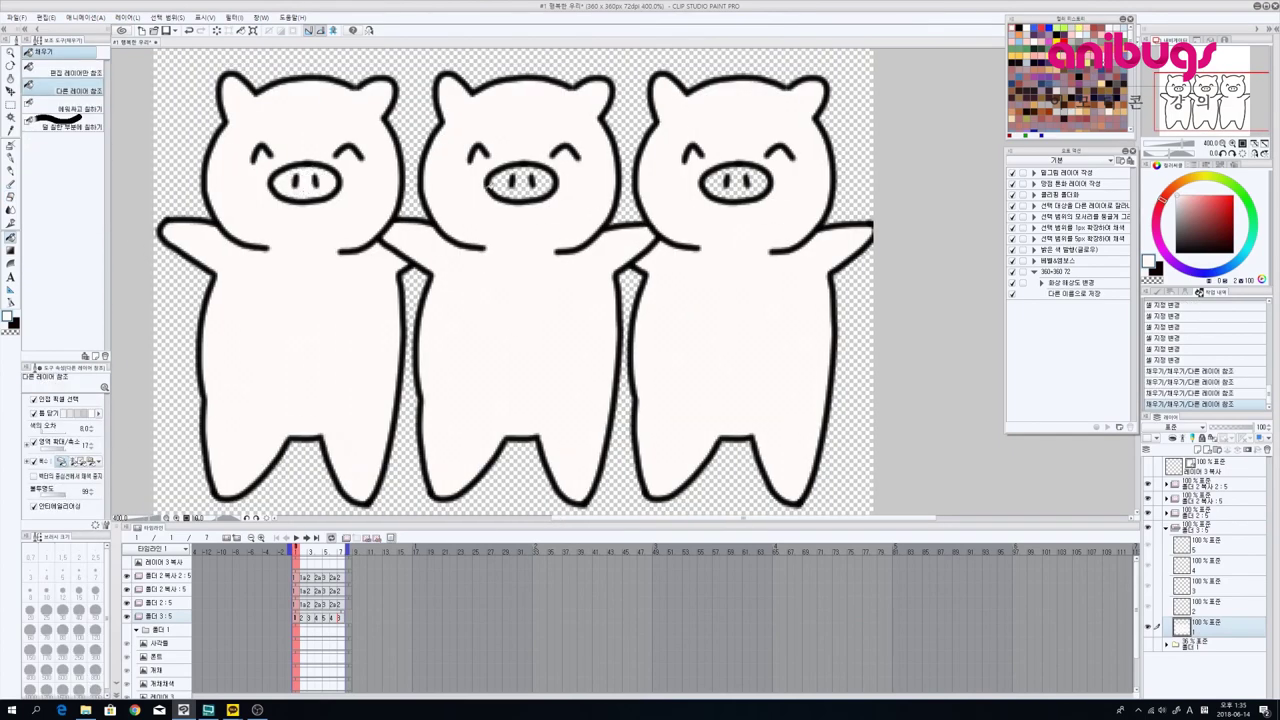
pyautogui.click(516, 190)
pyautogui.click(727, 186)
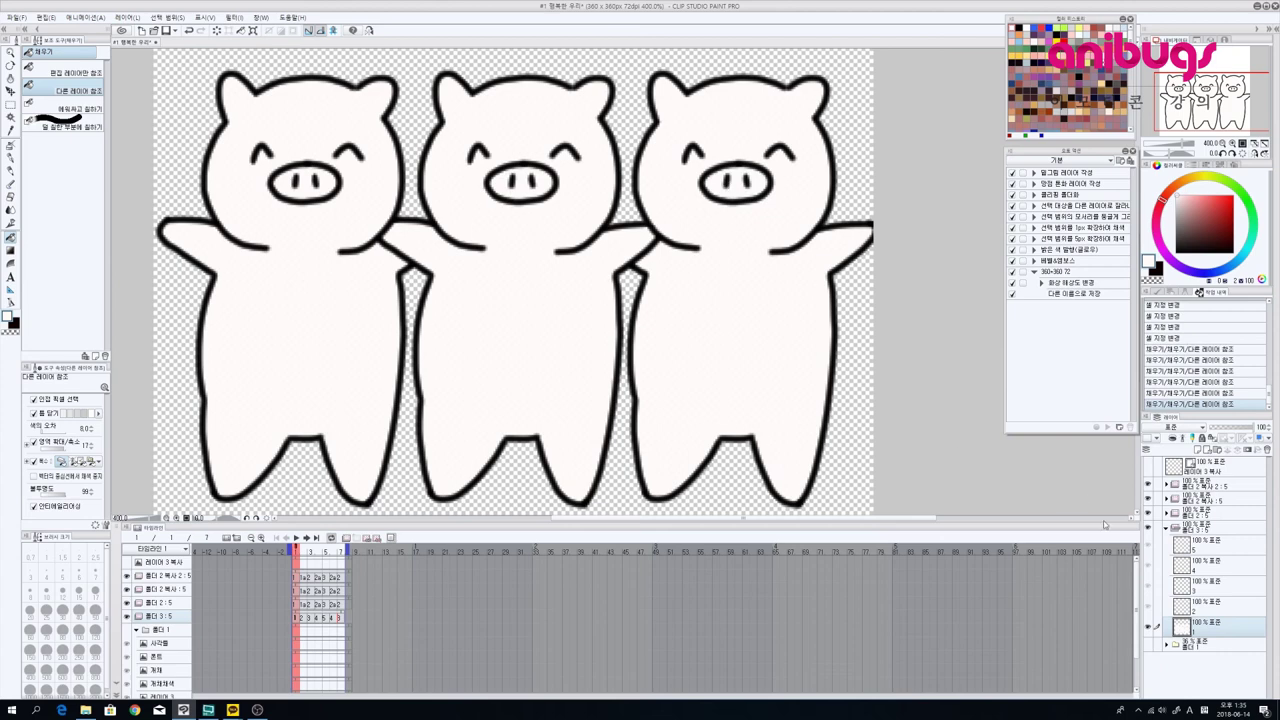
# Step: Fill the bodies and snouts of all three pigs on cel 2 with the off-white
pyautogui.click(1218, 606)
pyautogui.click(300, 350)
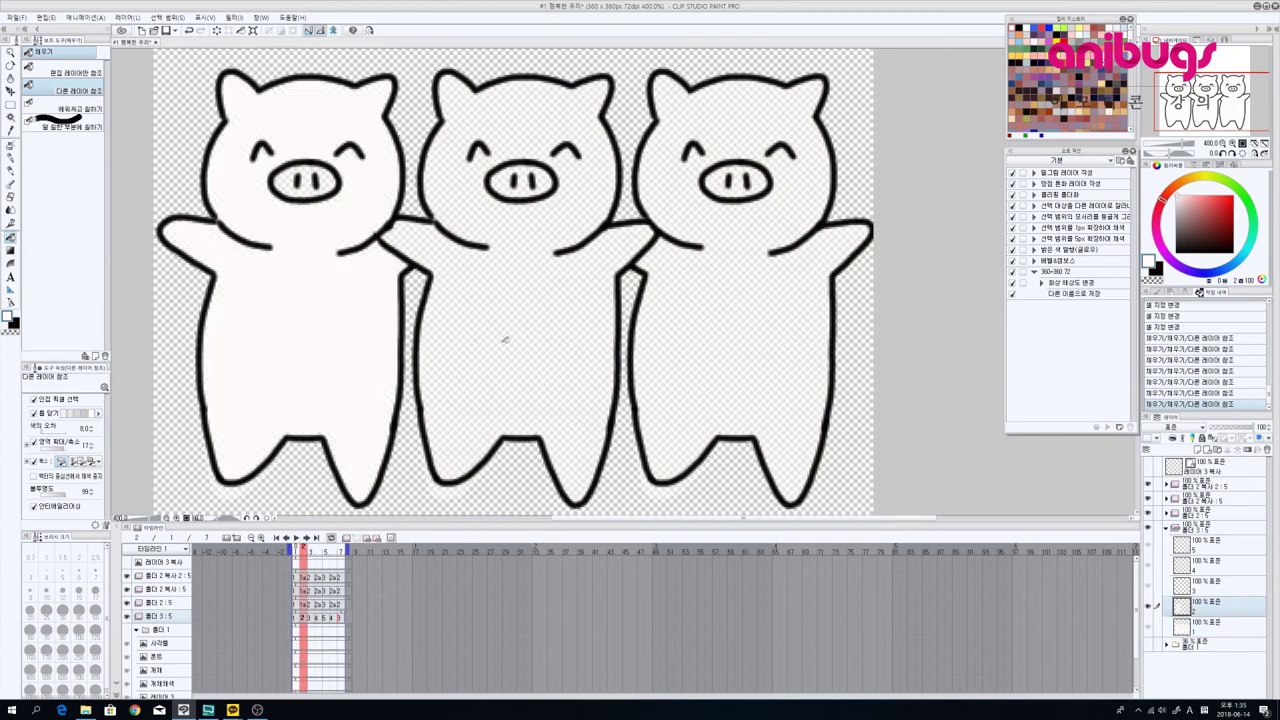
pyautogui.click(503, 334)
pyautogui.click(320, 188)
pyautogui.click(549, 189)
pyautogui.click(733, 337)
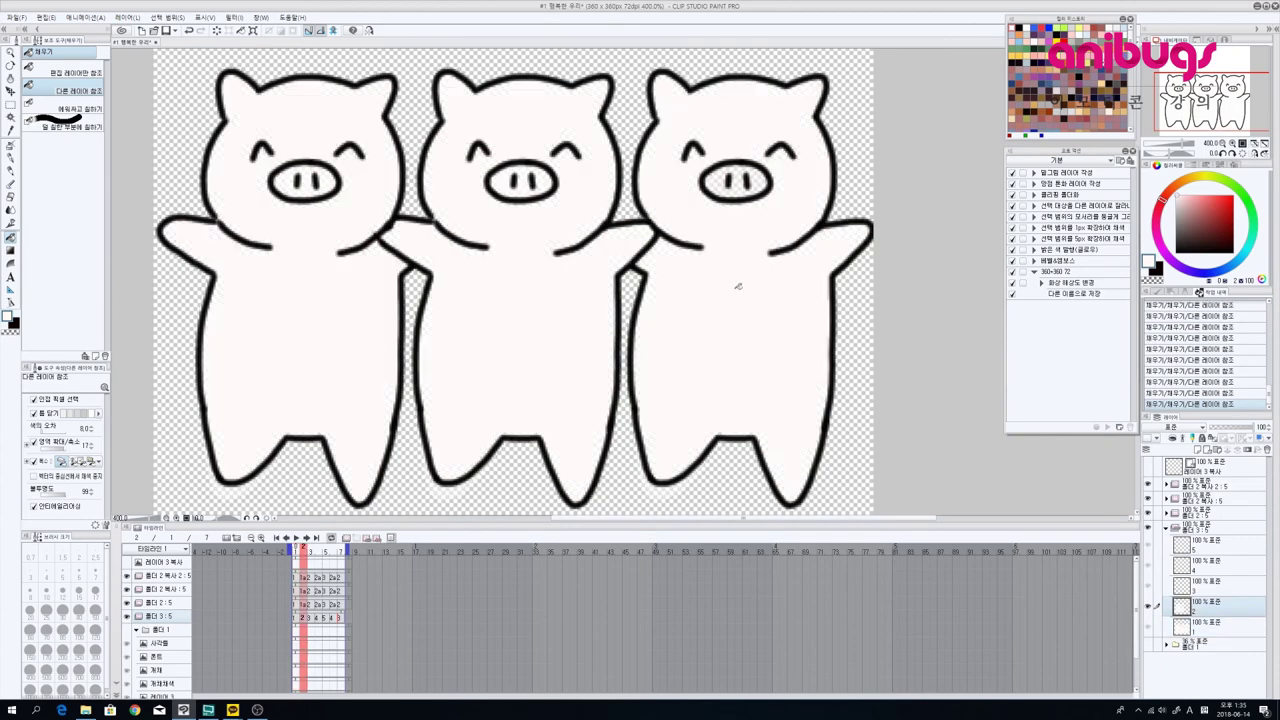
pyautogui.click(742, 183)
# Step: Fill the three pigs' bodies and snouts on cel 3, at frame 3, with the off-white
pyautogui.click(310, 621)
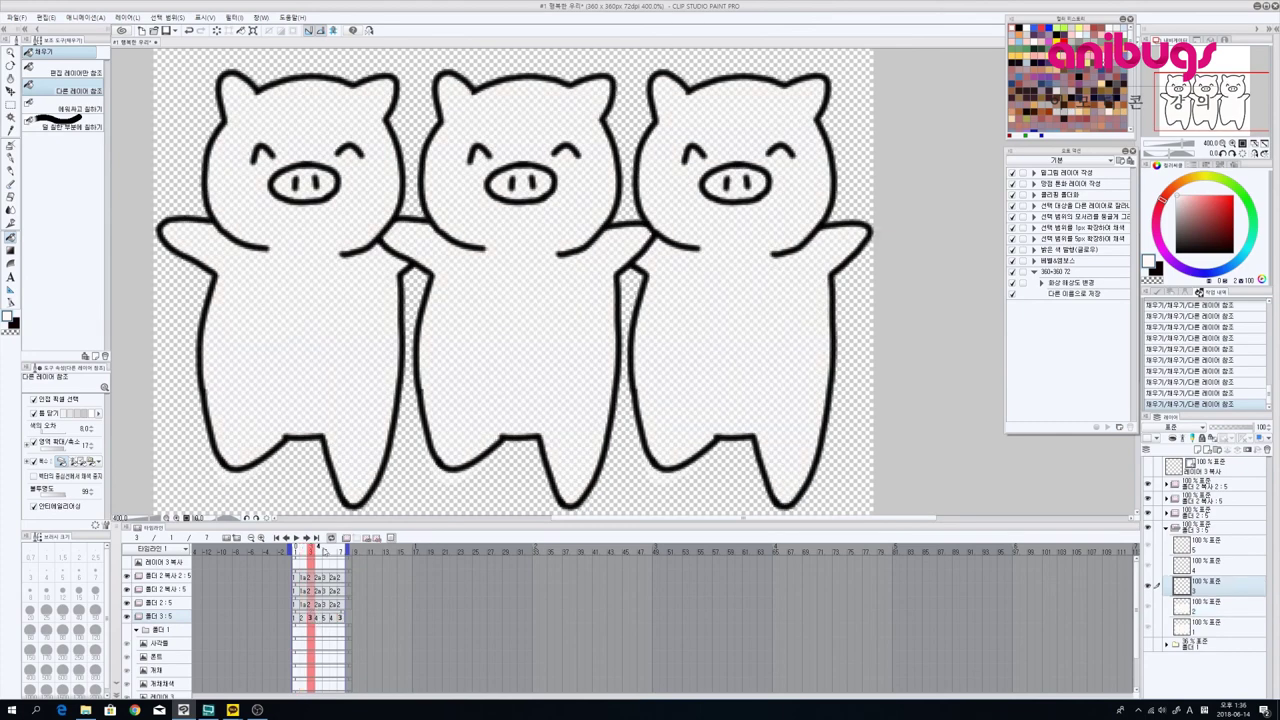
pyautogui.click(344, 358)
pyautogui.click(326, 190)
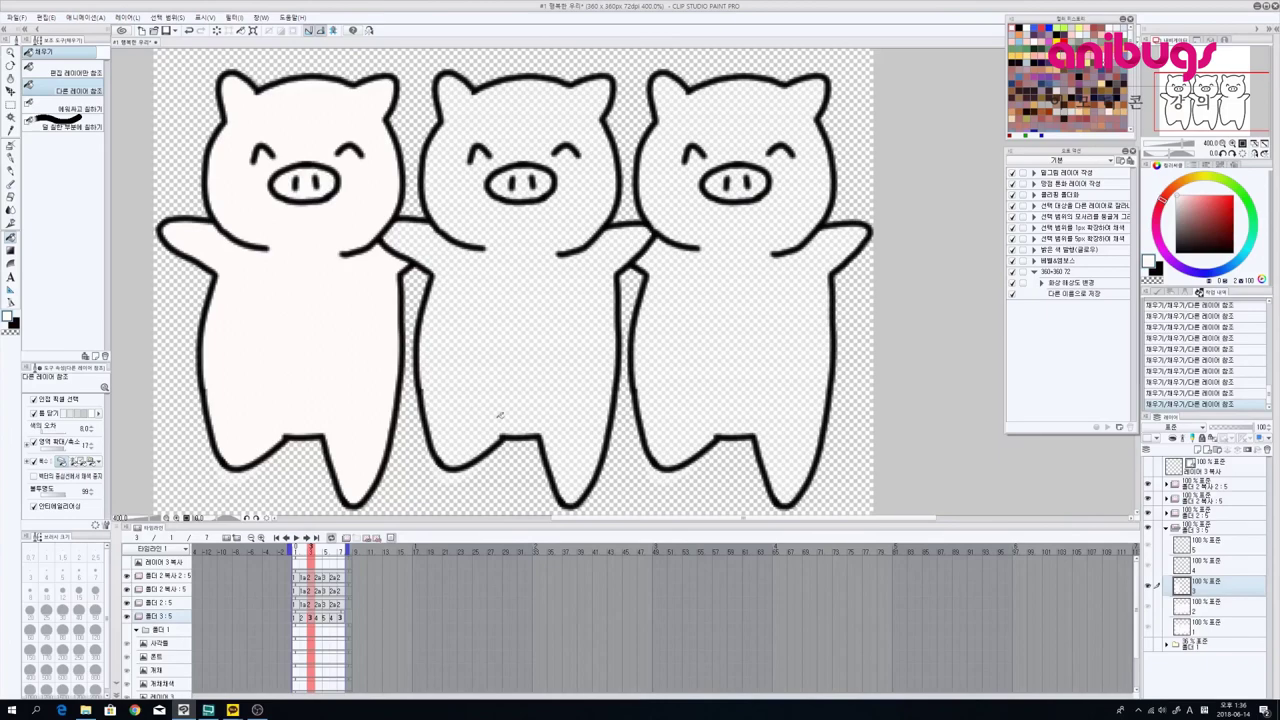
pyautogui.click(521, 347)
pyautogui.click(532, 190)
pyautogui.click(735, 287)
pyautogui.click(740, 192)
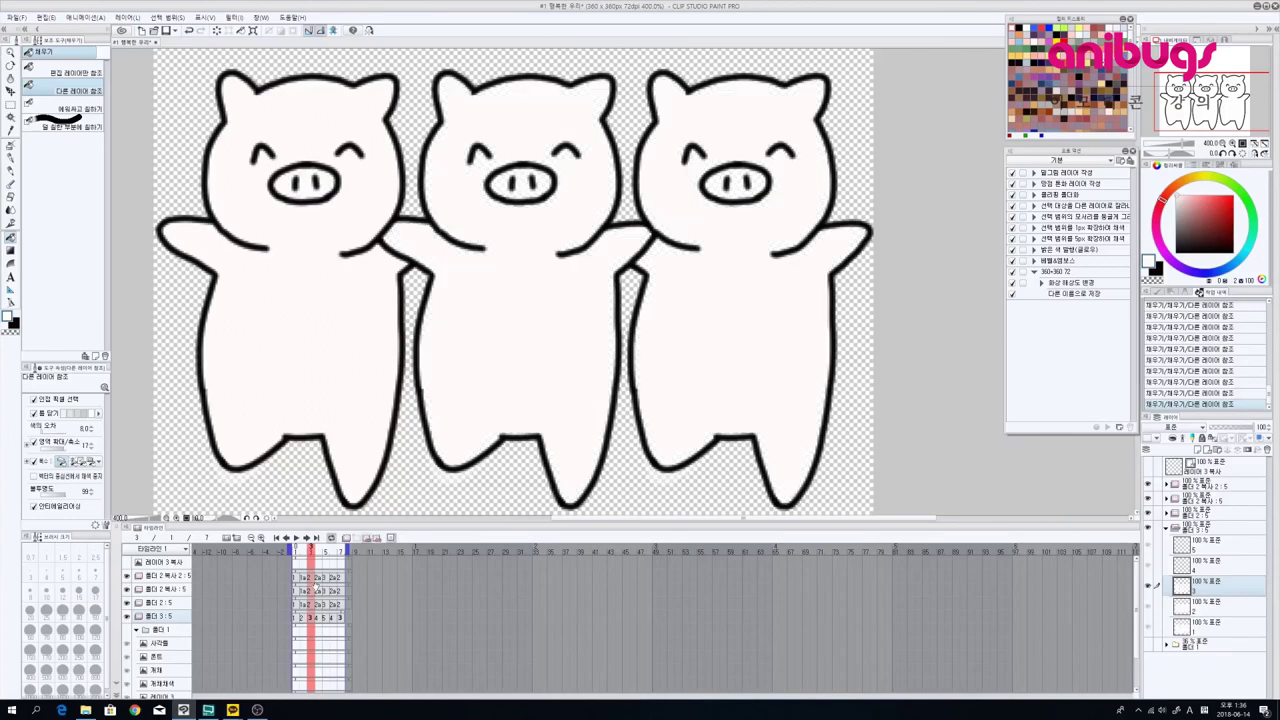
# Step: Fill the bodies and snouts of the raised-leg pigs on cel 4, at frame 4, with the off-white
pyautogui.click(318, 618)
pyautogui.click(363, 312)
pyautogui.click(324, 190)
pyautogui.click(532, 272)
pyautogui.click(528, 181)
pyautogui.click(716, 303)
pyautogui.click(740, 188)
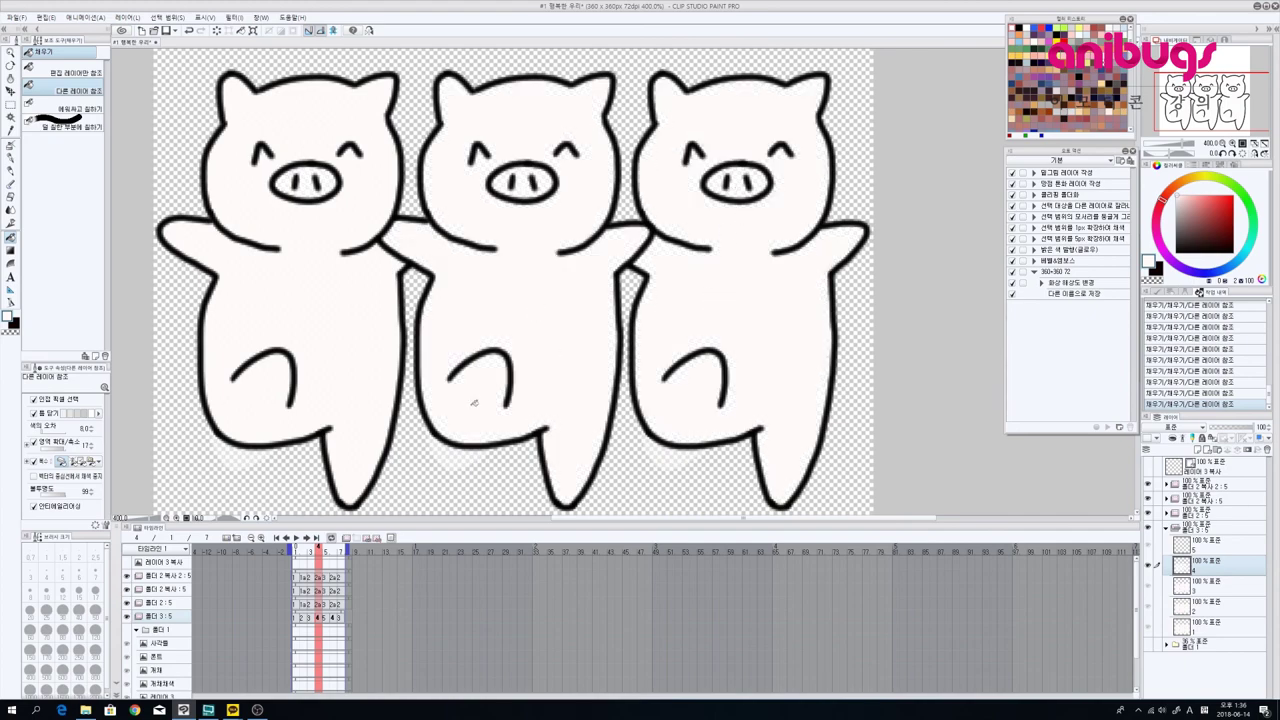
# Step: Fill the bodies and snouts of the three pigs on cel 5, at frame 5, with the off-white
pyautogui.click(328, 618)
pyautogui.click(366, 337)
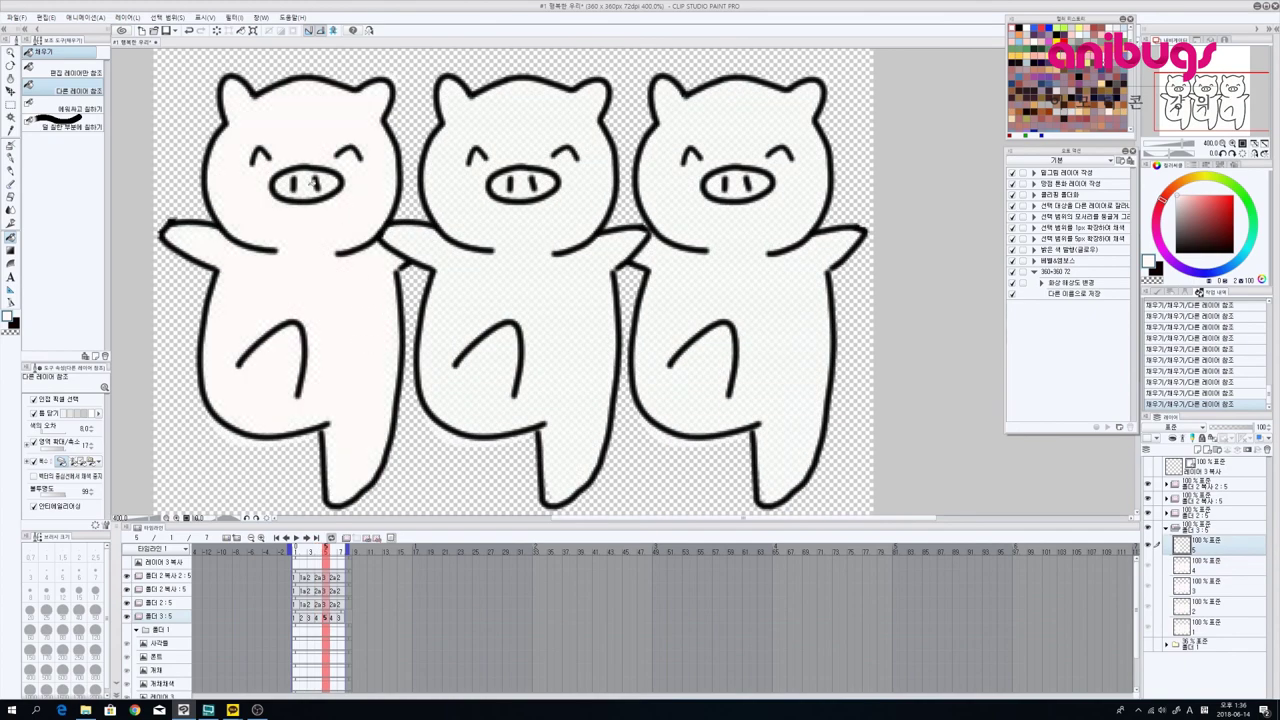
pyautogui.click(540, 322)
pyautogui.click(525, 184)
pyautogui.click(713, 238)
pyautogui.click(738, 185)
# Step: Check the fills on frames 6 and 7, play back the coloured animation, and stop the playback
pyautogui.click(335, 618)
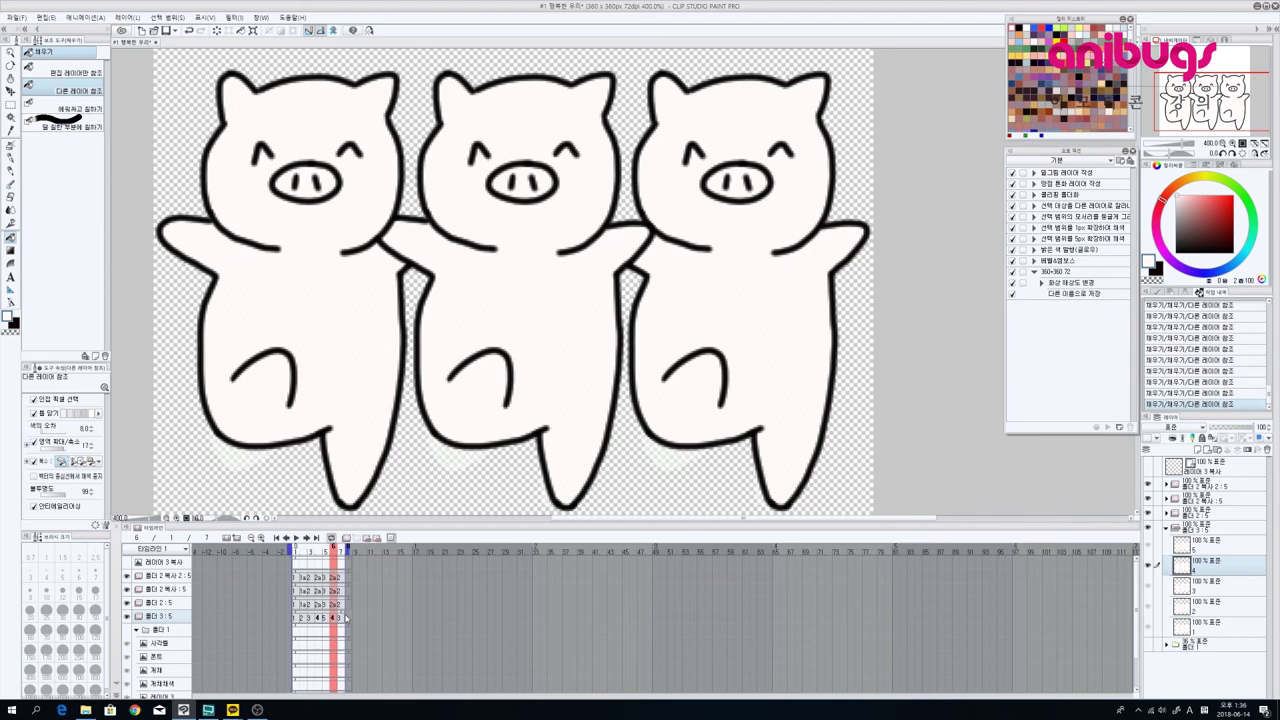
pyautogui.click(341, 618)
pyautogui.scroll(-5, 650, 420)
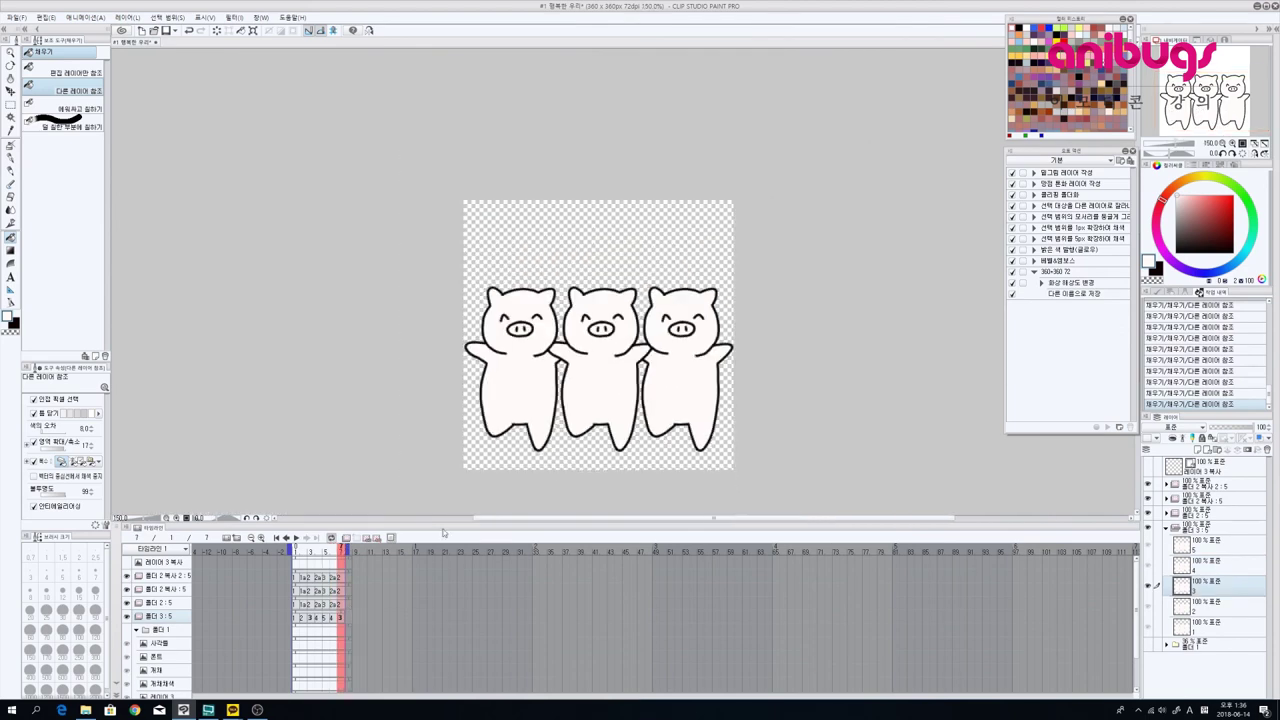
pyautogui.click(297, 538)
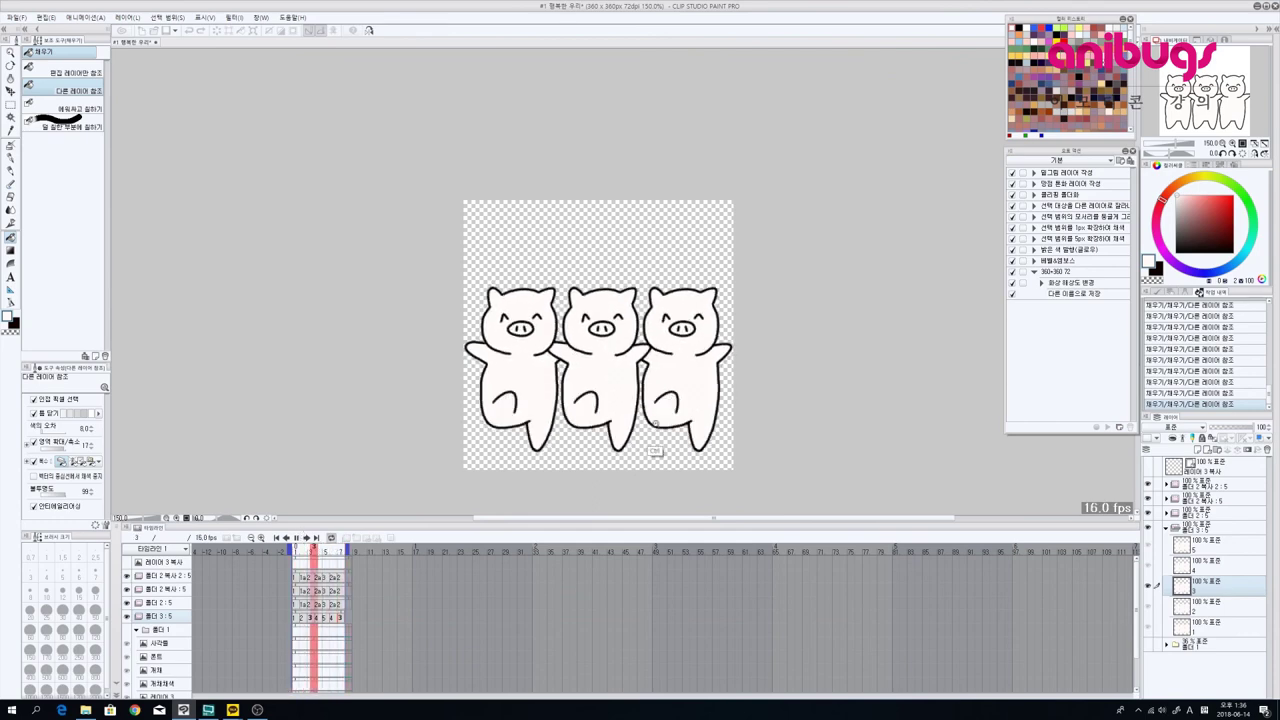
pyautogui.scroll(2, 655, 448)
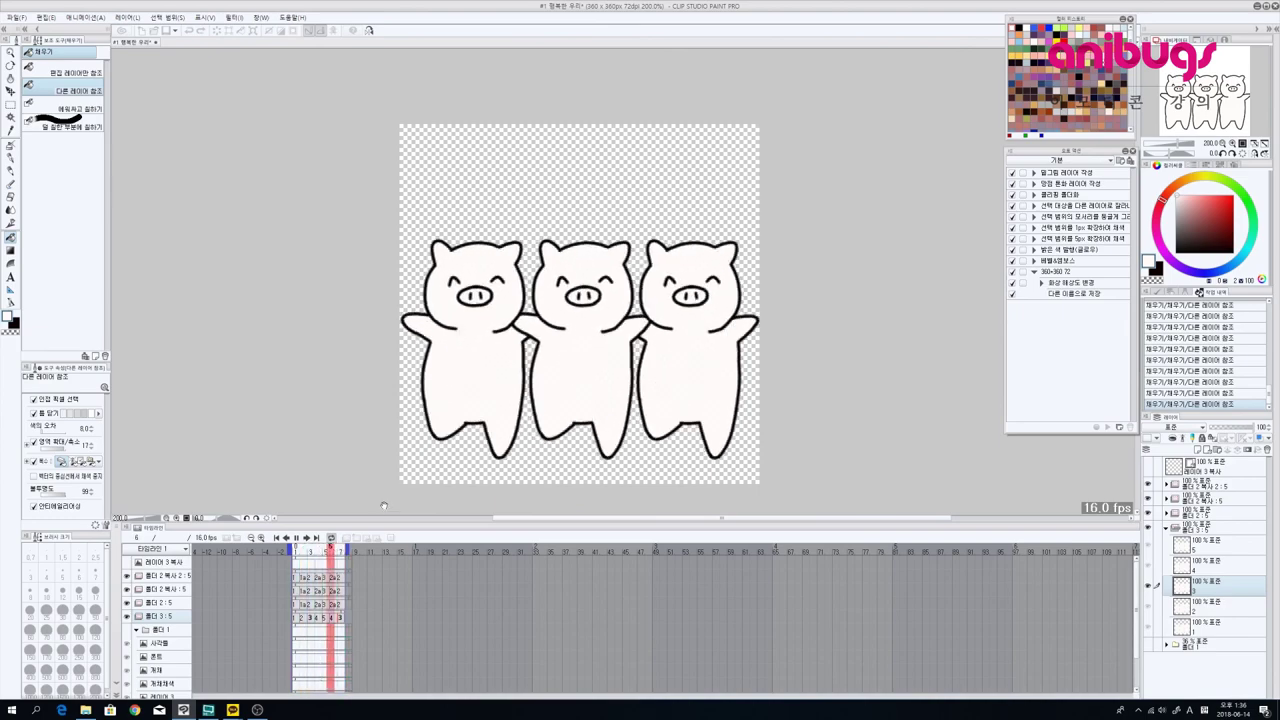
pyautogui.click(296, 538)
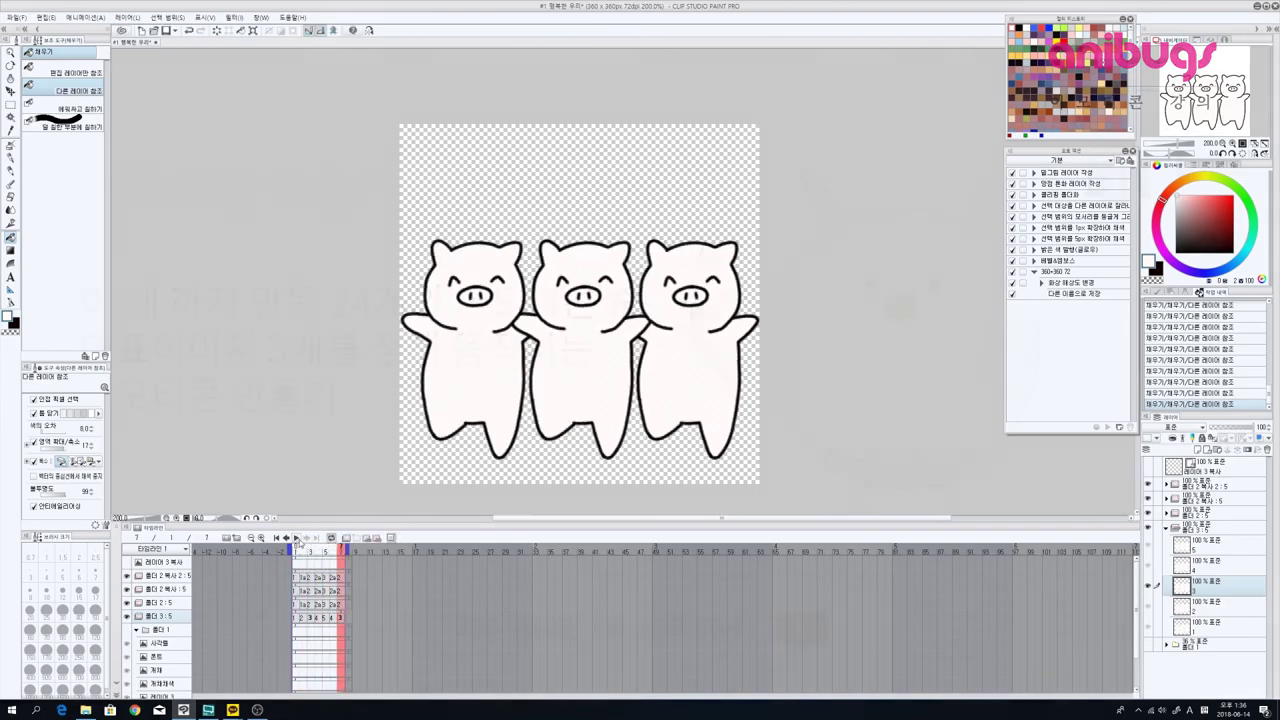